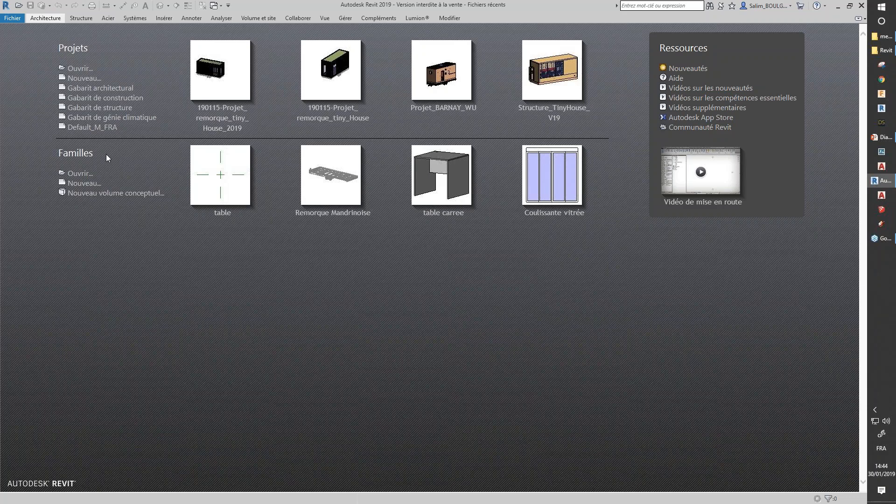
Step: Browse the saved table families in the modele generique metrique folder on drive E without opening any file
click(82, 176)
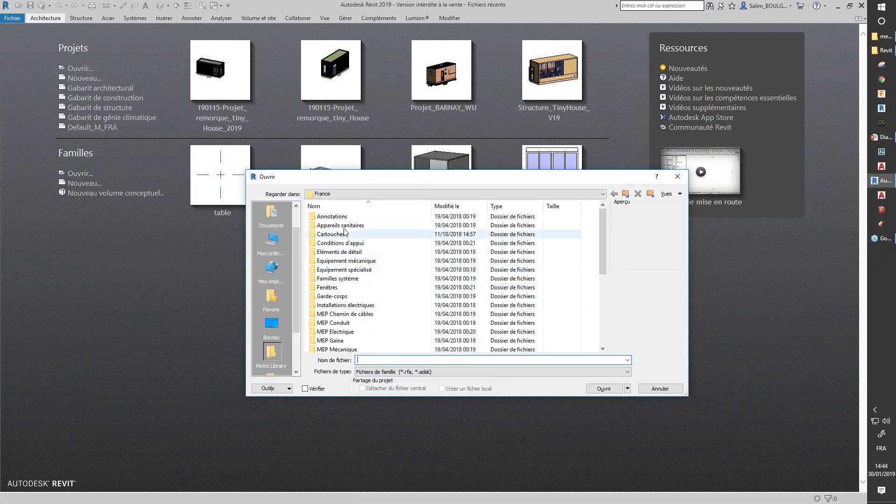
click(346, 195)
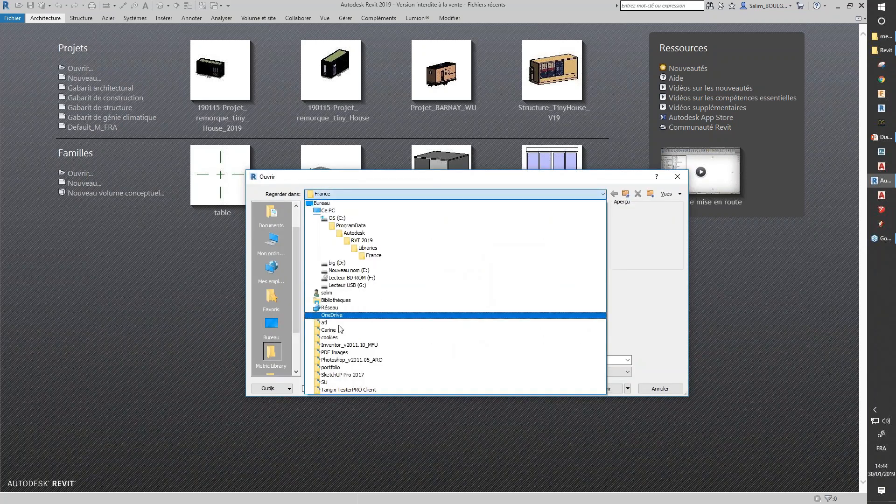
click(349, 271)
scroll(341, 327, down, 6)
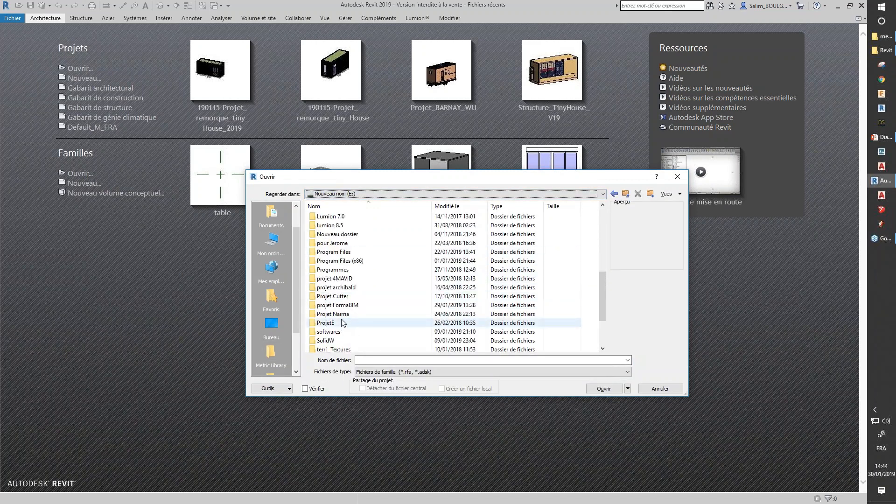
double_click(361, 304)
scroll(365, 299, down, 6)
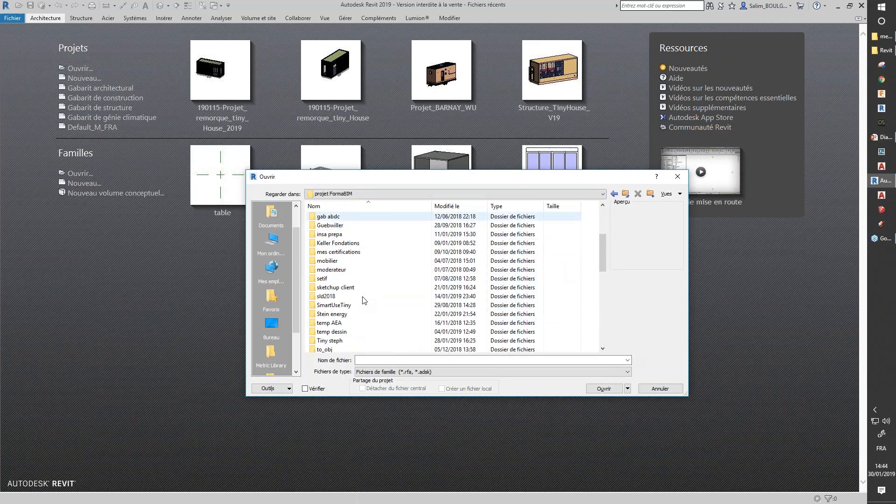
double_click(357, 317)
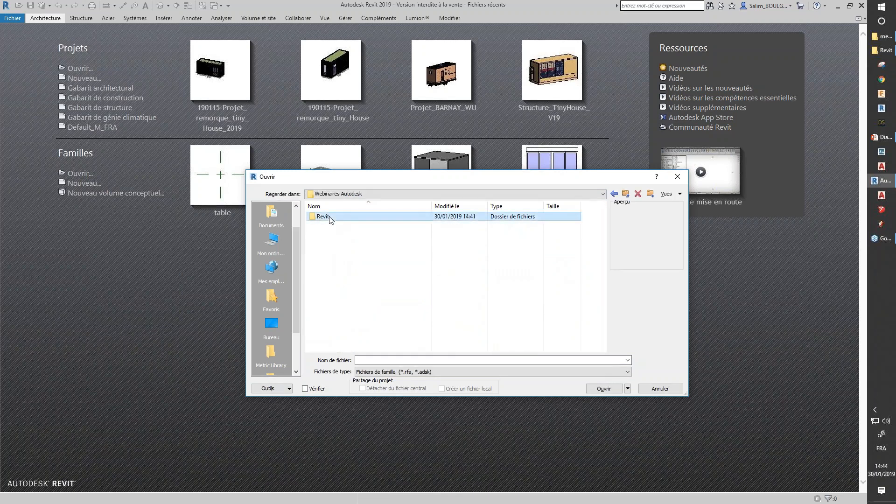
double_click(340, 219)
double_click(335, 217)
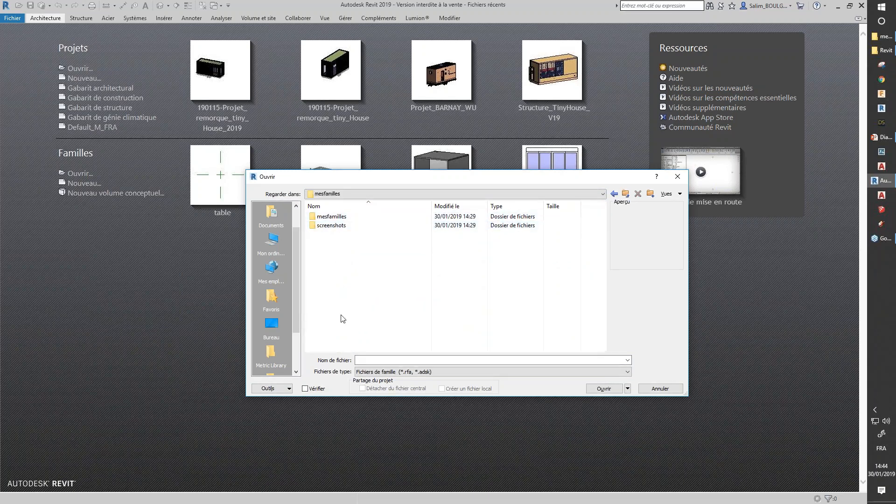
click(347, 218)
double_click(347, 219)
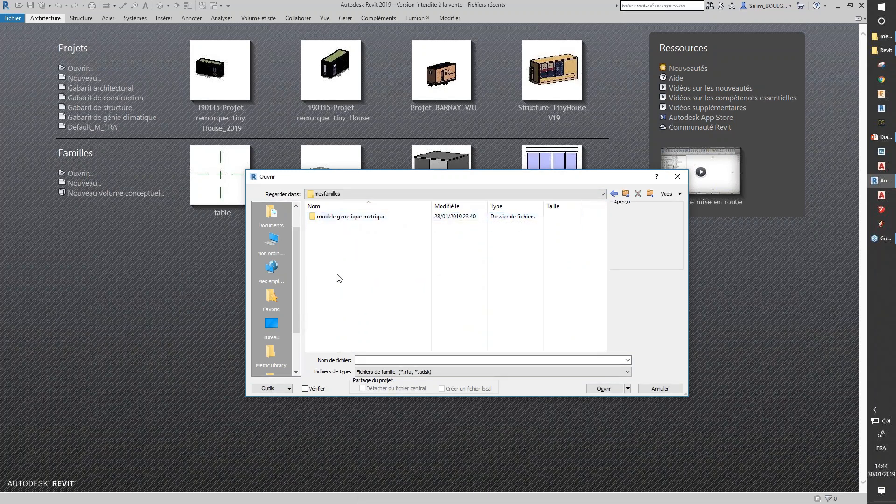
double_click(346, 218)
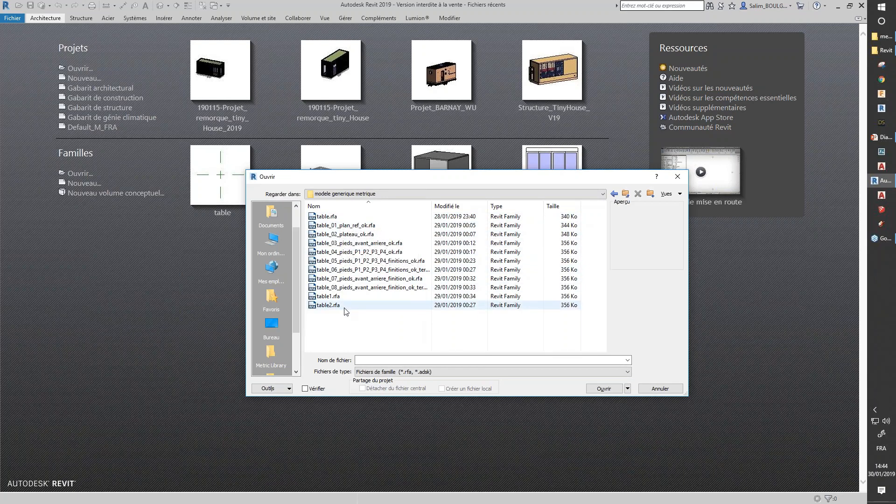
click(677, 178)
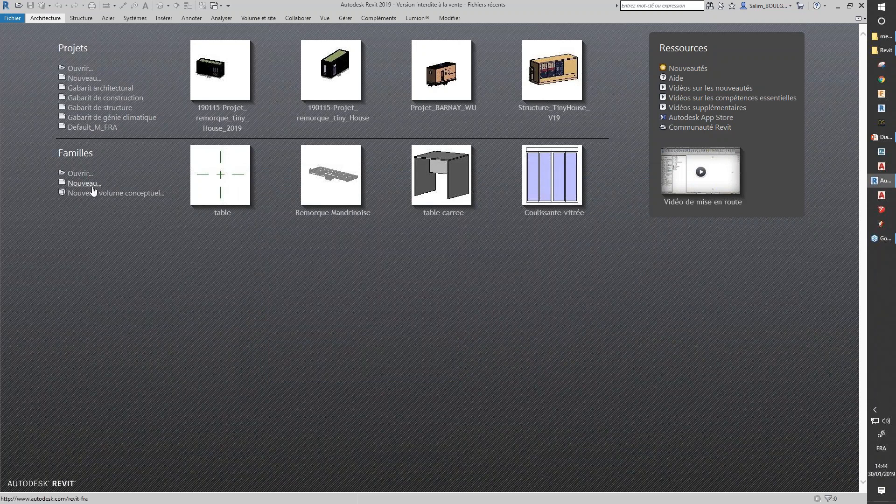
Step: Create a new family from the template Modèle générique métrique.rft
click(97, 184)
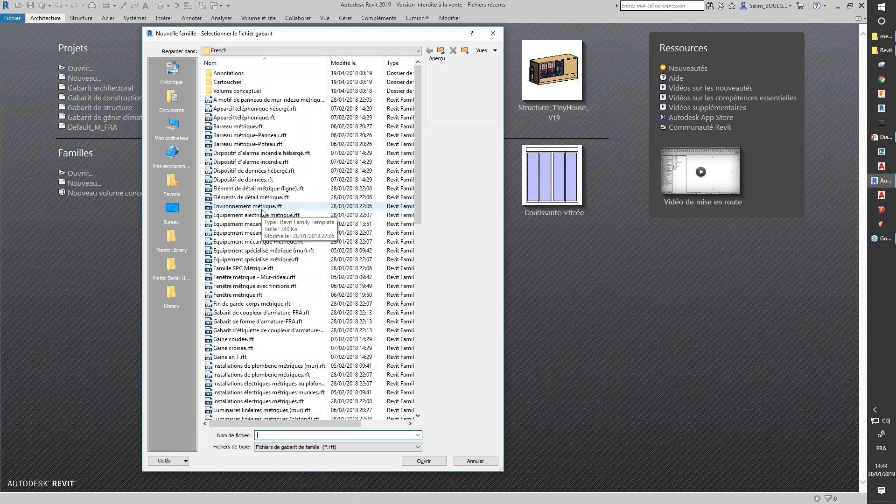
scroll(261, 280, down, 5)
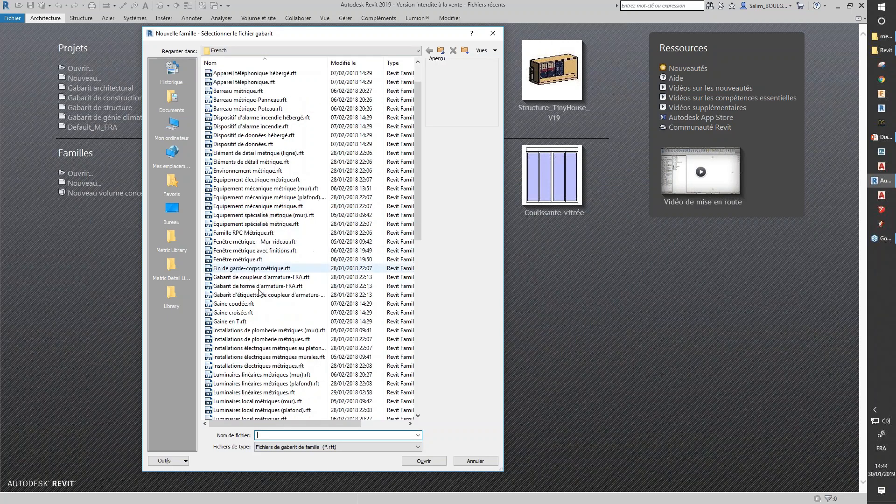
scroll(258, 293, down, 5)
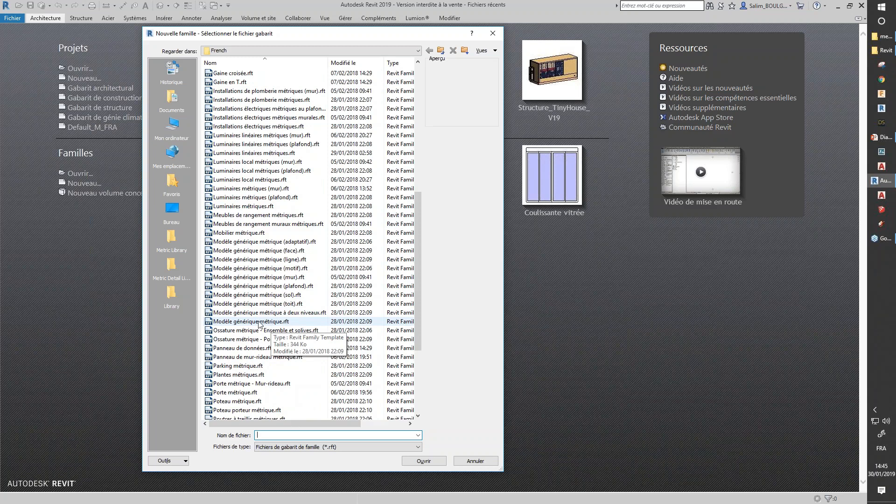
click(259, 322)
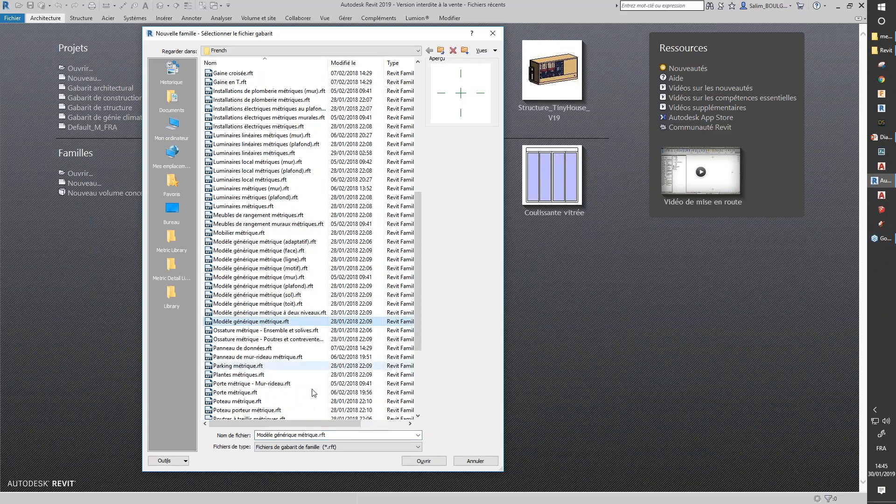
click(425, 461)
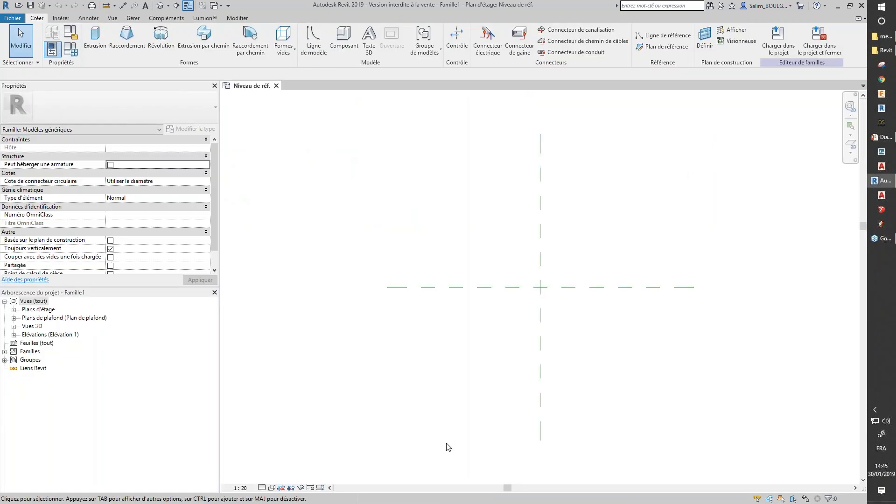
Step: Expand the floor plan and elevation views in the project browser and rename the Avant elevation as 1 Avant
click(13, 309)
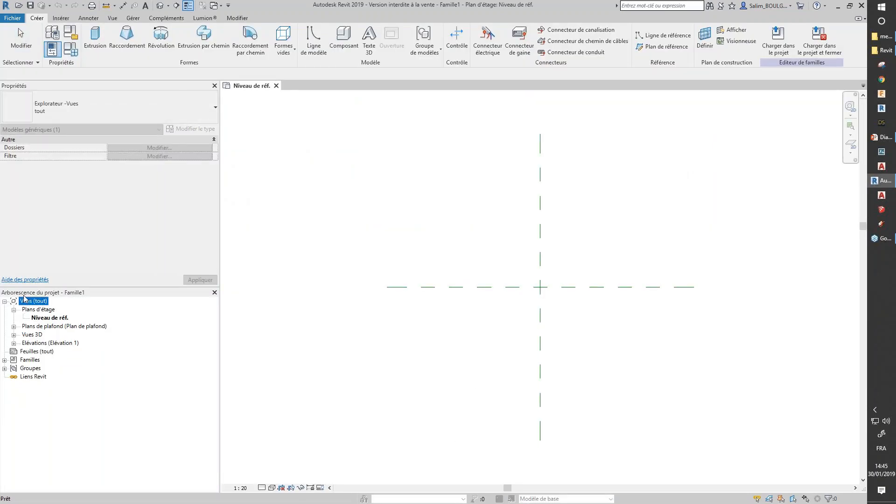
click(50, 319)
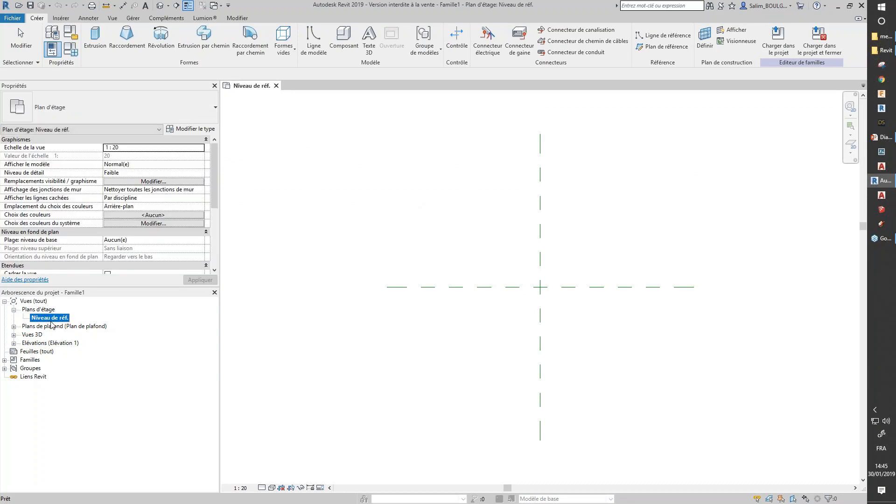
click(14, 343)
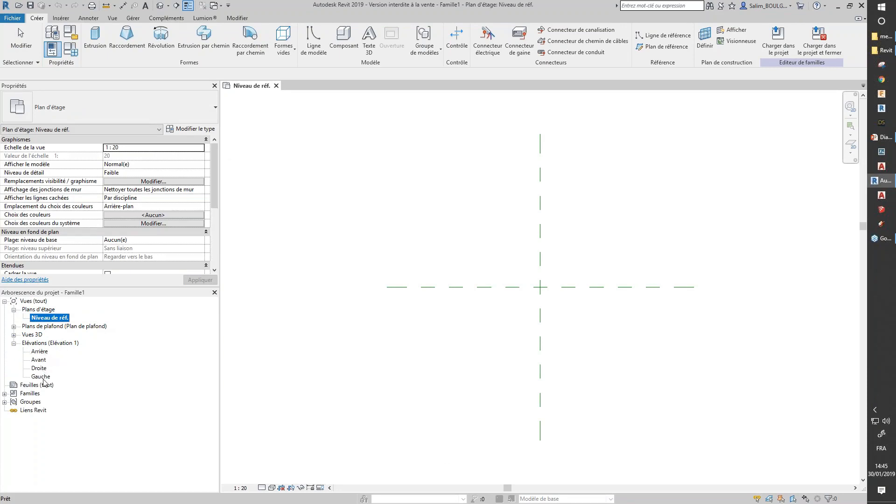
click(40, 360)
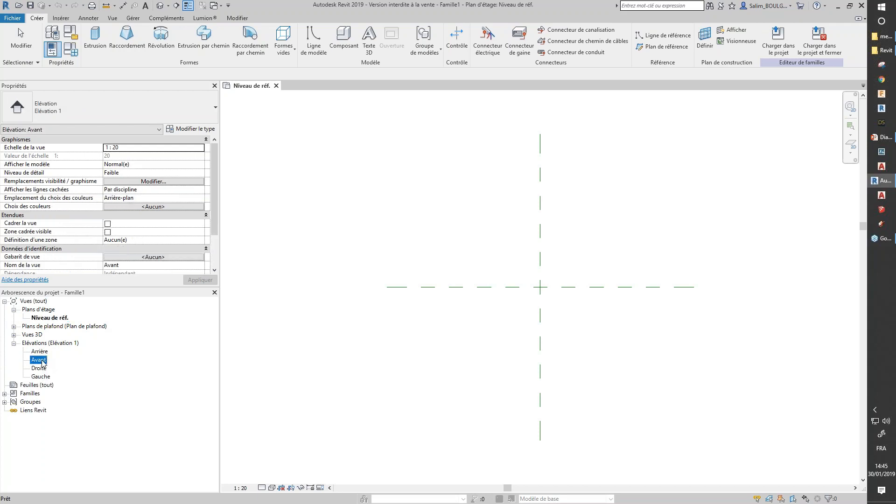
right_click(43, 363)
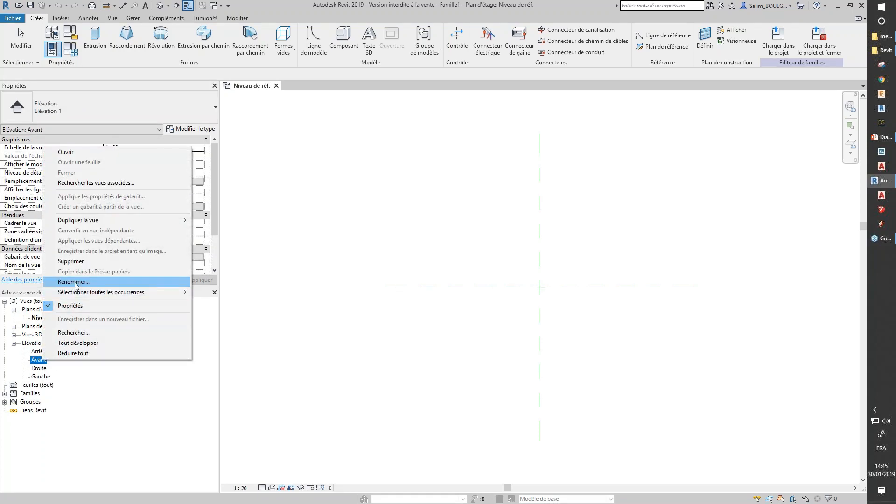
click(73, 282)
click(33, 362)
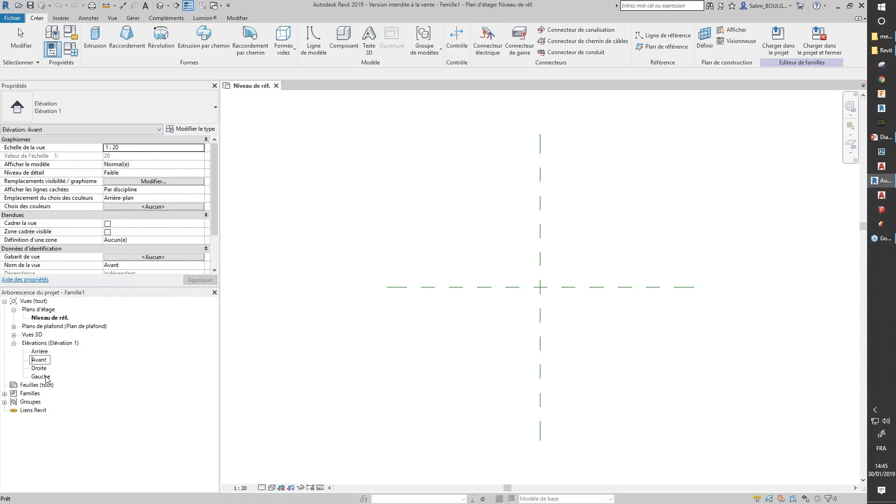
text(1)
key(Return)
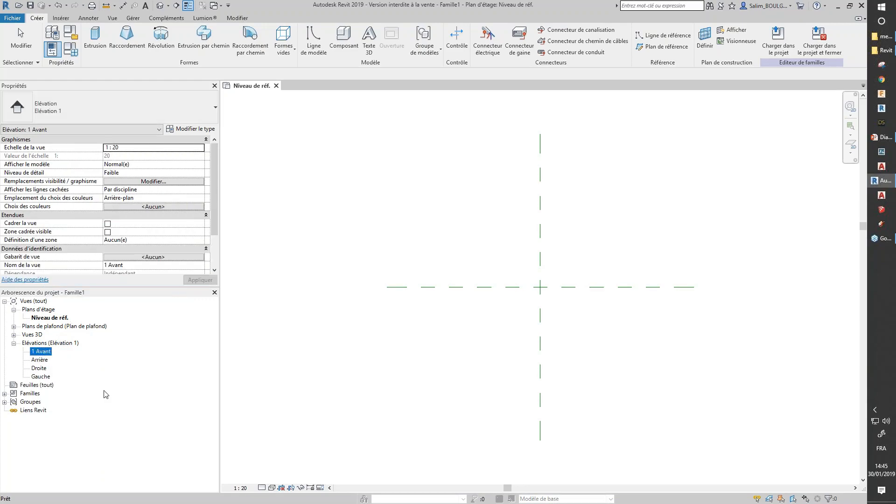
Step: Rename the Droite elevation view as 2 Droite
right_click(38, 368)
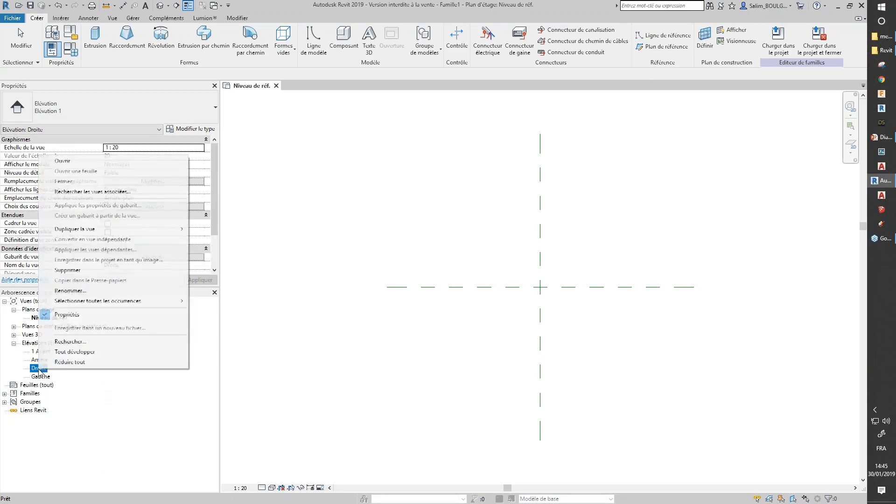
click(66, 290)
key(Home)
text(2)
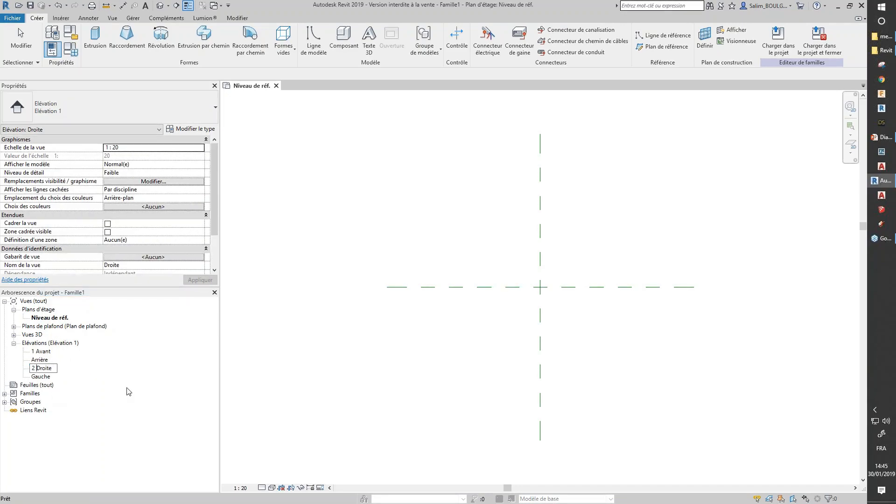
click(260, 384)
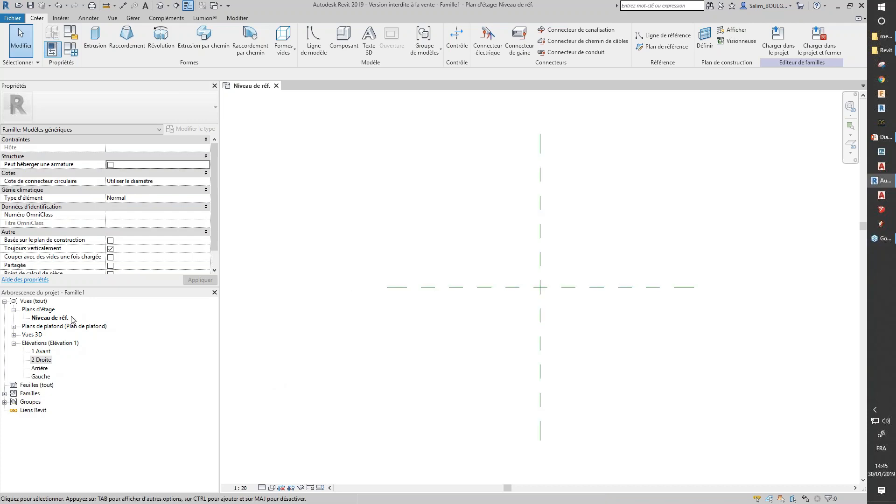
Step: Open the 1 Avant and 2 Droite elevation views to examine the reference level and planes
double_click(44, 351)
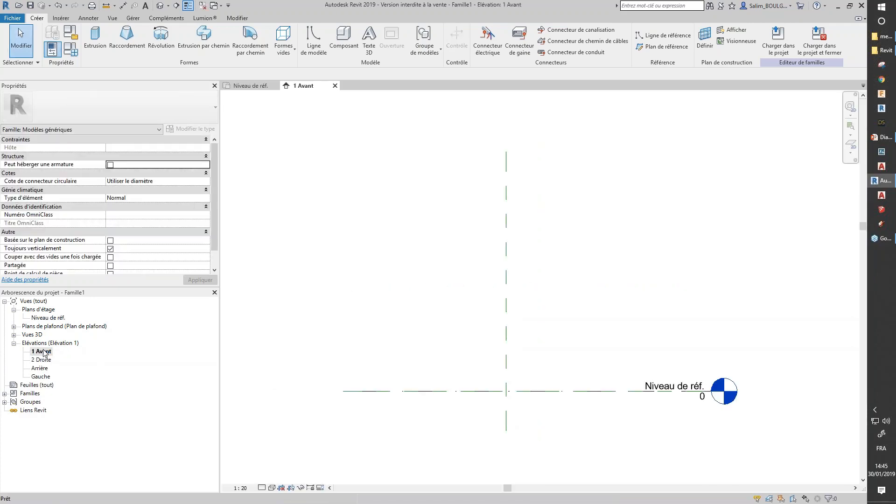
click(45, 360)
double_click(46, 361)
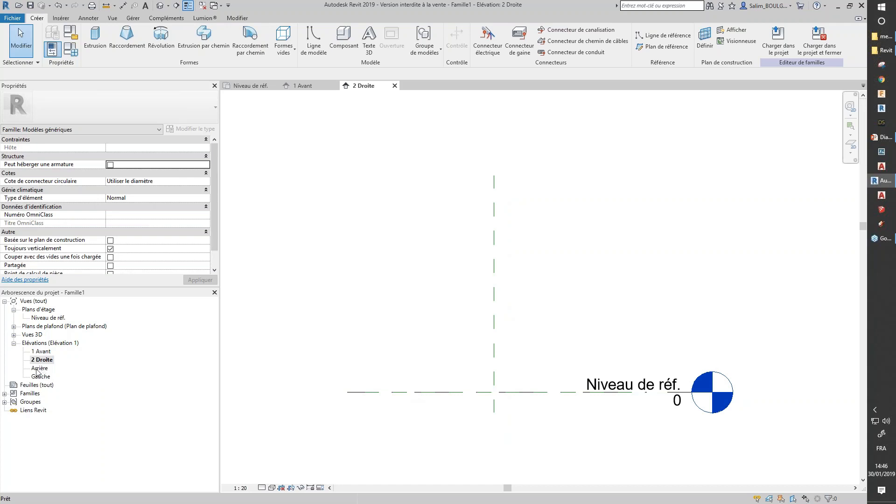
Step: Rename the Arrière elevation view as 3 Arrière
click(38, 369)
right_click(36, 372)
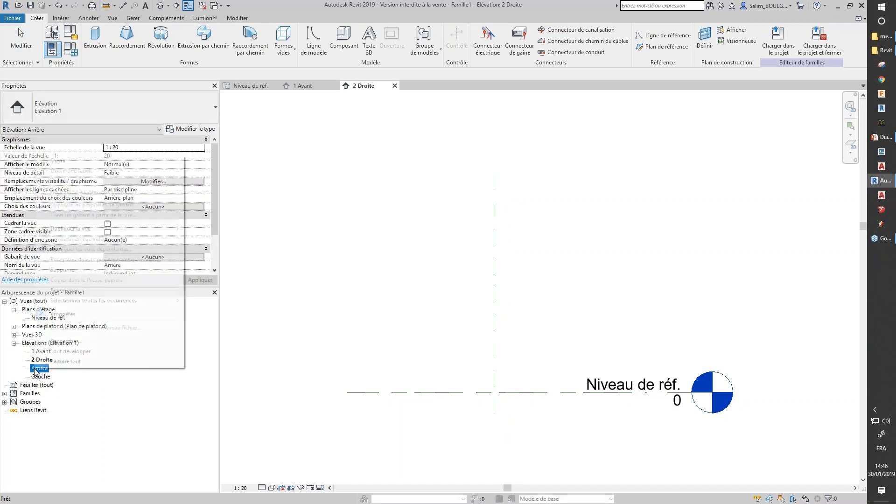
click(56, 289)
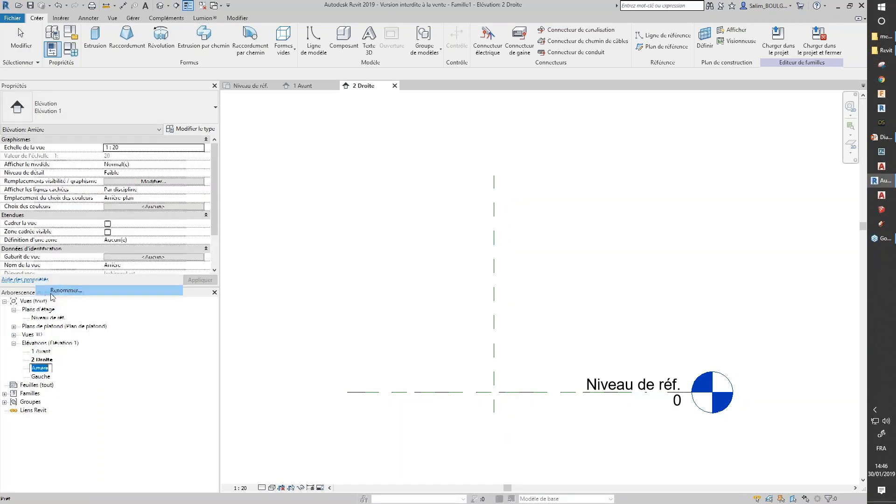
text(3)
Step: Rename the Gauche elevation view as 4 Gauche
click(40, 377)
right_click(38, 378)
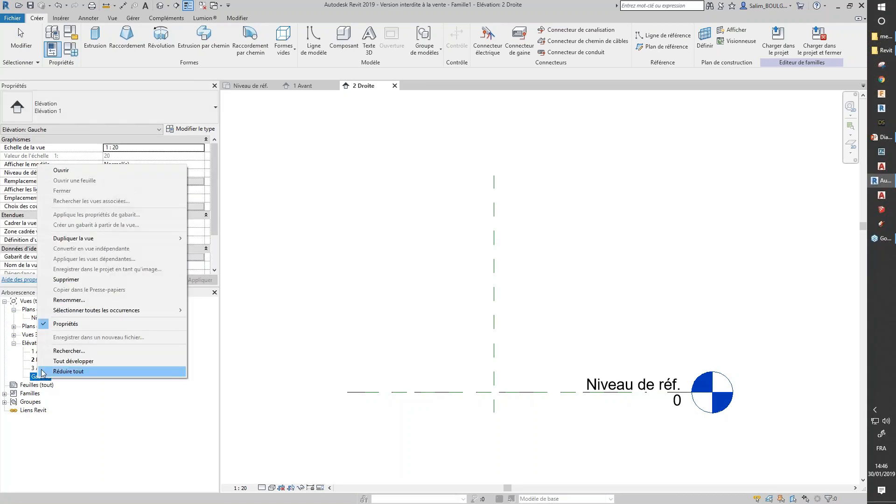
click(55, 300)
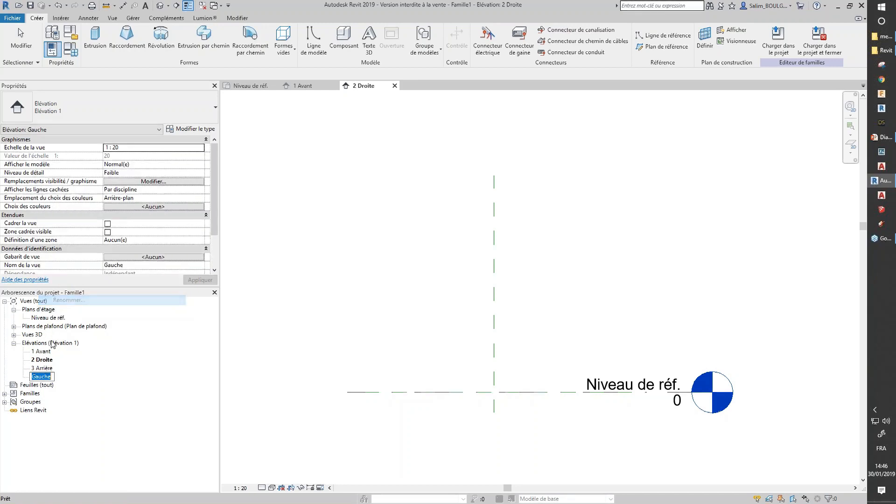
click(35, 376)
text(4)
click(262, 414)
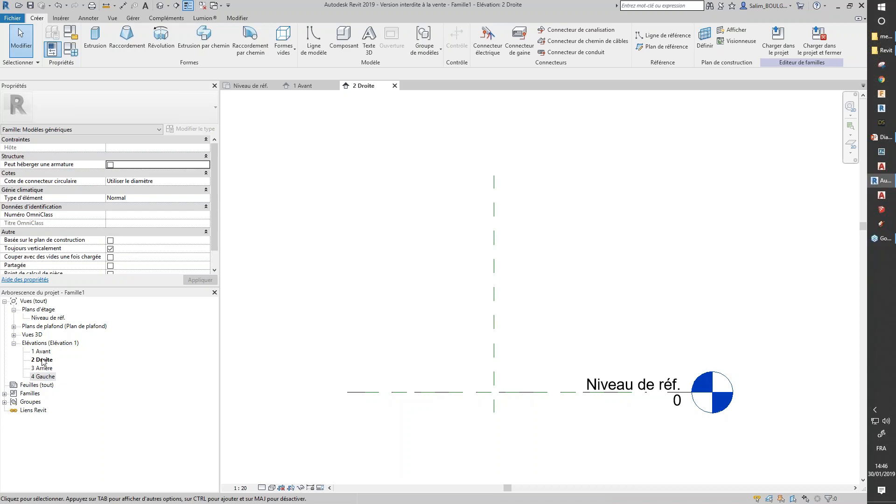
Step: Open the 3D view Vue 1 and orbit it to an angled view from the front and above
click(14, 335)
double_click(40, 343)
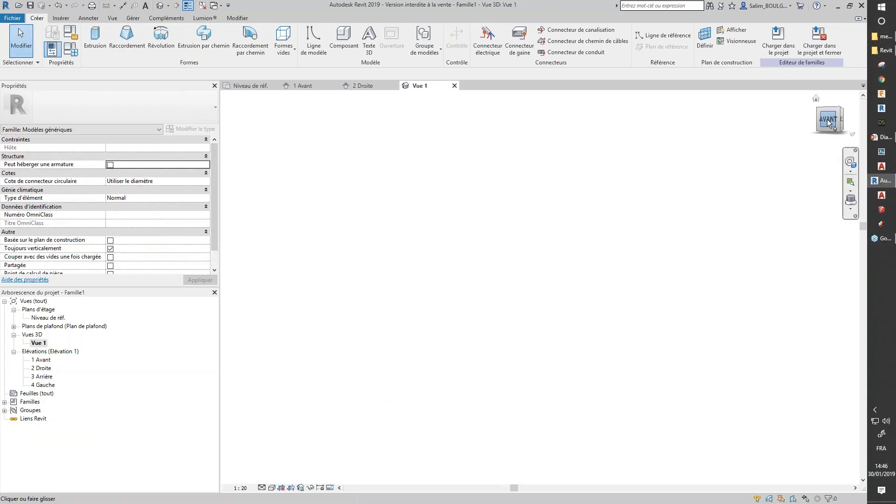
drag(828, 122, 727, 299)
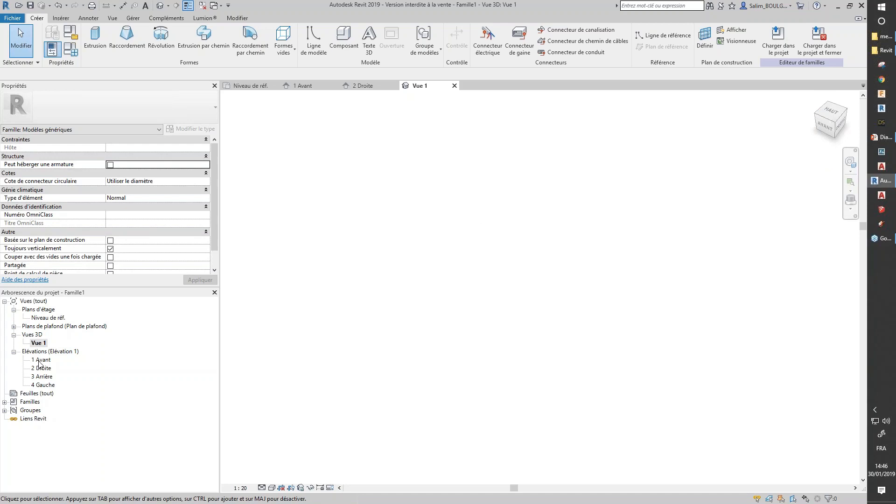
Step: Return to the Niveau de réf. floor plan and select its two crossing reference planes
double_click(46, 317)
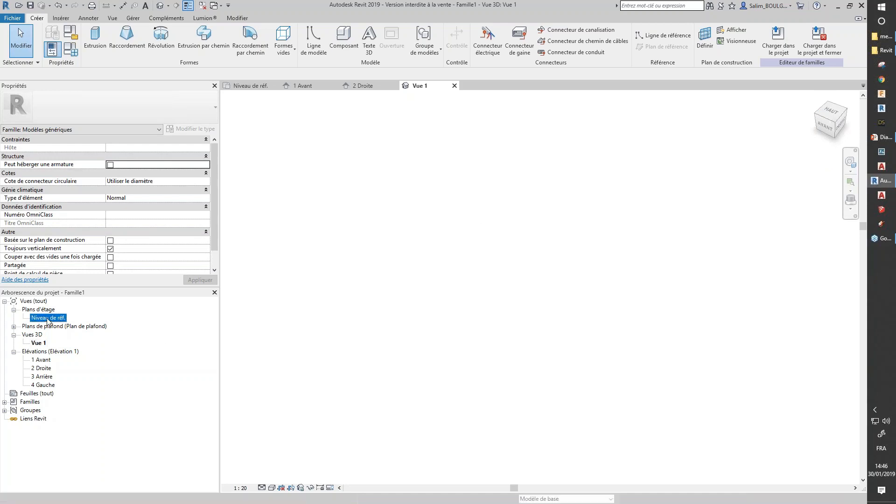
drag(578, 265, 553, 372)
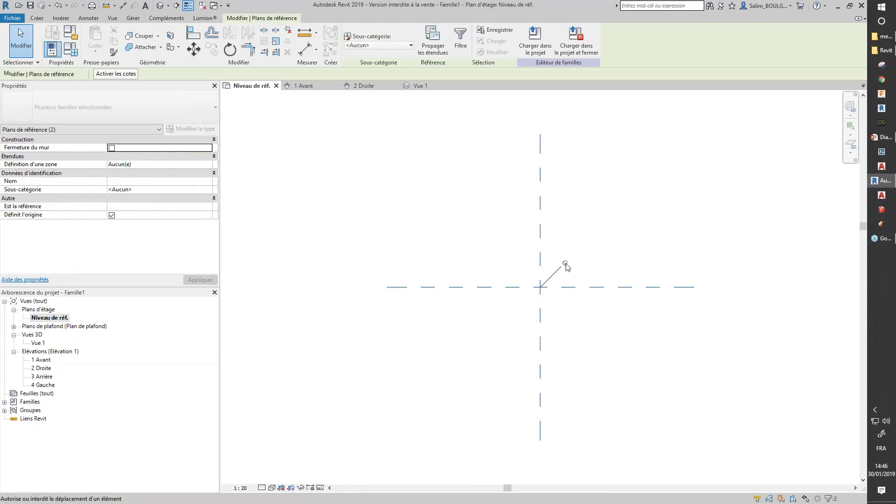
Step: Open 01 etape 1 niveau de ref.png from the mesfamilles\screenshots\01 table folder and examine its reference plane layout
click(596, 243)
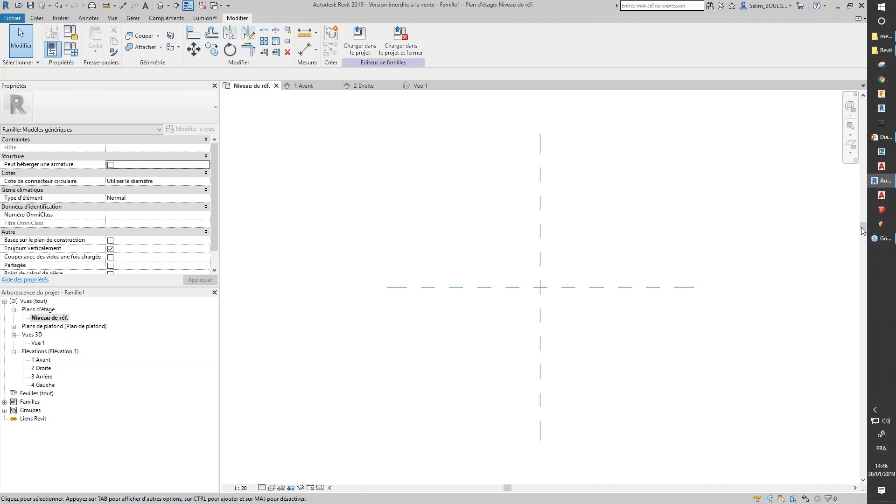
click(882, 49)
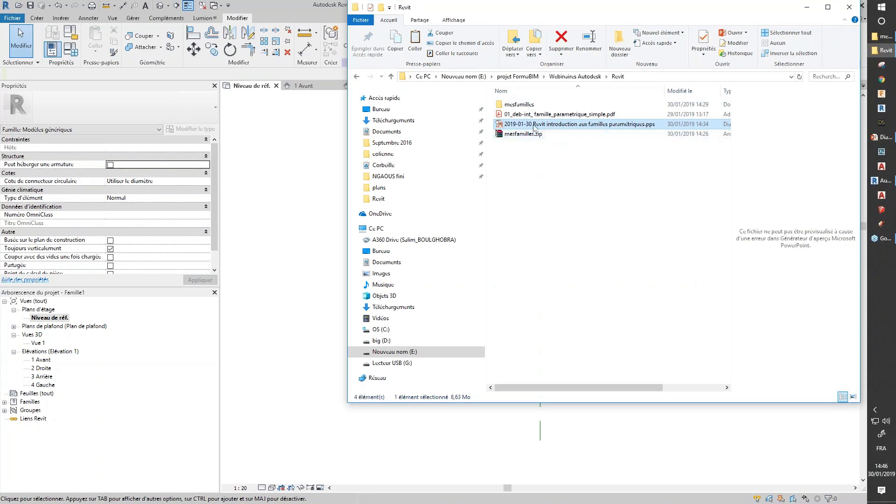
double_click(515, 106)
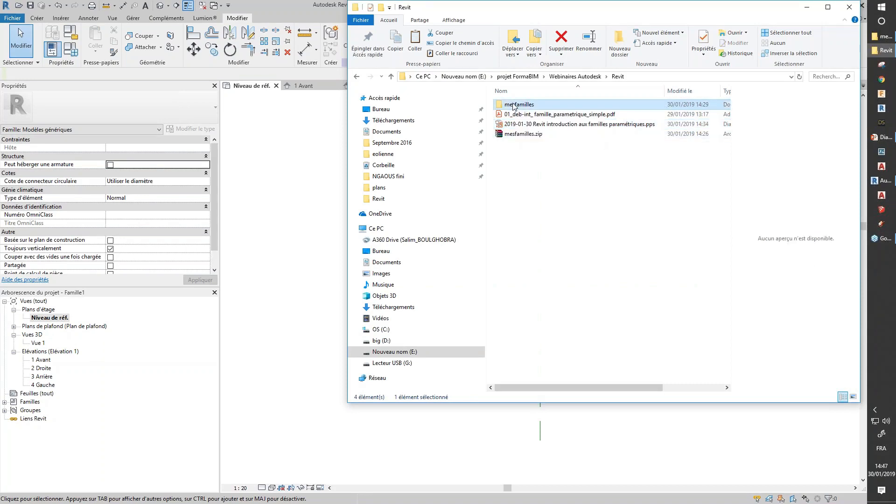
double_click(513, 119)
double_click(514, 106)
click(523, 126)
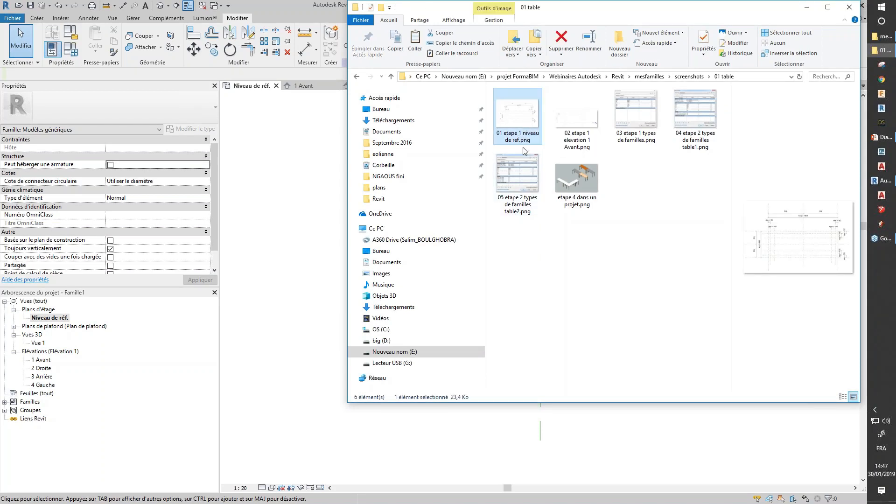
right_click(518, 132)
click(531, 133)
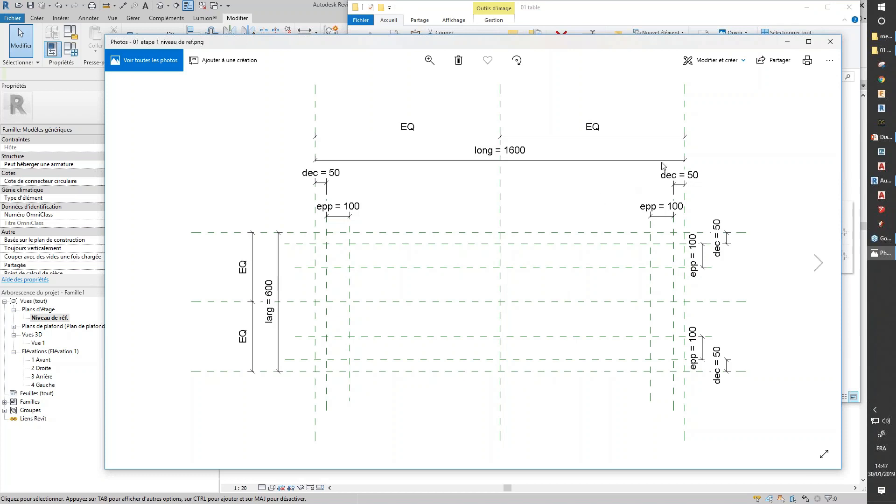
click(830, 41)
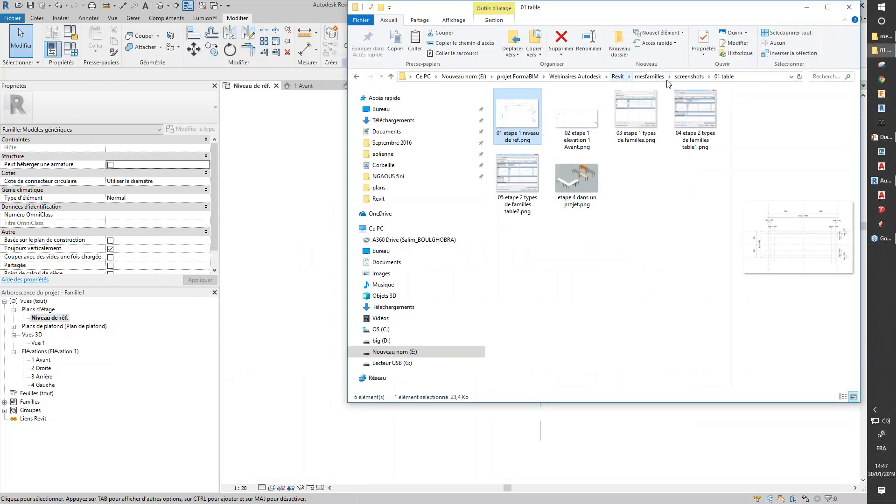
Step: Go back to the Revit folder, open 01_deb-int_ famille_parametrique_simple.pdf and look through its first two pages
click(691, 77)
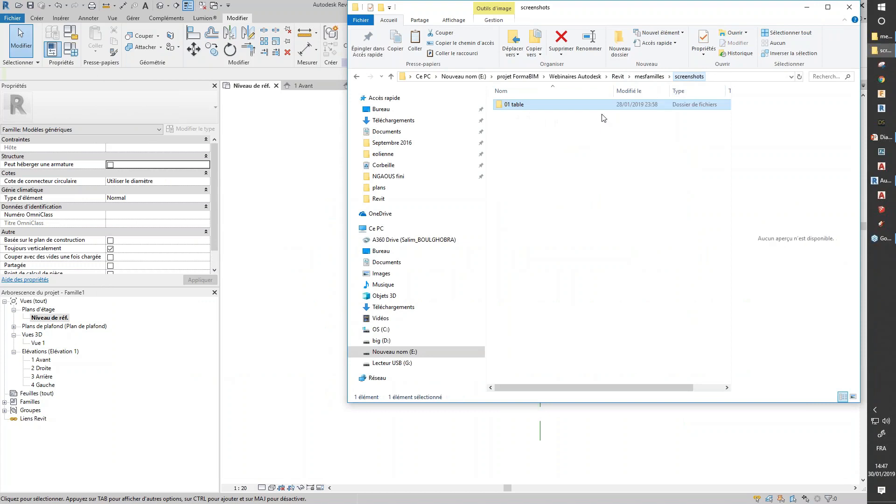
click(649, 77)
click(618, 77)
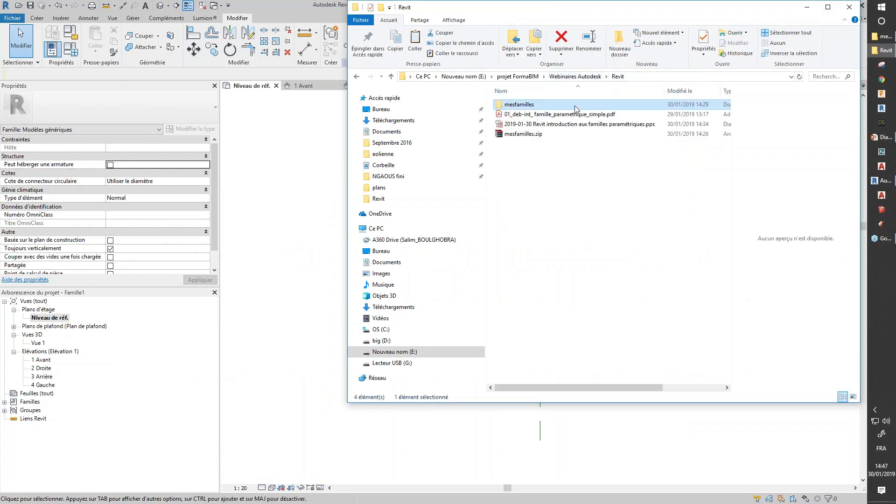
double_click(528, 114)
scroll(536, 255, down, 5)
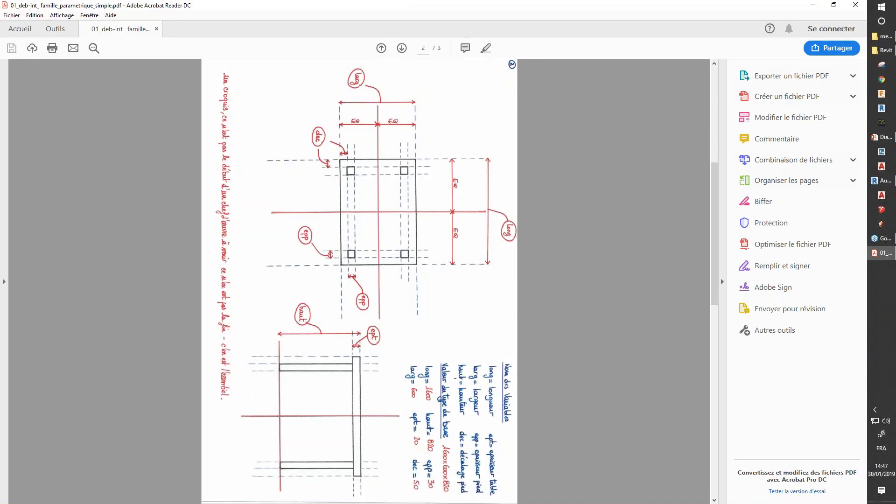
scroll(457, 379, up, 5)
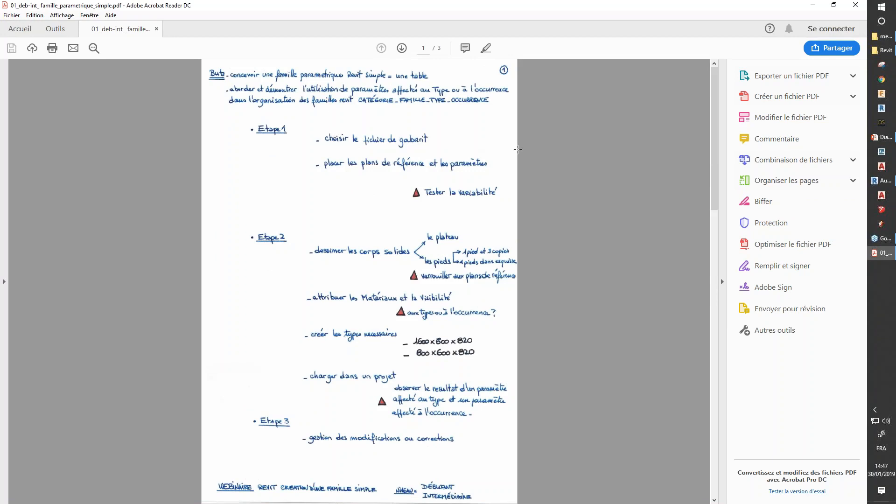
click(881, 180)
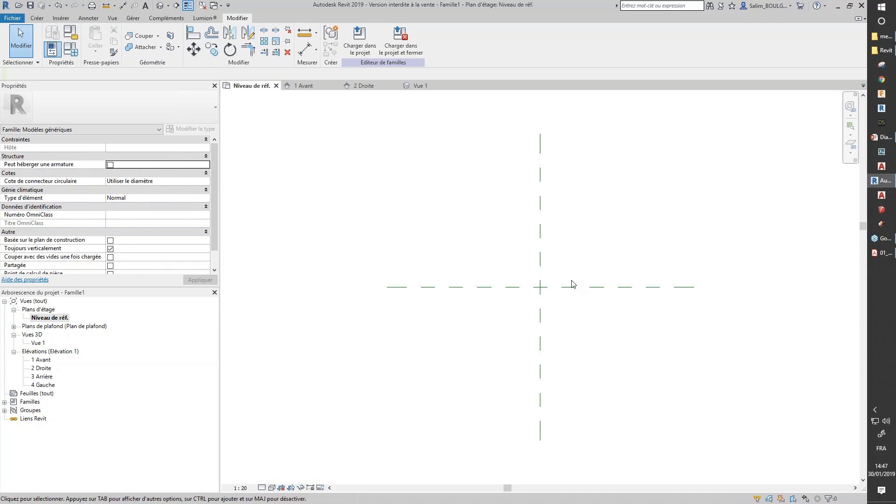
click(881, 252)
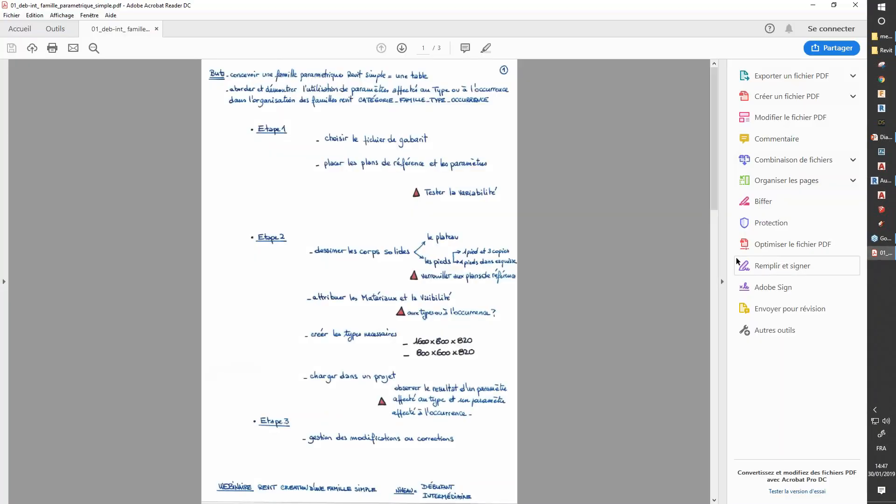
Step: Enlarge page 2 of the PDF to 200% and examine the table's plan, elevation, variable names and base type values
scroll(540, 265, down, 3)
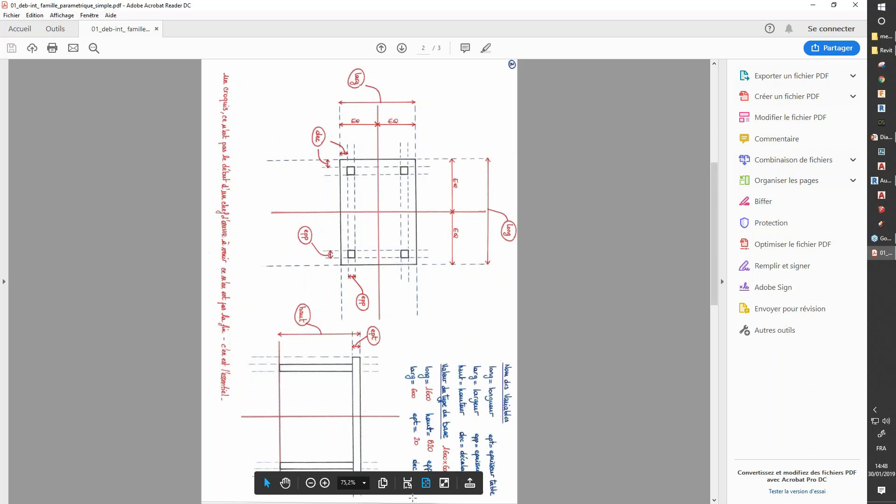
click(364, 482)
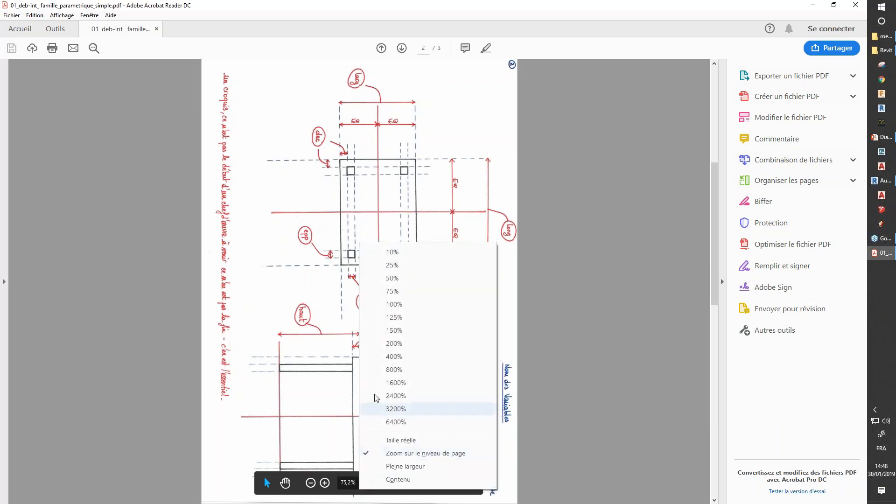
click(397, 344)
scroll(488, 348, down, 5)
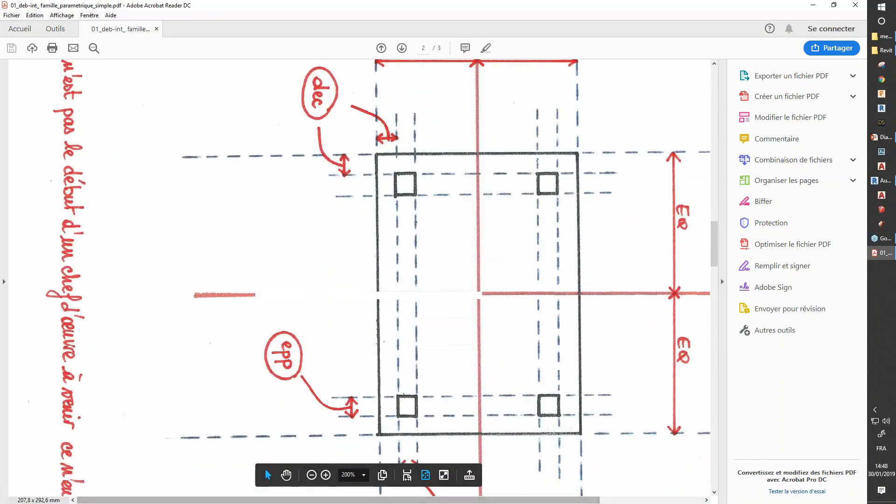
drag(499, 499, 603, 499)
drag(706, 249, 716, 327)
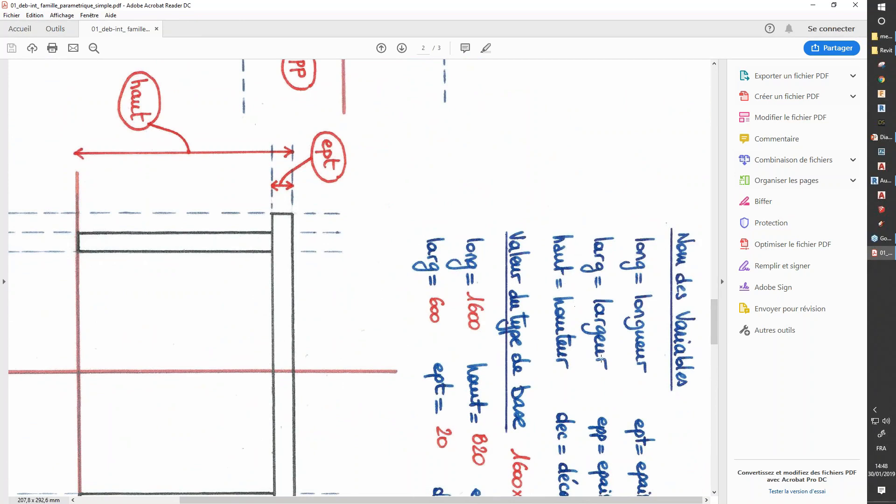
drag(715, 310, 713, 341)
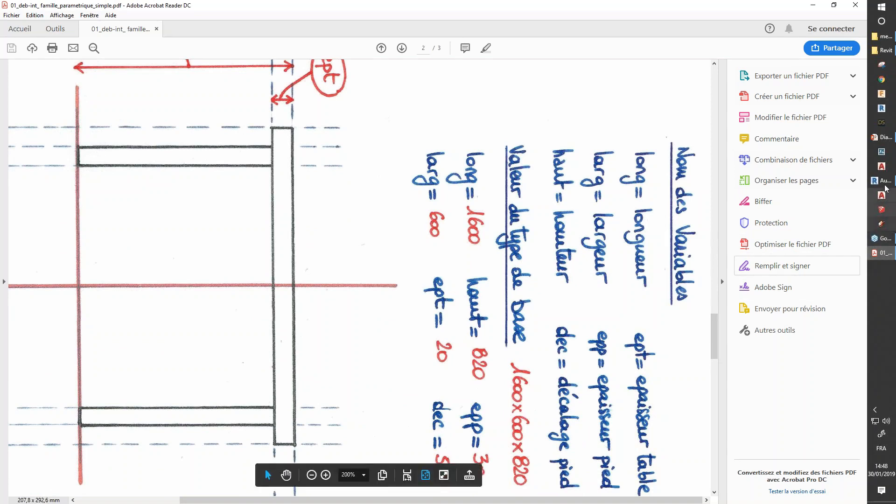
Step: Reopen 01 etape 1 niveau de ref.png from the 01 table folder to review the dimensioned reference planes
click(882, 50)
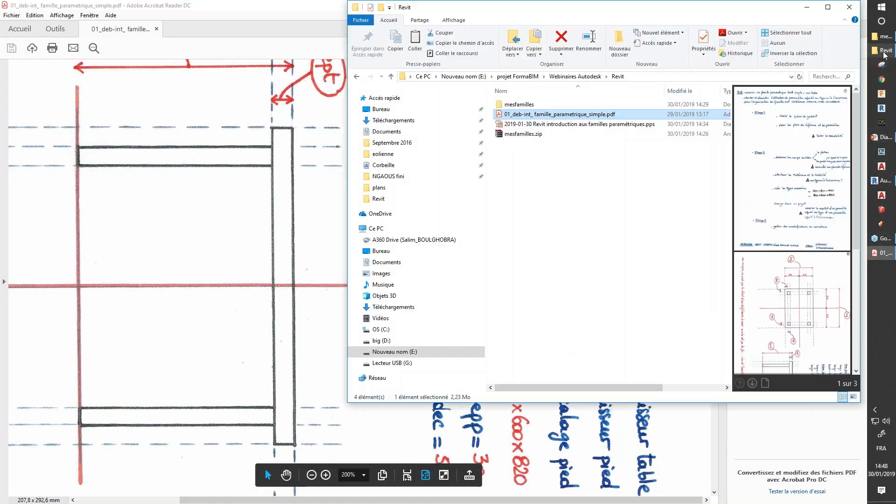
click(517, 105)
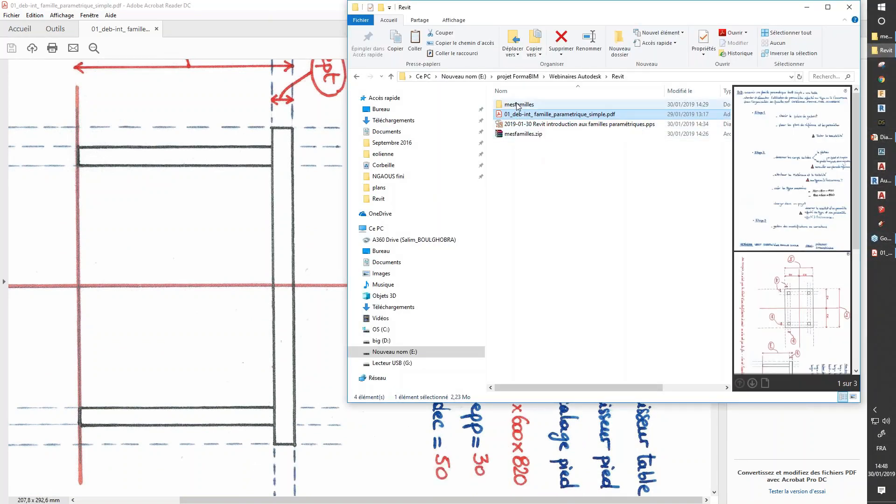
double_click(517, 105)
double_click(515, 114)
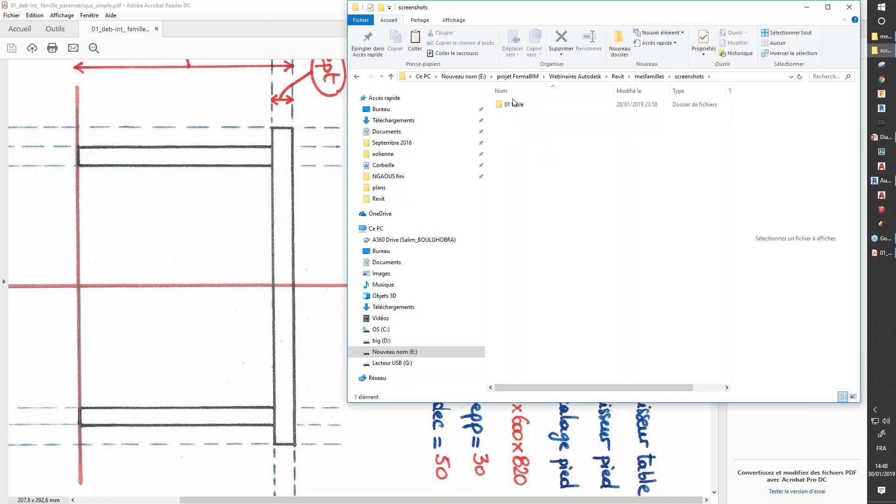
double_click(514, 105)
double_click(514, 112)
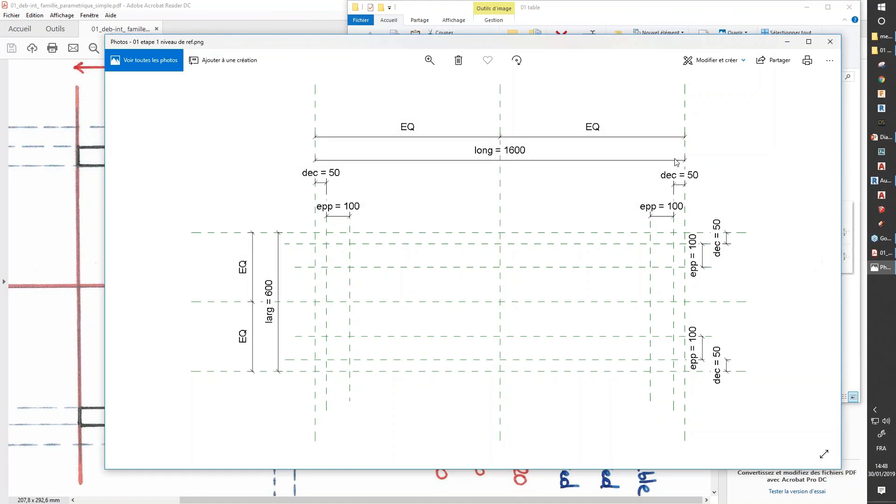
Step: Minimise the image, folder and PDF windows to return to the Revit family's Niveau de réf. plan
click(789, 43)
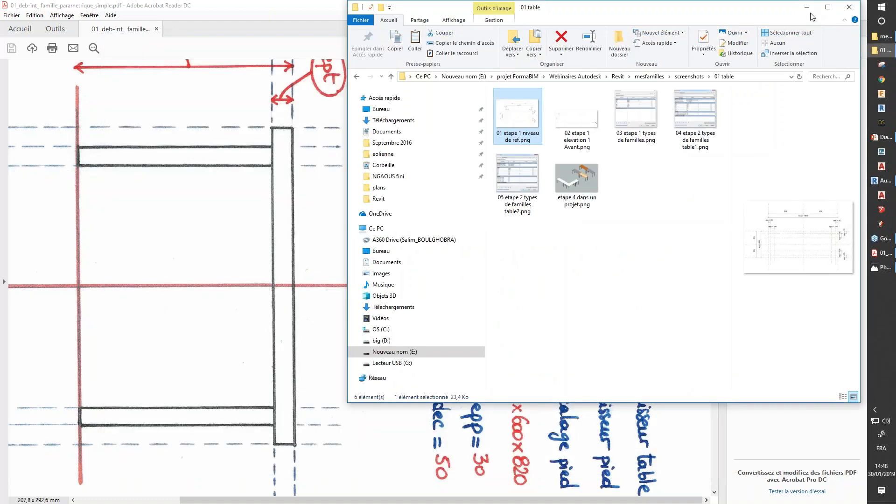
click(806, 7)
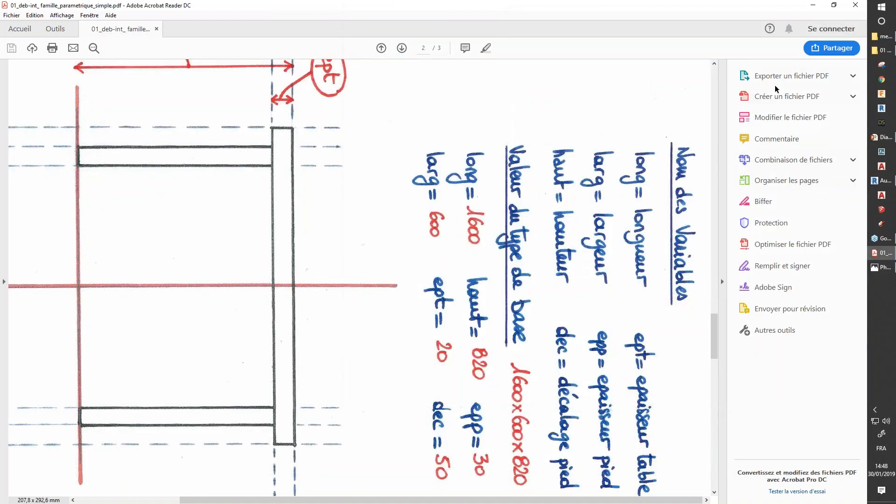
click(815, 6)
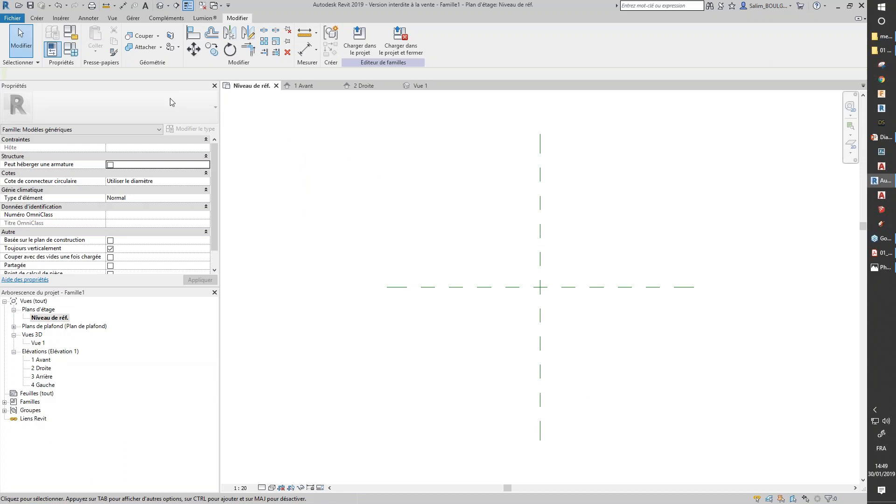
Step: Draw two vertical reference planes, about 1760 left and about 1572 right of the central vertical plane
click(37, 18)
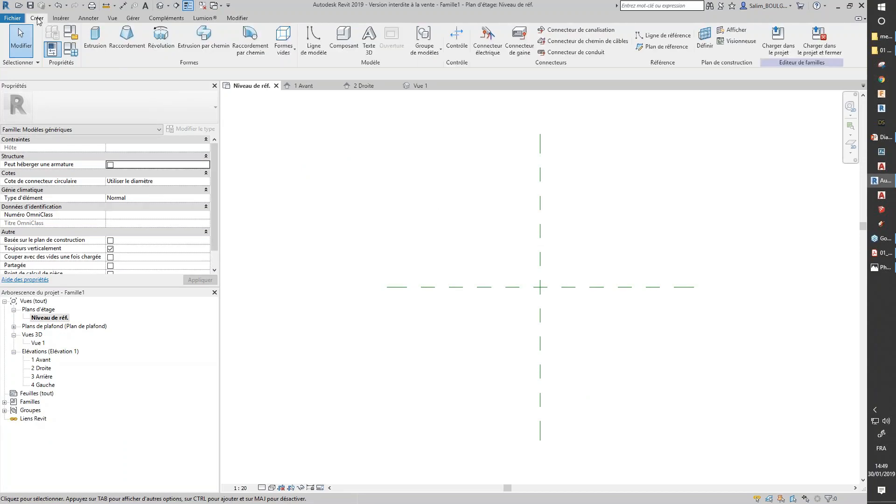
click(663, 47)
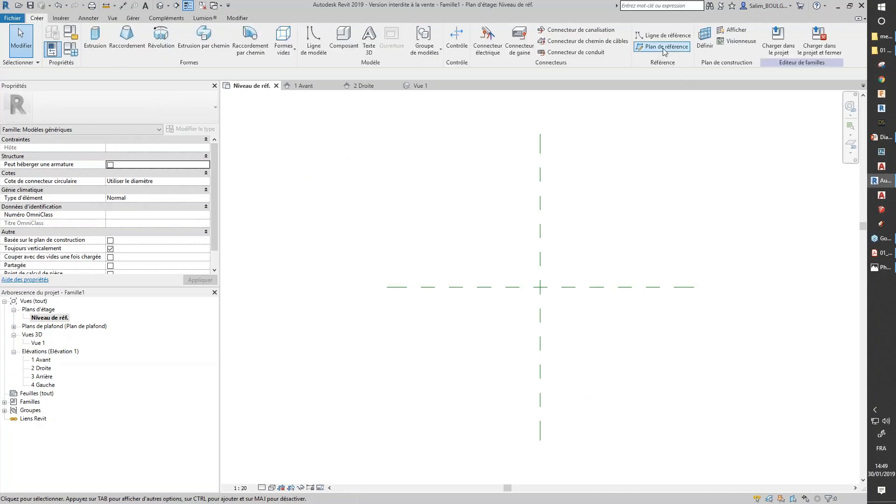
click(405, 154)
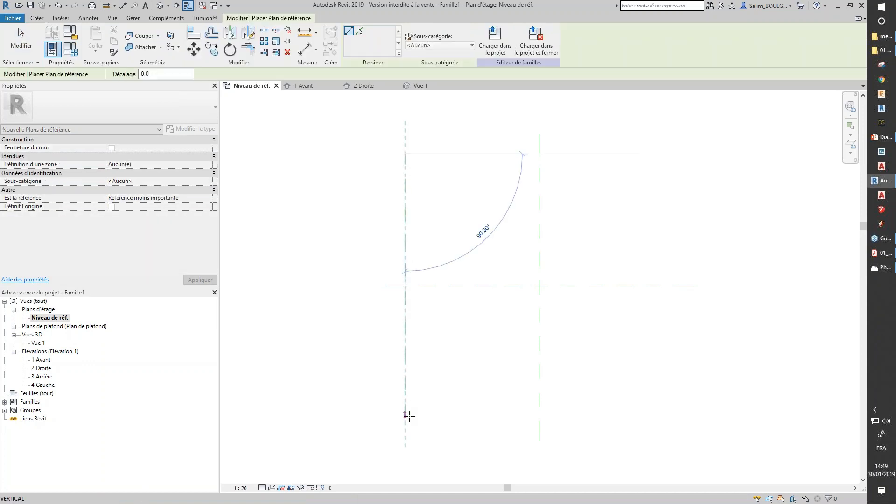
click(405, 417)
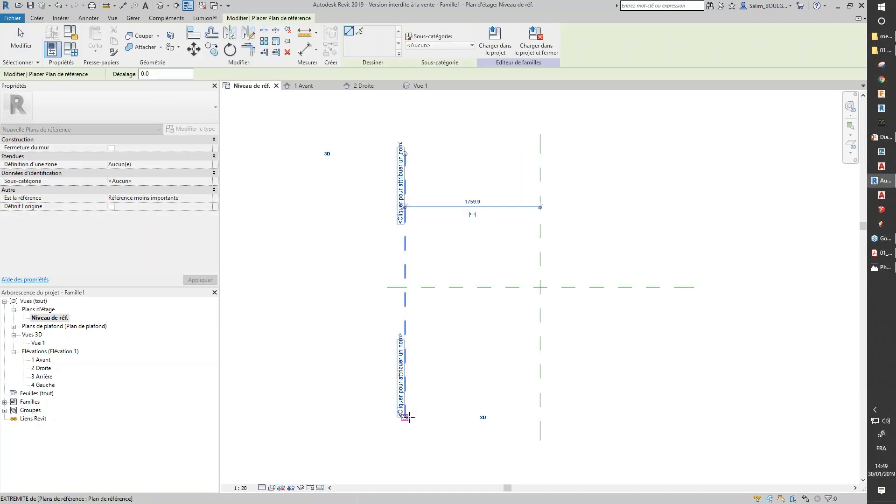
click(660, 146)
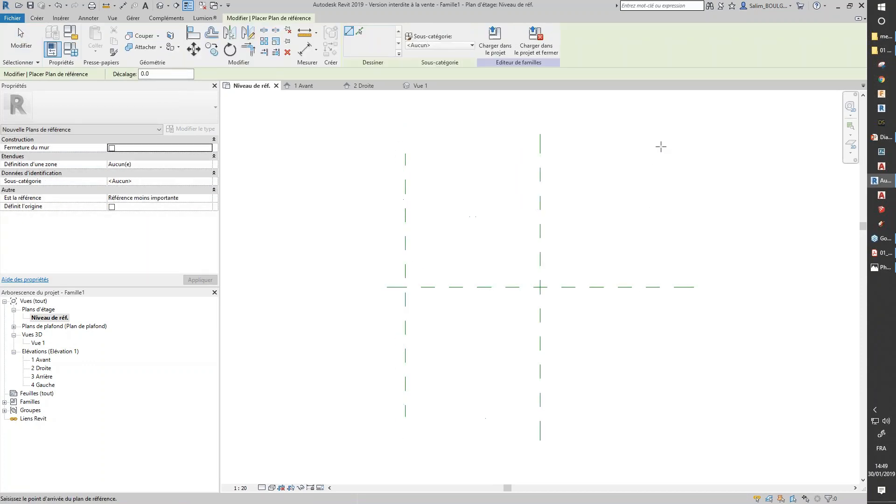
click(660, 428)
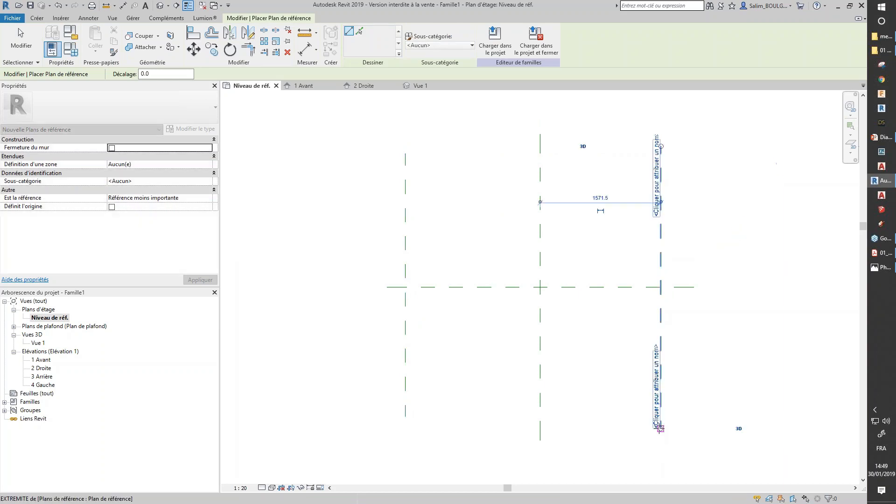
Step: Draw two horizontal reference planes about 2400 apart, one below and one above the central horizontal plane
click(375, 377)
click(702, 377)
click(377, 193)
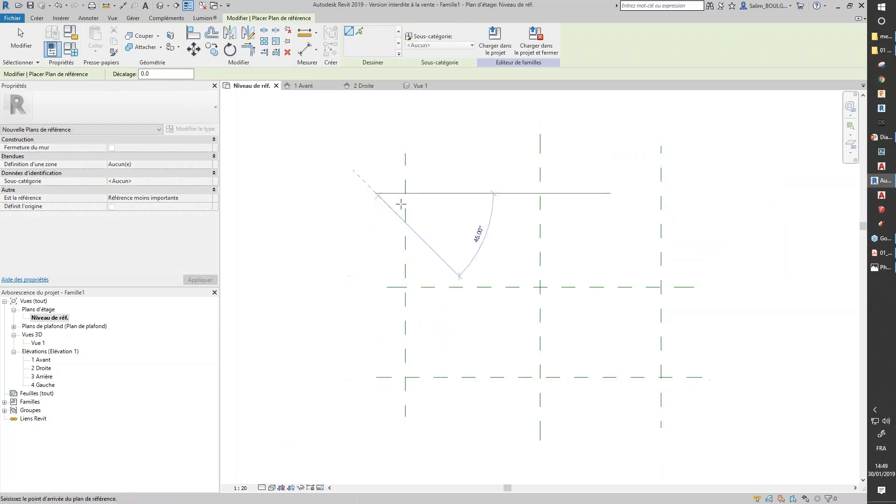
click(694, 193)
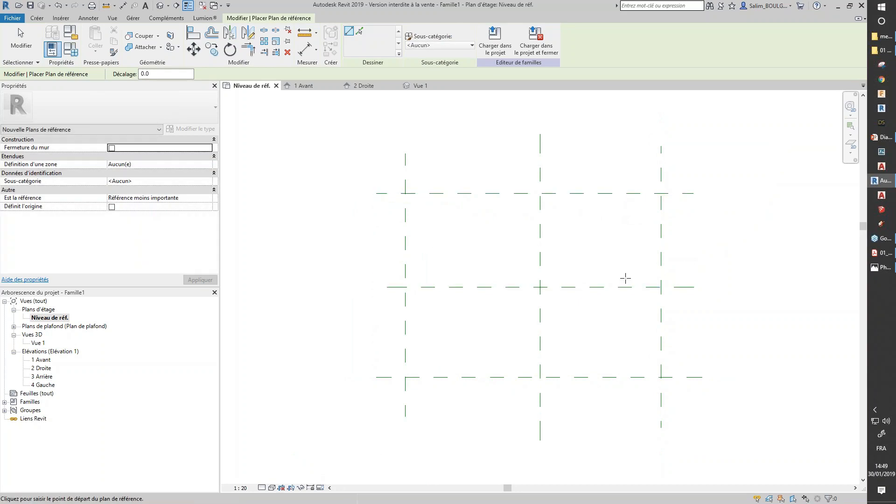
Step: Add an aligned dimension between the two outer horizontal reference planes, placed to the left of the layout
click(305, 48)
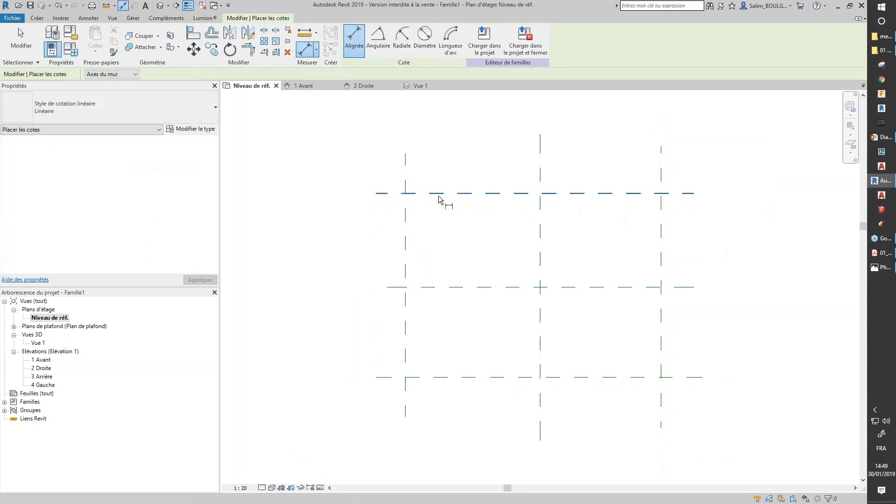
click(437, 193)
click(435, 377)
click(326, 340)
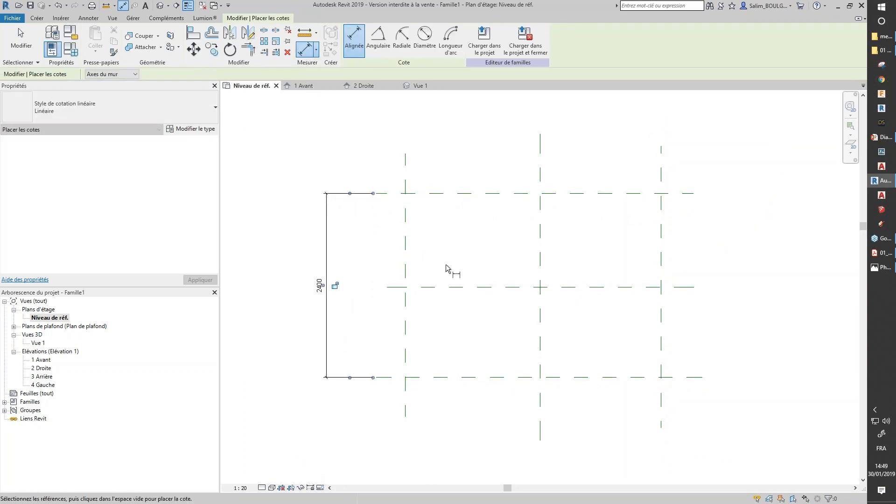
Step: Add an aligned dimension between the two outer vertical reference planes, placed above the layout, and end the dimension command
click(405, 164)
click(660, 176)
click(611, 120)
key(Escape)
key(Escape)
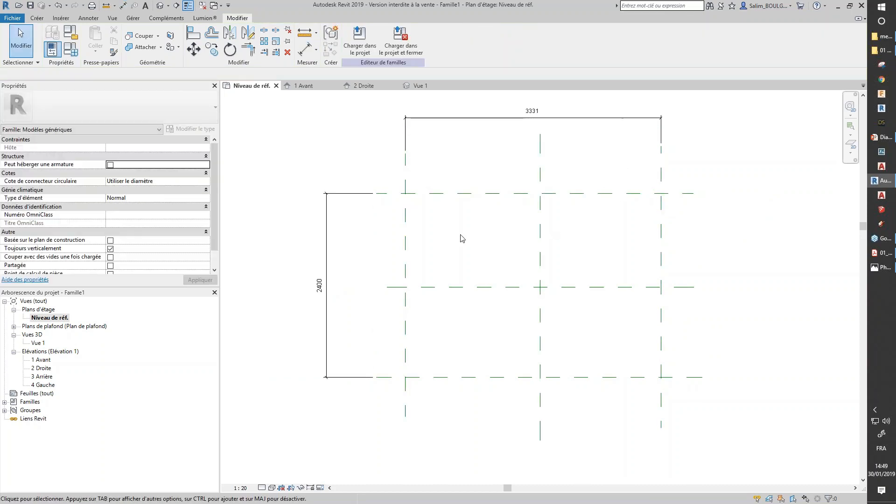
Step: Add a continuous aligned dimension across the three vertical reference planes, below the overall dimension, and set its segments equal
click(305, 48)
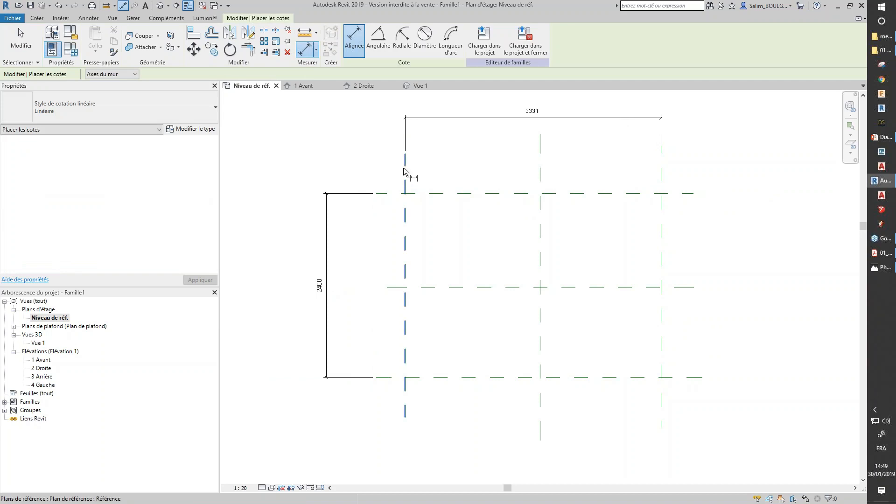
click(406, 177)
click(541, 180)
click(660, 176)
click(598, 159)
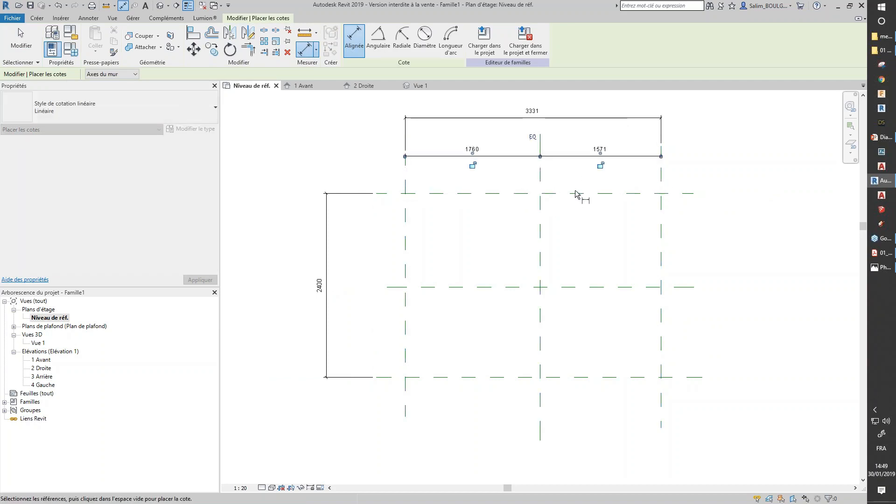
click(532, 139)
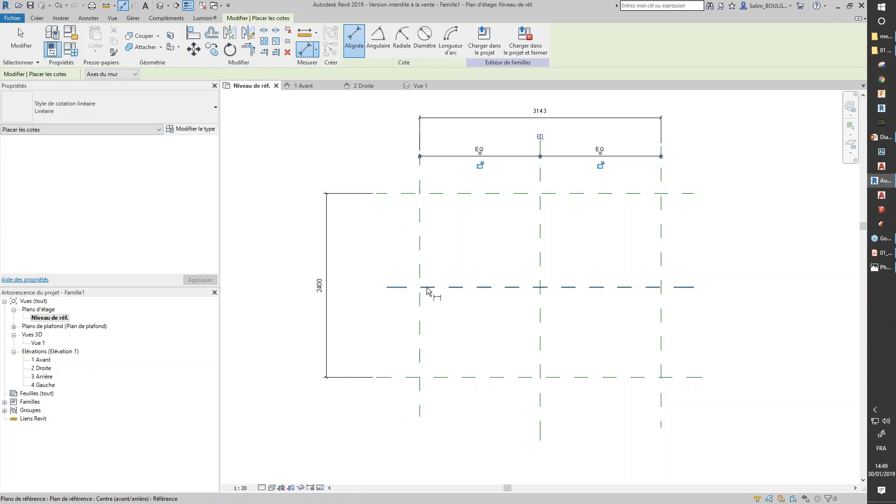
Step: Add a continuous aligned dimension across the three horizontal reference planes, set its segments equal, and end the dimension command
click(403, 193)
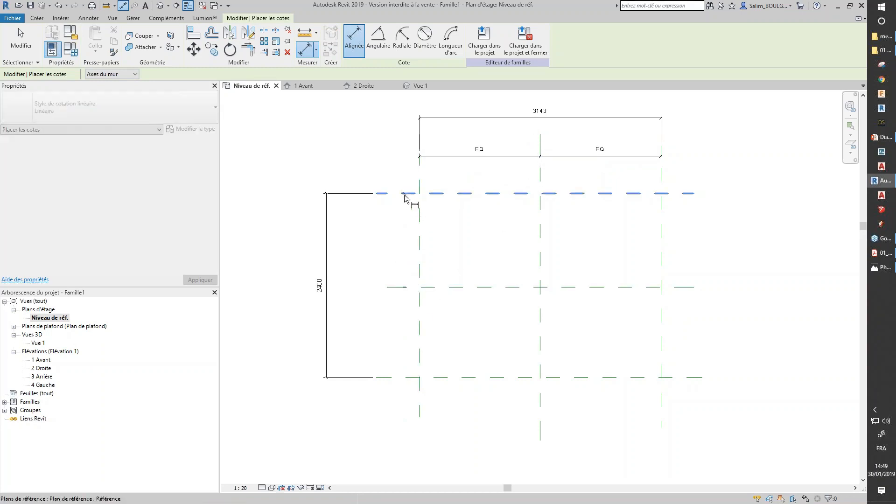
click(403, 287)
click(398, 377)
click(362, 285)
click(380, 286)
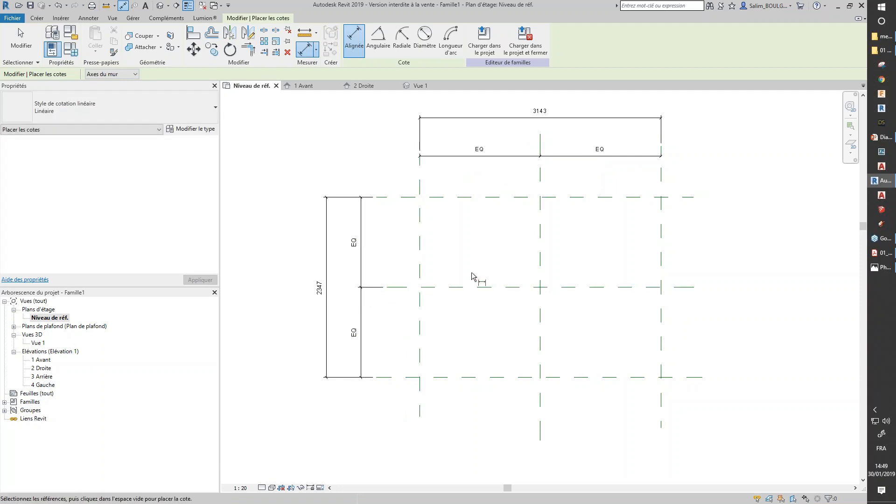
key(Escape)
key(Escape)
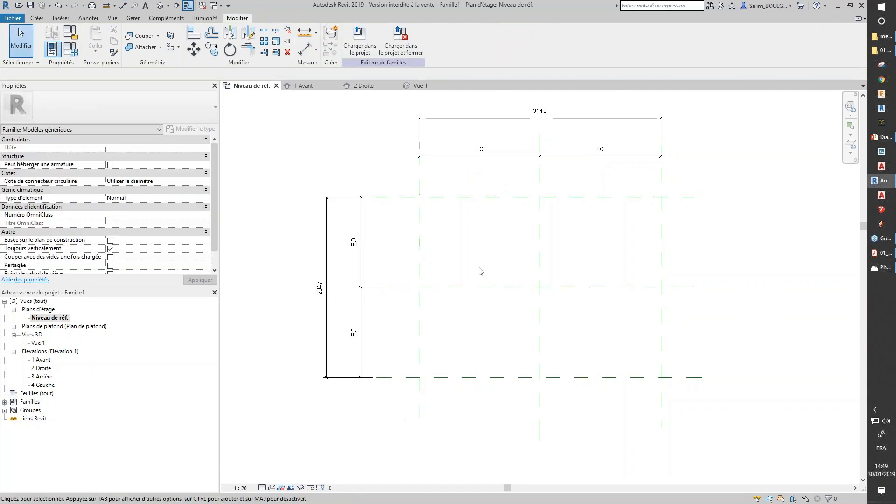
Step: Label the overall horizontal dimension with a new family type parameter named long
click(564, 123)
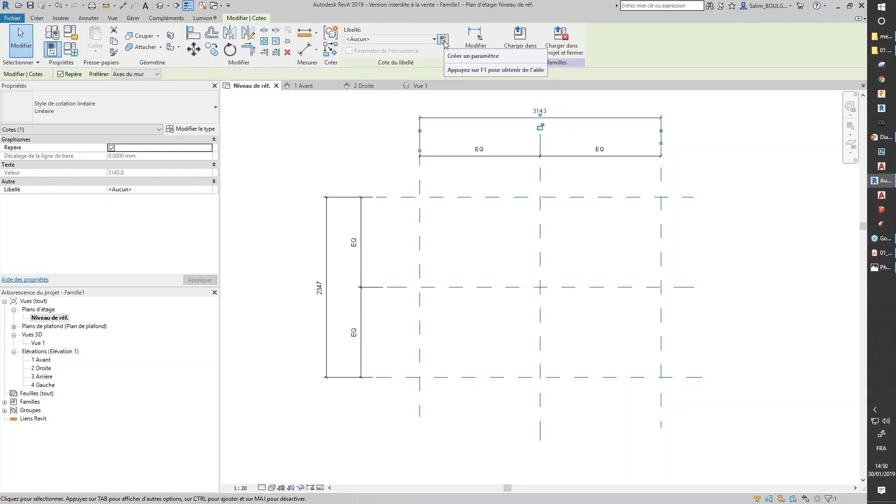
click(443, 40)
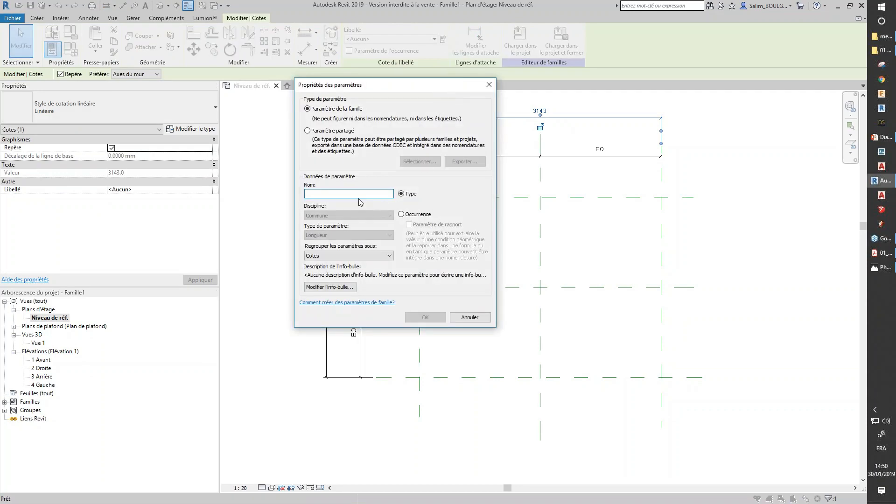
text(long)
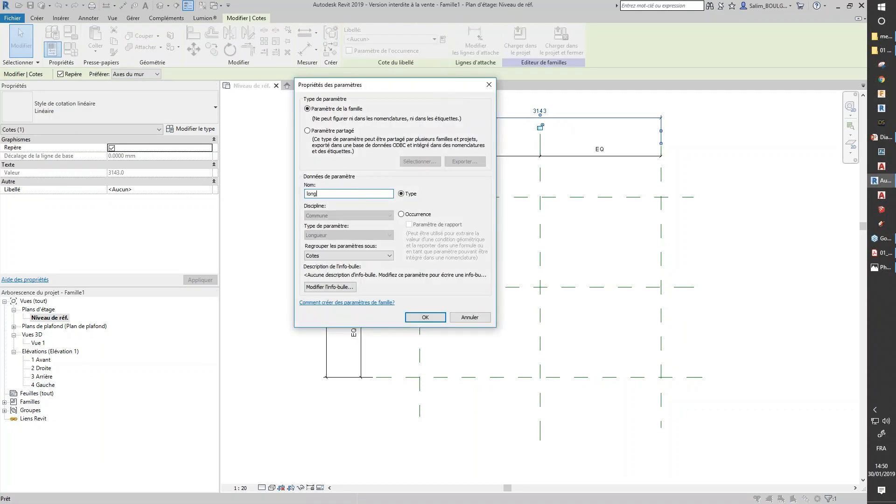
click(434, 319)
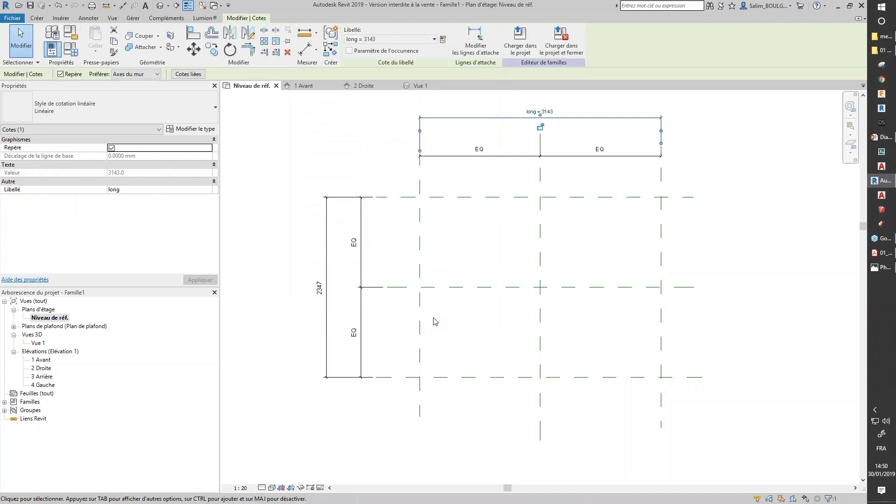
Step: Label the overall vertical dimension with a new family type parameter named larg
click(334, 280)
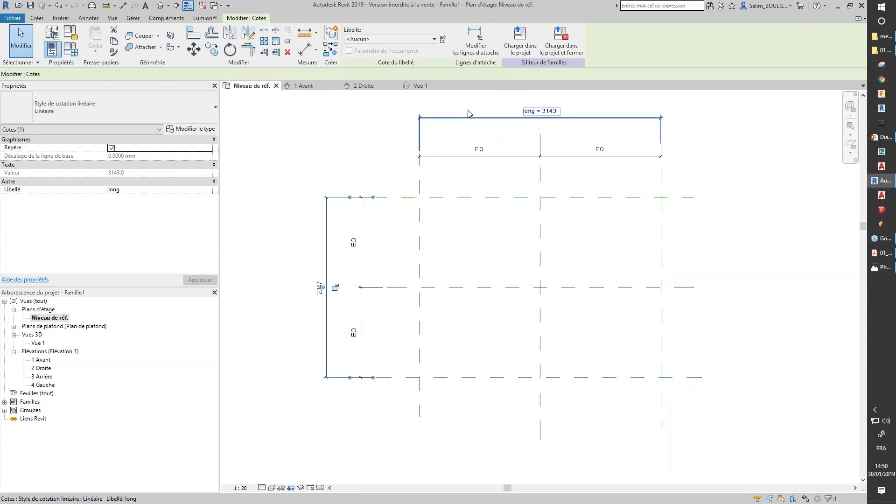
click(443, 40)
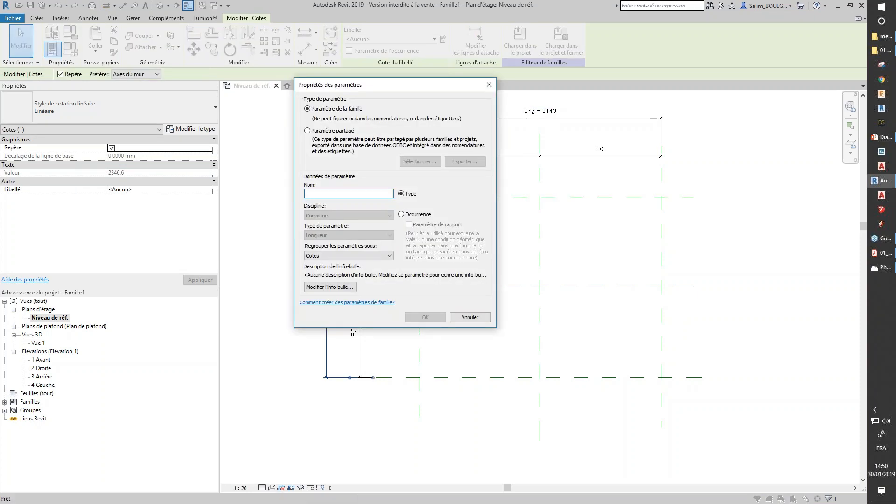
text(larg)
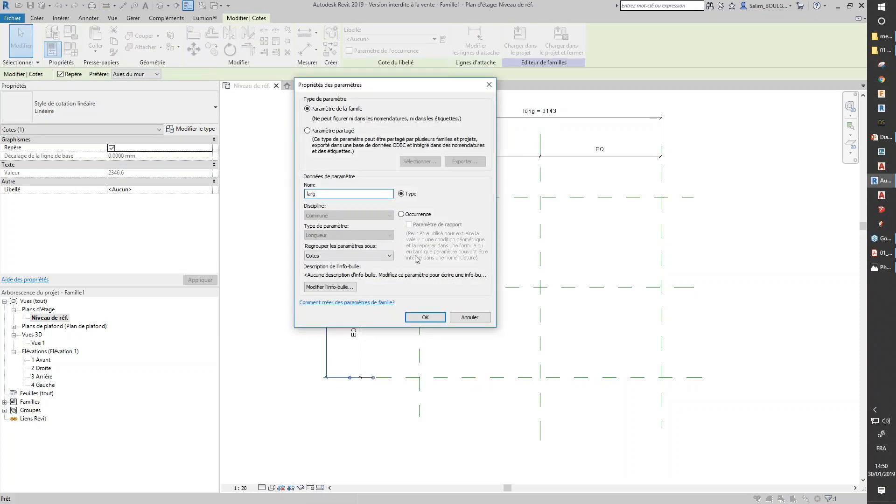
click(425, 316)
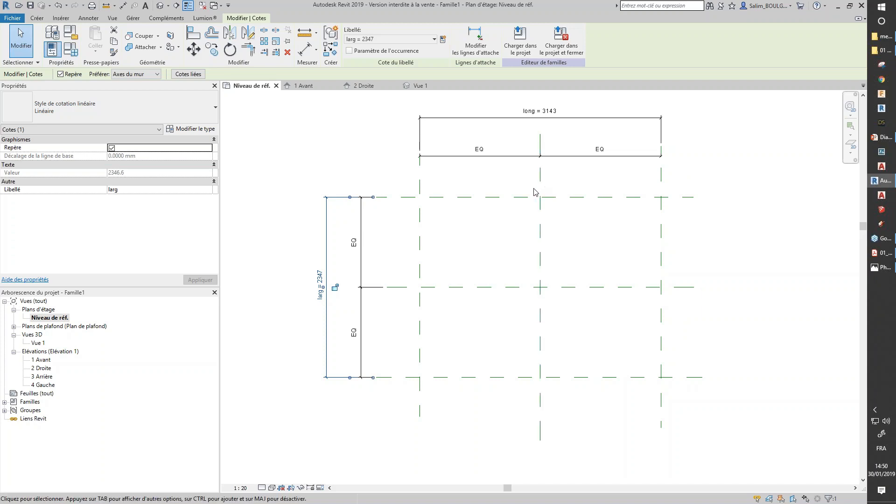
Step: Set the long dimension above the layout to 2000
click(552, 116)
click(552, 114)
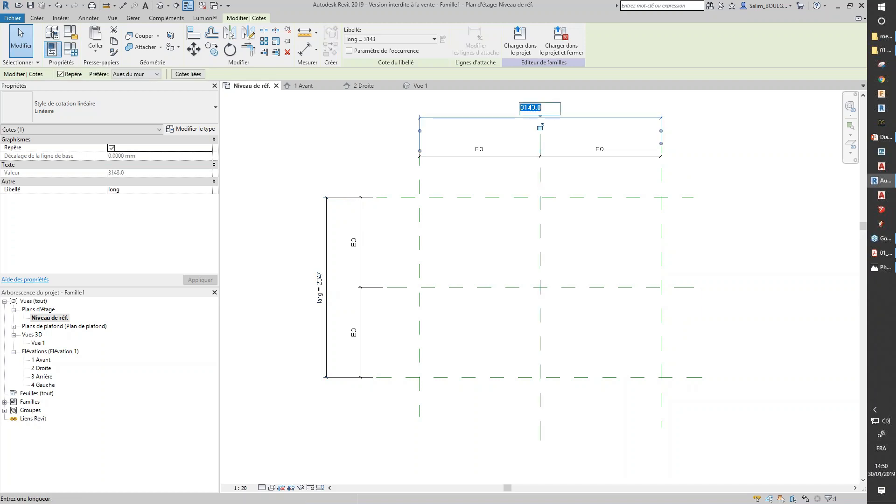
text(2000)
key(Return)
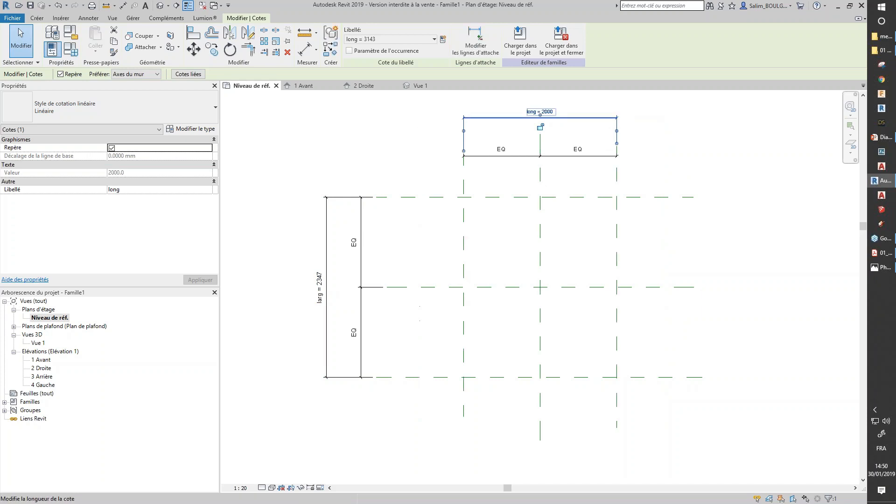
Step: Set the larg dimension beside the layout to 1200 and deselect it
click(323, 289)
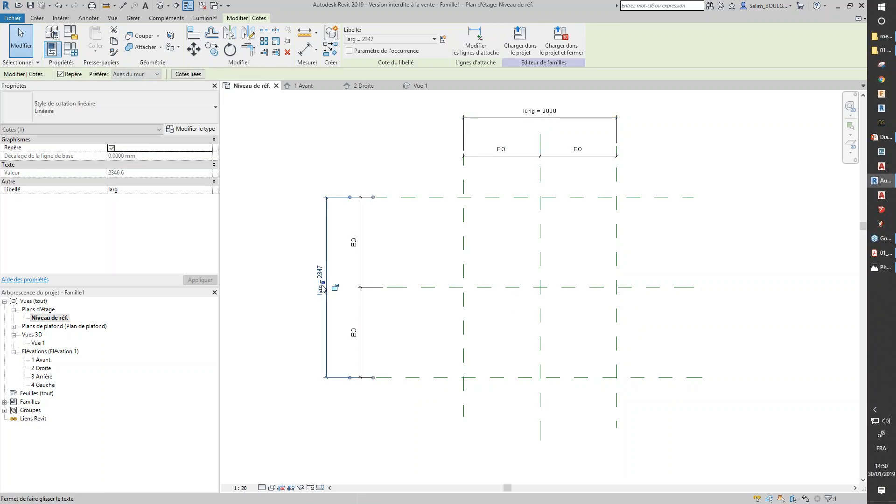
click(321, 276)
text(1200)
key(Return)
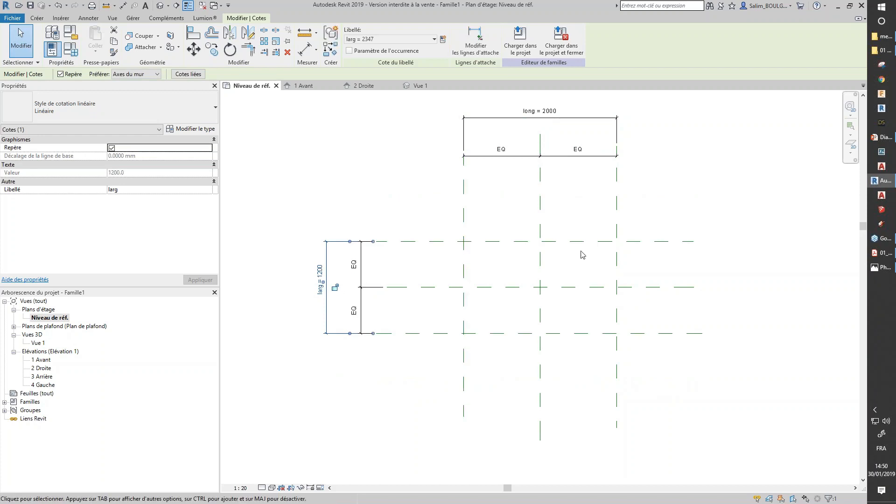
scroll(578, 308, up, 2)
scroll(579, 308, down, 2)
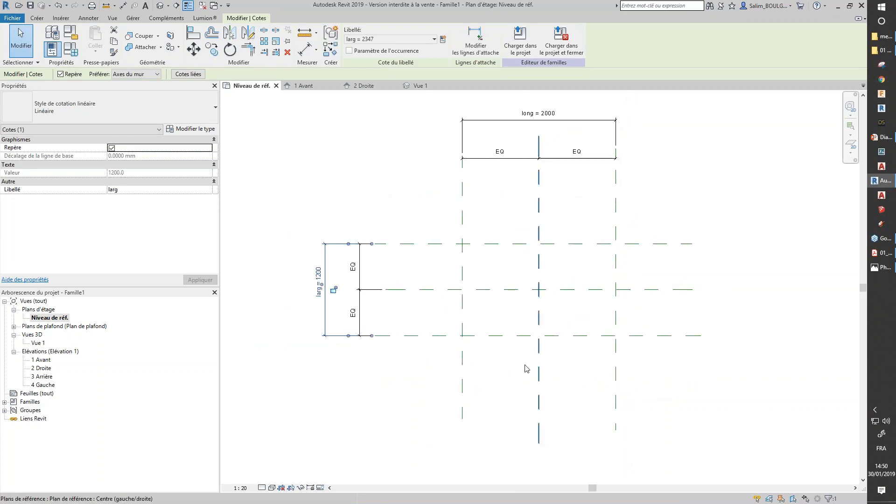
key(Escape)
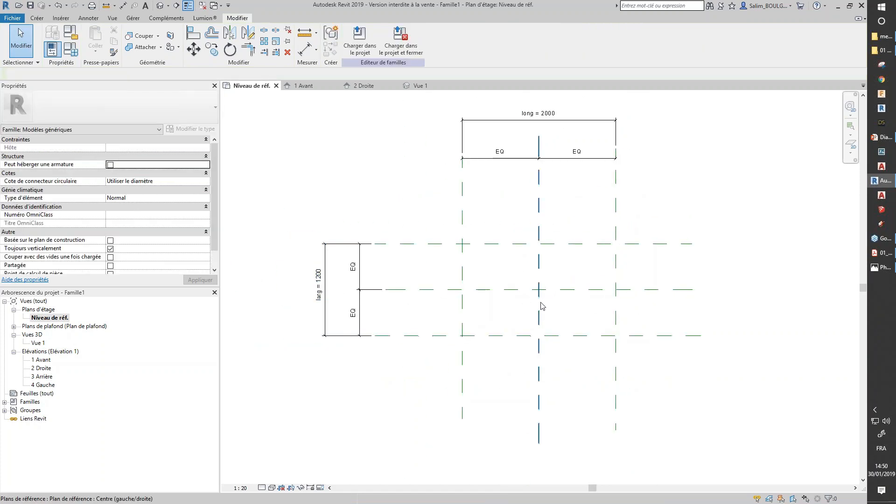
Step: Draw a horizontal reference plane about 243 inside the upper outer plane and a vertical one about 213 inside the right outer plane
scroll(548, 295, down, 1)
scroll(553, 301, up, 3)
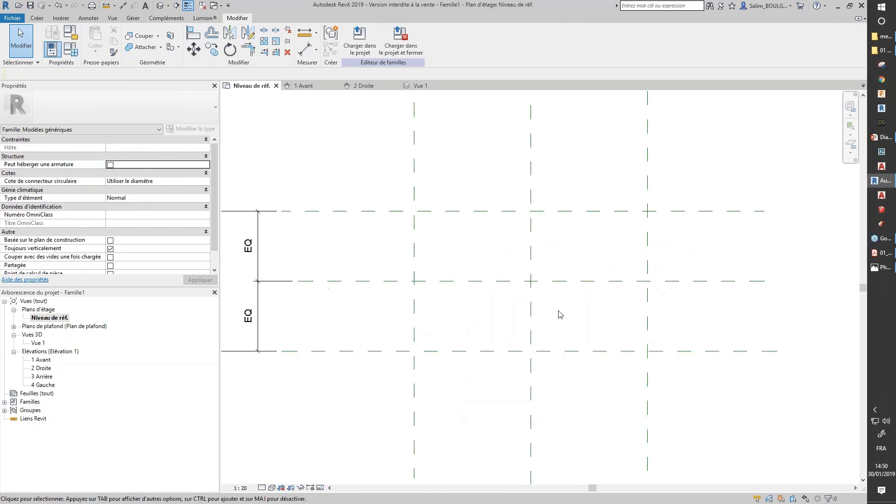
scroll(561, 323, down, 1)
middle_drag(564, 306, 556, 346)
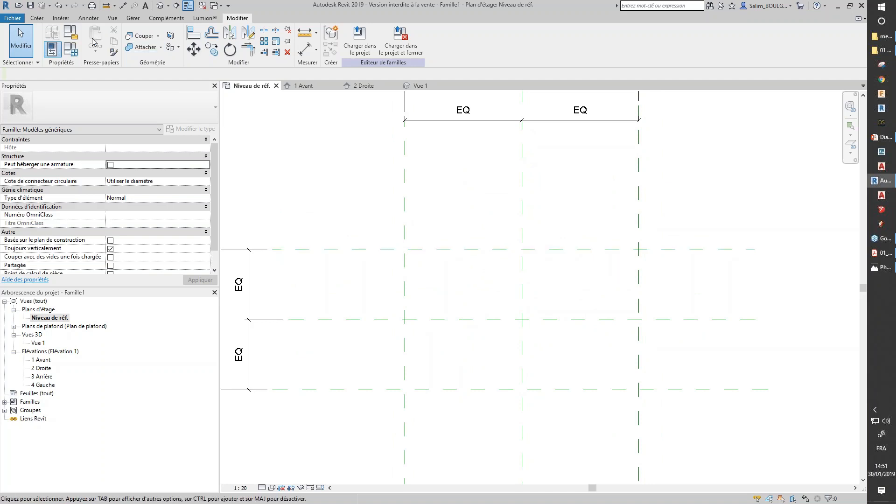
click(37, 17)
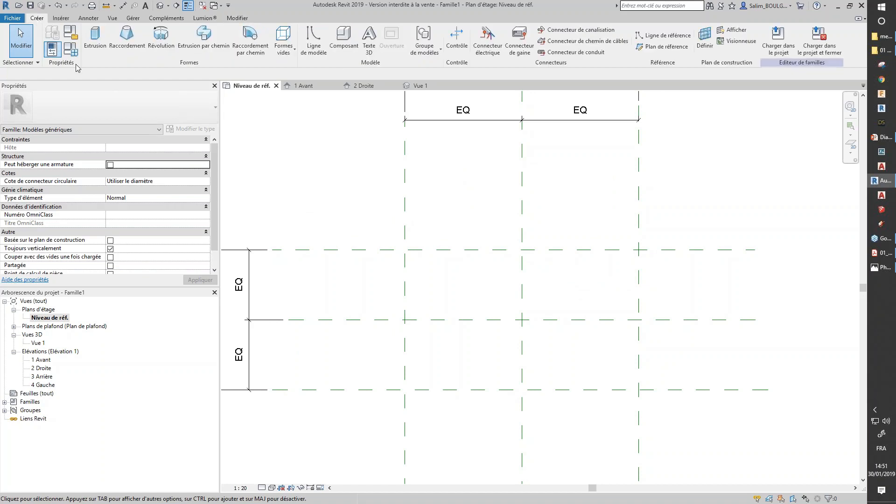
click(662, 48)
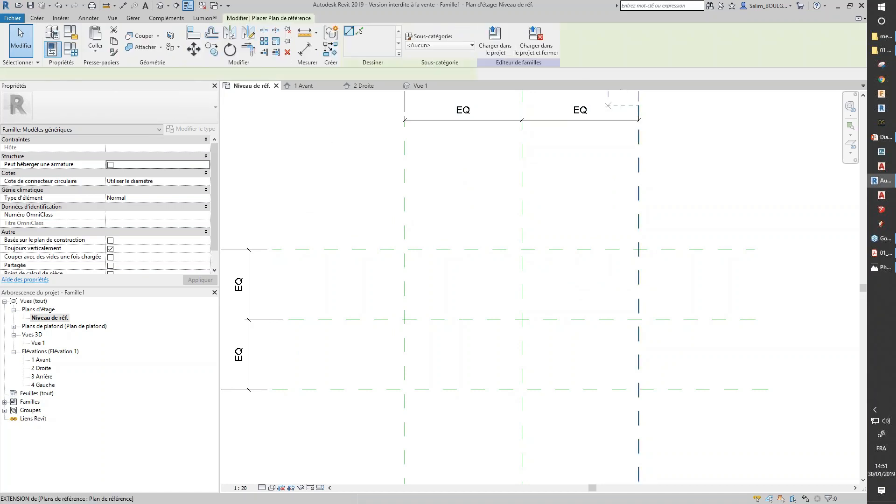
click(374, 279)
click(689, 278)
click(614, 215)
click(614, 442)
Step: Draw a horizontal reference plane about 180 inside the lower outer plane and a vertical one about 260 inside the left outer plane
click(689, 368)
click(369, 369)
click(435, 215)
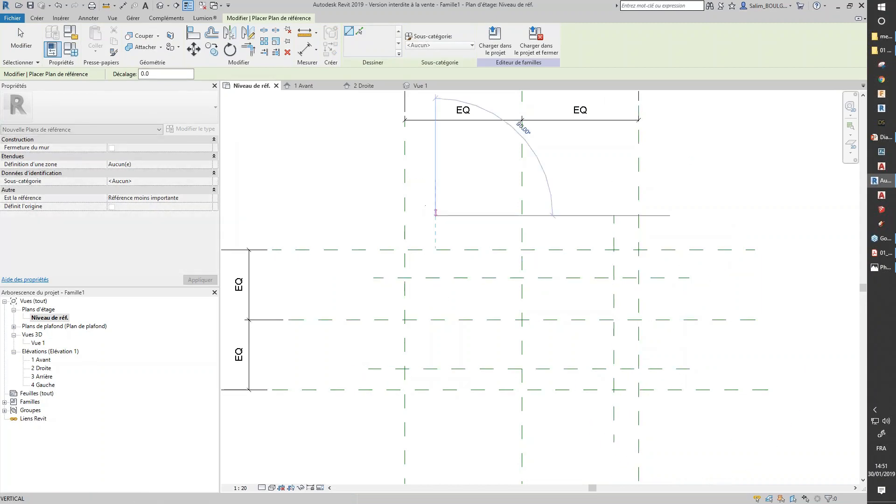
click(435, 428)
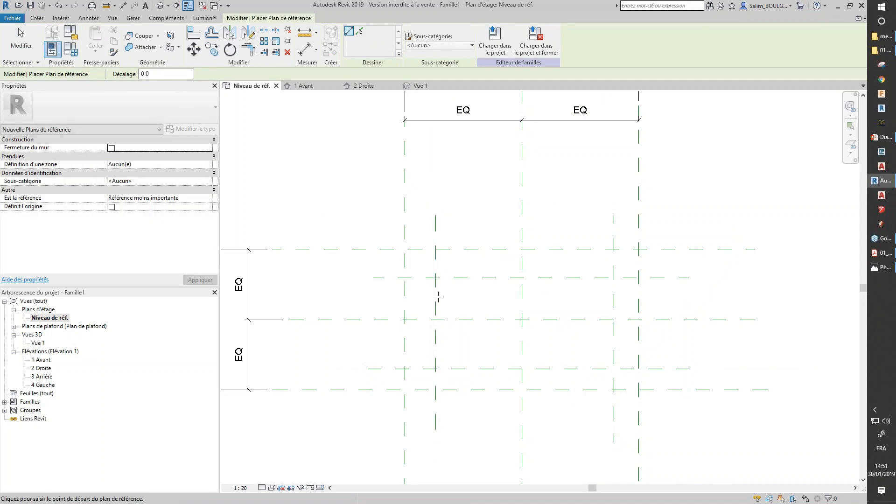
Step: Add aligned dimensions from the left and right outer vertical planes to their neighbouring inner planes, placed above the horizontal planes
click(304, 49)
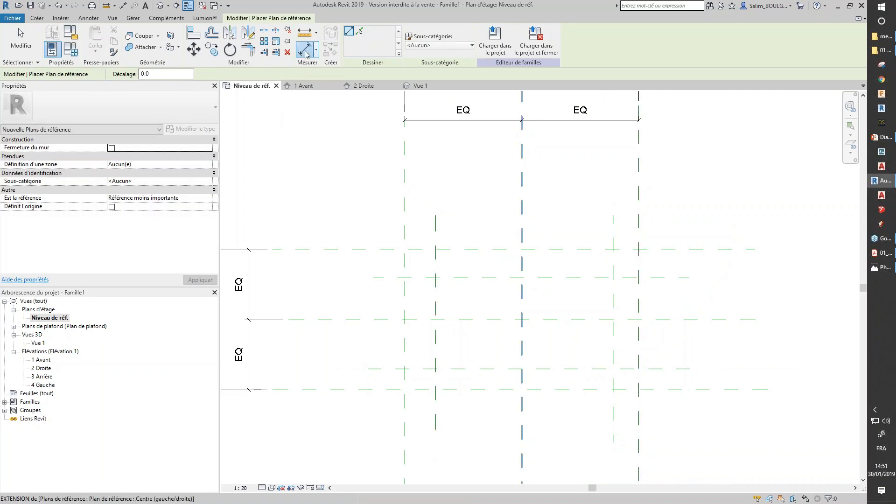
click(406, 239)
click(435, 227)
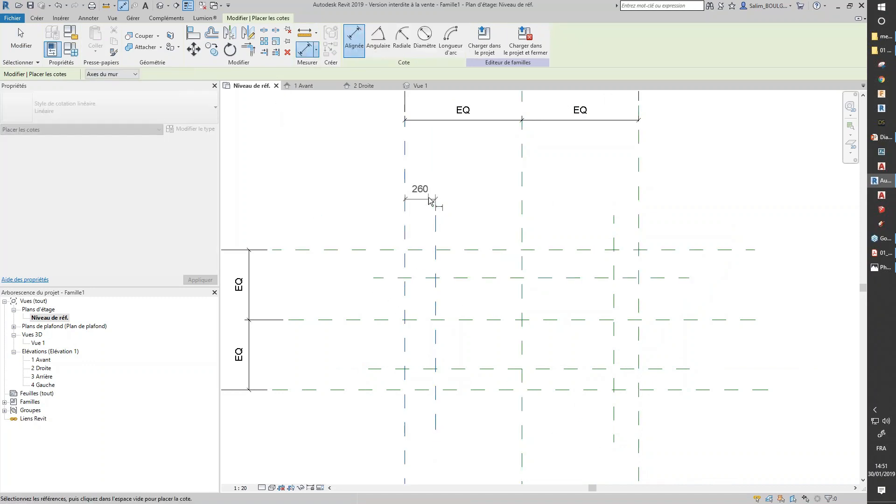
click(427, 195)
click(614, 226)
click(638, 221)
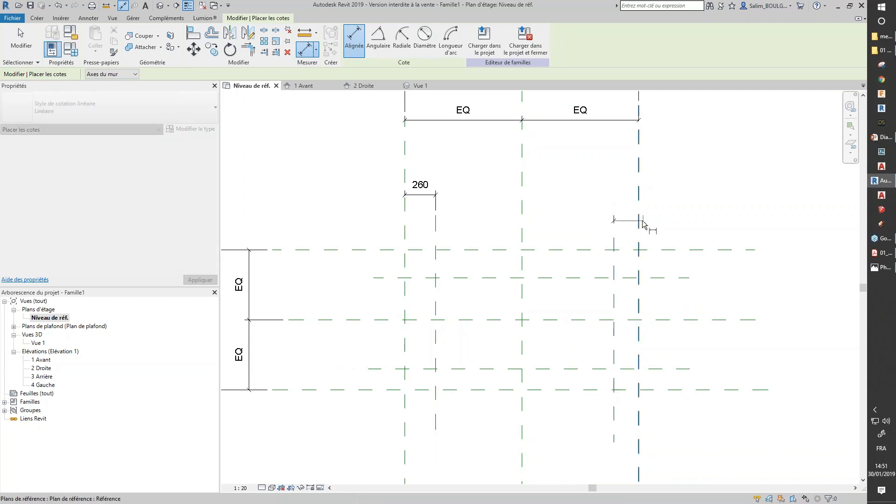
click(638, 189)
Step: Add aligned dimensions from the upper and lower outer horizontal planes to their neighbouring inner planes, right of the layout, and end the command
click(684, 278)
click(684, 250)
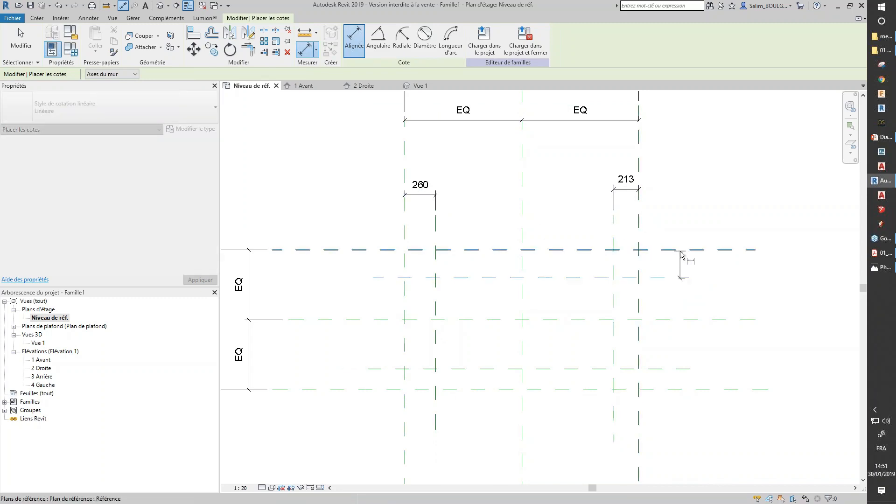
click(708, 279)
click(690, 369)
click(680, 390)
click(711, 379)
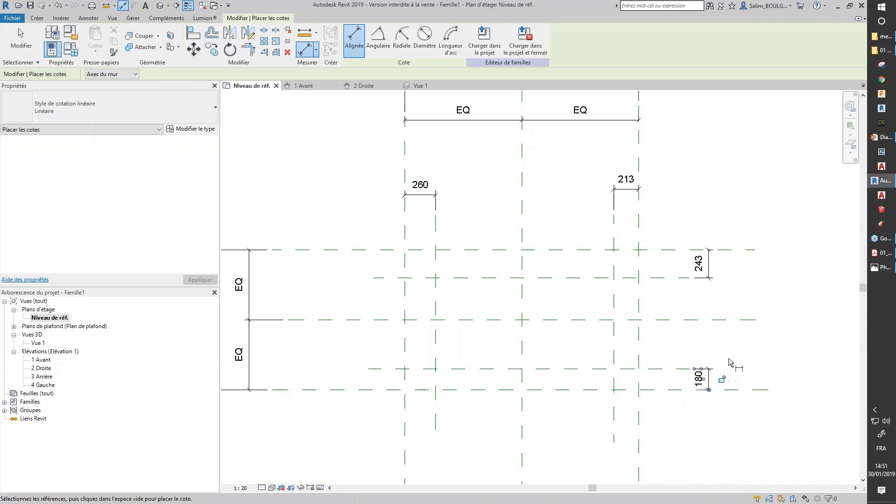
key(Escape)
Step: Label the offset dimension between the left outer and inner vertical planes with a new family type parameter named dec
click(426, 196)
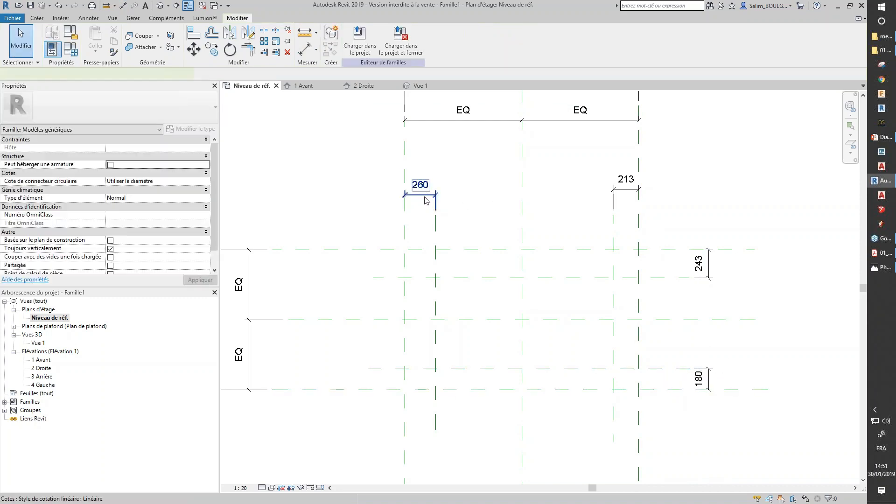
click(443, 39)
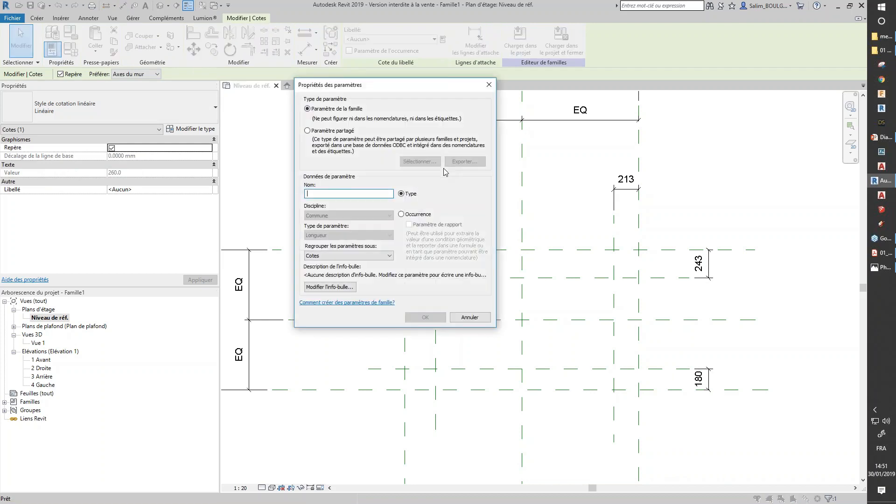
text(dec)
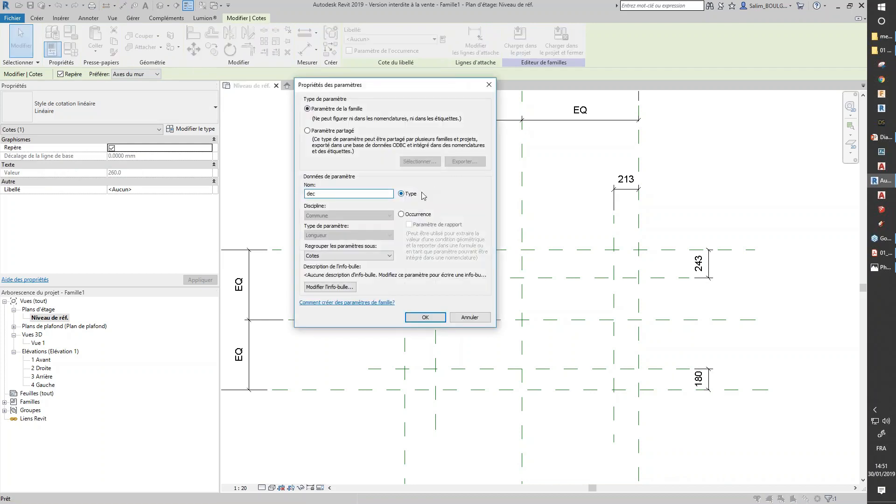
click(425, 318)
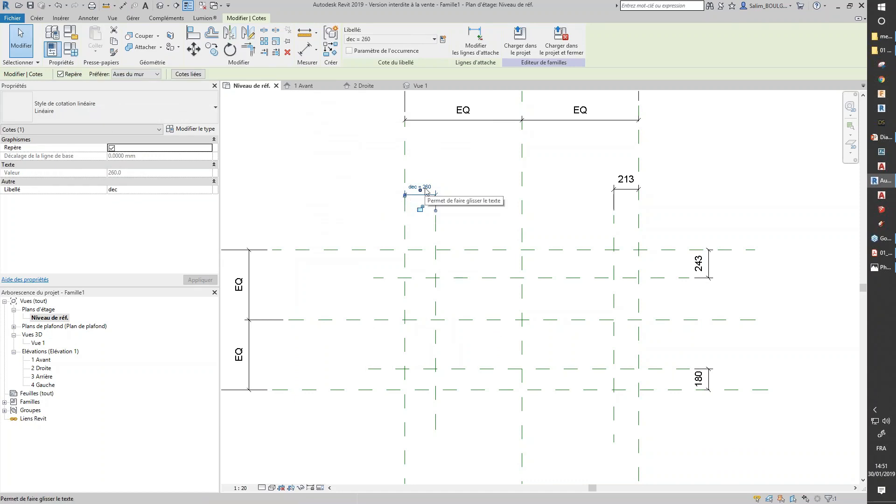
Step: Move the dec dimension's text further above its dimension line and set the dec offset to 150
drag(426, 189, 431, 182)
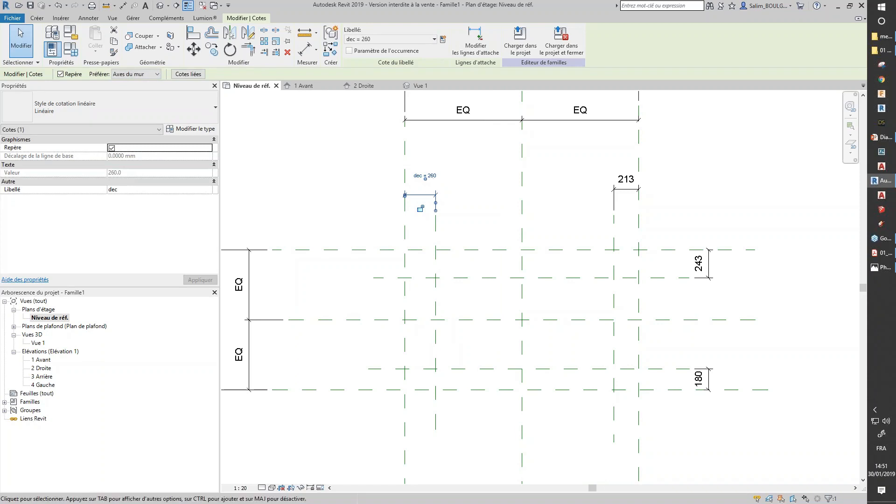
click(429, 218)
click(434, 177)
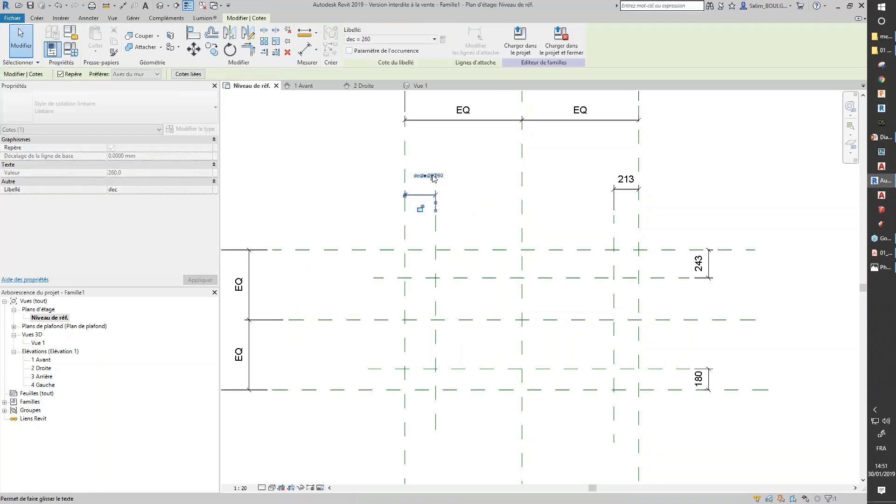
click(435, 173)
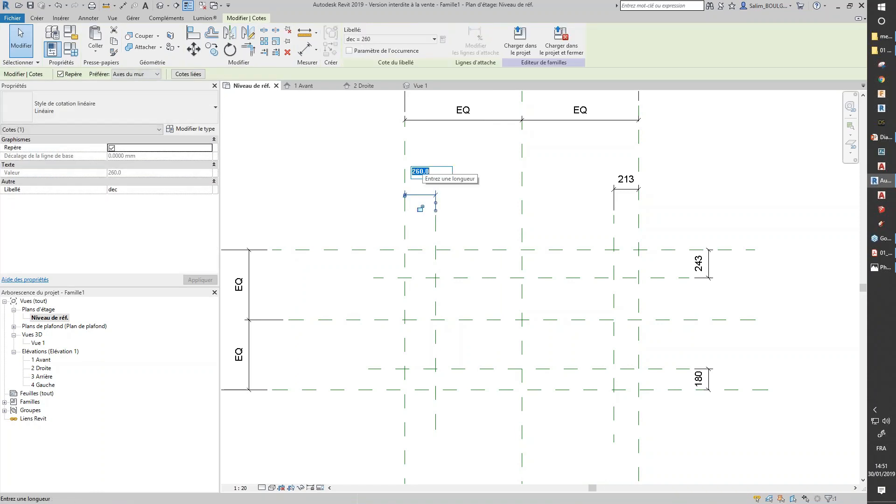
text(150)
key(Return)
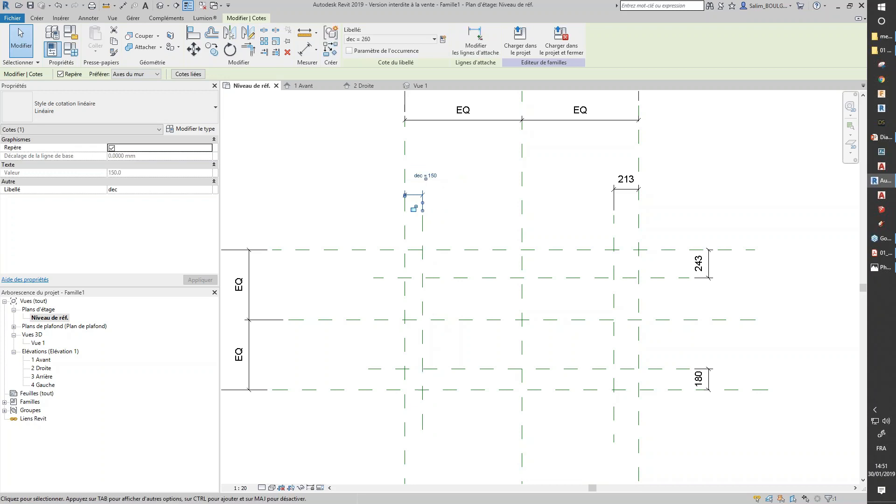
click(469, 253)
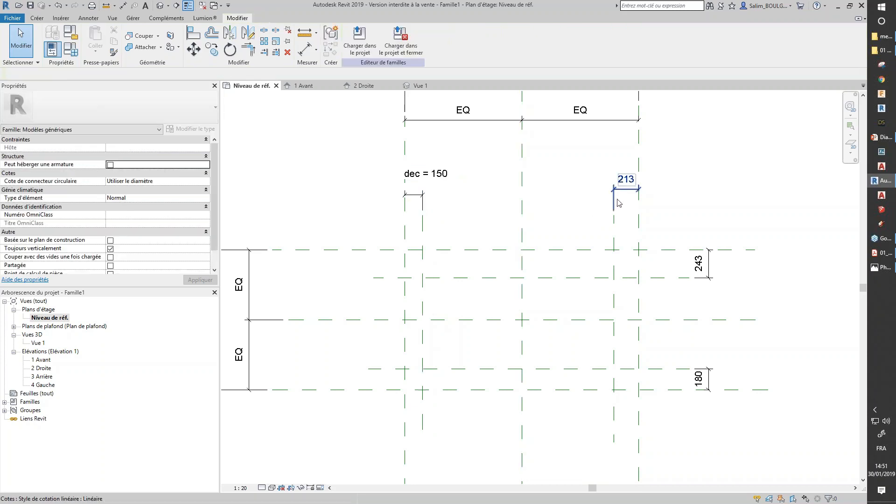
Step: Label the three remaining offset dimensions between the outer and inner reference planes with the existing dec parameter
click(630, 193)
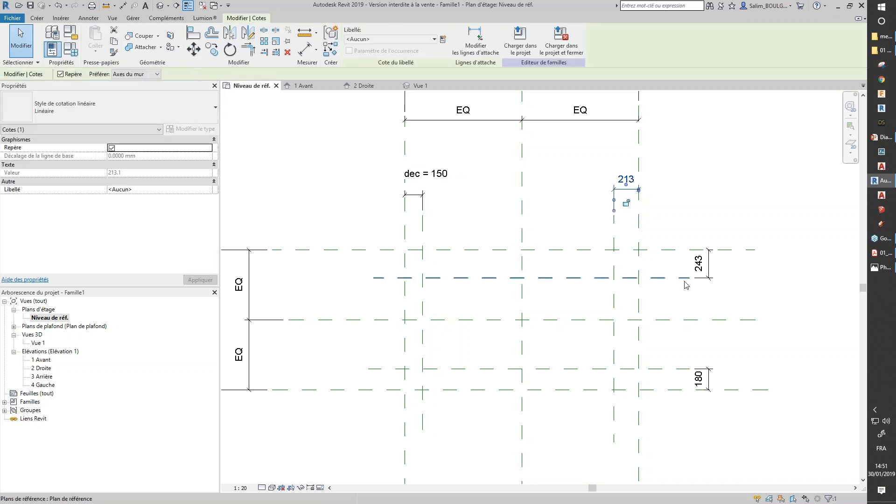
ctrl+click(707, 271)
ctrl+click(709, 378)
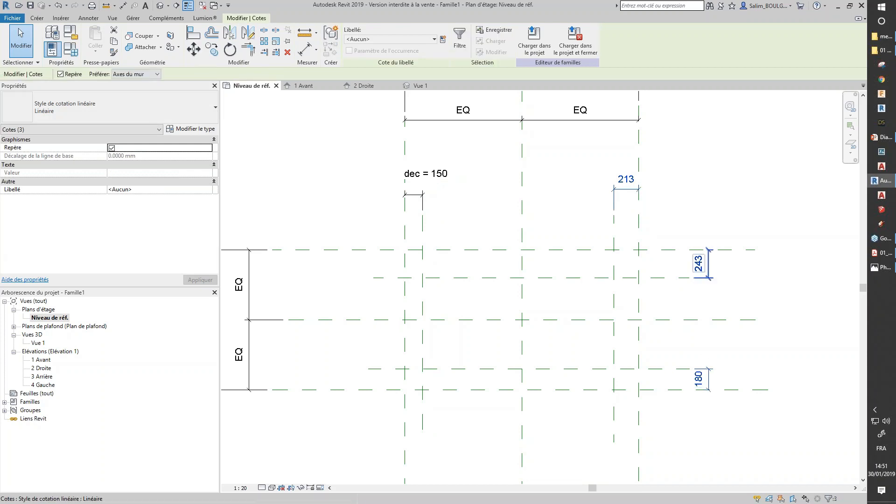
click(434, 39)
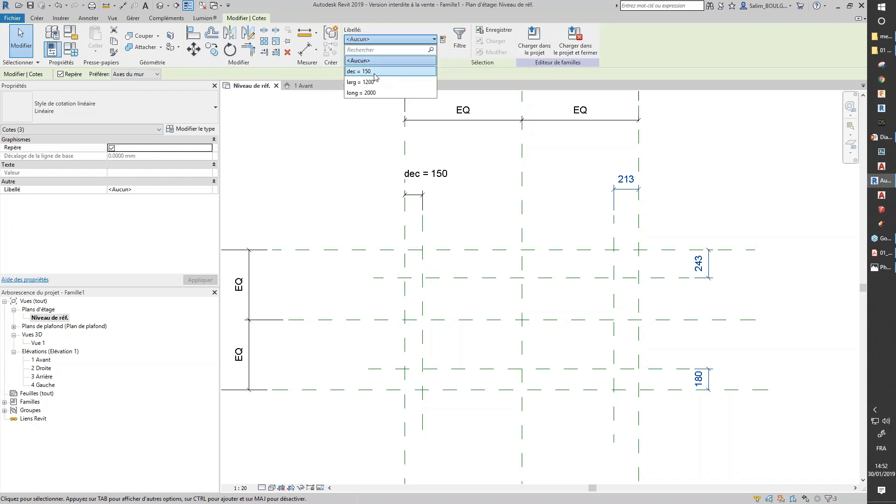
click(364, 72)
click(722, 179)
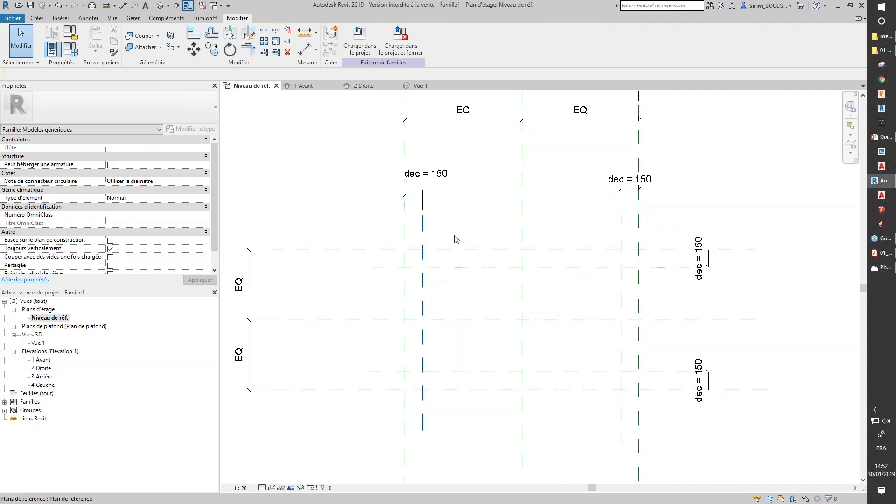
Step: Set the reference level plan's view scale to 1:10
scroll(484, 262, down, 2)
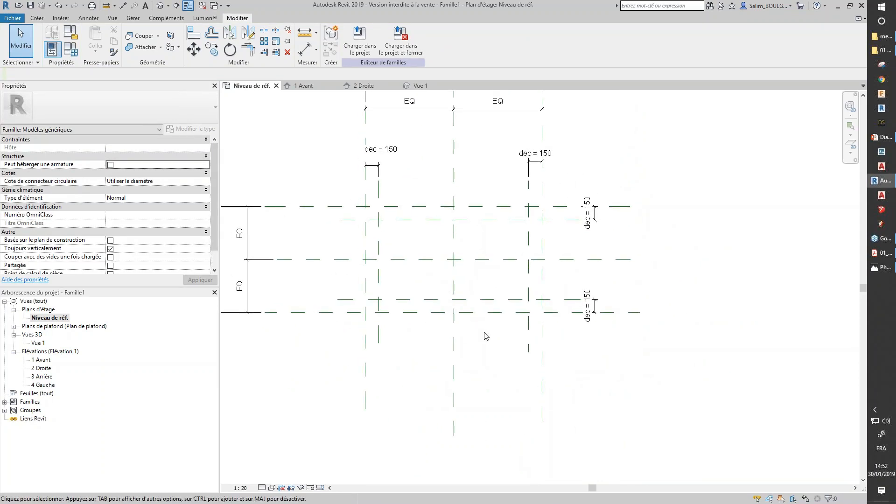
scroll(461, 276, up, 2)
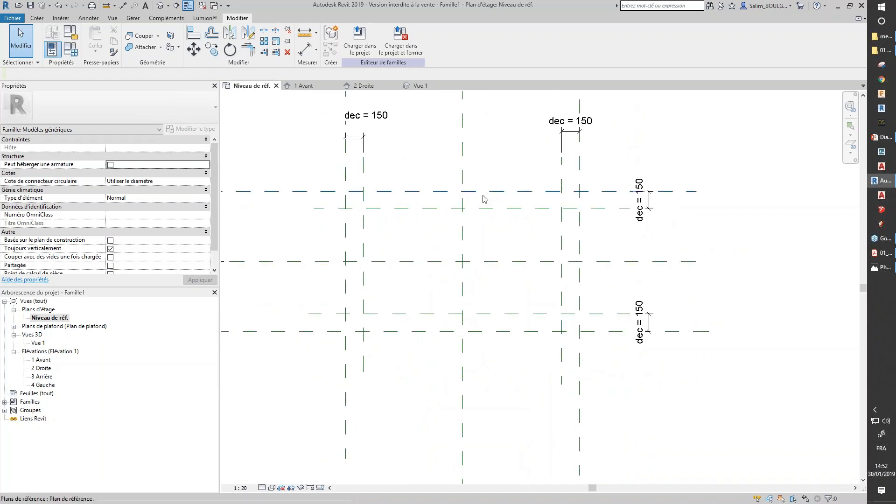
scroll(486, 201, down, 2)
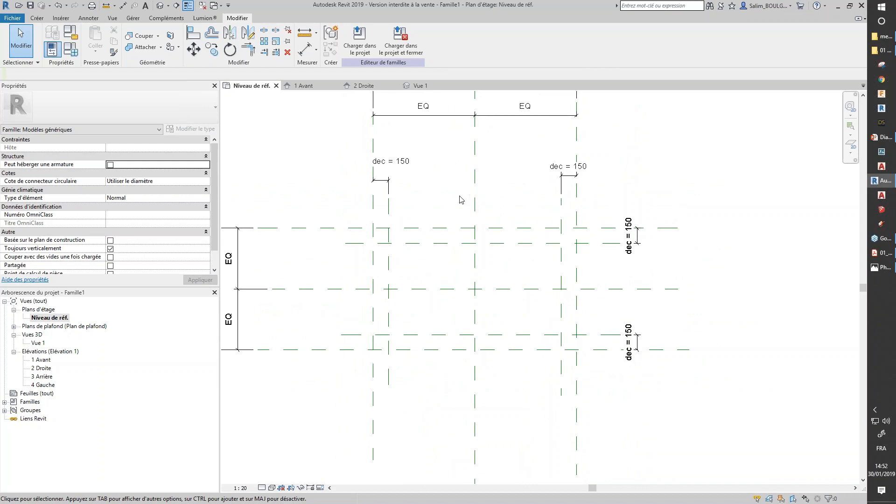
click(240, 488)
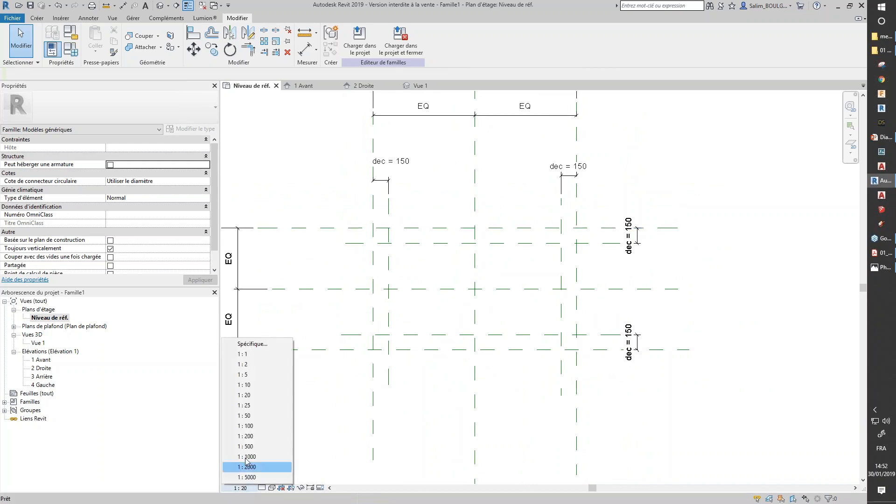
click(260, 386)
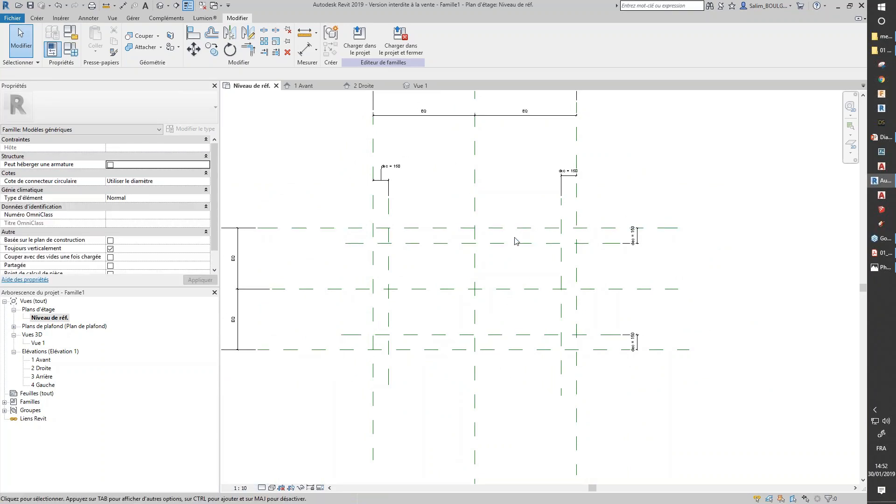
scroll(511, 261, up, 2)
middle_drag(488, 296, 526, 260)
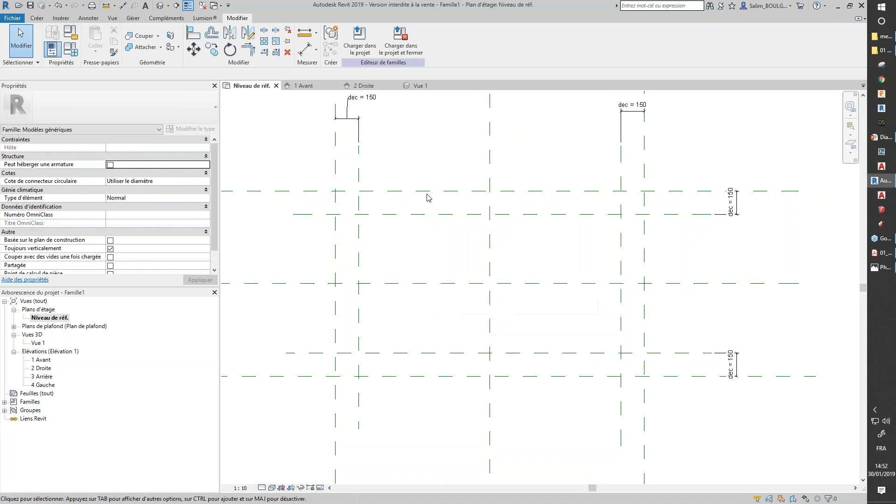
Step: Draw a horizontal reference plane about 208 below the upper inner plane and a vertical one about 253 inside the right inner plane
click(37, 18)
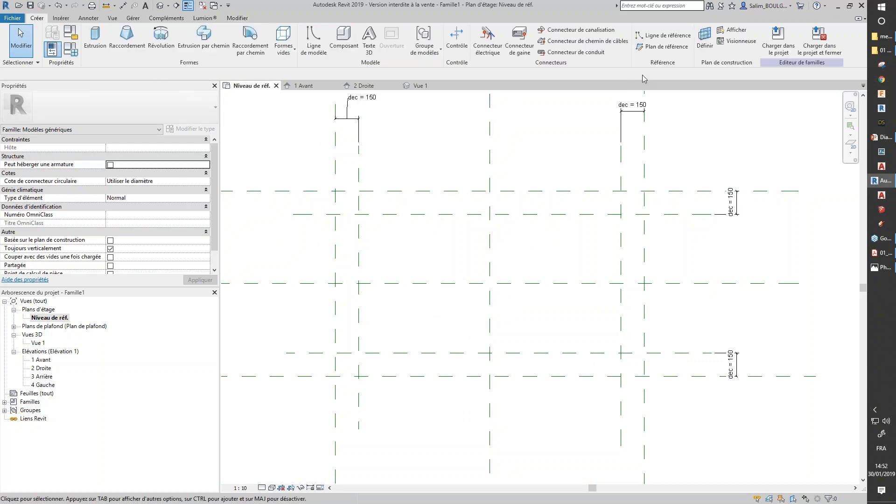
click(662, 46)
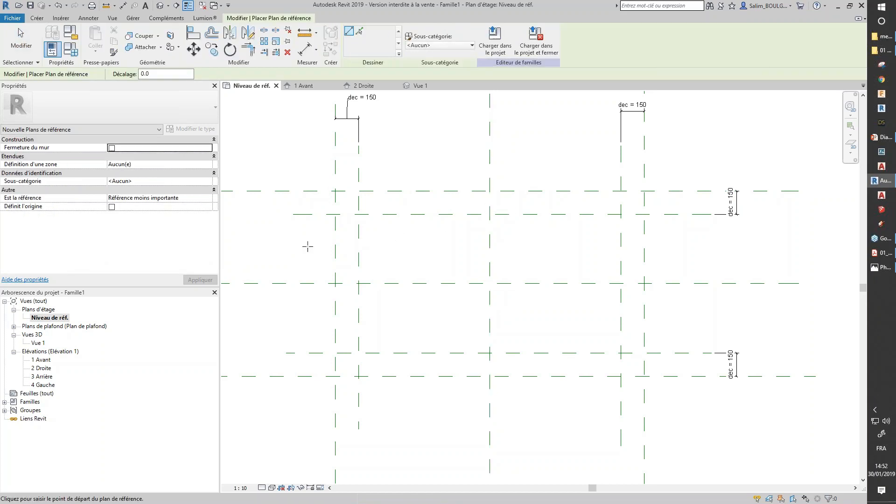
click(308, 246)
click(699, 246)
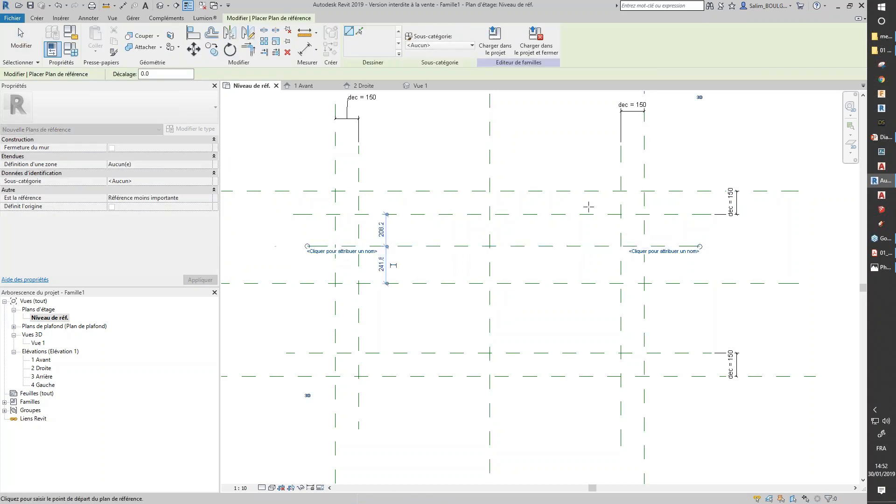
click(582, 164)
click(581, 419)
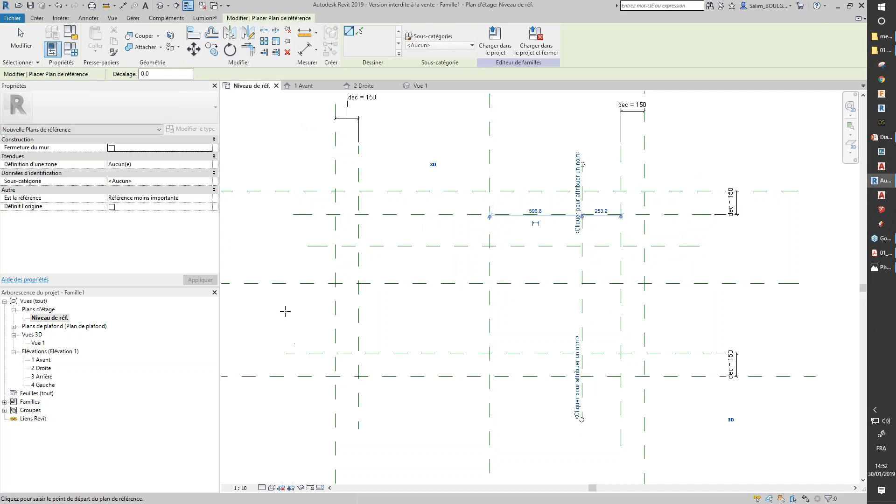
Step: Draw a horizontal reference plane about 181 above the lower inner plane and a vertical one about 400 inside the left inner plane
click(315, 325)
click(700, 325)
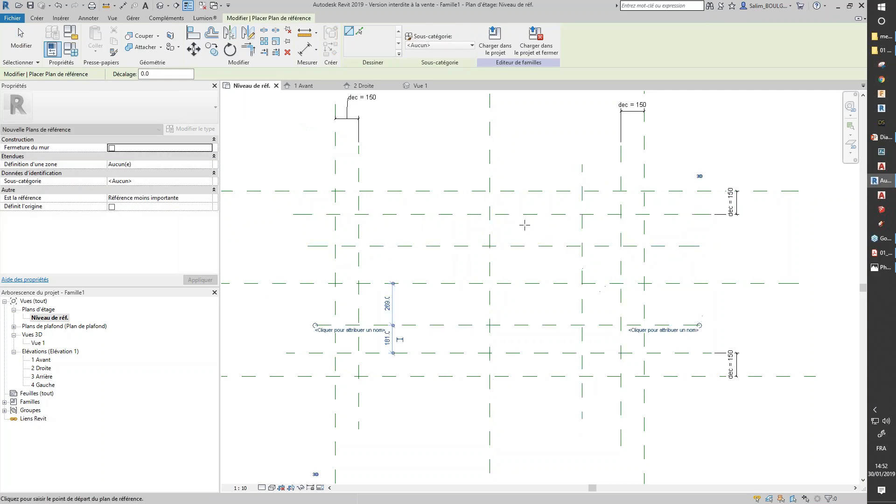
click(420, 164)
click(420, 429)
key(Escape)
Step: Add aligned dimensions from the upper and left inner planes to their neighbouring innermost reference planes
click(306, 49)
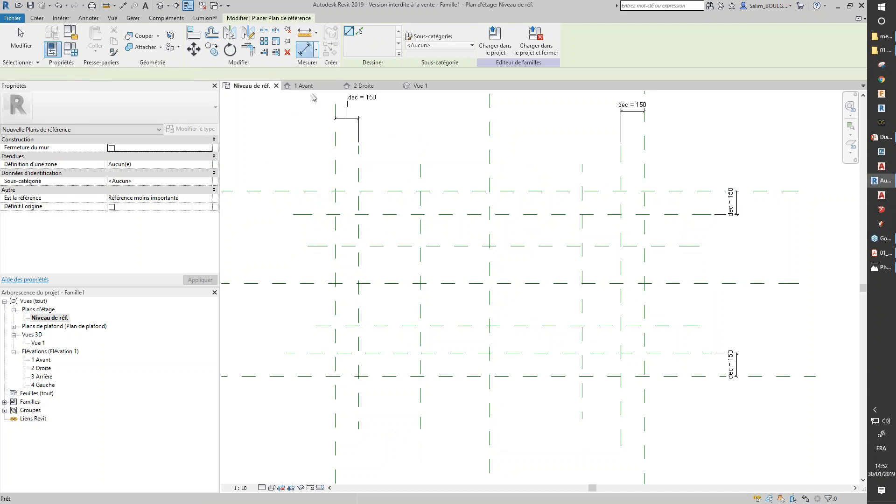
click(383, 214)
click(383, 245)
click(279, 229)
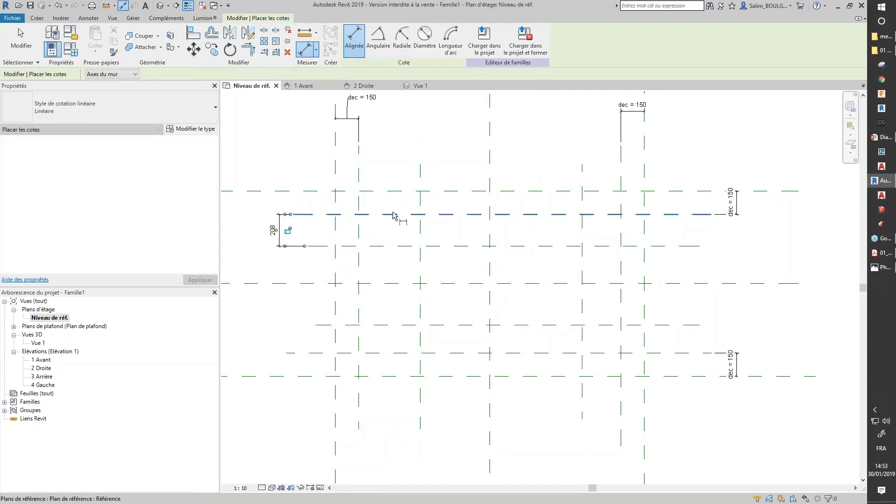
click(358, 198)
click(420, 201)
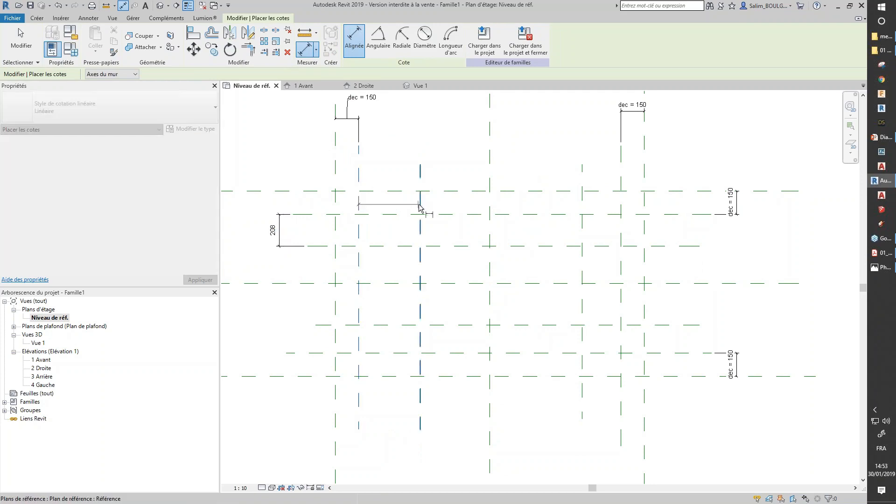
click(397, 166)
Step: Add aligned dimensions from the right and lower inner planes to their neighbouring innermost planes, and end the command
click(582, 180)
click(621, 185)
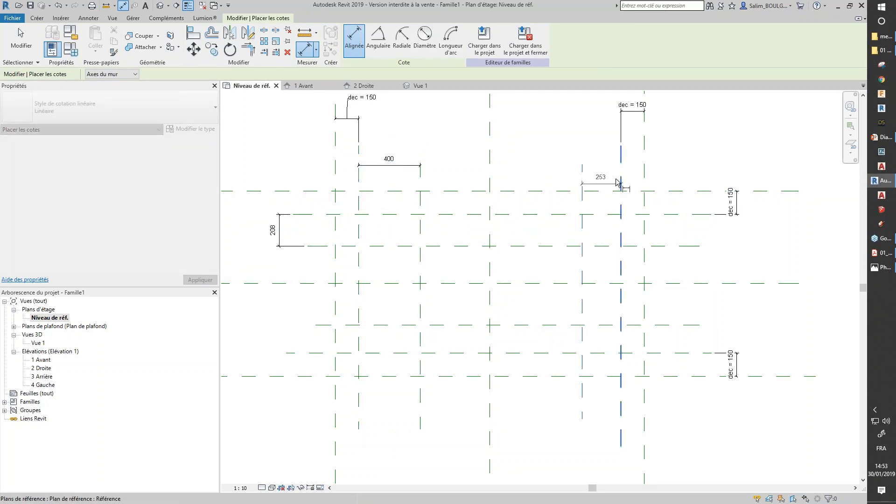
click(600, 150)
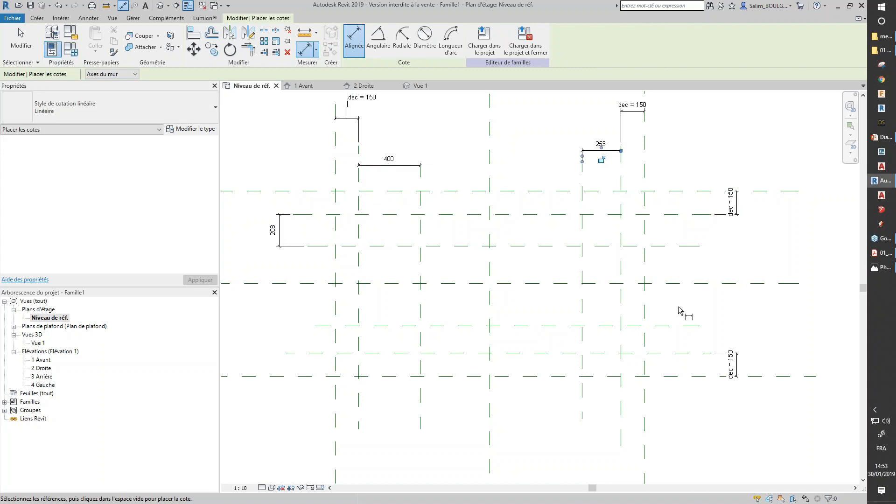
click(672, 324)
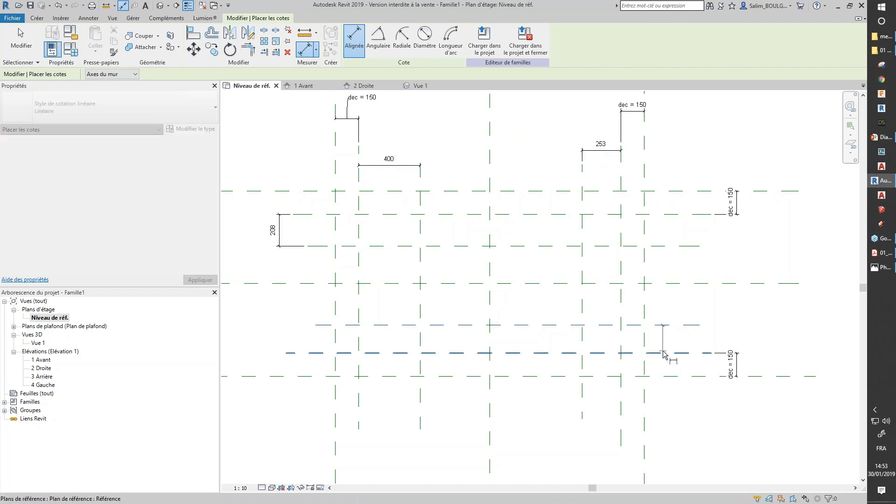
click(658, 353)
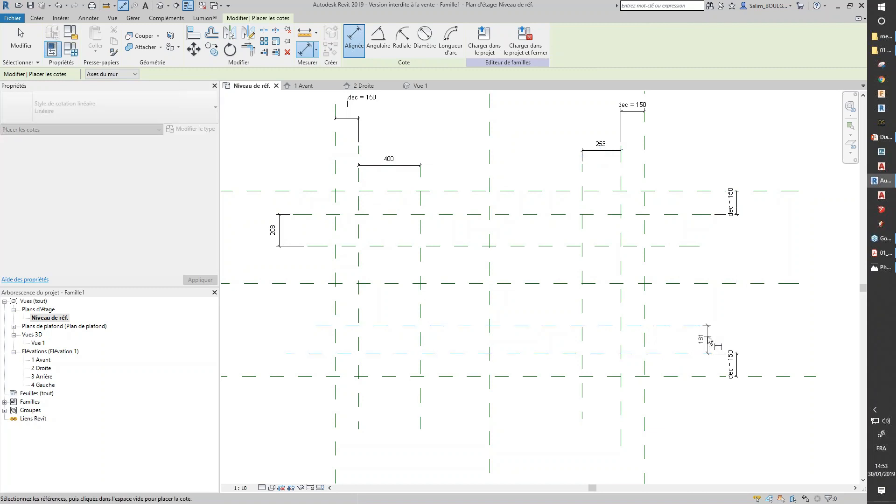
click(708, 338)
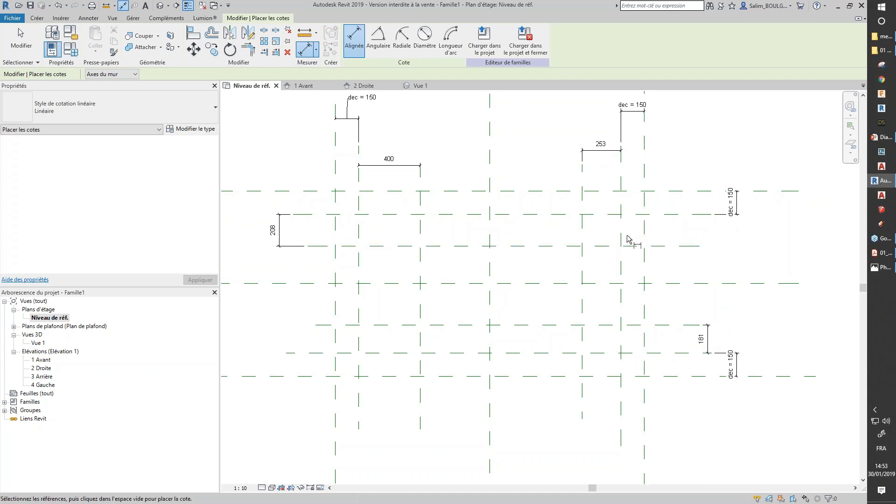
scroll(622, 235, down, 1)
scroll(613, 255, up, 1)
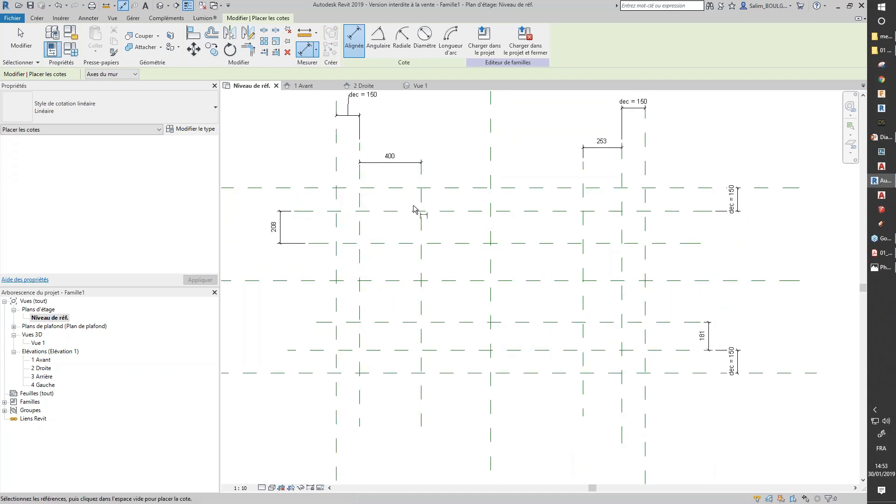
key(Escape)
key(Escape)
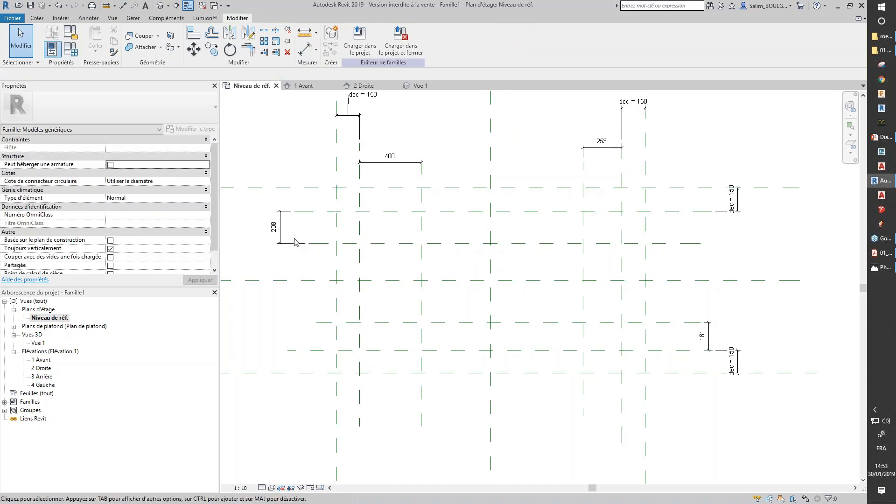
Step: Label the dimension between the left inner and innermost vertical planes with a new family type parameter named epp
click(406, 165)
click(406, 167)
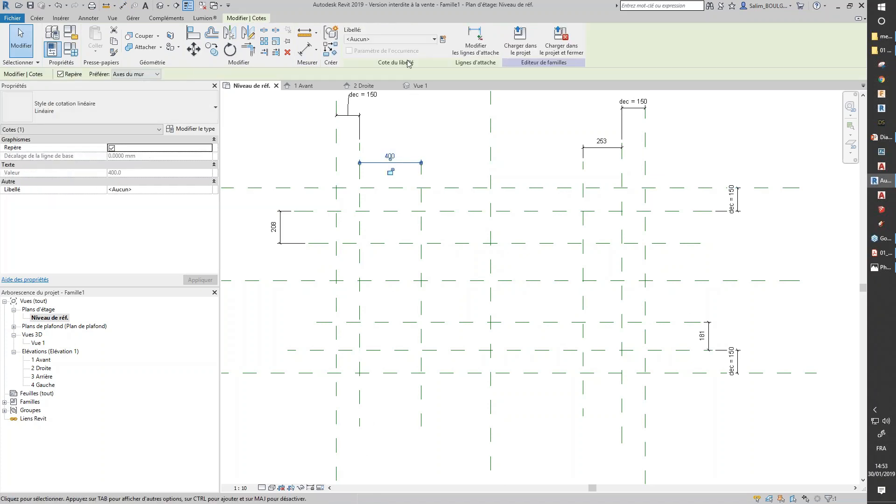
click(442, 40)
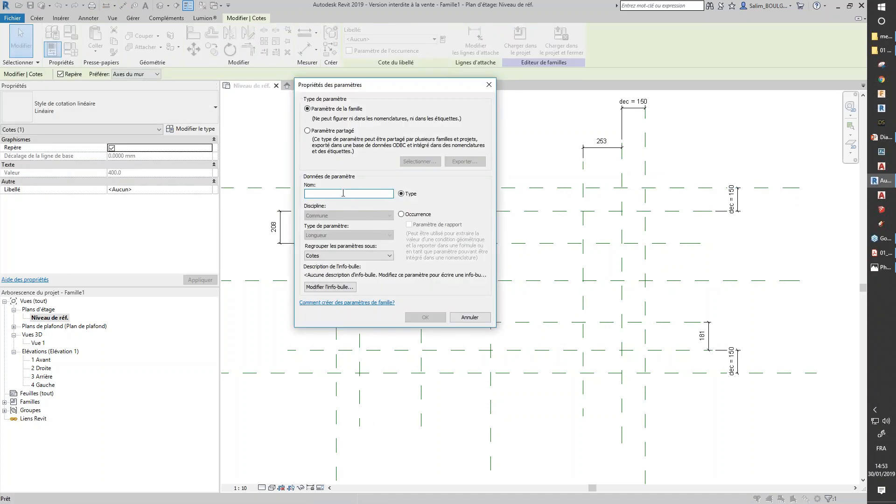
text(epp)
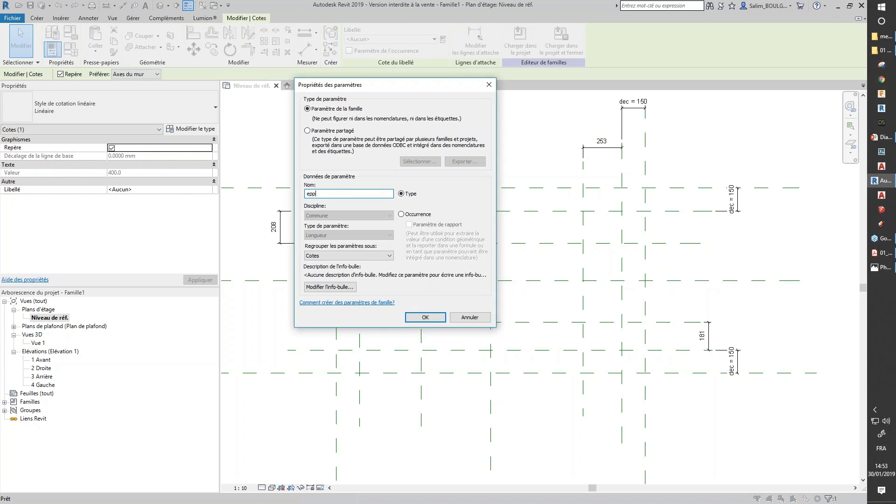
click(425, 317)
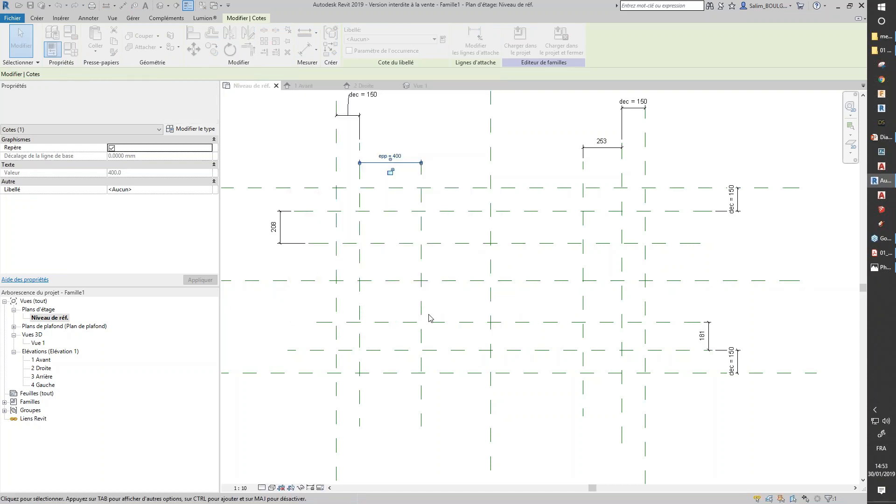
key(Escape)
Step: Set the epp dimension between the left inner and innermost vertical reference planes to 100
click(402, 159)
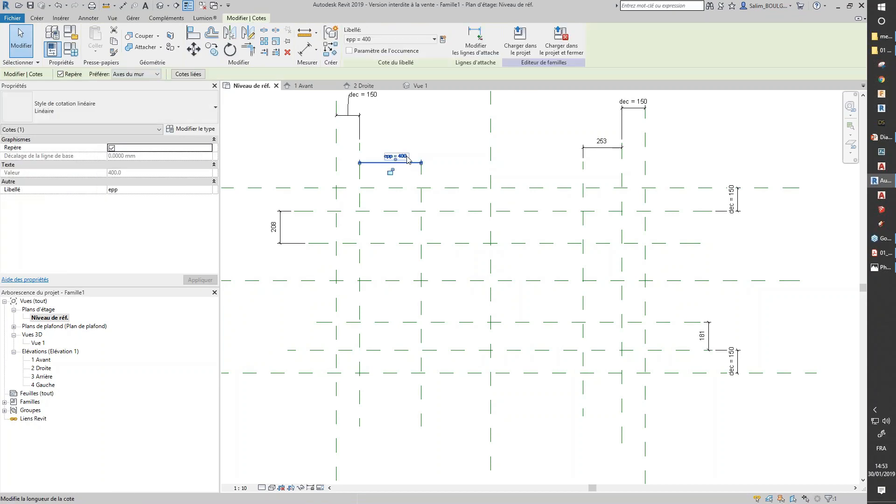
click(404, 154)
text(100)
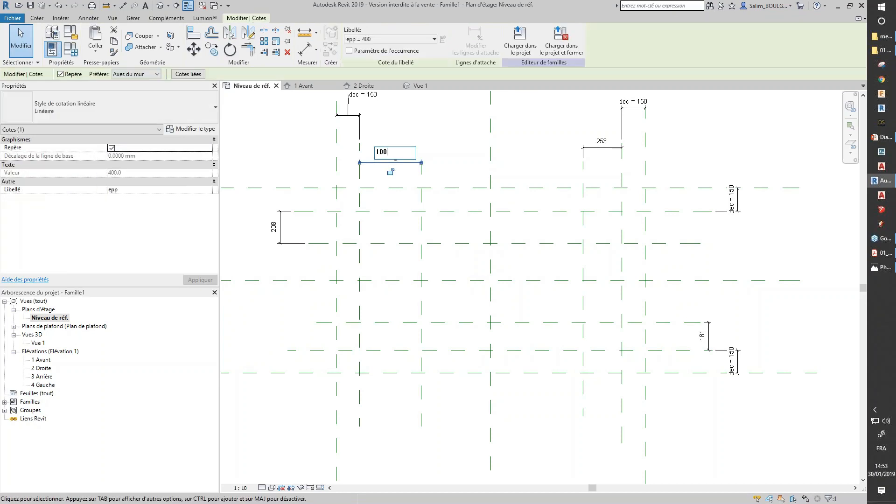
key(Return)
key(Escape)
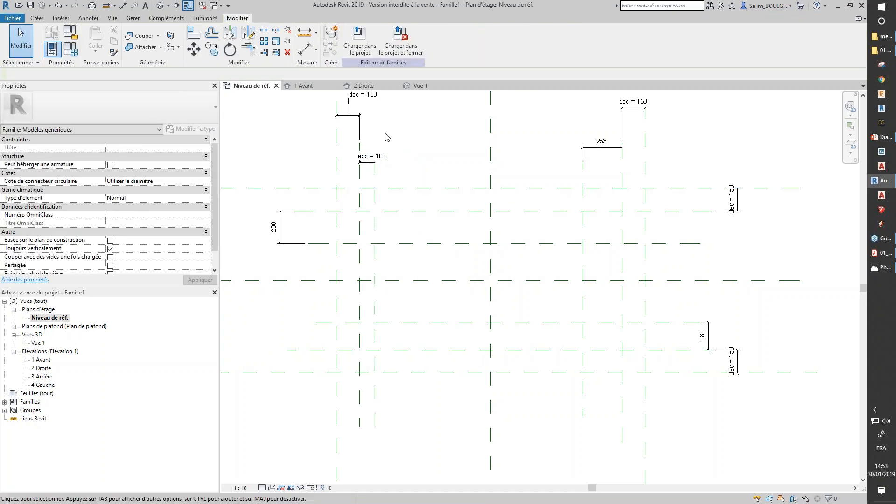
Step: Label the three remaining unlabelled dimensions of the innermost reference planes with the existing epp parameter
click(602, 148)
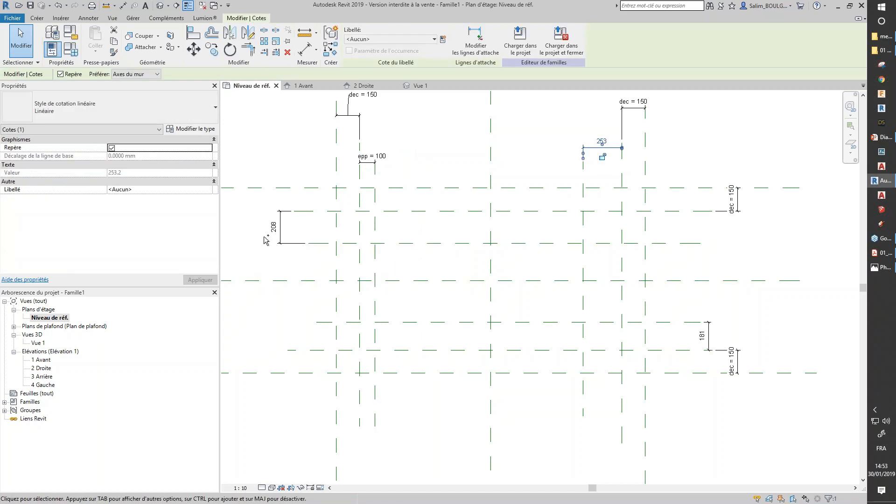
ctrl+click(279, 226)
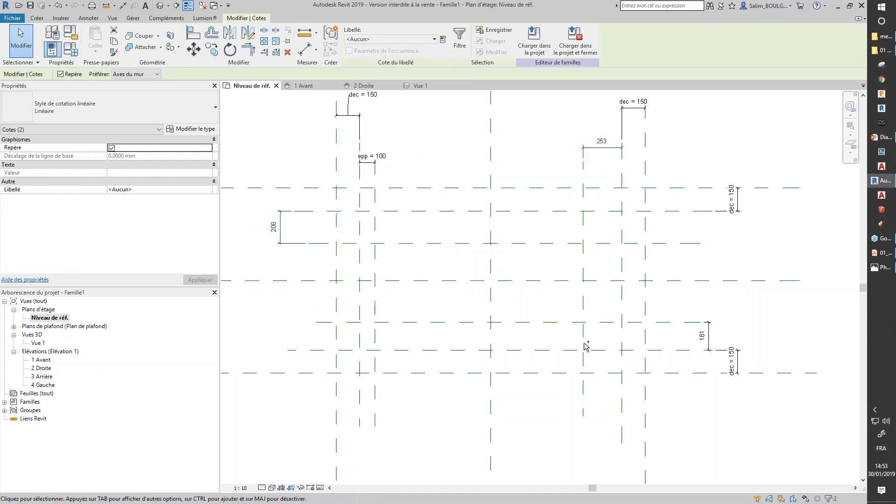
ctrl+click(708, 335)
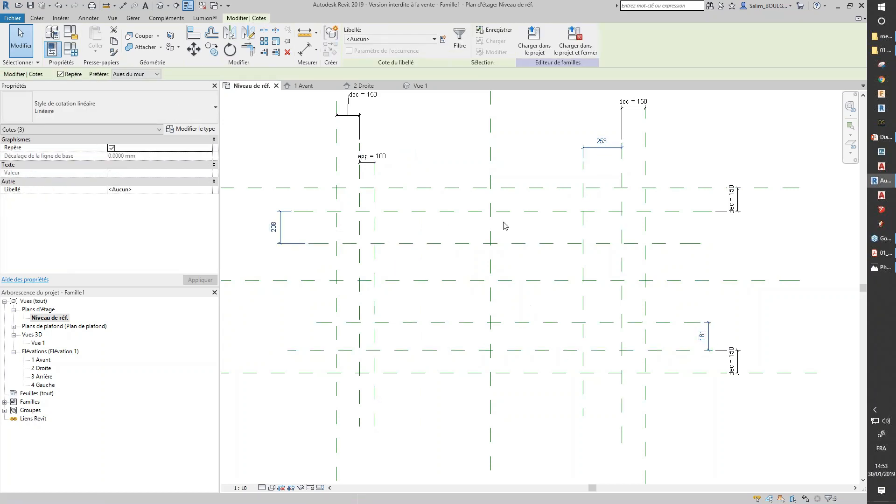
click(411, 40)
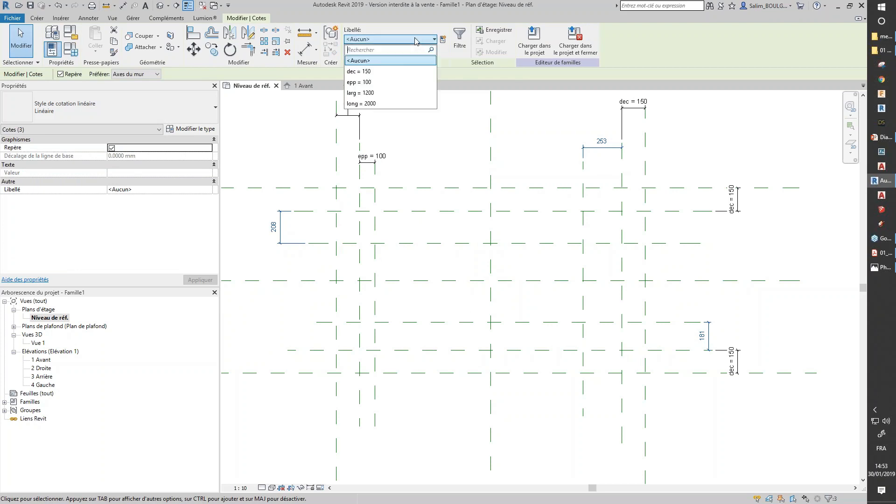
click(374, 82)
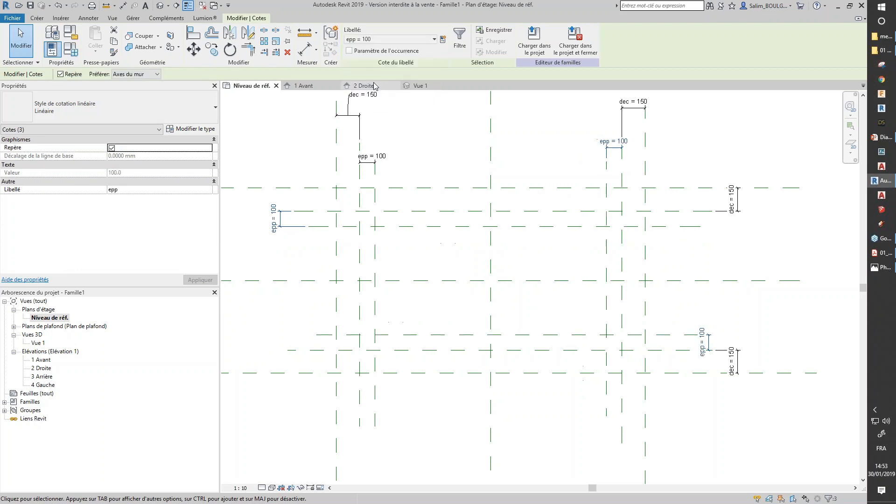
click(516, 194)
scroll(513, 187, down, 3)
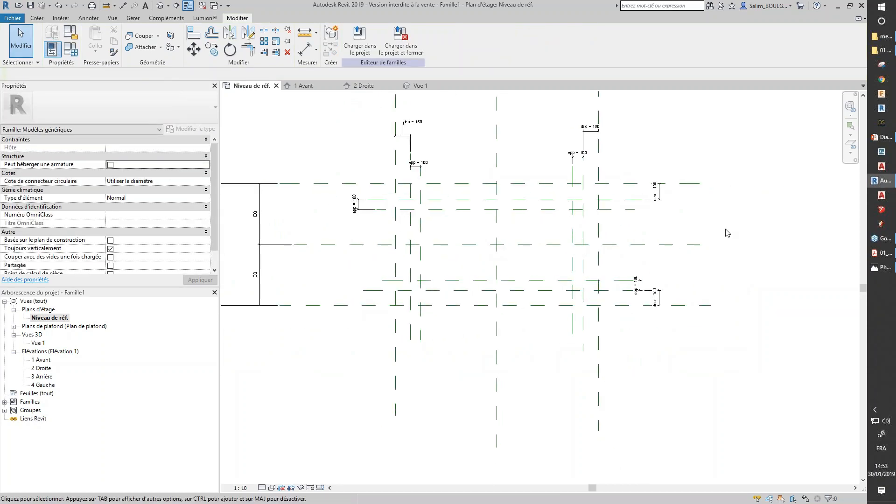
middle_drag(727, 232, 726, 292)
scroll(726, 293, down, 1)
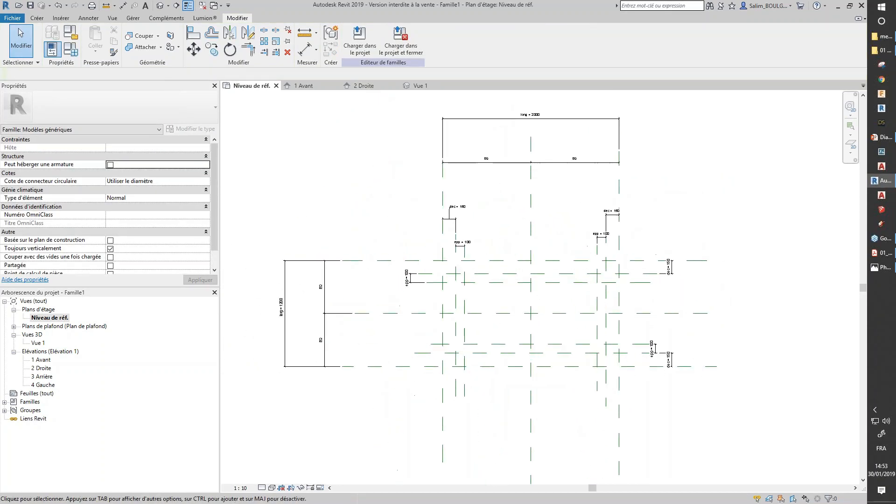
scroll(737, 303, down, 1)
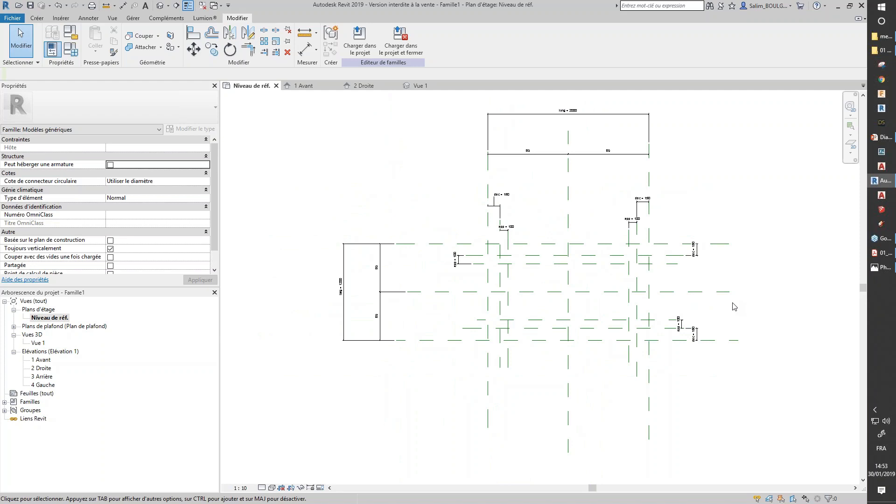
scroll(734, 307, up, 2)
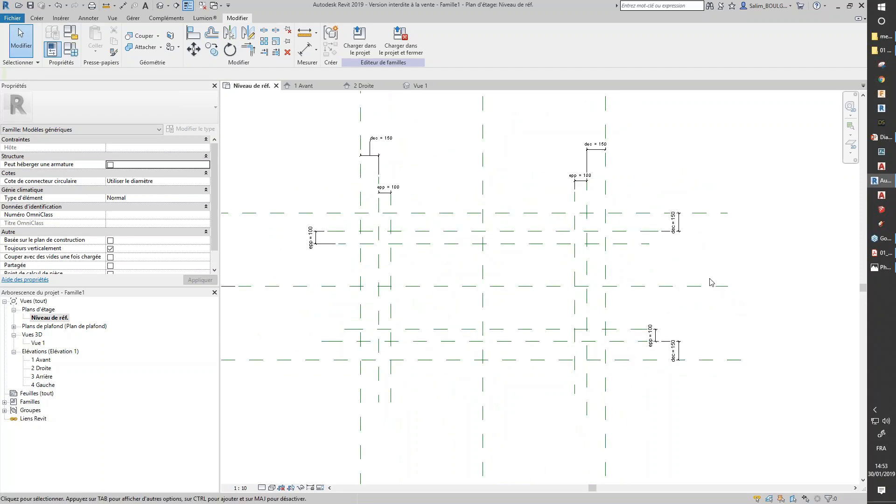
scroll(710, 282, down, 2)
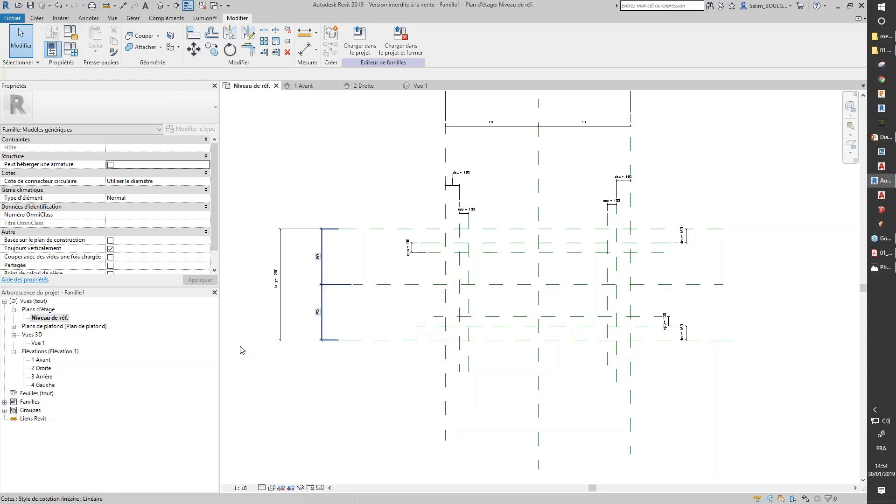
Step: In the front elevation (Avant), draw a horizontal reference plane about 1242 above the reference level, across all vertical planes
double_click(42, 361)
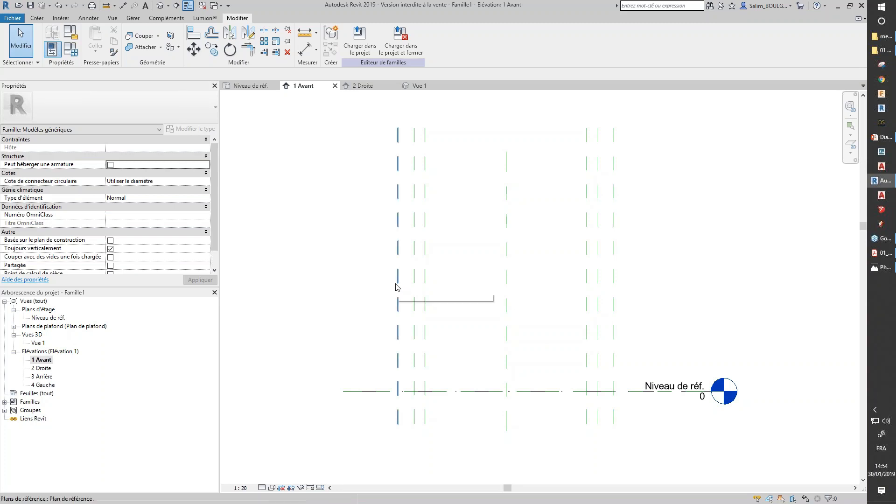
click(36, 18)
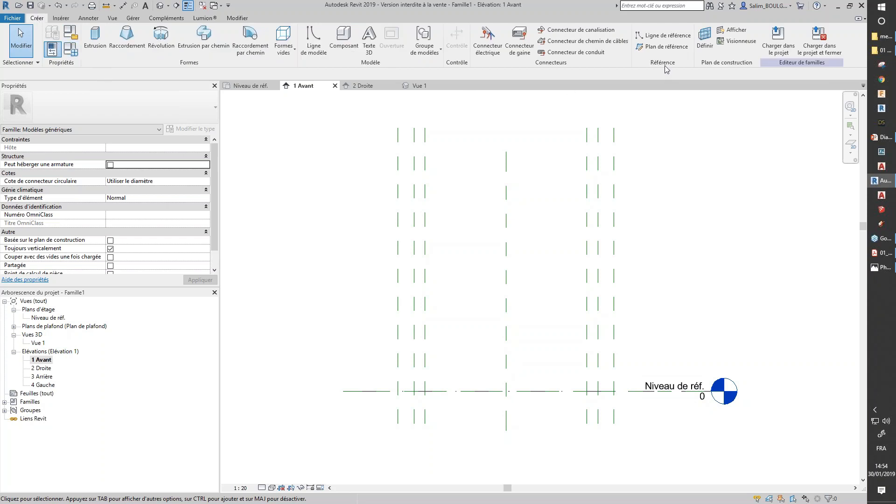
click(666, 46)
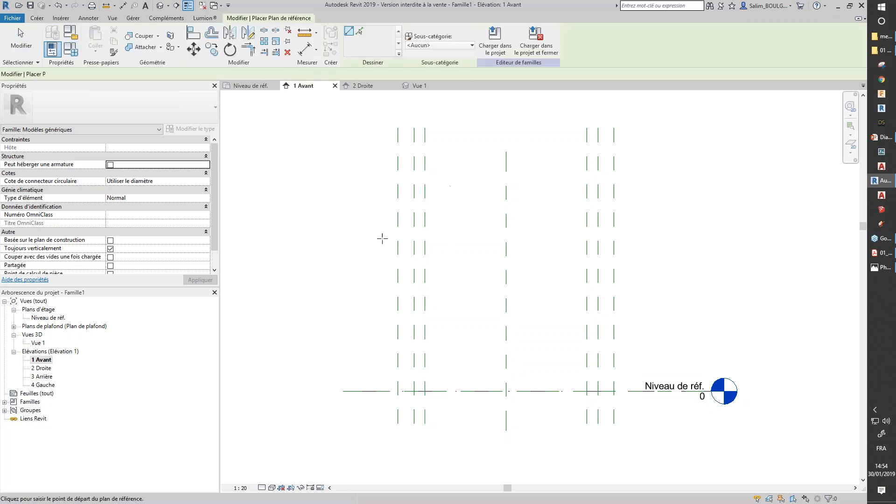
click(356, 257)
click(674, 256)
key(Escape)
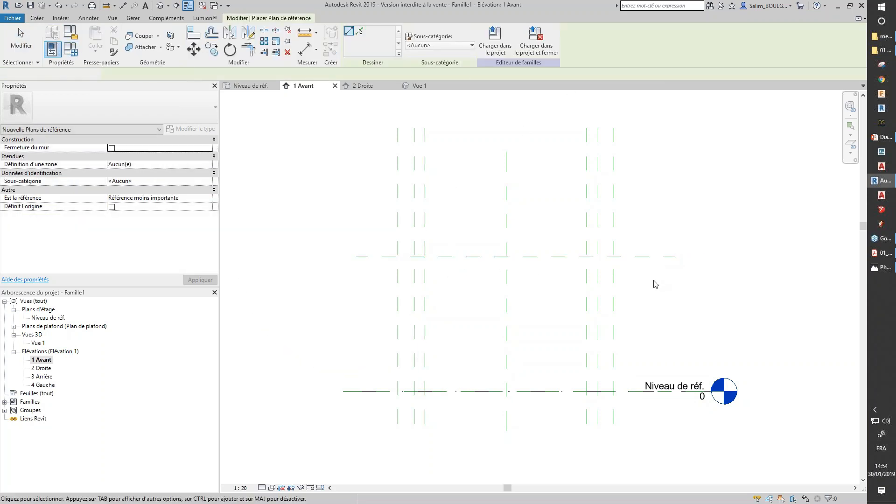
key(Escape)
Step: Add an aligned dimension from the reference level to the horizontal reference plane above it
click(304, 49)
click(379, 391)
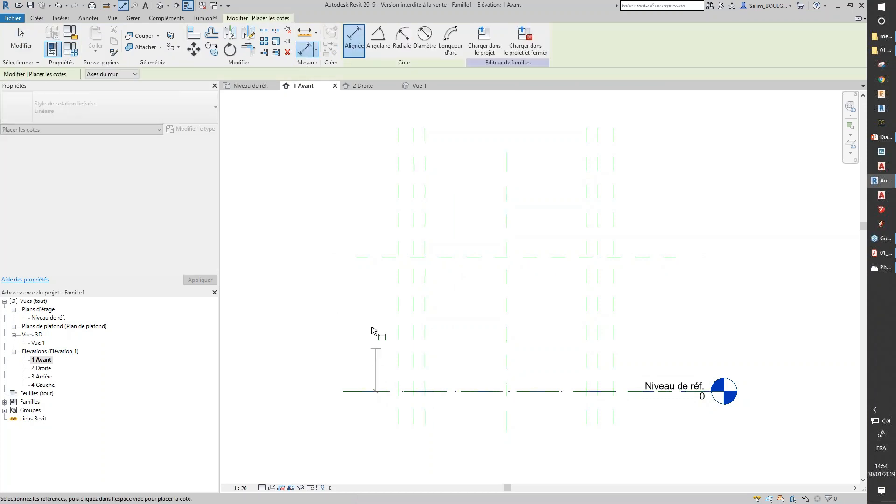
click(362, 257)
click(305, 310)
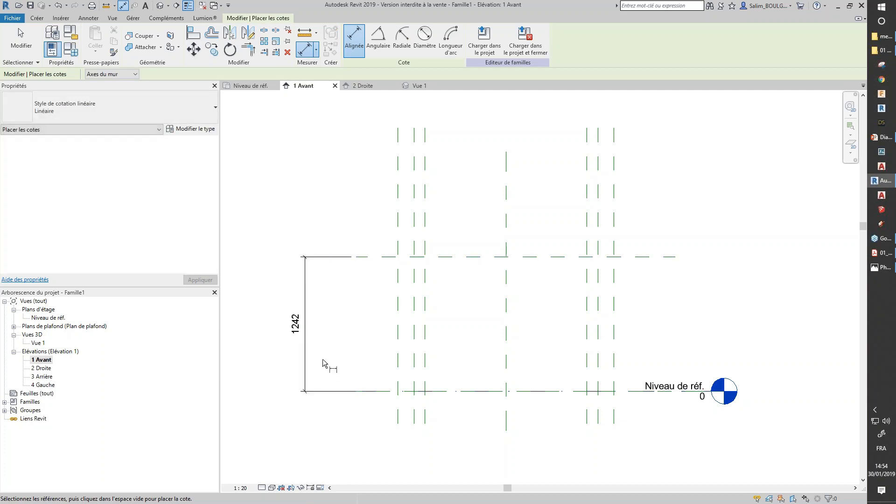
key(Escape)
Step: Label the height dimension above the reference level with a new family type parameter named haut
click(306, 337)
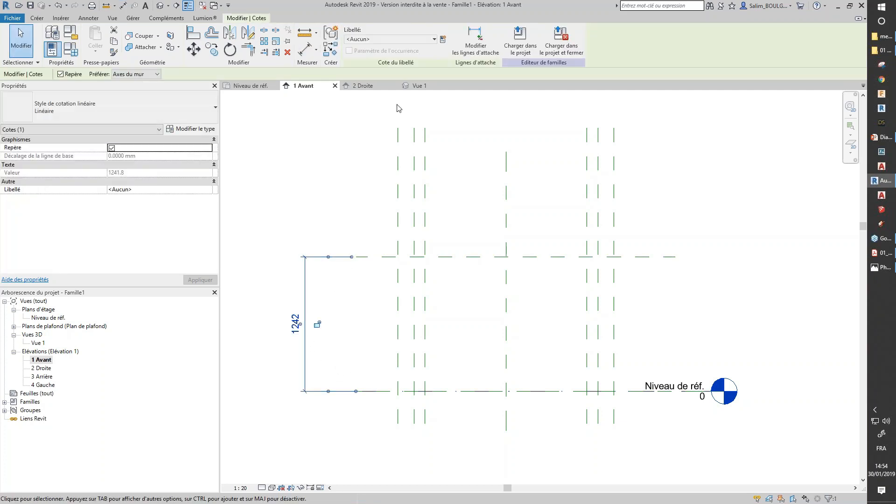
click(443, 39)
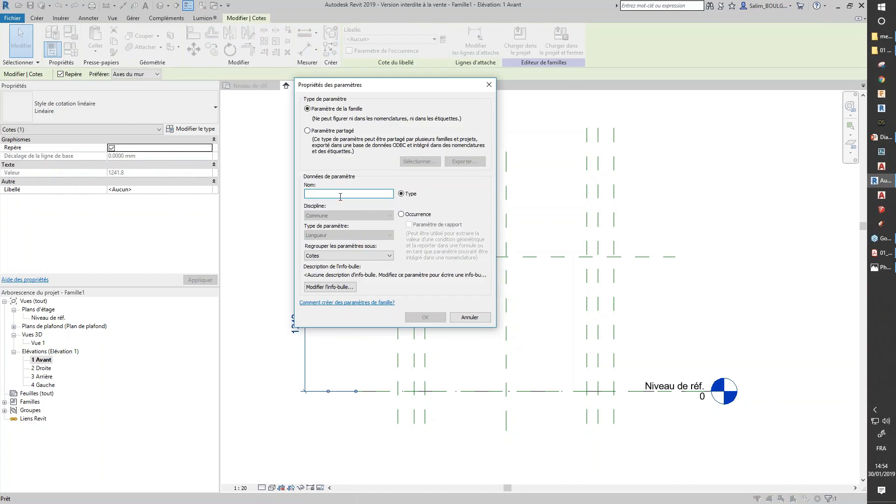
text(haut)
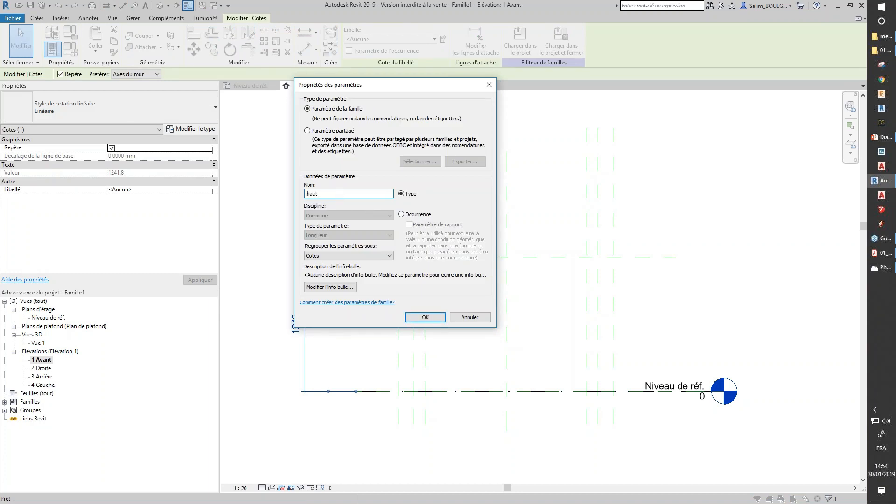
click(424, 318)
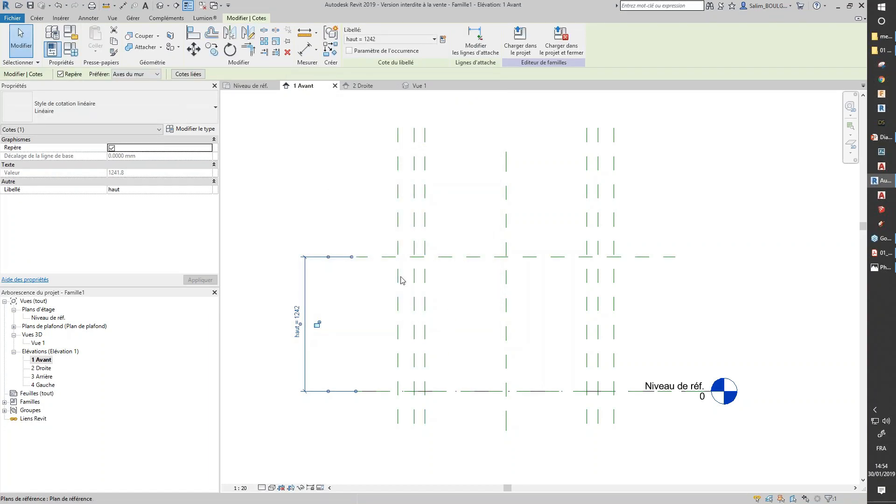
click(348, 208)
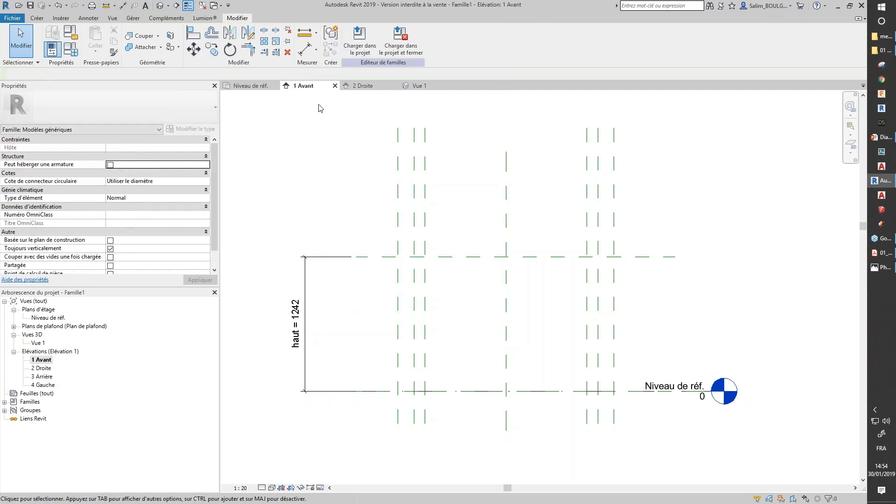
Step: Draw a second horizontal reference plane about 200 below the upper one in the front elevation
click(37, 21)
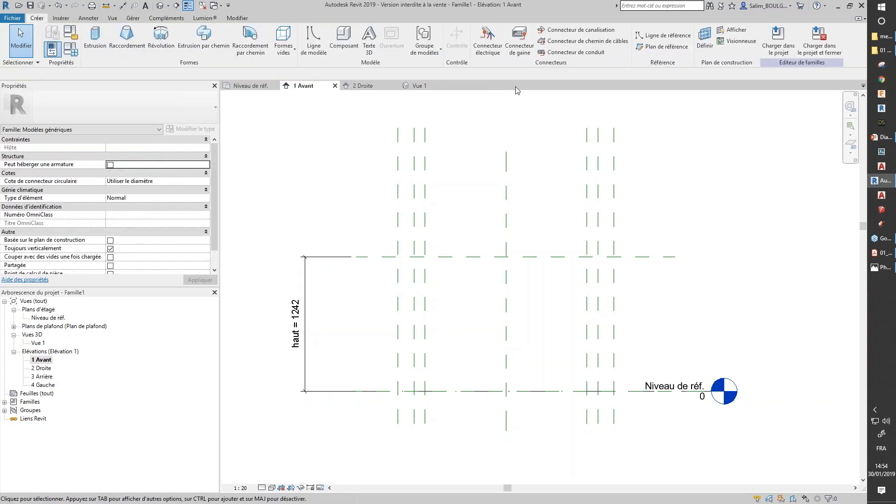
click(646, 51)
click(355, 278)
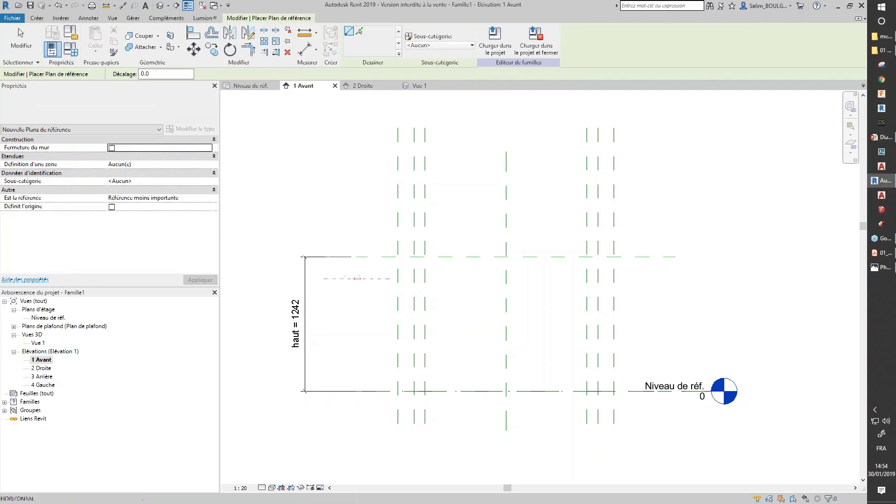
click(675, 279)
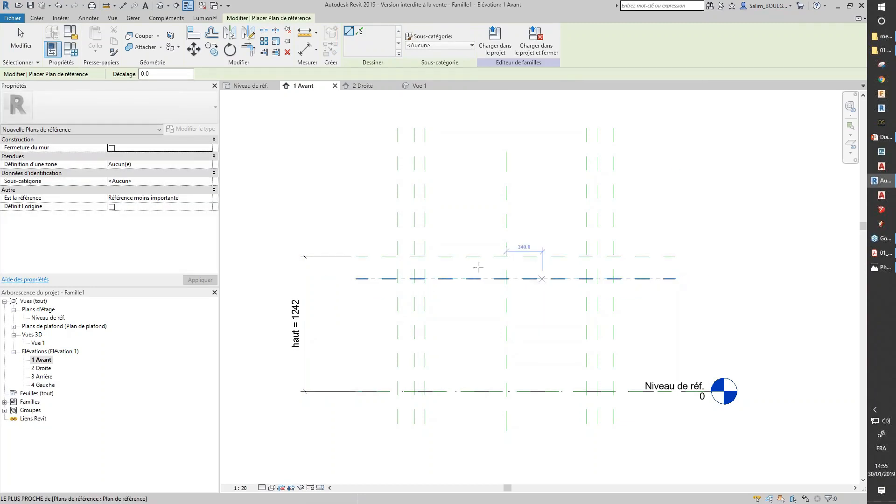
Step: Add an aligned dimension between the two horizontal reference planes and end the command
click(304, 48)
click(365, 257)
click(365, 279)
click(321, 285)
key(Escape)
key(Escape)
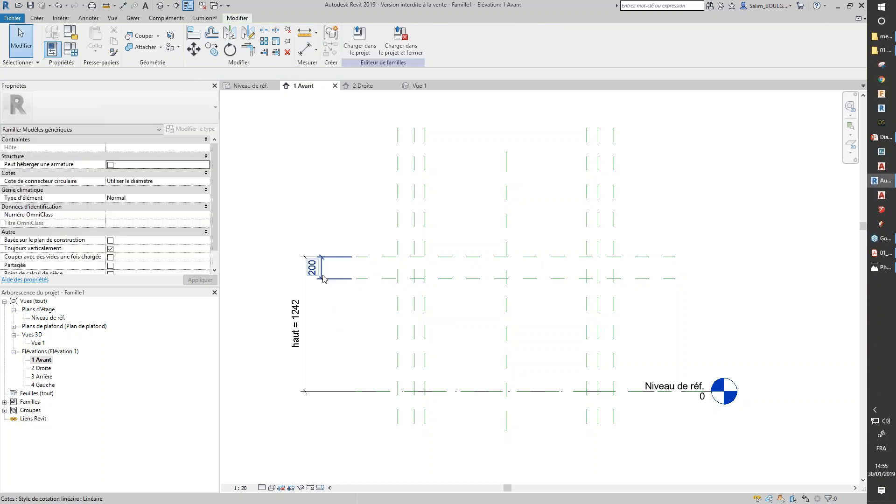
Step: Label the dimension between the two horizontal planes with a new family type parameter named ept
click(322, 279)
click(442, 39)
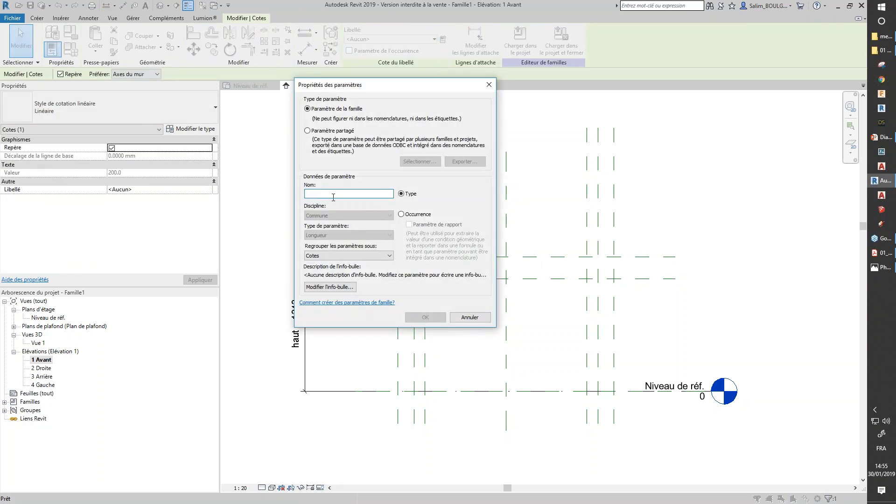
text(ept)
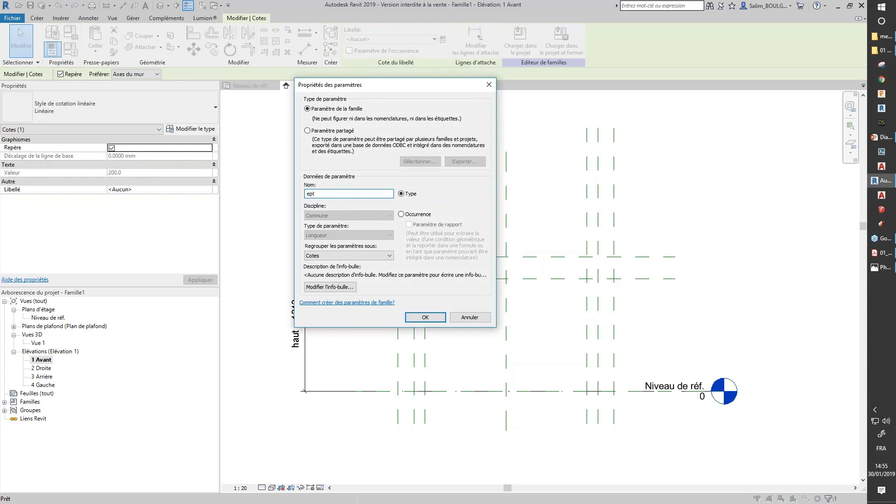
click(425, 318)
click(367, 354)
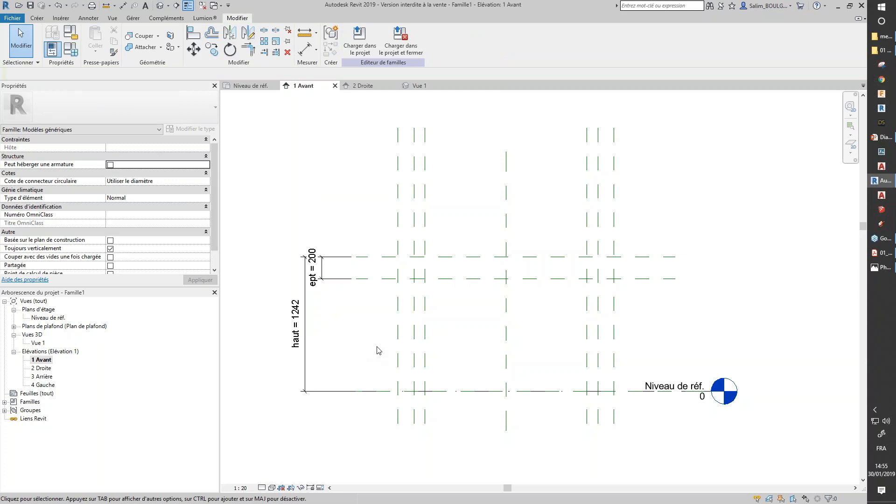
Step: Open the family's types and parameters dialog from the Niveau de réf. floor plan
scroll(478, 343, down, 3)
middle_drag(522, 346, 600, 334)
scroll(602, 322, up, 1)
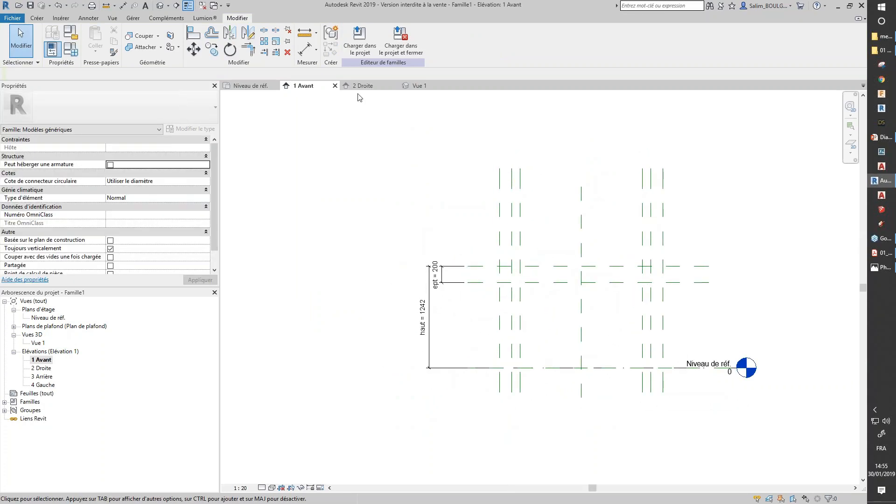
click(260, 87)
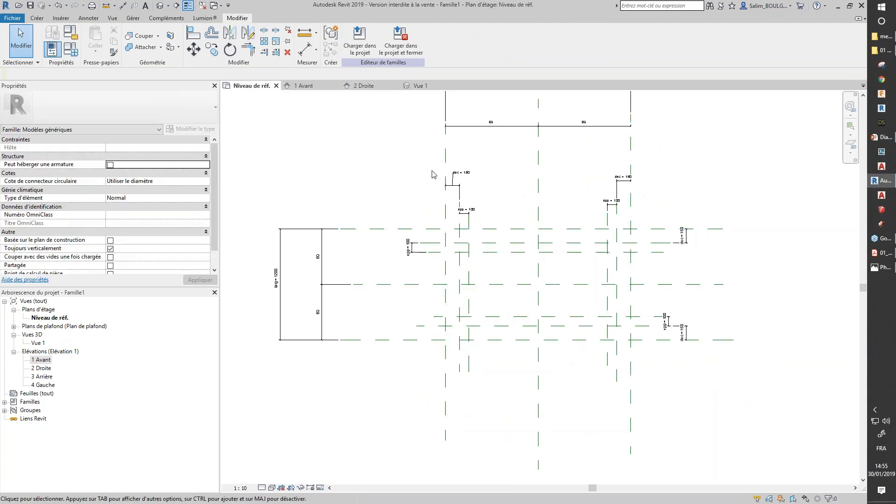
click(70, 55)
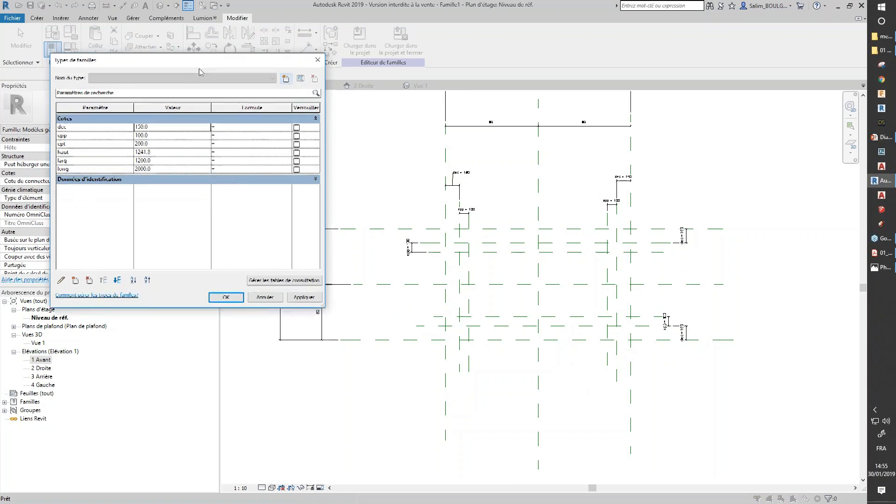
drag(201, 65, 213, 134)
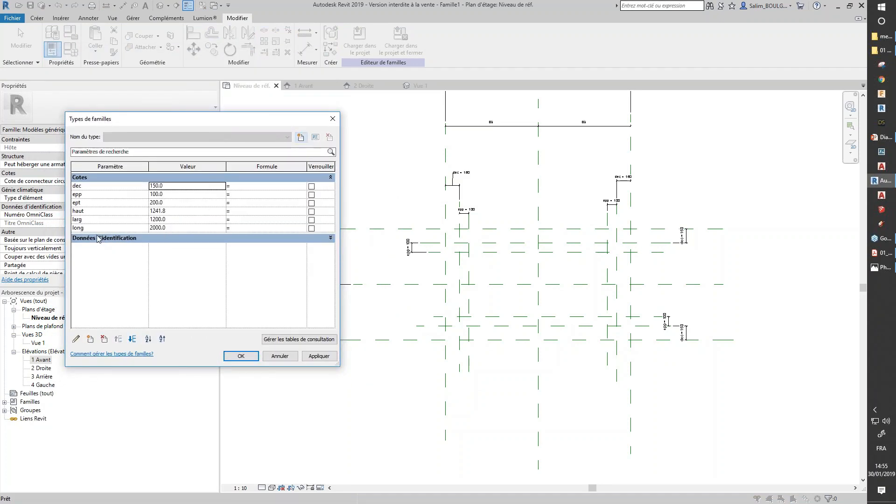
Step: Move the long parameter to the beginning of the Cotes group in the family parameter list
click(92, 232)
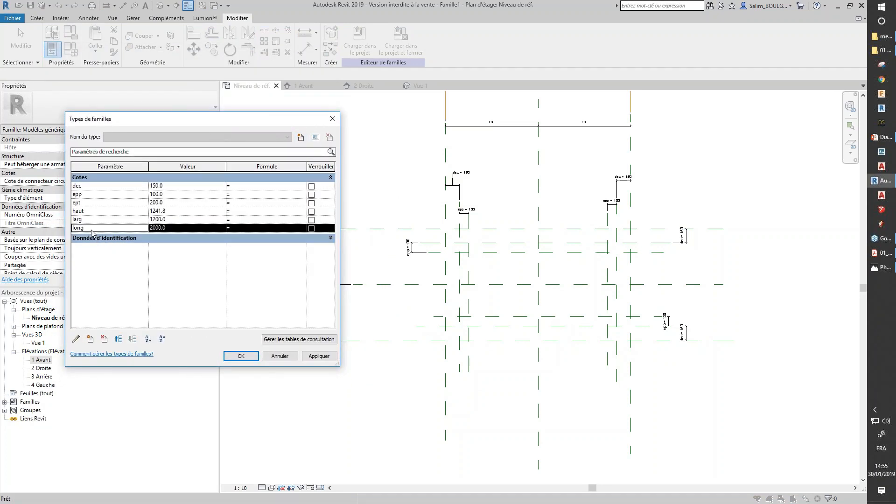
click(120, 341)
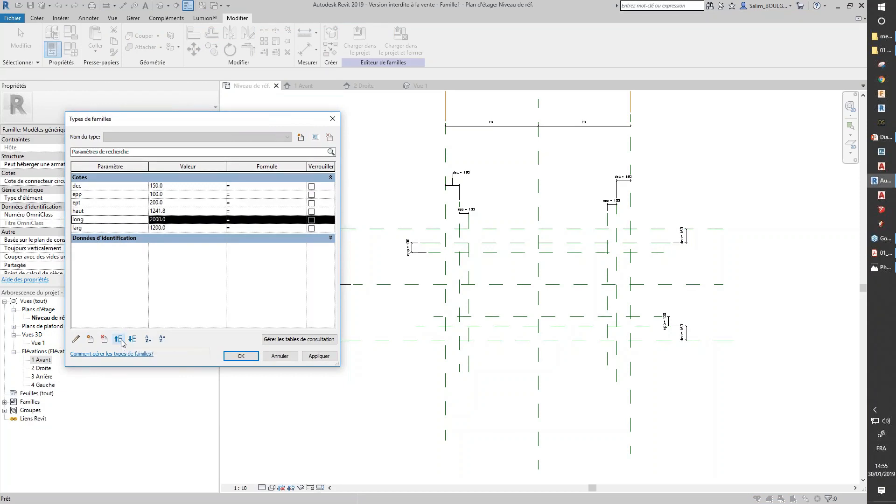
click(120, 341)
click(120, 340)
click(119, 340)
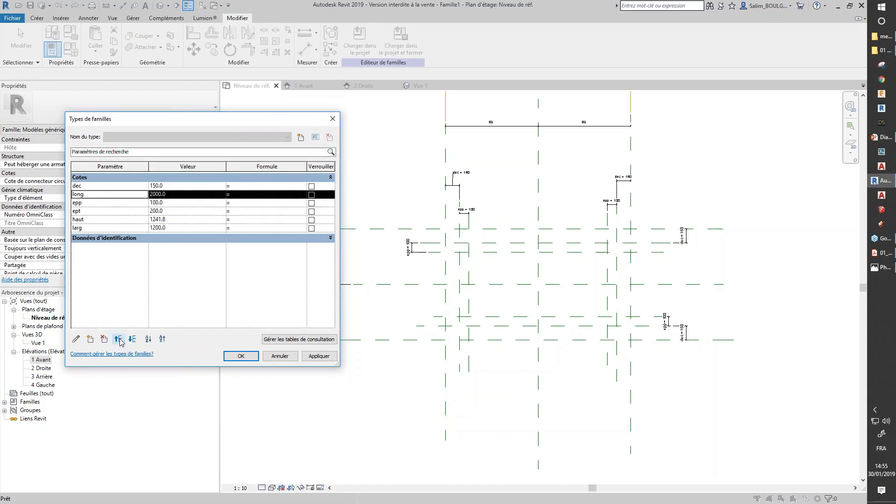
click(119, 340)
Step: Reorder the larg parameter so it sits directly below long
click(78, 229)
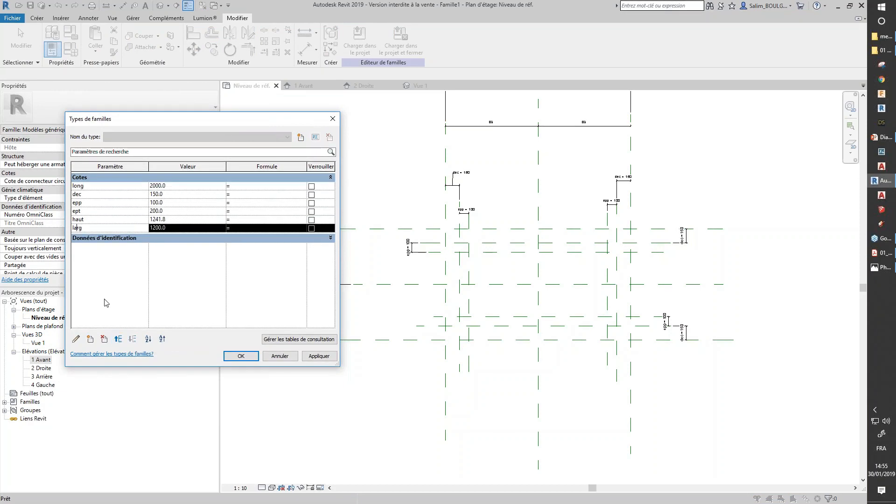
click(120, 339)
click(119, 340)
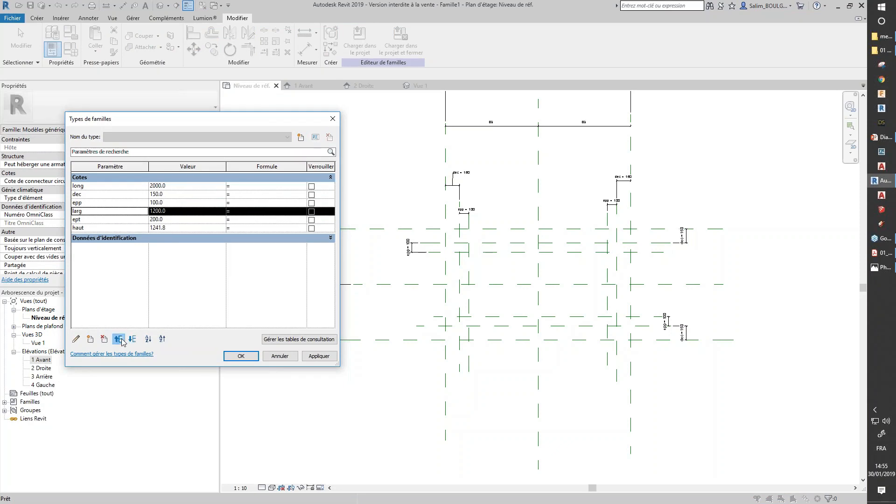
click(119, 340)
click(119, 340)
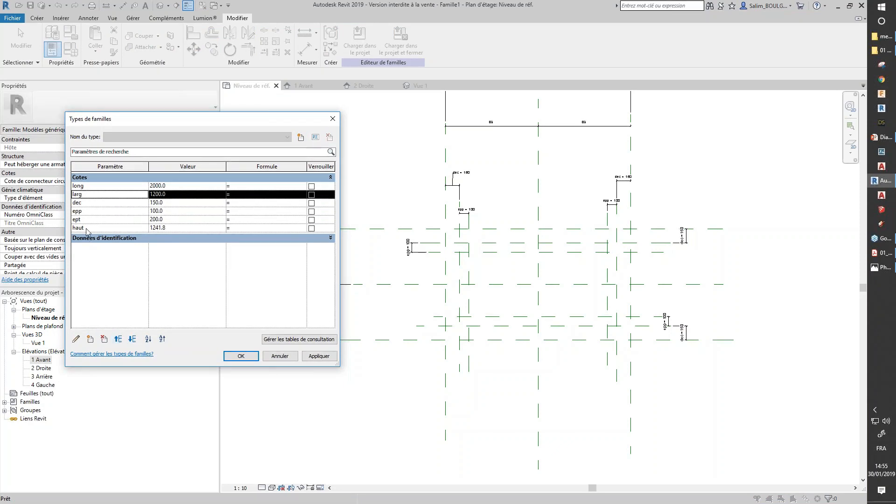
Step: Place the haut parameter directly below larg and the ept parameter directly below haut
click(88, 229)
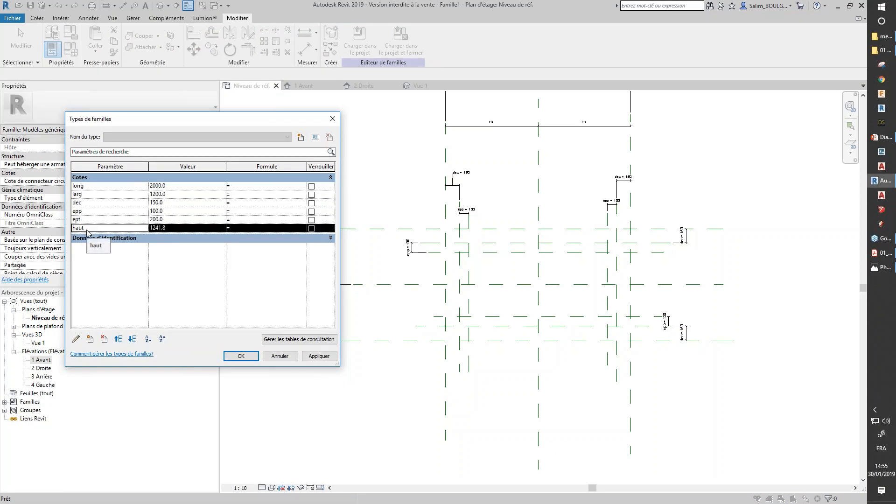
click(118, 340)
click(120, 340)
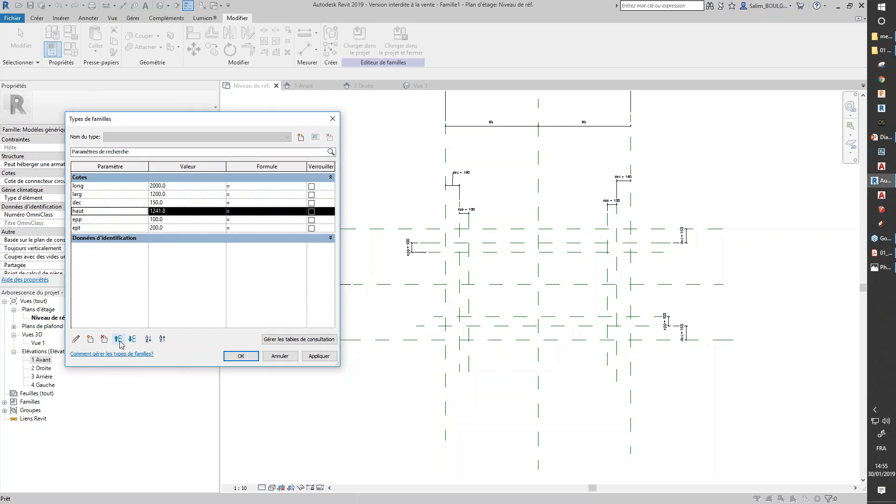
click(119, 341)
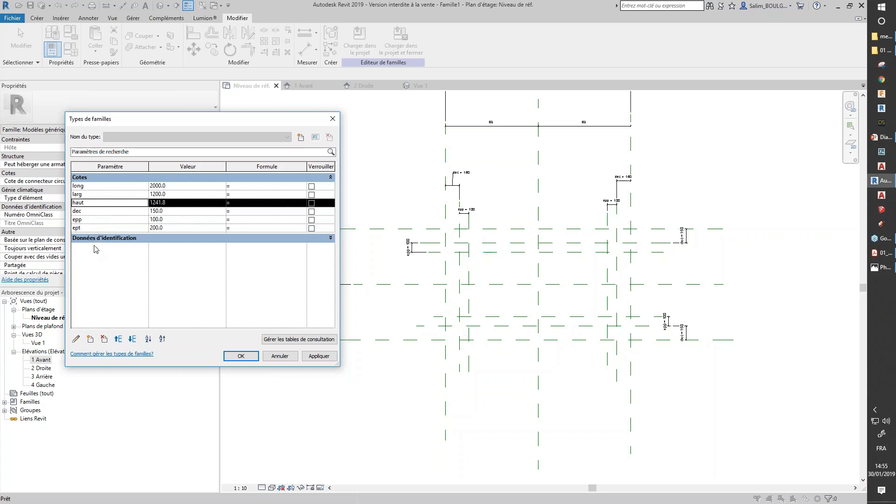
click(90, 228)
click(118, 338)
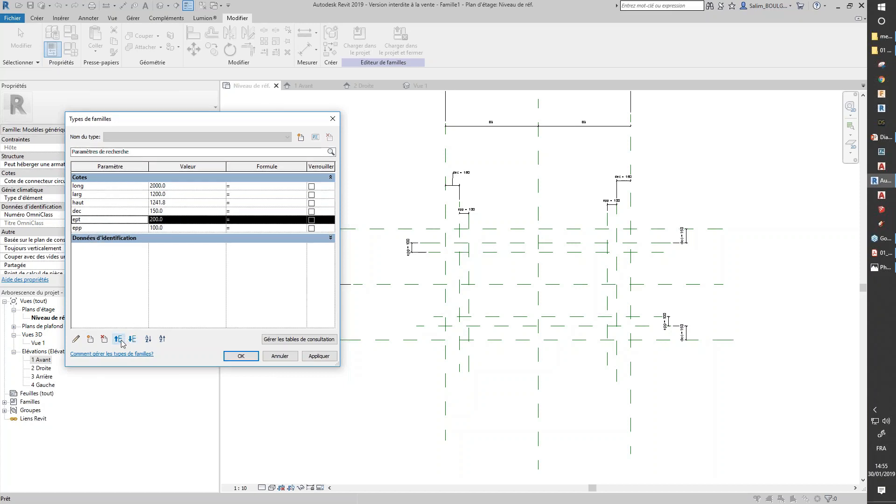
click(118, 339)
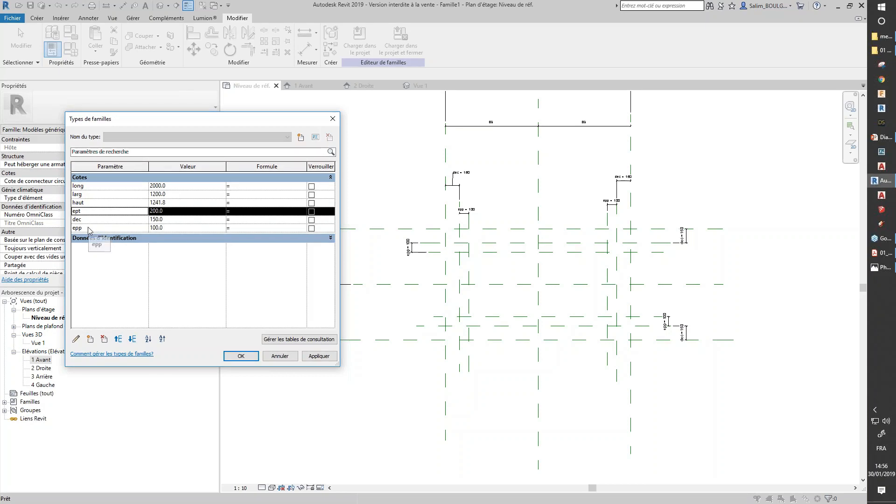
Step: Set the long parameter to 1600 and the larg parameter to 600, applying each value
click(174, 186)
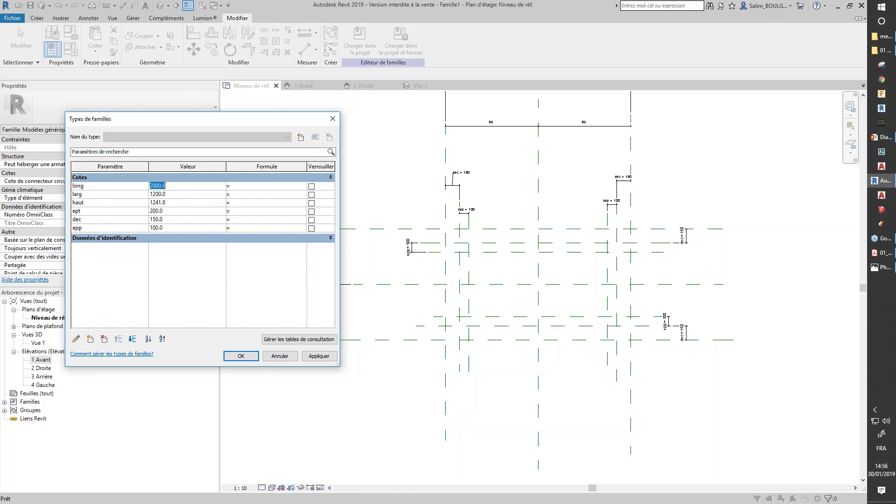
text(1600)
click(327, 357)
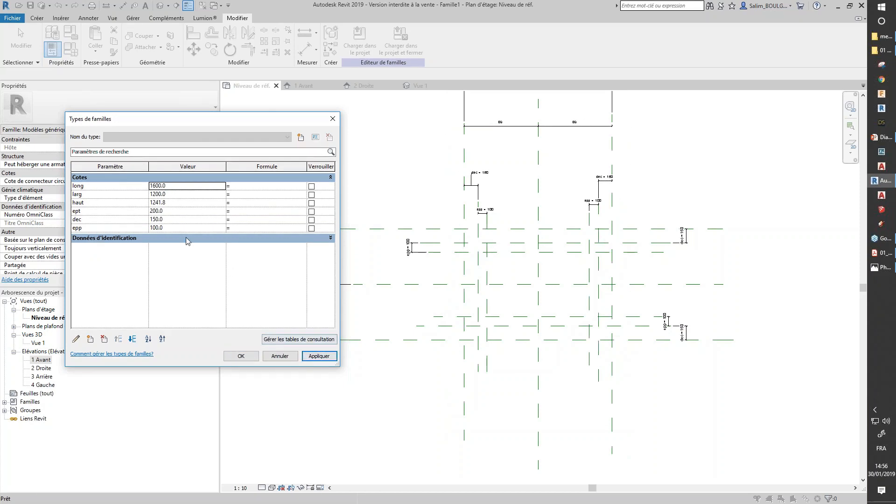
click(173, 194)
text(60)
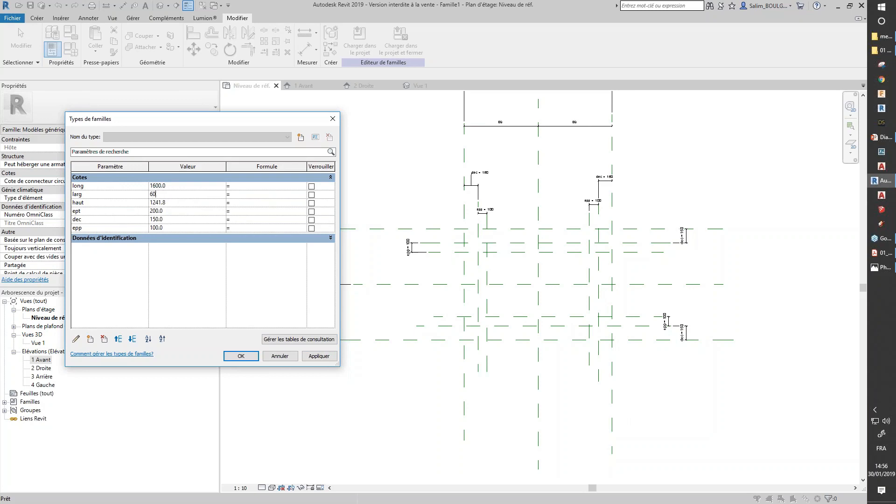
text(0)
click(319, 356)
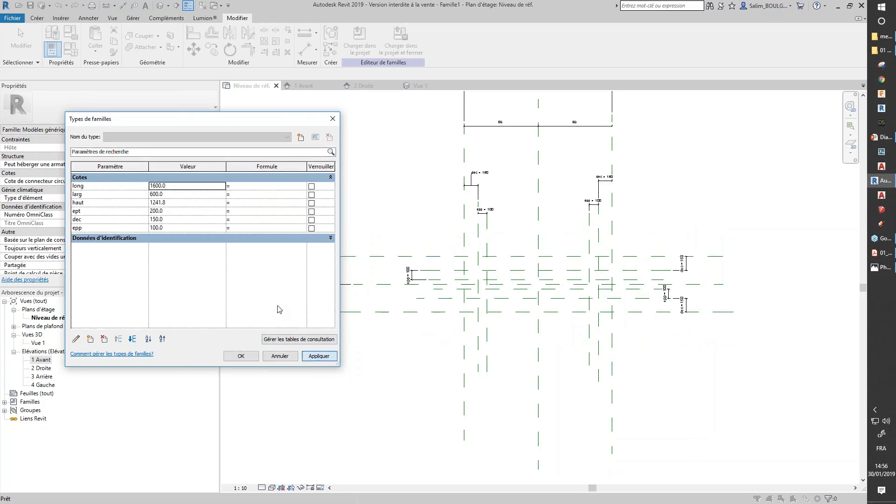
Step: Set the haut parameter to 820 and apply it, and enter 20 for ept
click(181, 204)
text(820)
click(318, 356)
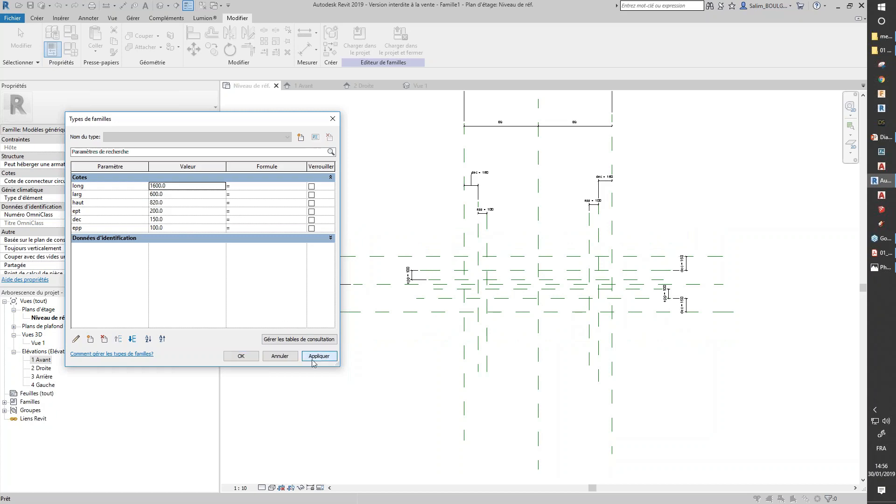
drag(177, 215, 153, 215)
text(20)
Step: Set the dec parameter to 50 and the epp parameter to 30, apply them and close the family types dialog
click(175, 220)
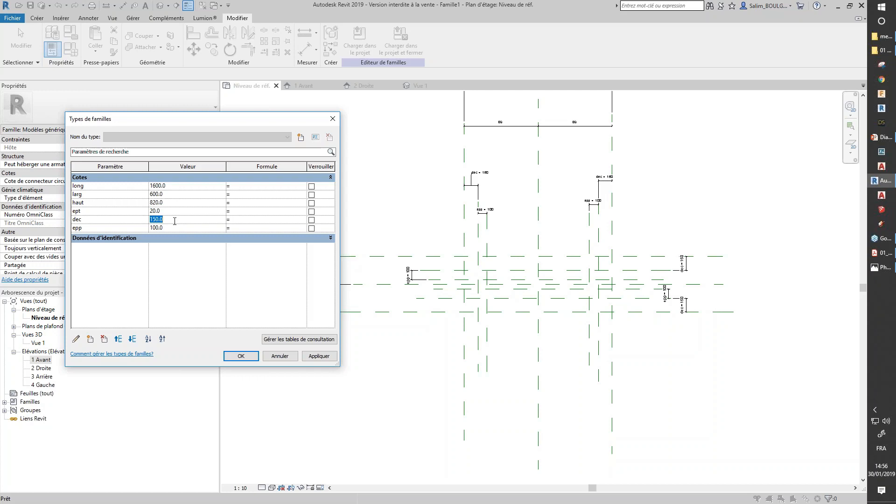
text(30)
key(Return)
click(319, 358)
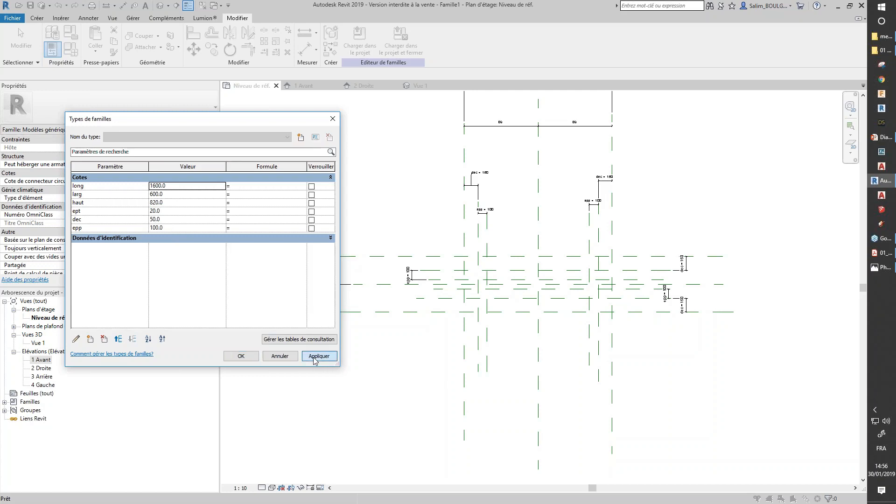
click(149, 227)
text(30)
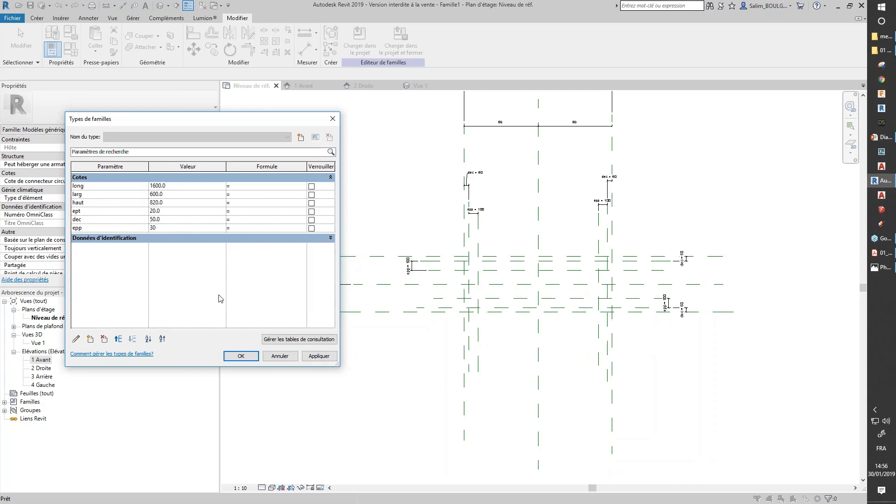
click(319, 356)
click(241, 356)
Step: Check the adjusted reference planes in the floor plan and the 1 Avant elevation, and return to the Niveau de réf. plan
scroll(557, 349, up, 3)
middle_drag(568, 363, 500, 370)
scroll(516, 347, up, 1)
scroll(517, 345, down, 1)
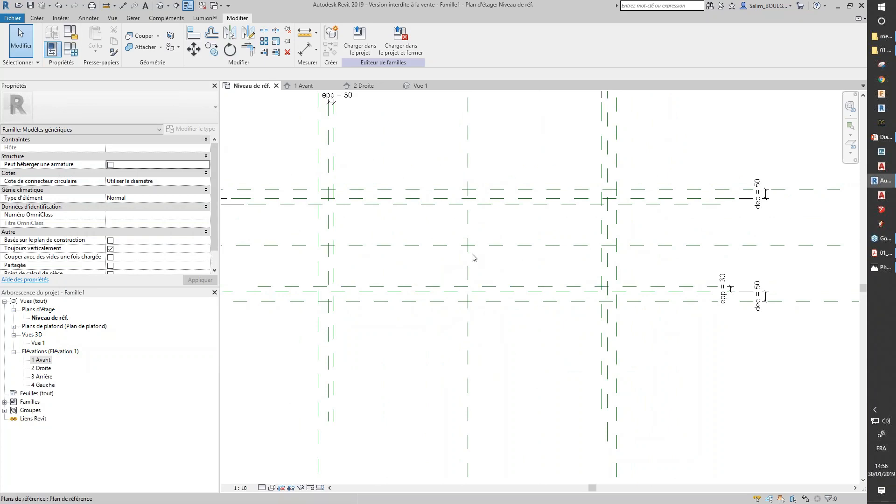
double_click(41, 360)
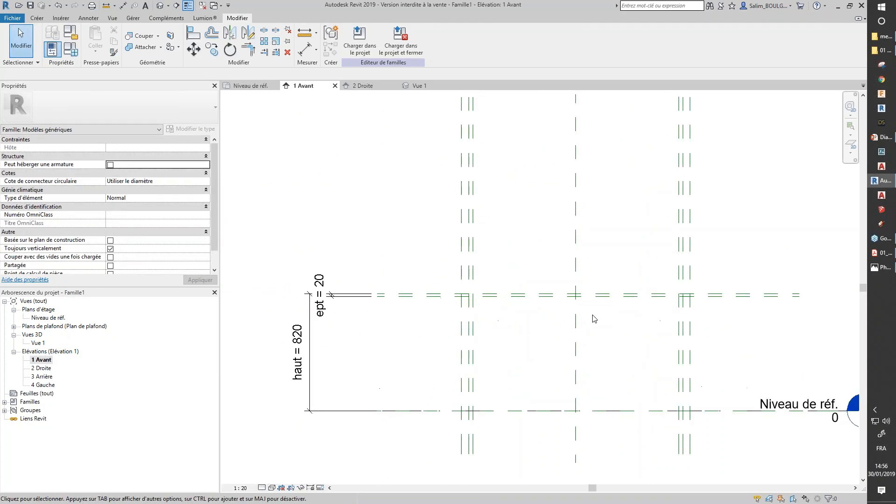
middle_drag(597, 346, 540, 303)
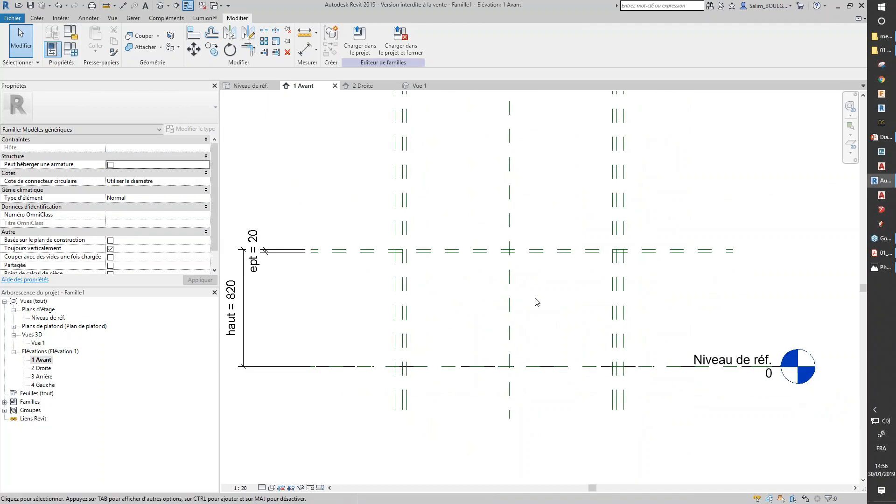
double_click(49, 318)
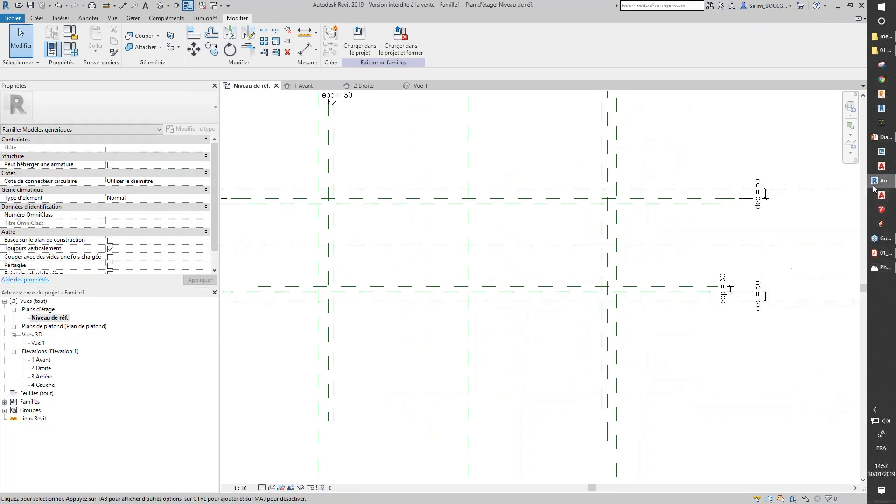
Step: Switch to the PowerPoint slideshow and advance to the webinar outline slide
mouse_move(879, 224)
click(881, 137)
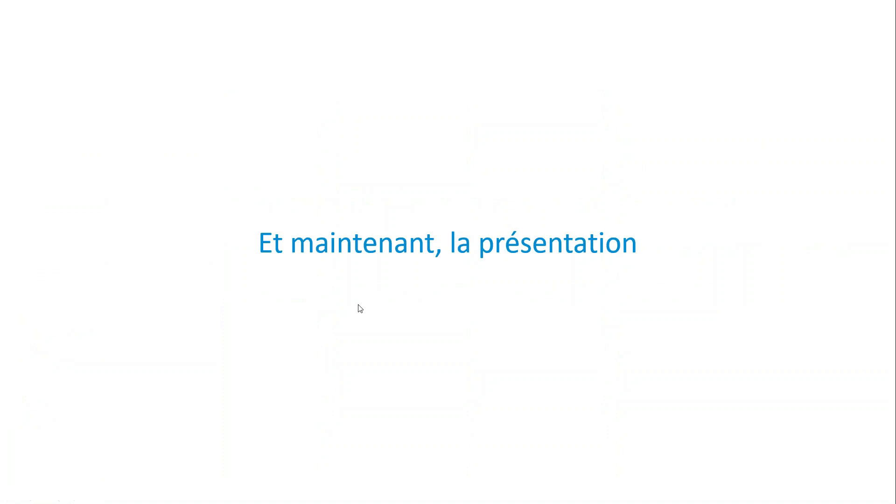
key(Right)
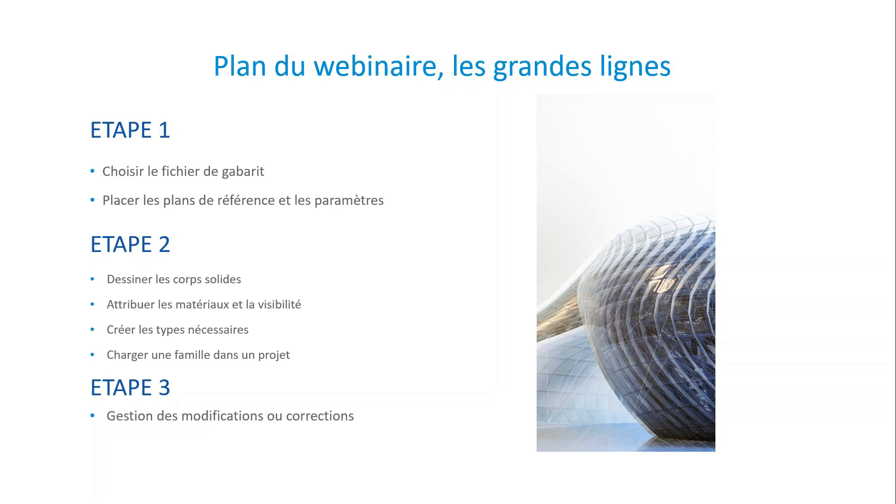
Step: Look at the reference-level step 1 image in Photos and close it
key(alt+Tab)
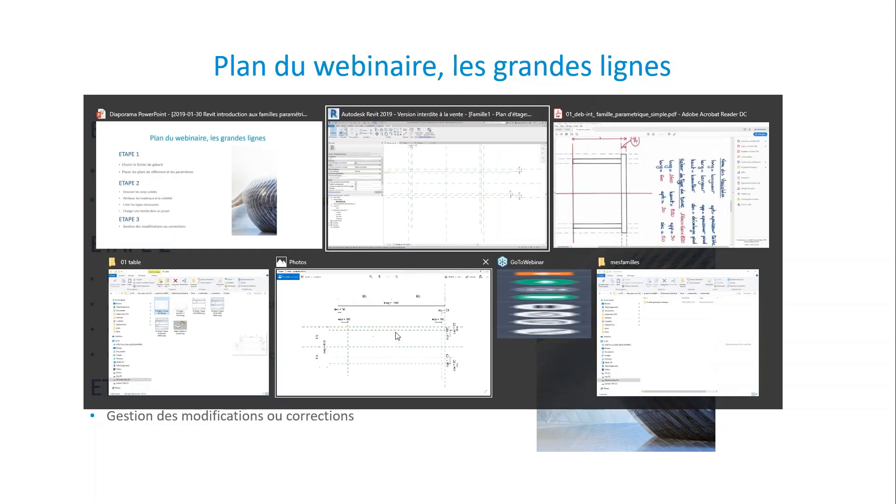
click(398, 339)
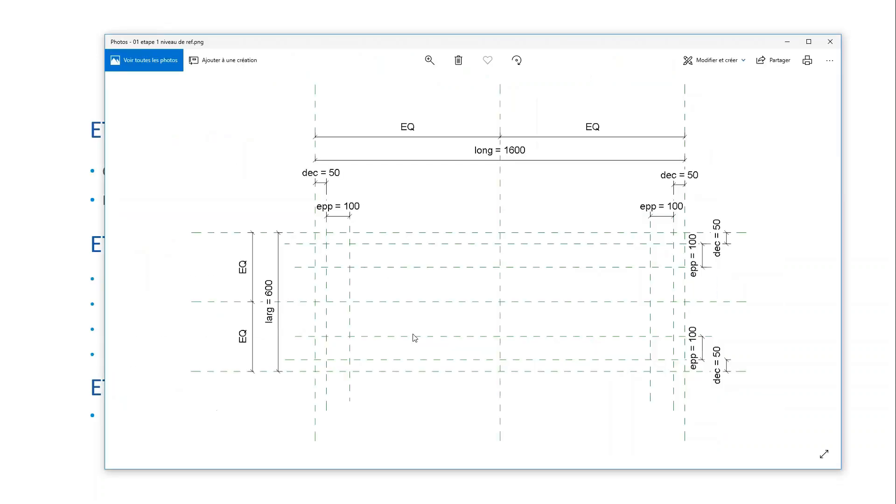
click(831, 42)
Step: Switch from the slideshow to Revit with the Niveau de réf. floor plan
key(alt+Tab)
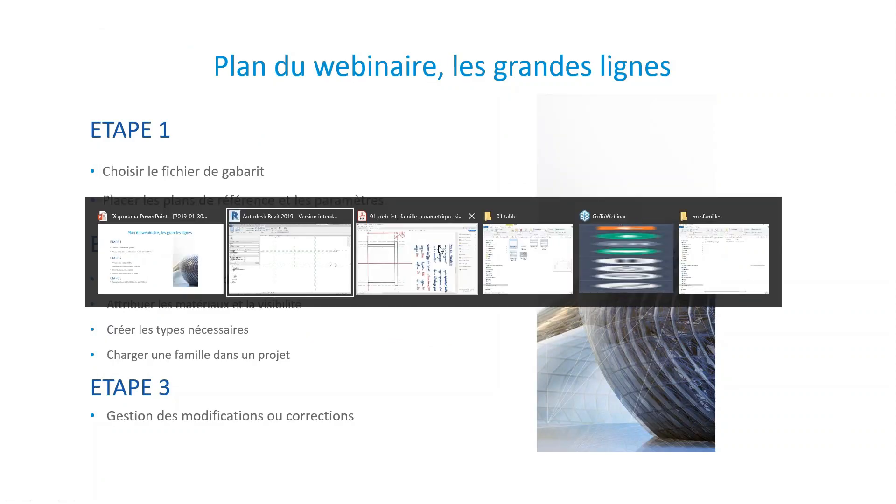
click(252, 266)
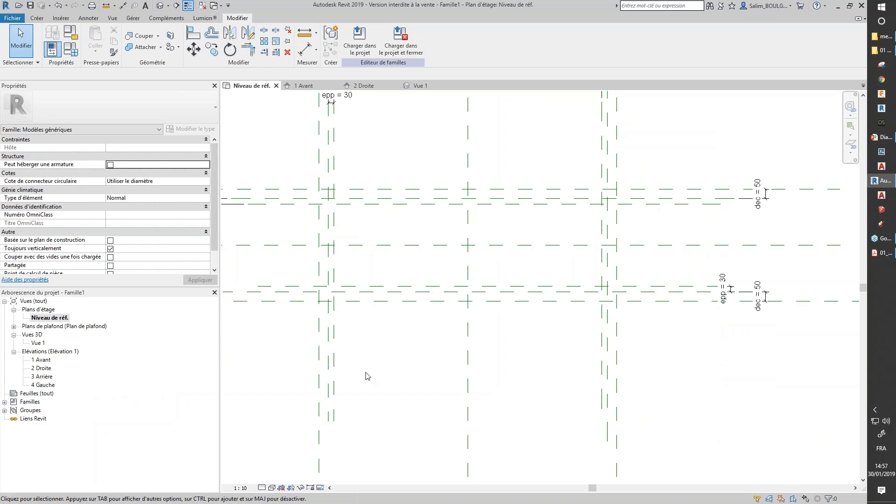
middle_drag(400, 406, 427, 406)
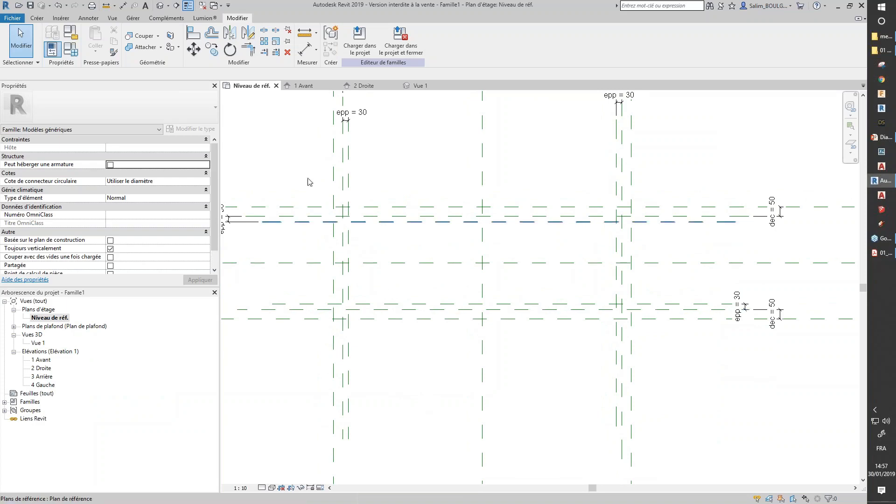
Step: Start an extrusion and sketch a rectangle of about 1960 × 1060 enclosing the table's reference planes
click(39, 18)
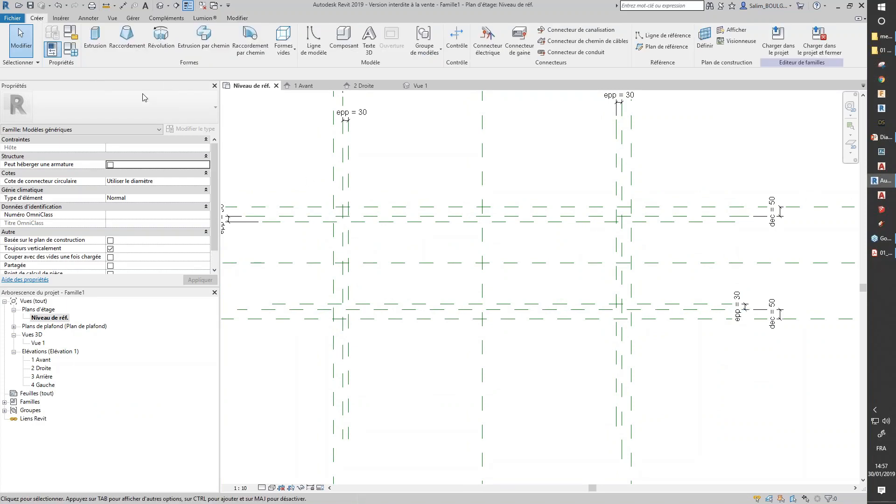
click(95, 42)
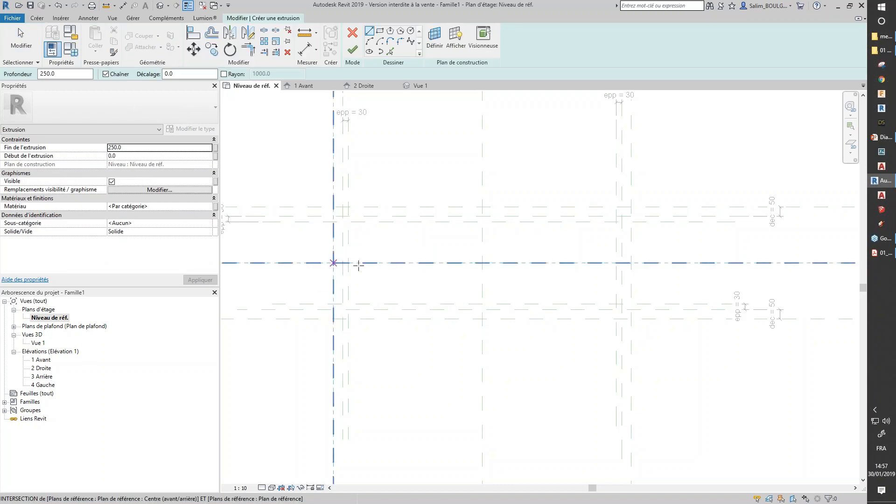
click(380, 31)
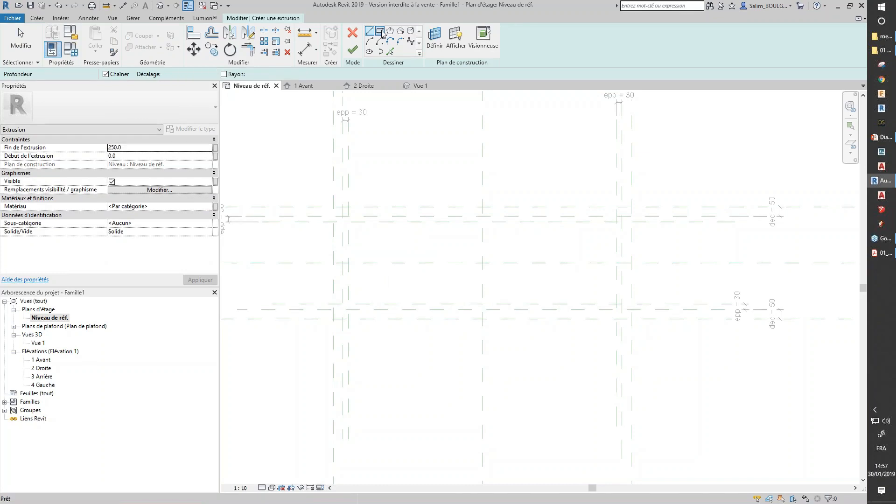
click(305, 181)
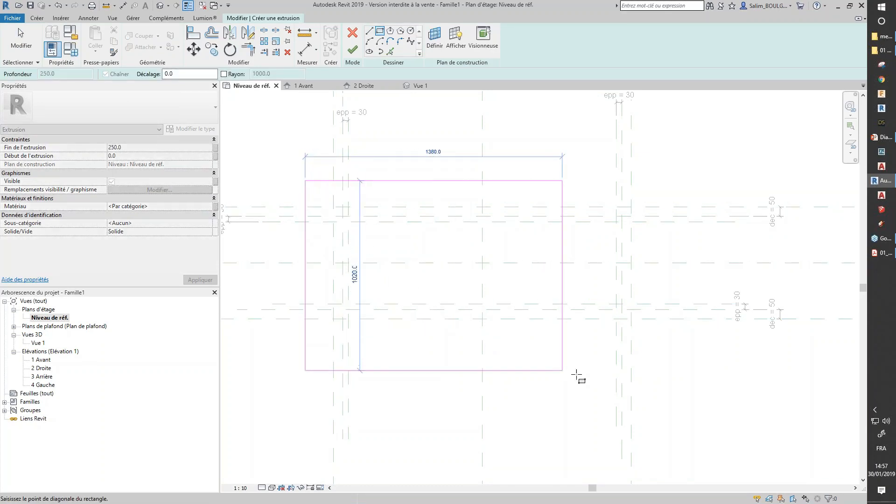
click(670, 377)
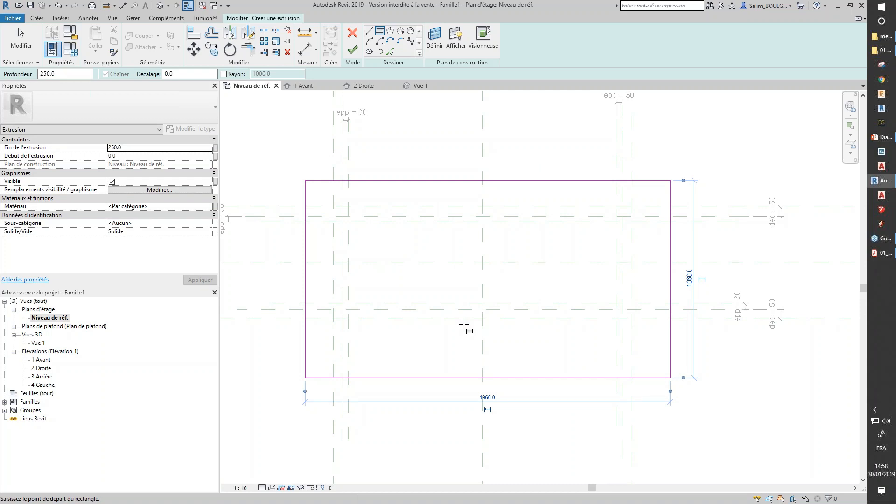
key(Escape)
key(Escape)
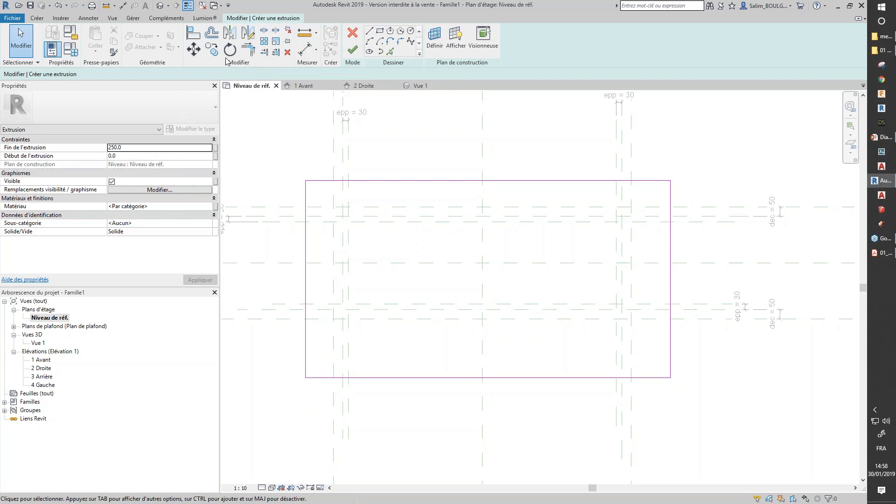
Step: Align the rectangle's four sides to the outermost long and larg reference planes and lock the alignment to them
click(193, 37)
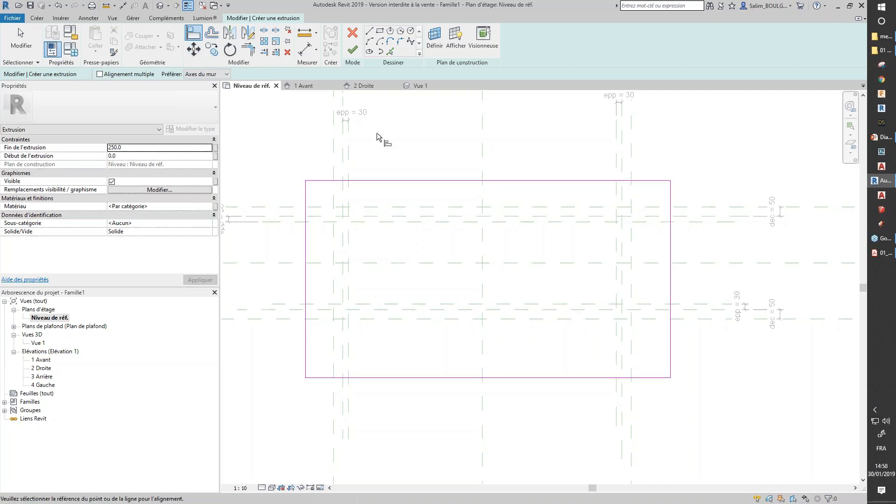
click(430, 208)
click(434, 180)
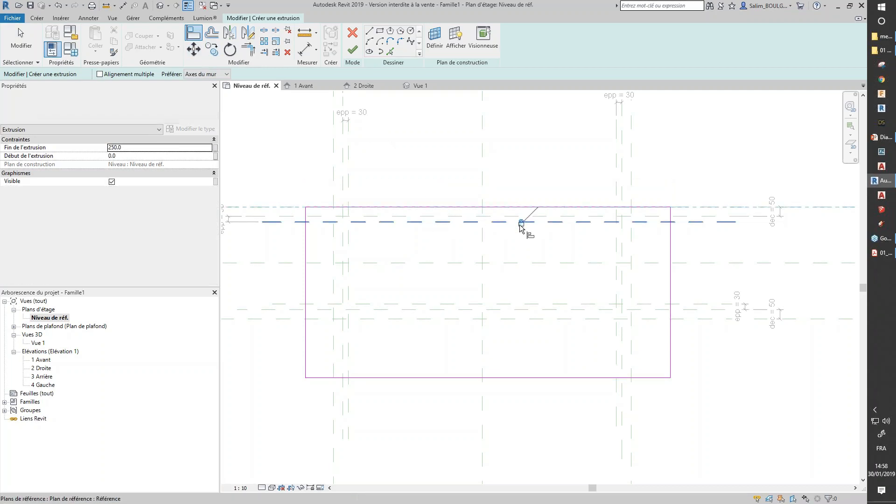
click(632, 259)
click(671, 262)
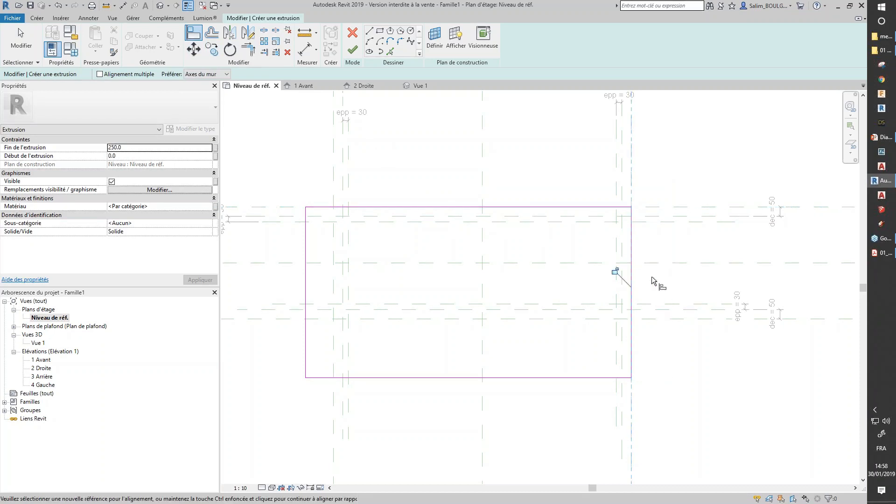
click(564, 318)
click(530, 378)
click(335, 282)
click(306, 278)
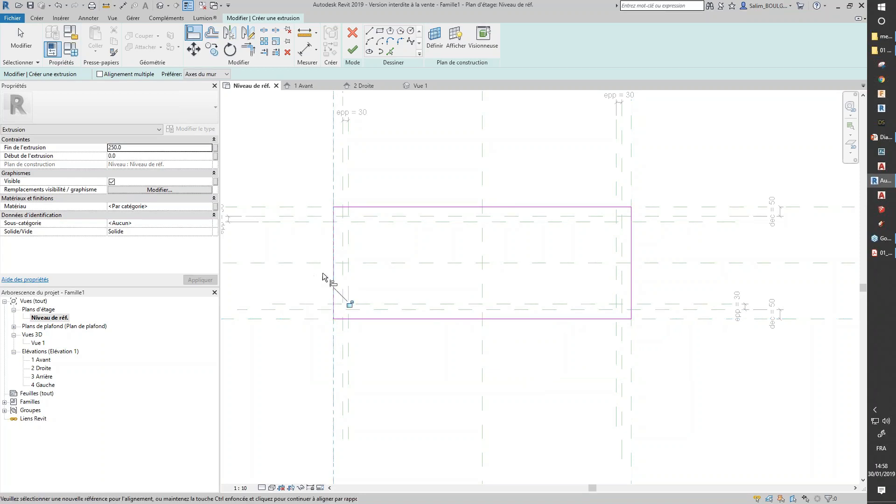
click(349, 304)
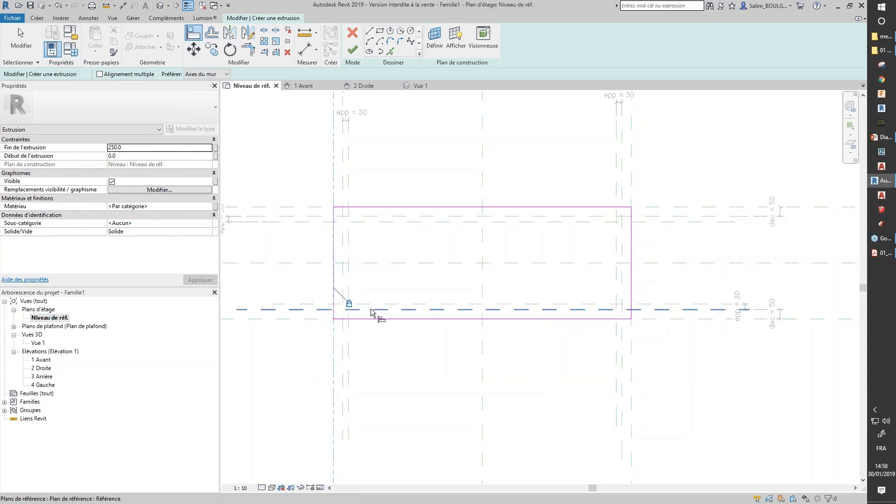
Step: Check the rectangle sketch against the reference planes and the long and larg dimensions
click(437, 263)
scroll(440, 292, down, 3)
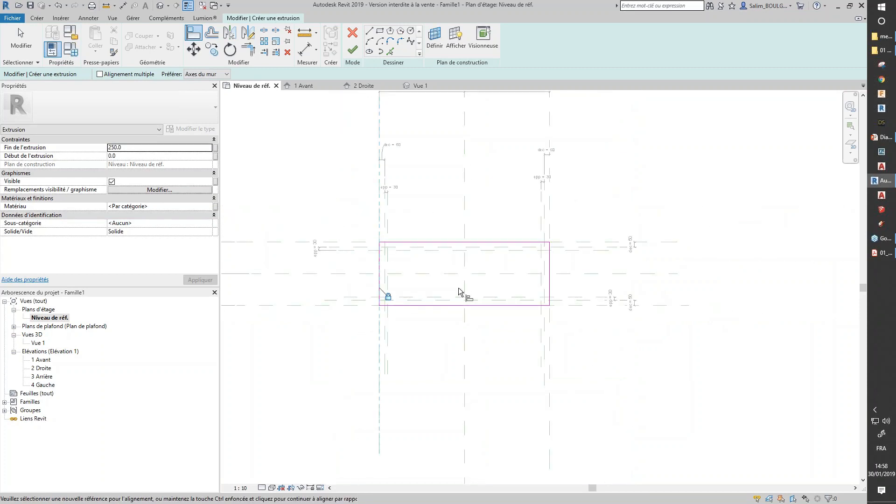
scroll(459, 292, down, 1)
scroll(462, 297, up, 1)
scroll(462, 296, down, 1)
click(461, 296)
scroll(457, 206, down, 2)
scroll(467, 125, up, 1)
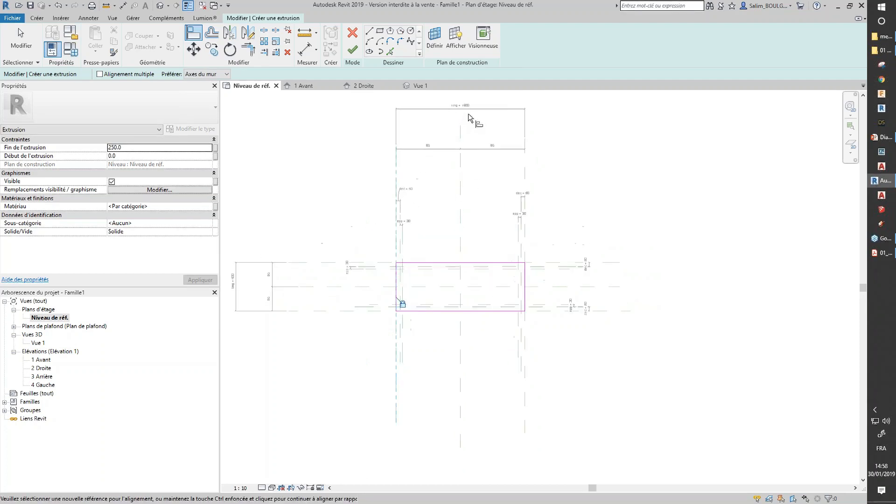
scroll(462, 321, up, 2)
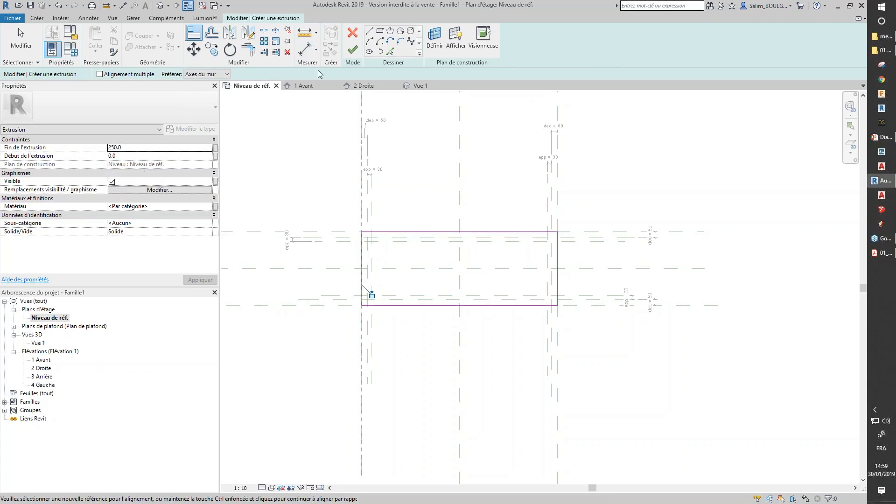
Step: Finish the extrusion with its 250 depth and set the floor plan's visual style to Ombré
click(353, 51)
click(271, 488)
click(340, 449)
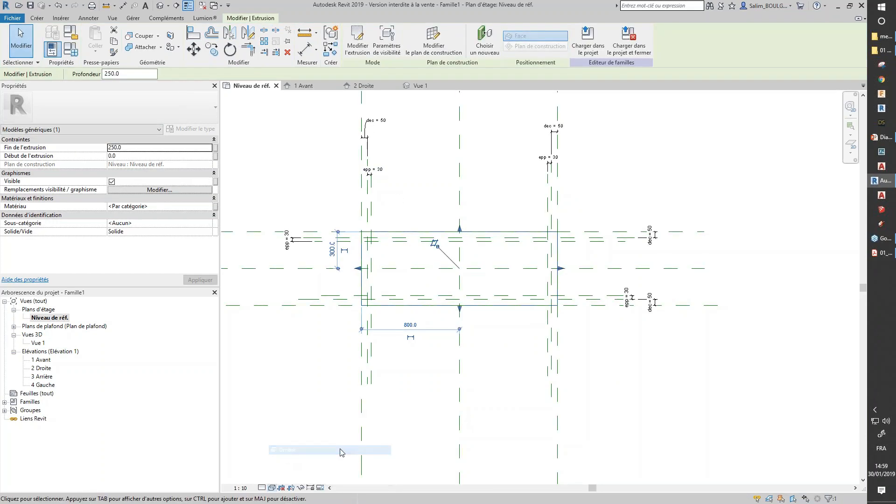
scroll(474, 320, up, 1)
click(496, 391)
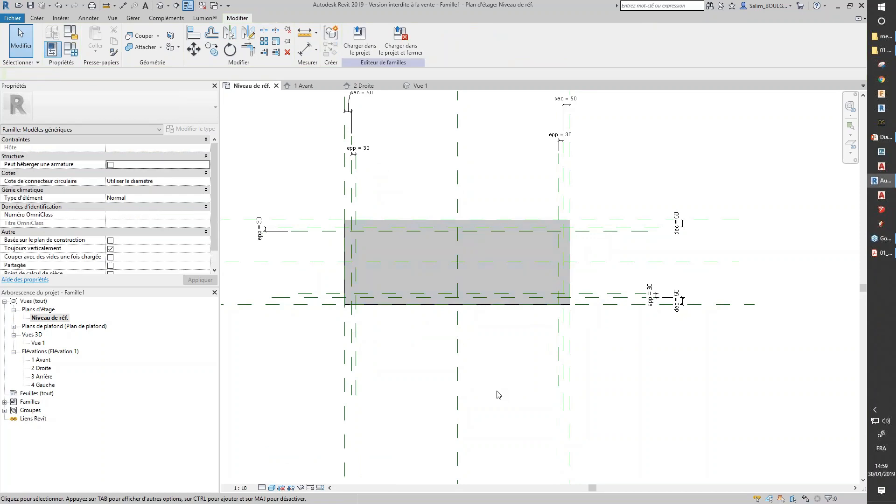
Step: Set the 3D view Vue 1 to the Ombré visual style and open the 1 Avant elevation
double_click(45, 344)
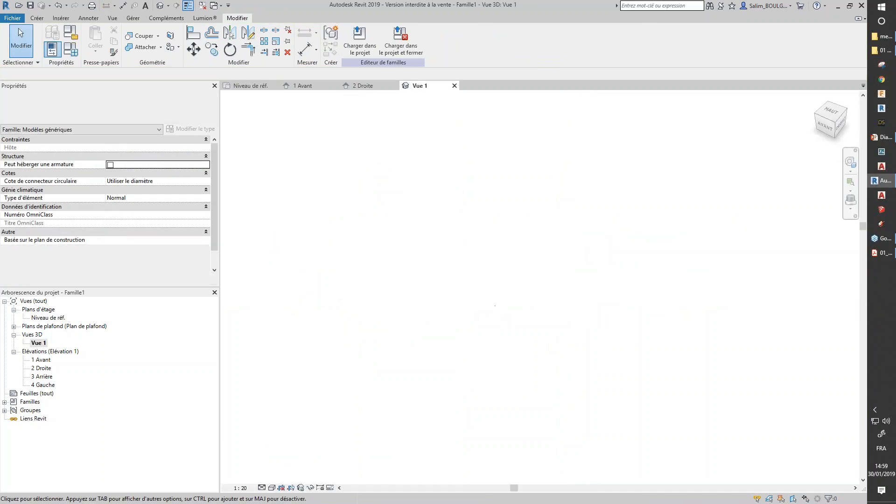
shift+middle_drag(398, 392, 406, 376)
click(272, 489)
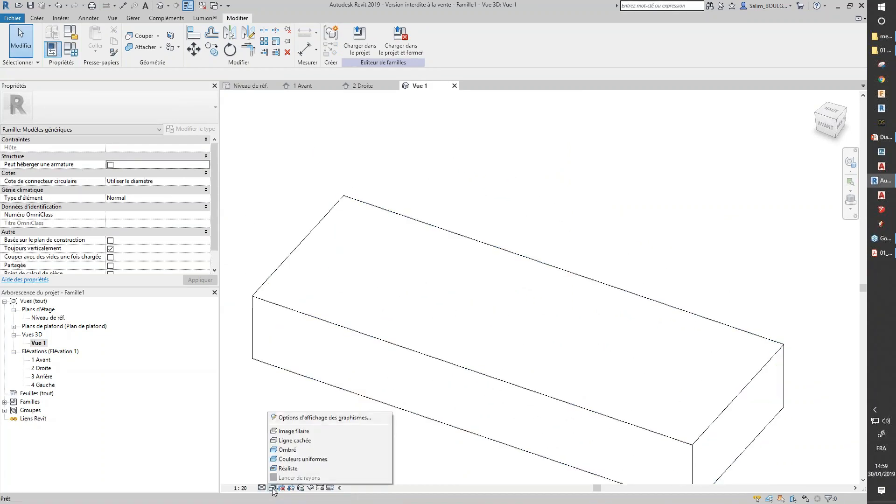
click(289, 449)
scroll(473, 376, down, 1)
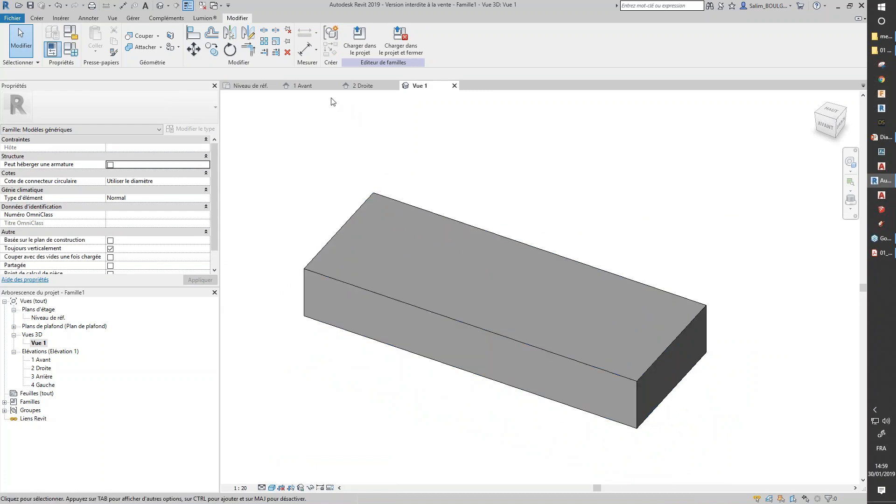
click(313, 86)
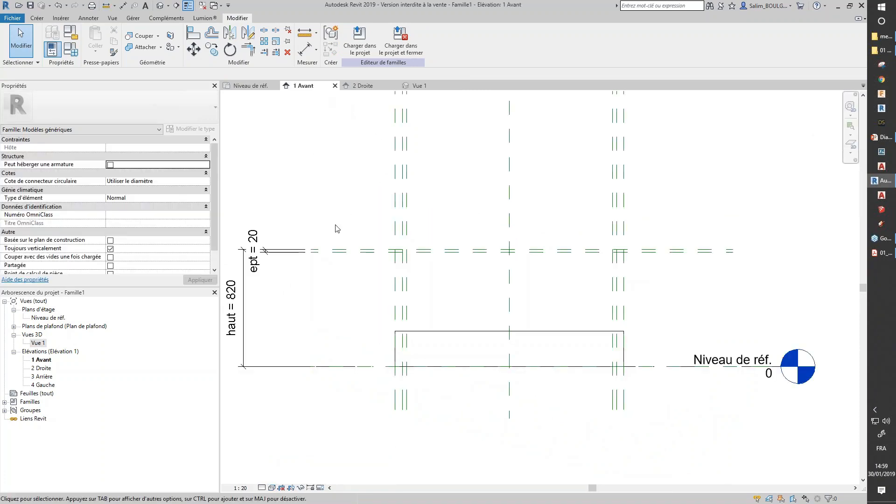
Step: Try to stretch the extrusion's left side outward beyond its locked reference plane
click(473, 336)
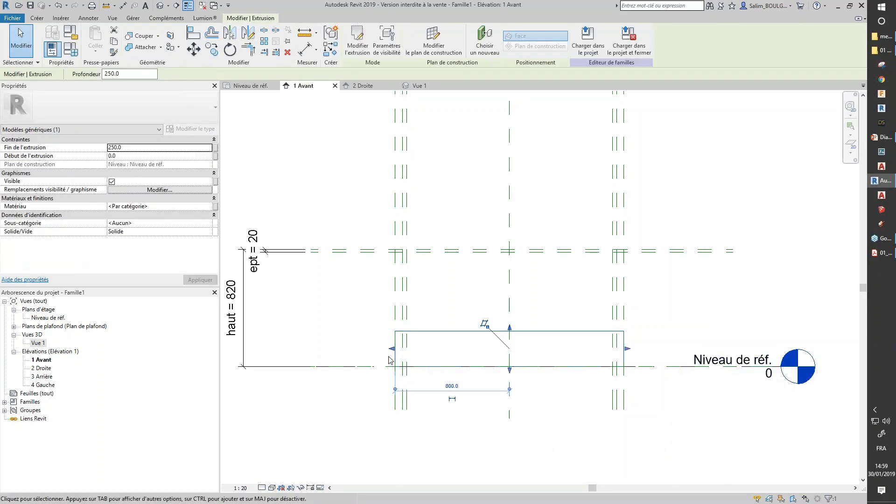
drag(393, 349, 340, 350)
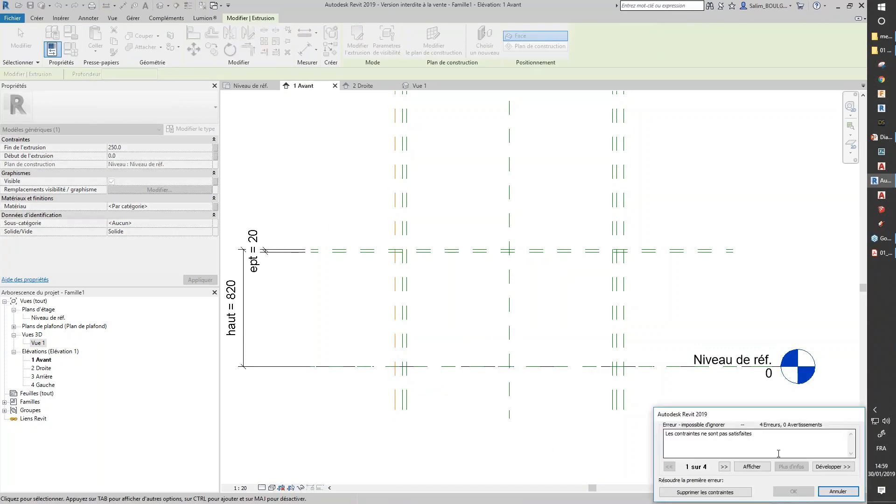
click(838, 492)
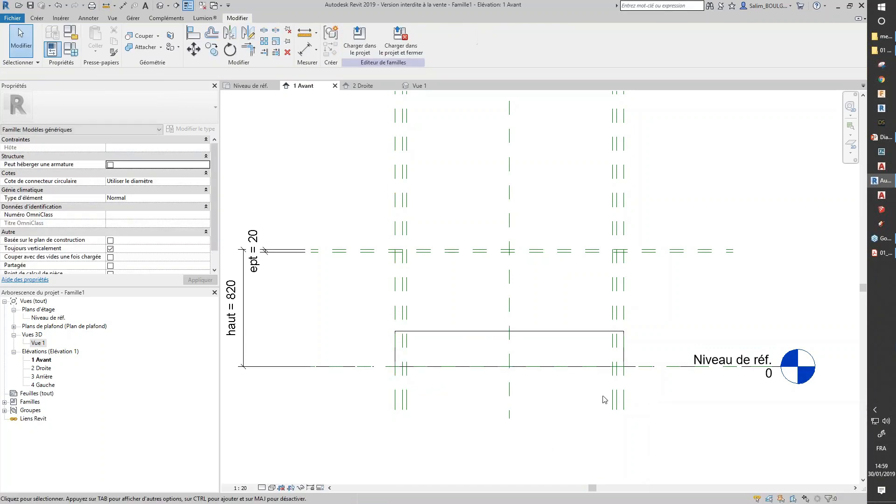
Step: Stretch the extrusion vertically around the two ept reference planes, from about 638 to about 1025 above the reference level
click(501, 333)
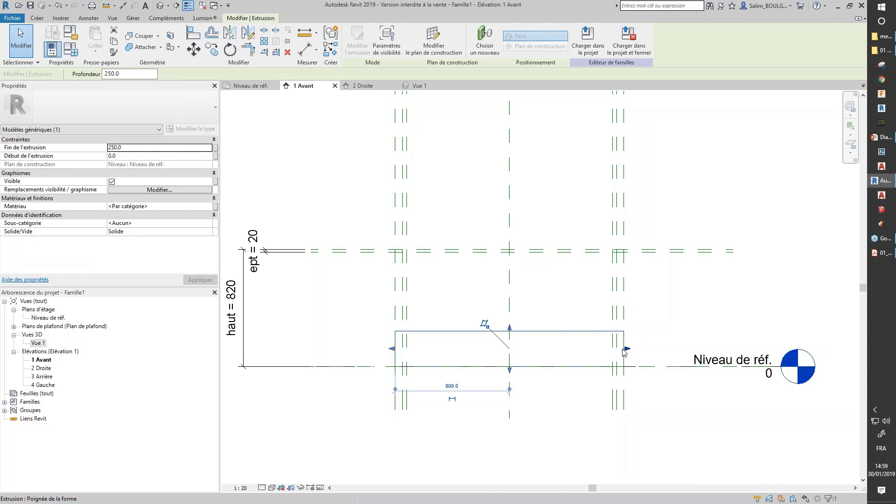
drag(510, 327, 509, 189)
drag(511, 370, 509, 294)
scroll(481, 205, up, 2)
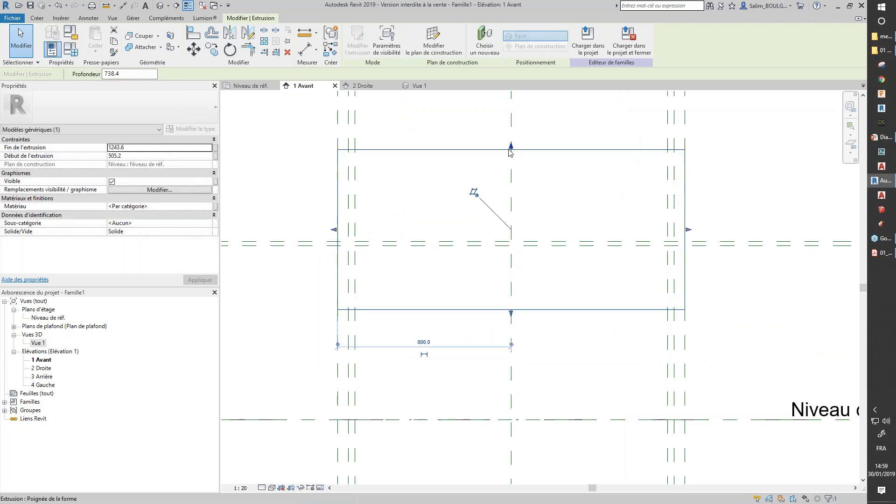
drag(511, 148, 511, 195)
drag(511, 311, 514, 281)
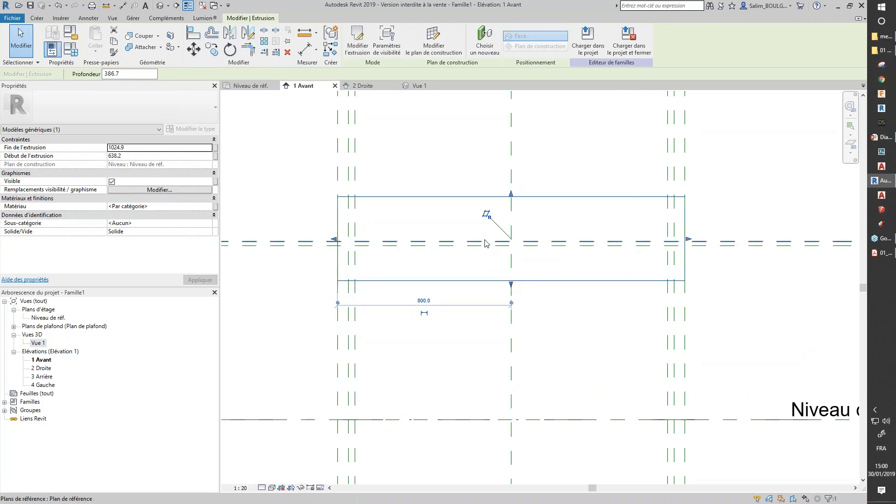
scroll(501, 268, down, 2)
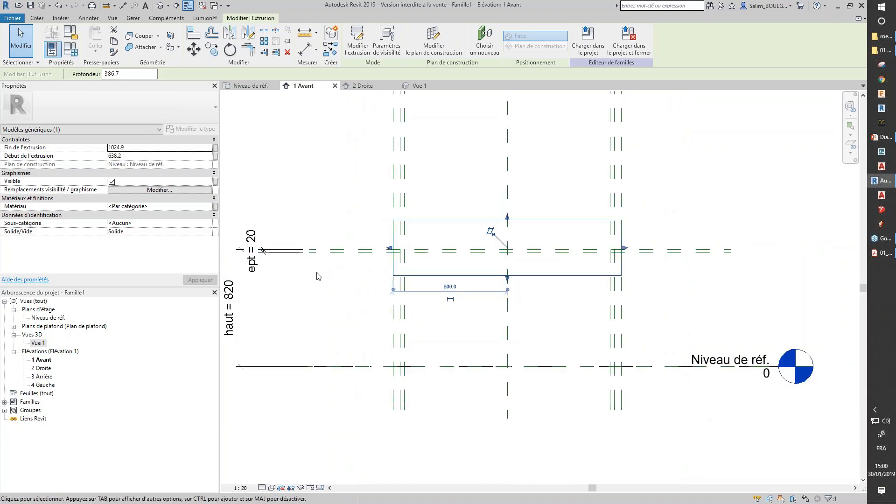
Step: Begin aligning the extrusion's top and bottom faces to the ept reference planes in the front elevation
scroll(473, 268, up, 2)
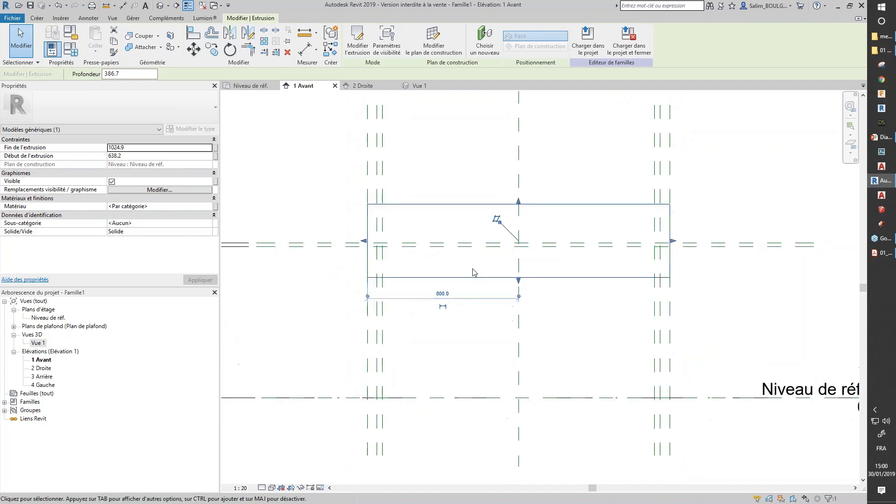
key(a)
key(l)
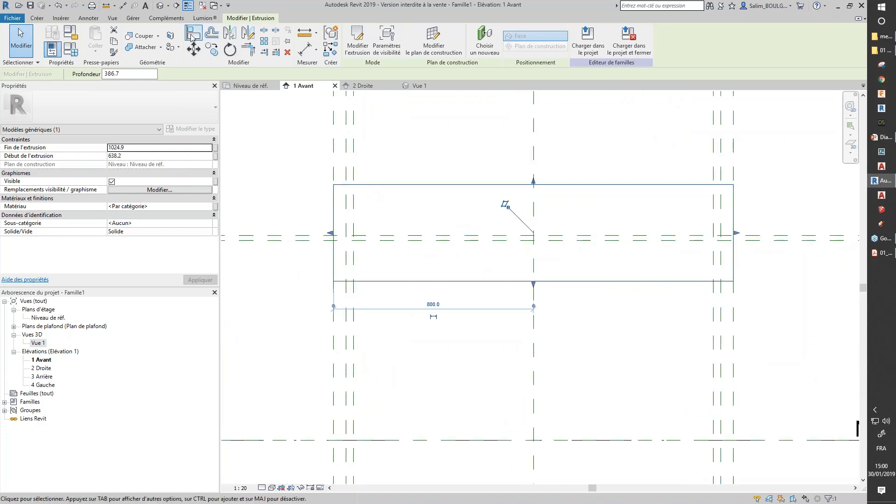
Step: Align and lock the tabletop extrusion's top and bottom faces to the two horizontal tabletop reference planes in the 1 Avant elevation
click(450, 239)
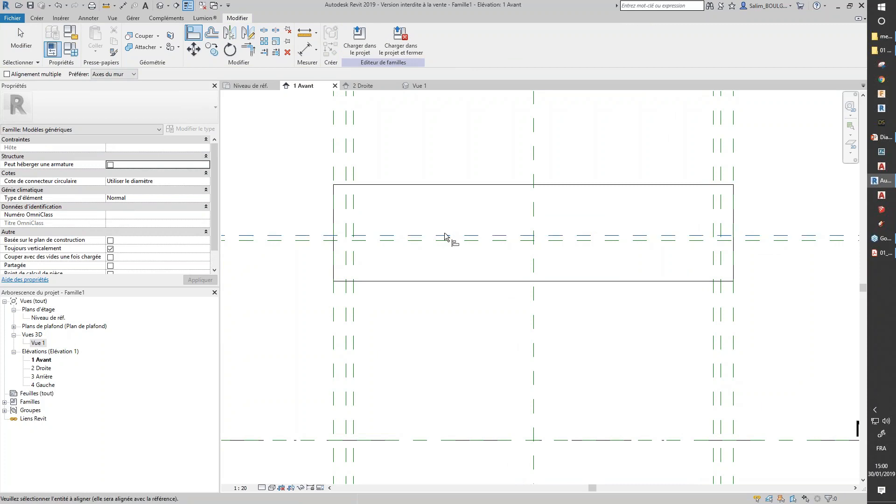
click(471, 184)
click(556, 219)
click(501, 243)
click(517, 281)
click(523, 258)
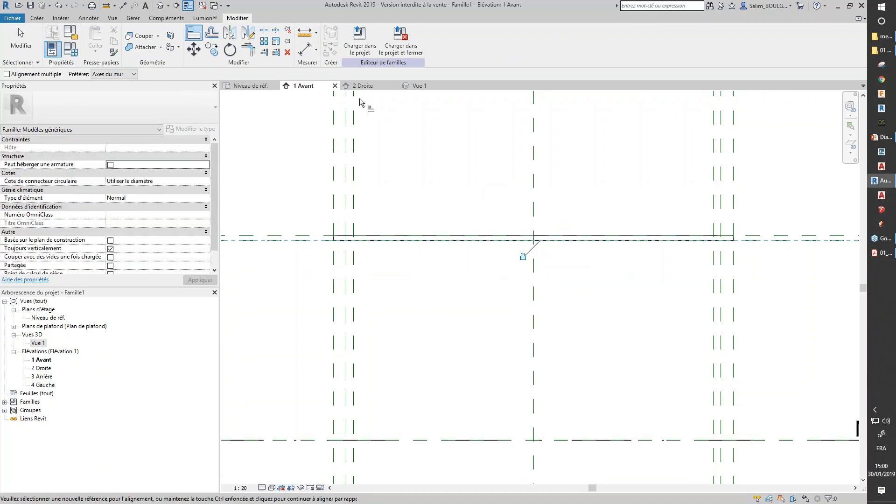
Step: In the 3D view Vue 1, test the tabletop thickness by applying ept values of 50 and 200
double_click(39, 343)
middle_drag(461, 264, 557, 301)
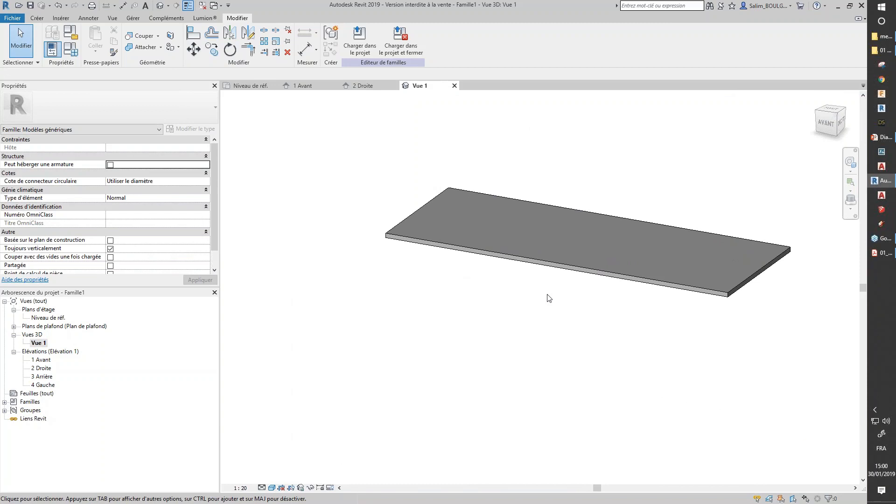
click(70, 48)
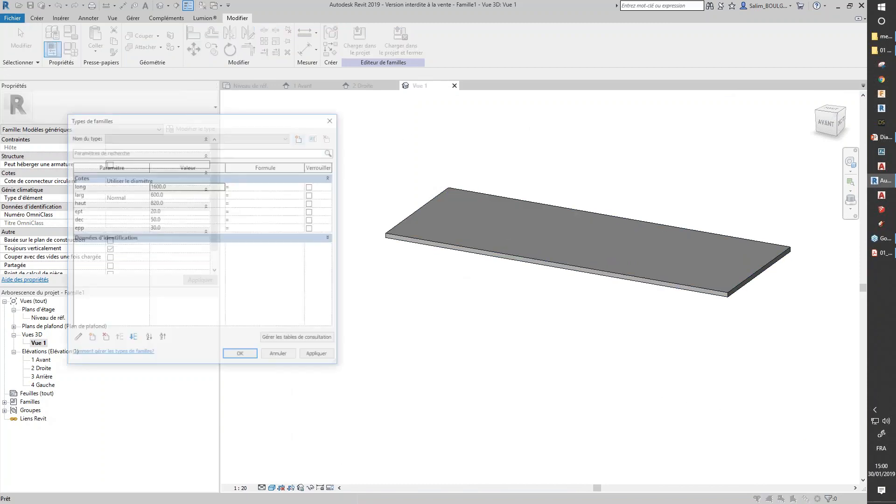
click(182, 211)
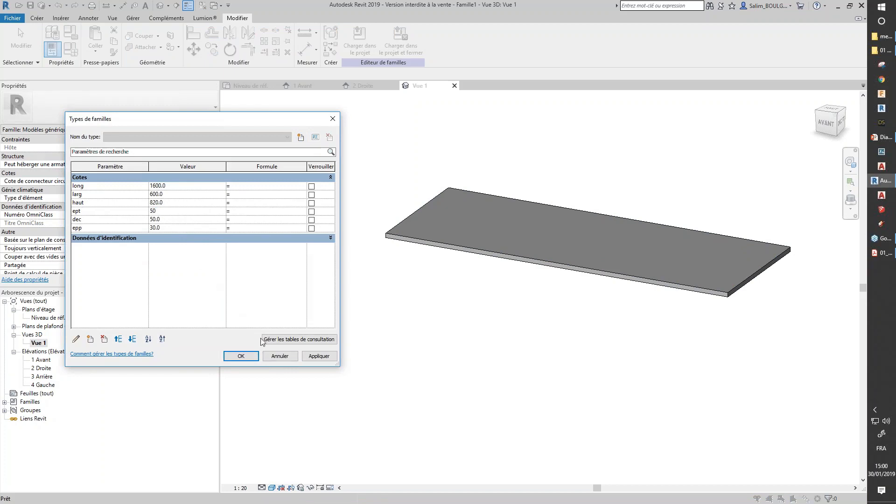
click(325, 359)
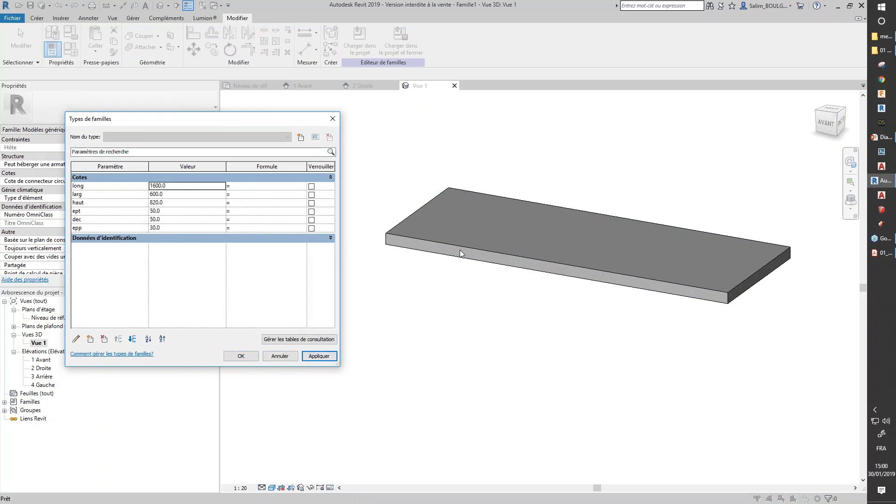
click(176, 211)
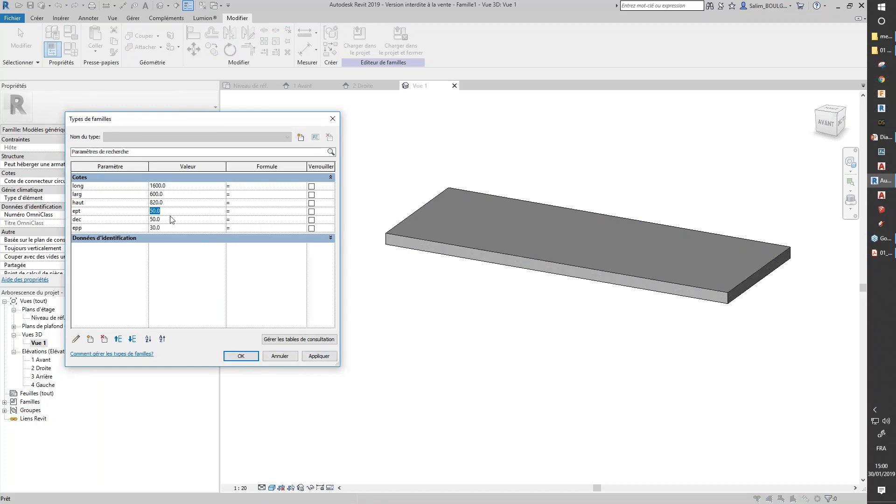
click(308, 355)
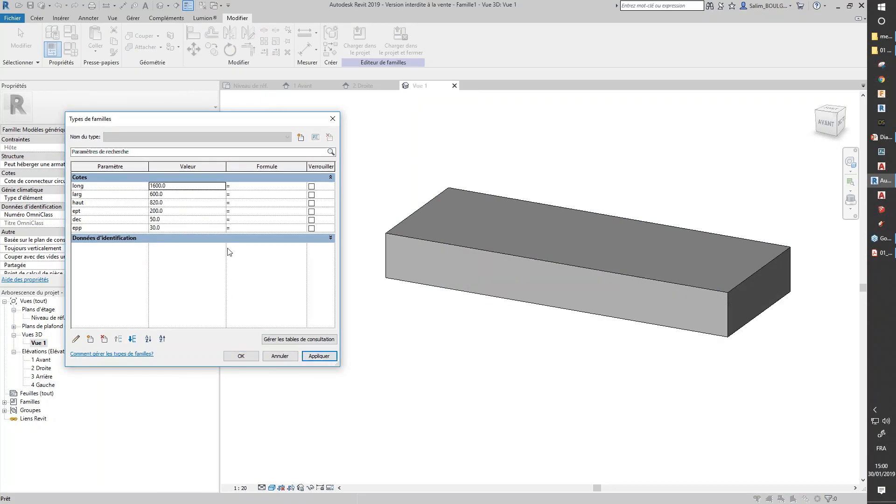
Step: Set the ept parameter back to 20 and accept the family types
click(163, 213)
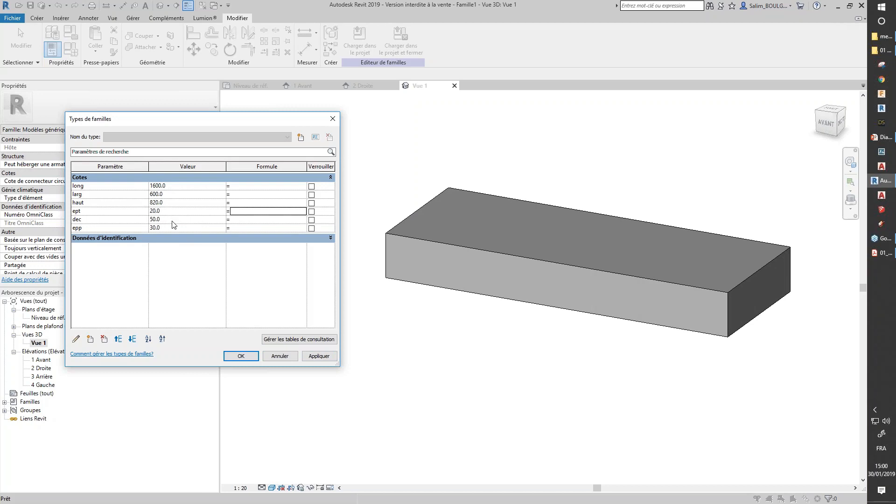
click(319, 356)
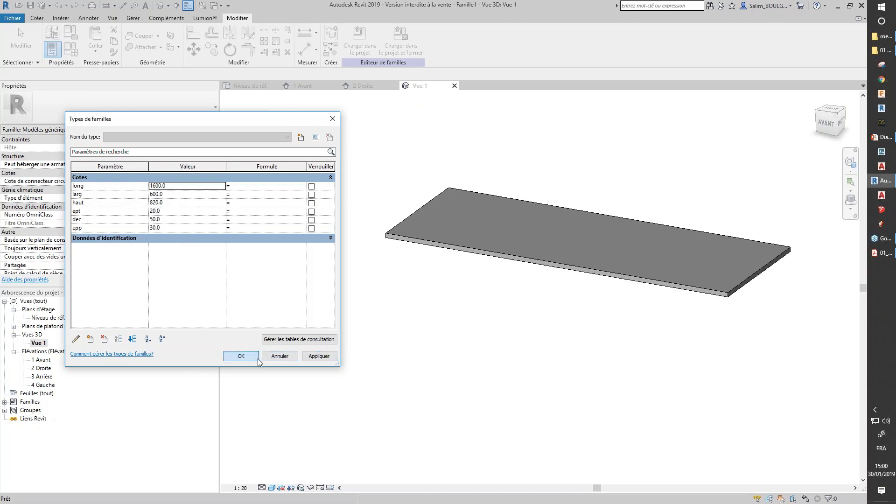
click(240, 356)
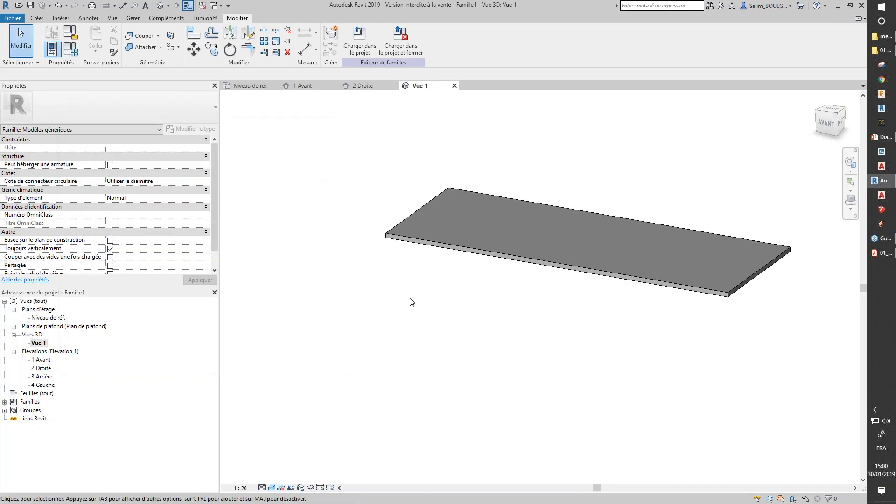
Step: In the Niveau de réf. plan, begin a new extrusion and sketch a rectangular leg profile near the tabletop's upper-left corner
click(255, 88)
scroll(362, 261, up, 3)
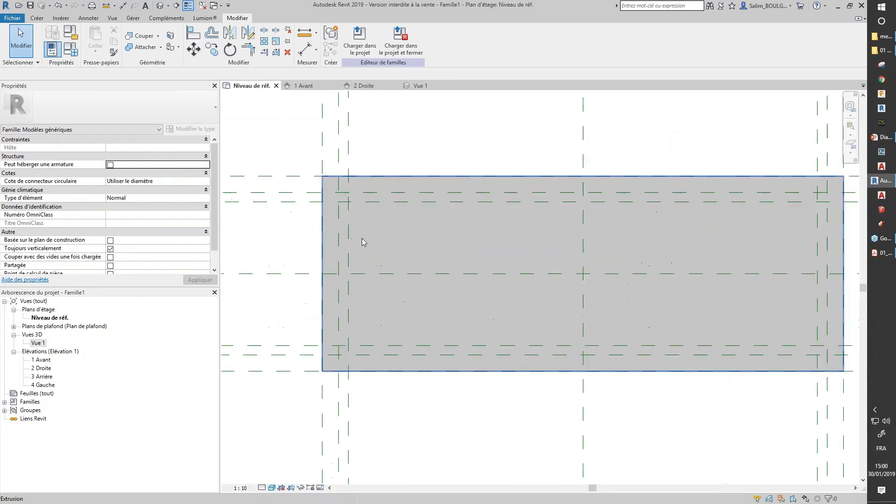
scroll(363, 238, up, 2)
scroll(363, 231, down, 2)
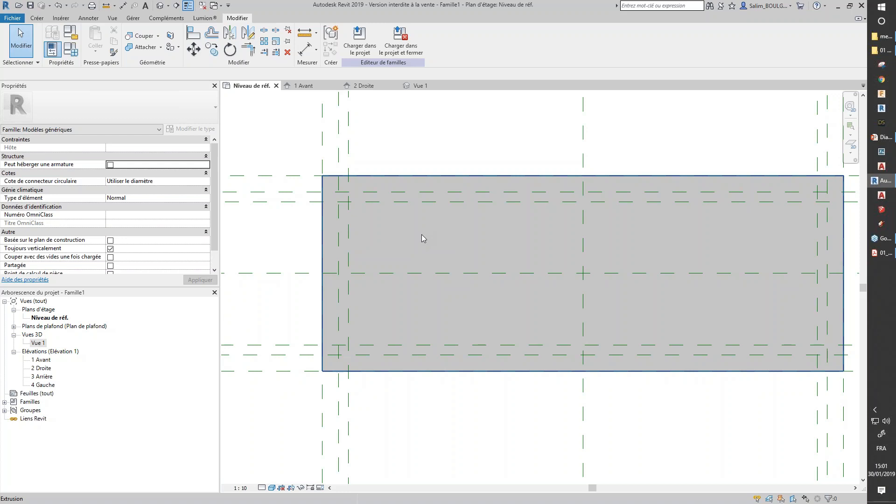
scroll(421, 234, down, 2)
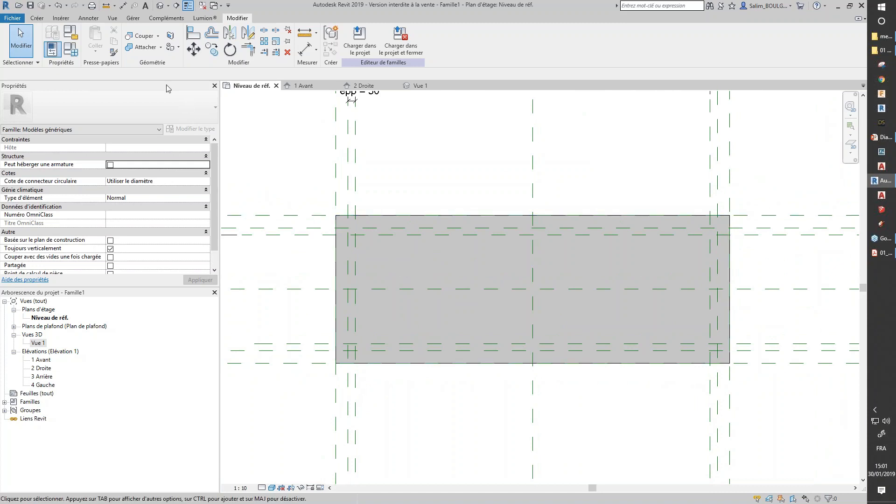
click(37, 18)
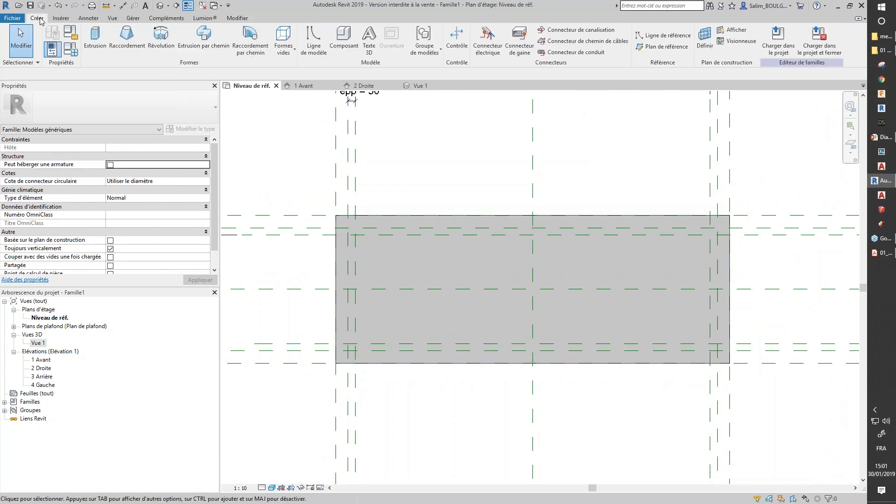
click(98, 45)
click(381, 31)
scroll(351, 238, up, 4)
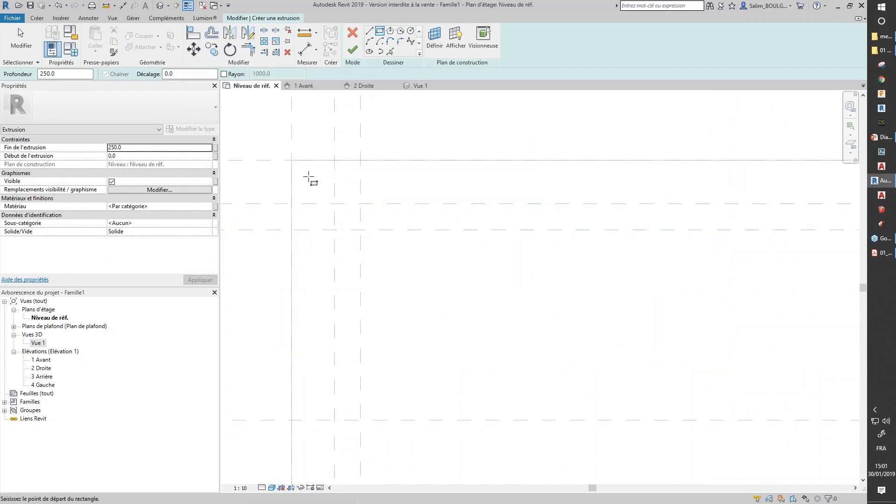
click(308, 178)
click(422, 286)
Step: Sketch a second rectangular leg profile, about 100 by 120 mm, near the tabletop's upper-right corner
scroll(422, 299, down, 3)
scroll(476, 323, down, 2)
middle_drag(591, 335, 483, 311)
scroll(570, 290, up, 3)
scroll(570, 290, up, 1)
click(505, 196)
click(580, 286)
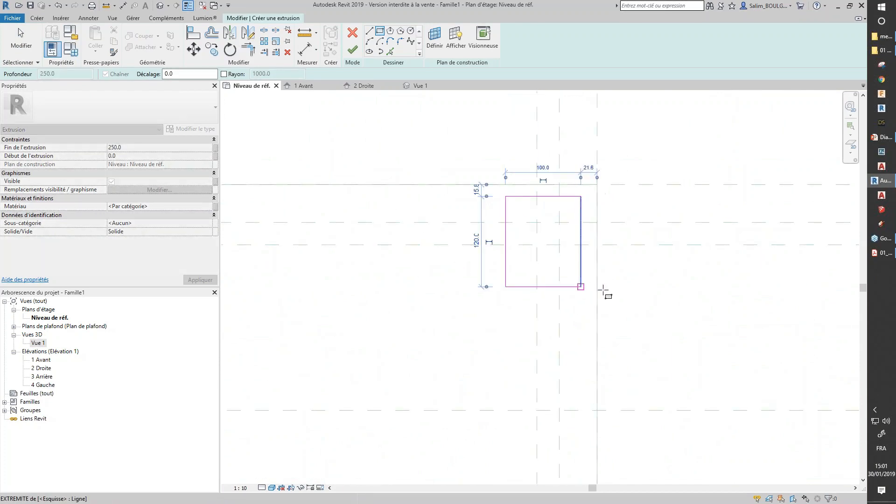
Step: Align and lock the left and top edges of the upper-left leg profile to the outer leg reference planes set by dec
scroll(632, 304, down, 4)
middle_drag(644, 324, 684, 295)
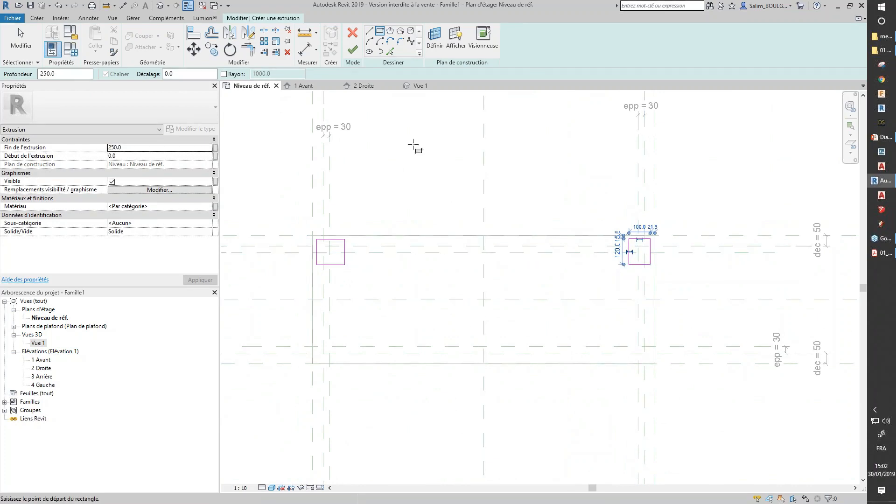
click(202, 38)
scroll(320, 270, up, 2)
scroll(317, 265, up, 2)
click(331, 291)
click(305, 246)
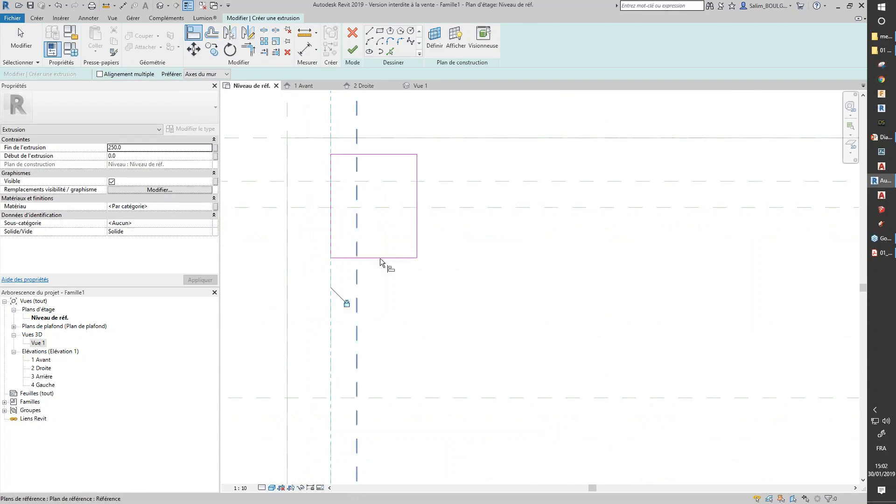
click(441, 182)
click(398, 158)
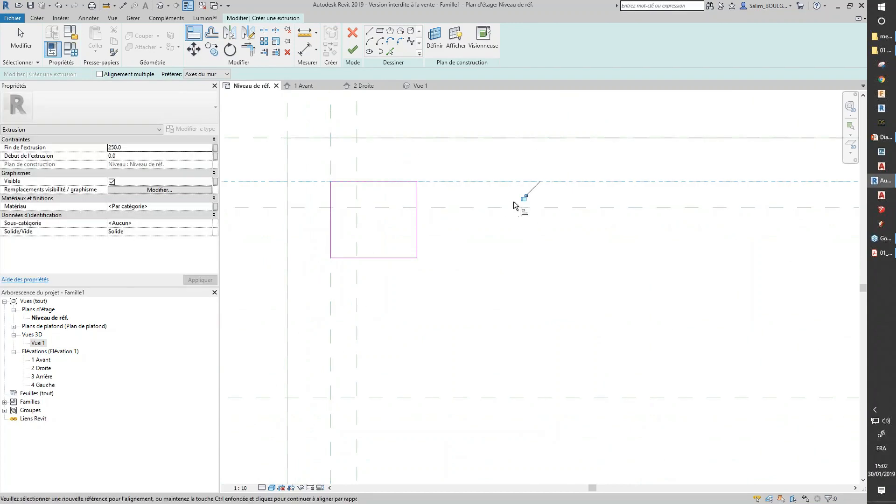
Step: Align and lock the right and bottom edges of the upper-left leg profile to the inner reference planes set by epp
click(358, 290)
click(417, 242)
click(392, 209)
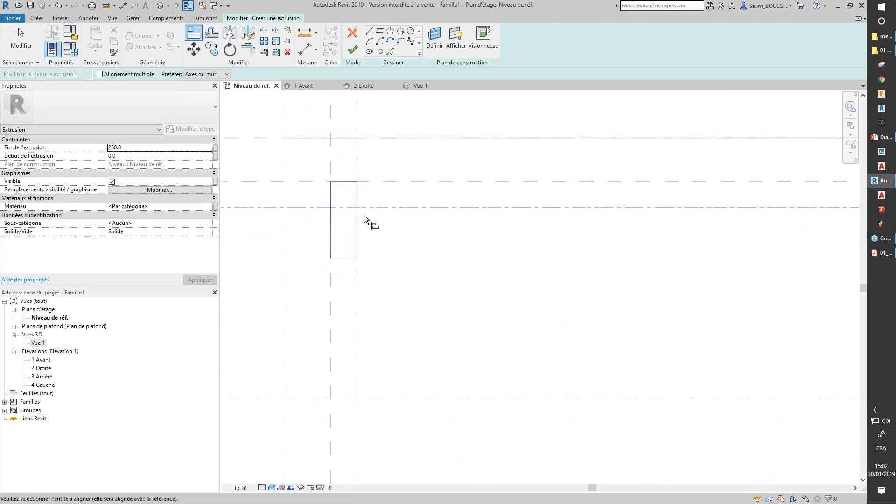
click(349, 258)
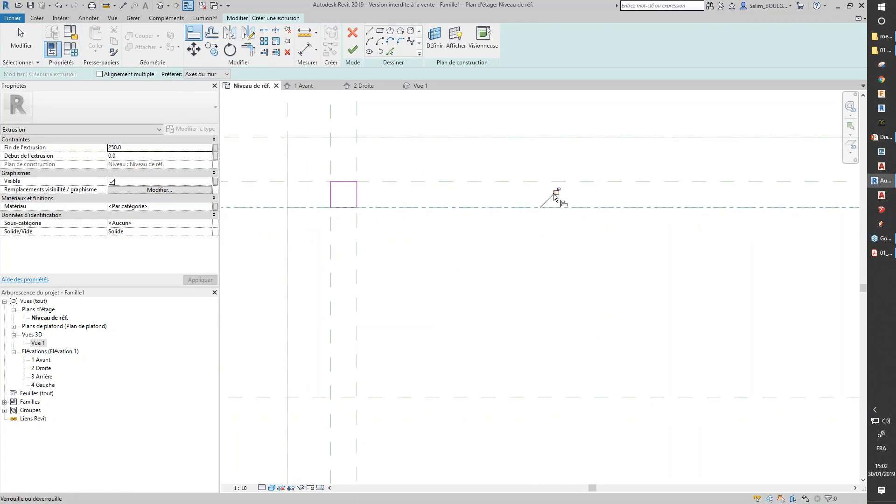
Step: Align and lock the top and right edges of the upper-right leg profile to the outer leg reference planes set by dec
scroll(516, 220, down, 2)
scroll(549, 244, up, 3)
middle_drag(550, 244, 476, 204)
scroll(476, 203, up, 2)
click(425, 220)
click(427, 196)
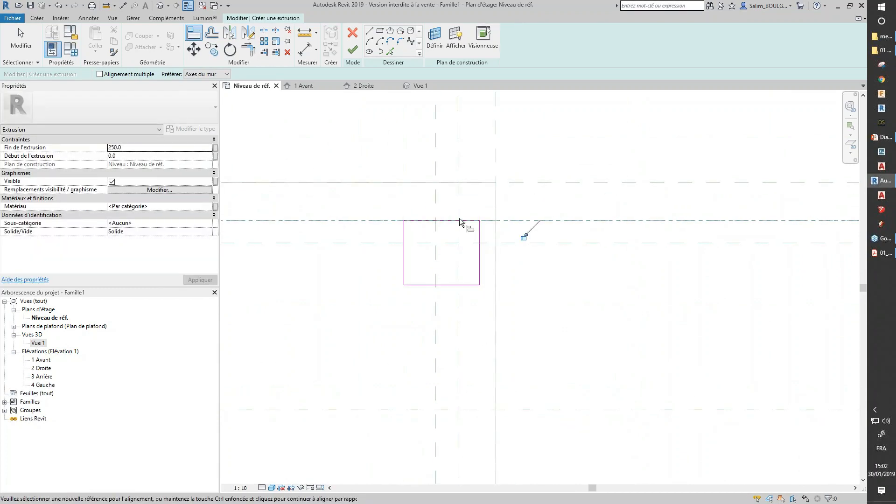
click(460, 315)
click(480, 278)
Step: Align and lock the bottom and left edges of the upper-right leg profile to the inner epp planes, and finish the extrusion
click(479, 243)
click(435, 285)
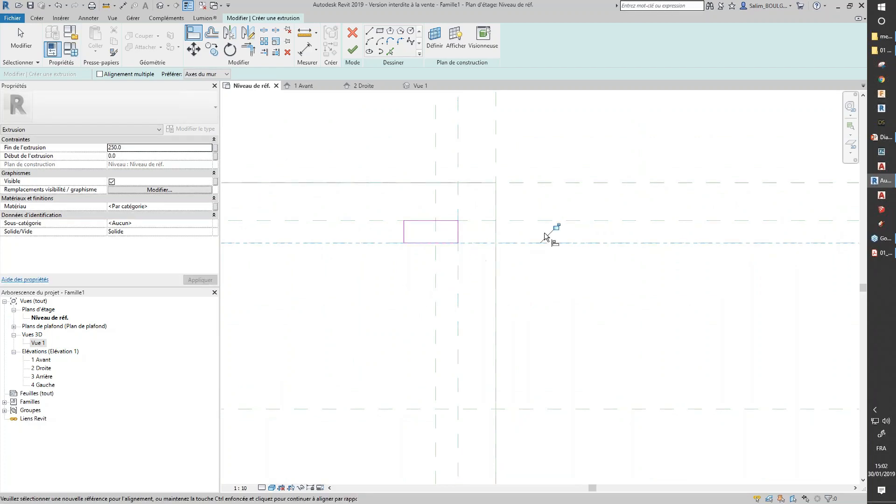
click(436, 273)
click(404, 237)
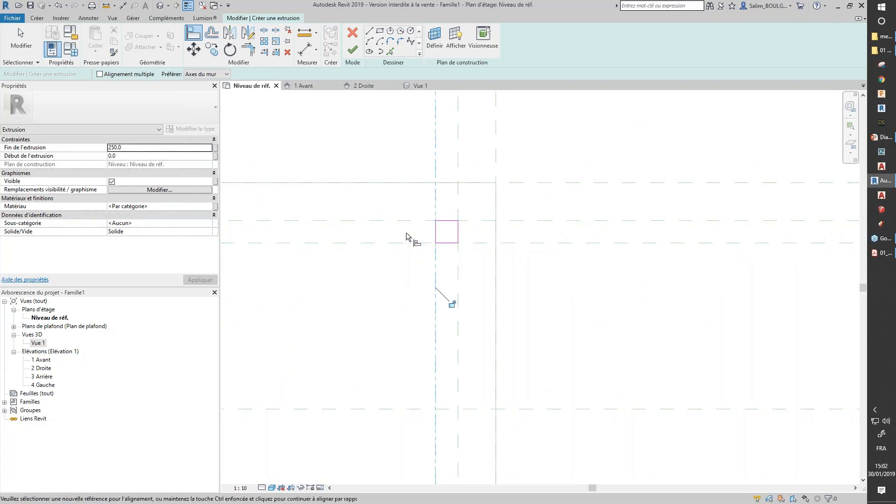
click(451, 304)
scroll(557, 293, down, 4)
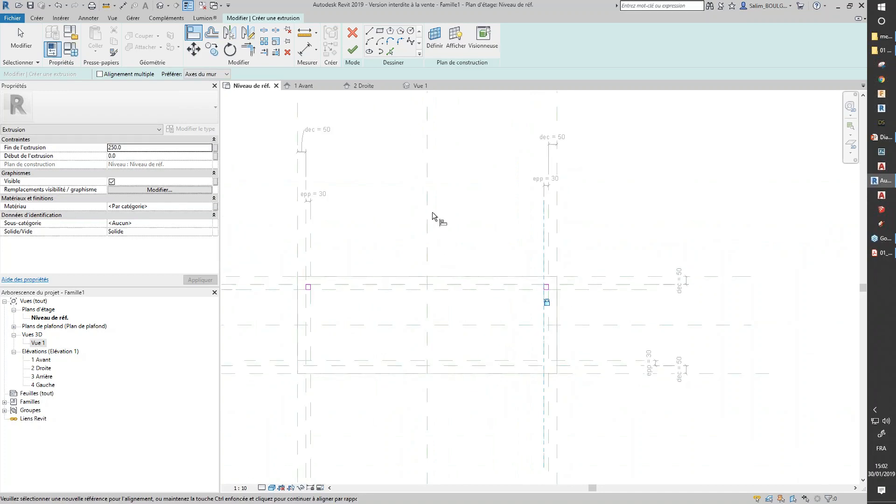
click(353, 56)
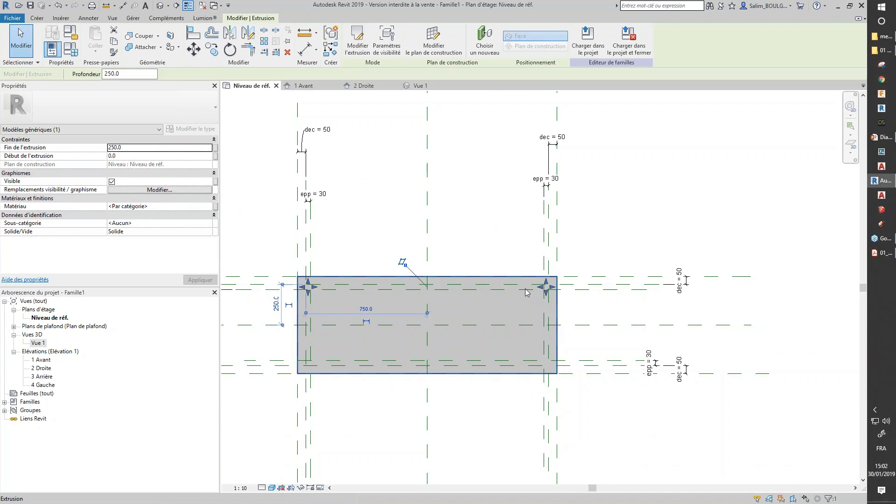
Step: In the 1 Avant elevation, stretch the leg extrusion to span from about 252 to 548 mm above the reference level, and check it in 3D
double_click(46, 360)
scroll(478, 381, down, 1)
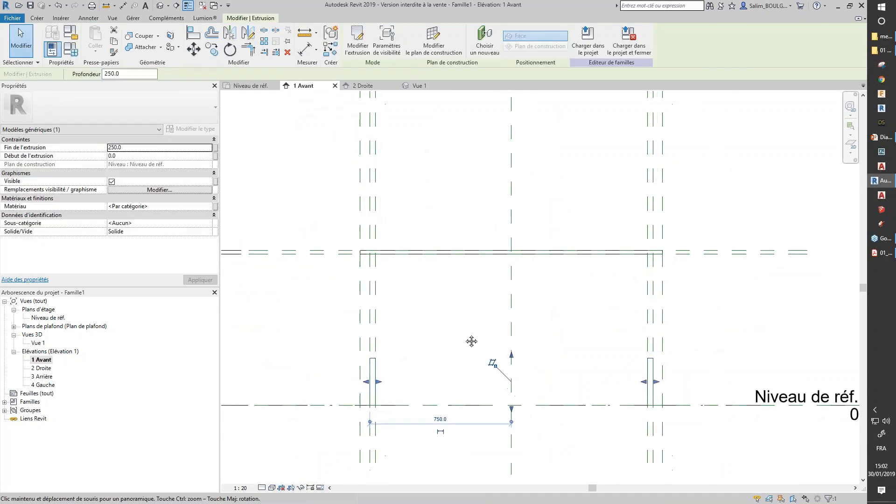
middle_drag(523, 378, 488, 264)
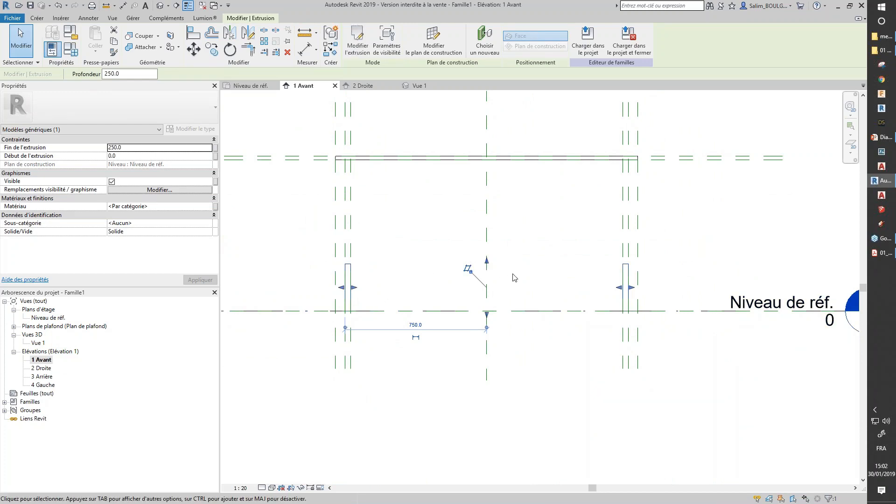
drag(468, 266, 462, 260)
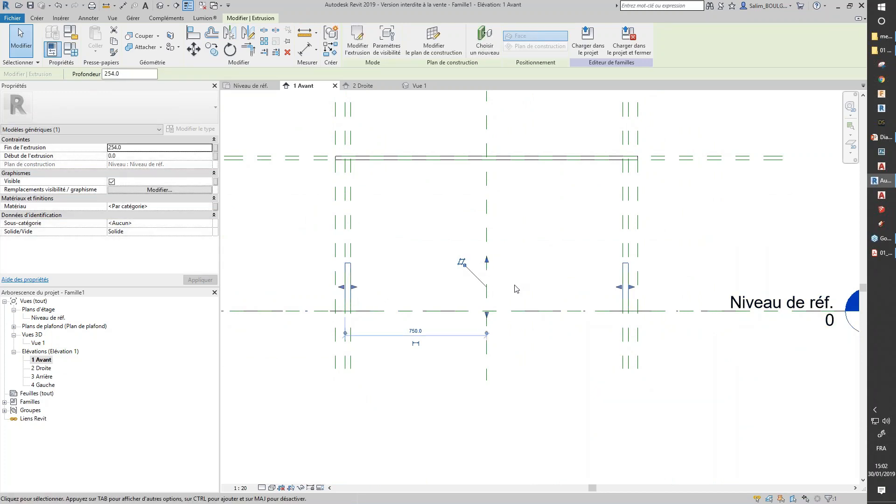
drag(487, 260, 487, 110)
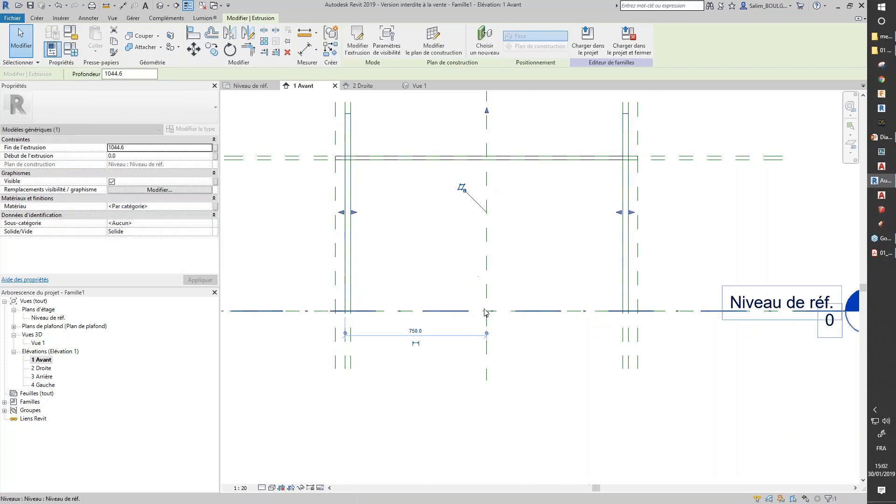
drag(488, 318, 487, 268)
drag(486, 185, 486, 205)
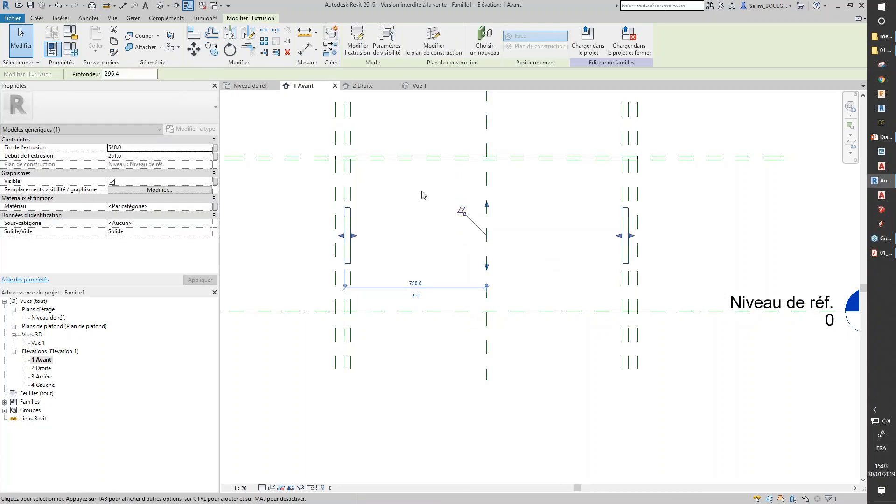
click(419, 85)
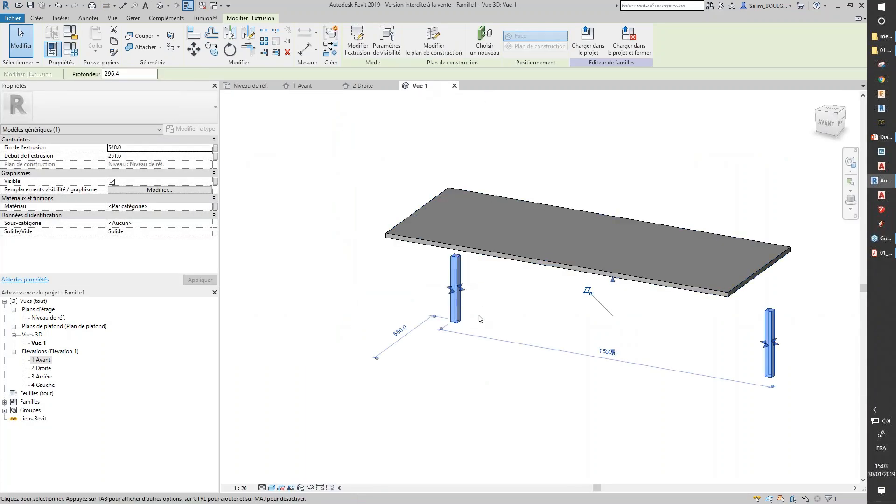
shift+middle_drag(441, 372, 453, 354)
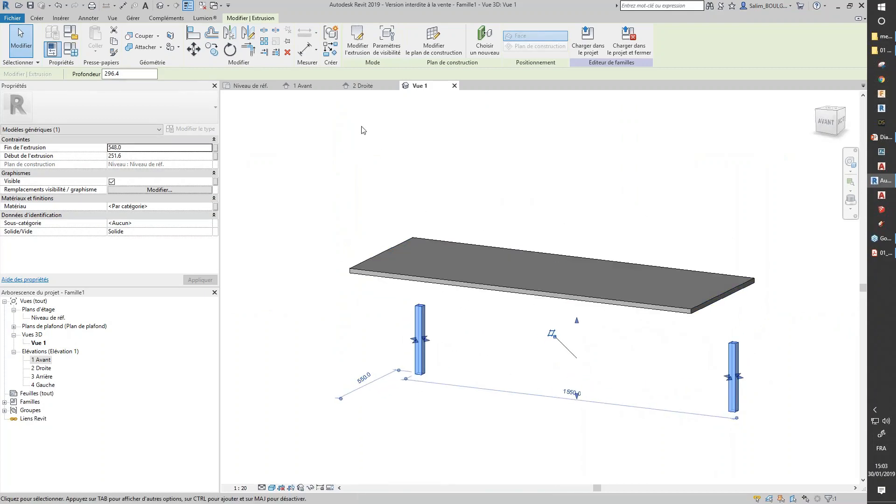
Step: In the 1 Avant elevation, align and lock the top of the rear leg extrusion to the reference plane under the tabletop
click(304, 86)
click(193, 33)
click(299, 160)
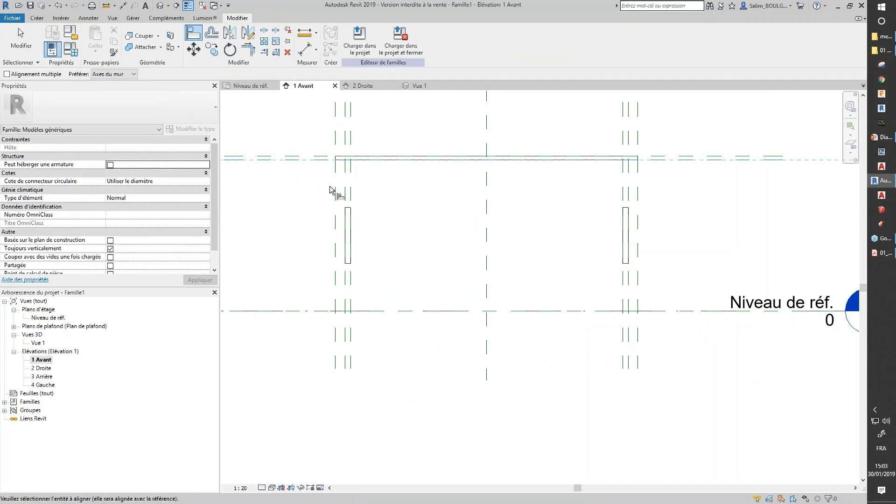
click(346, 208)
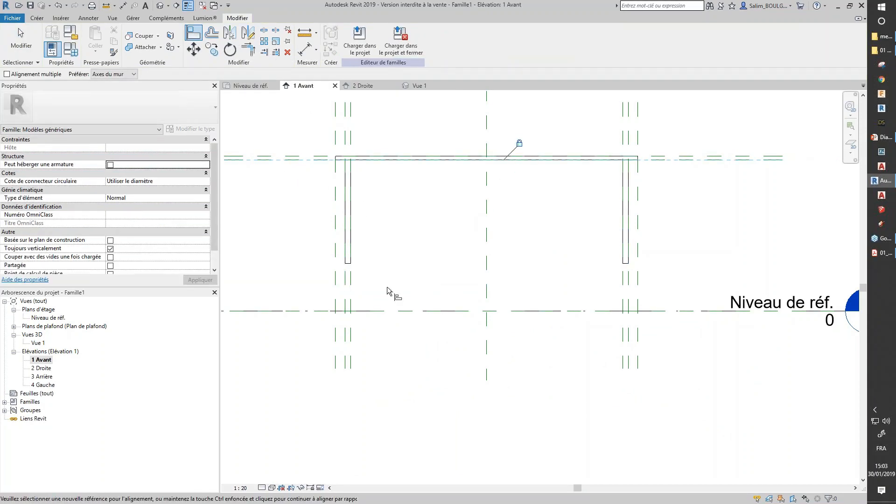
Step: Align the bottom of the rear leg extrusion to the reference level, and check the result in the 3D view
click(310, 312)
click(350, 264)
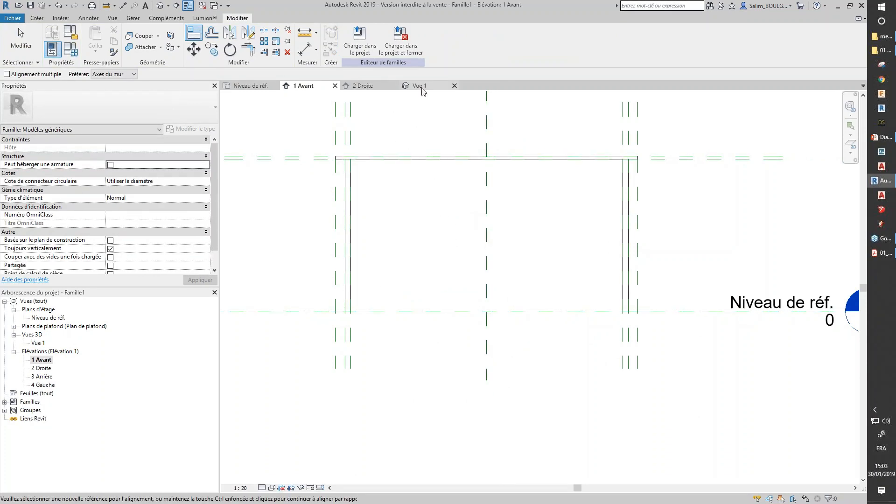
key(Escape)
key(Escape)
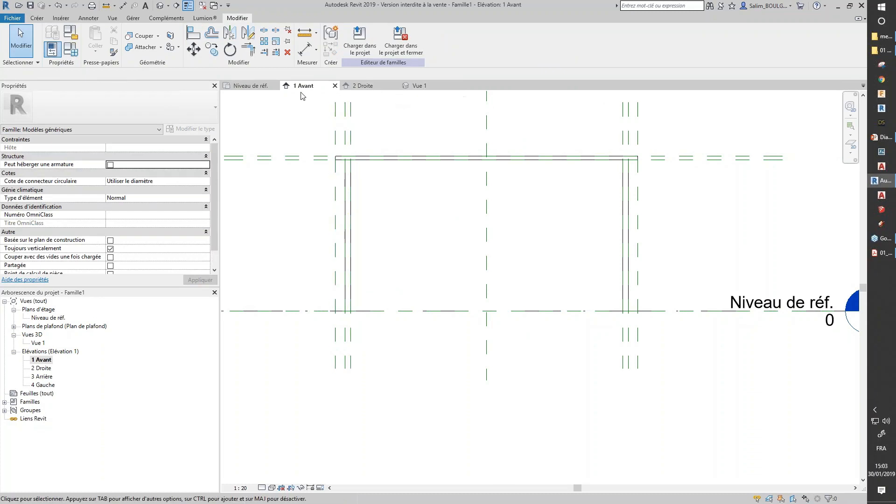
click(419, 86)
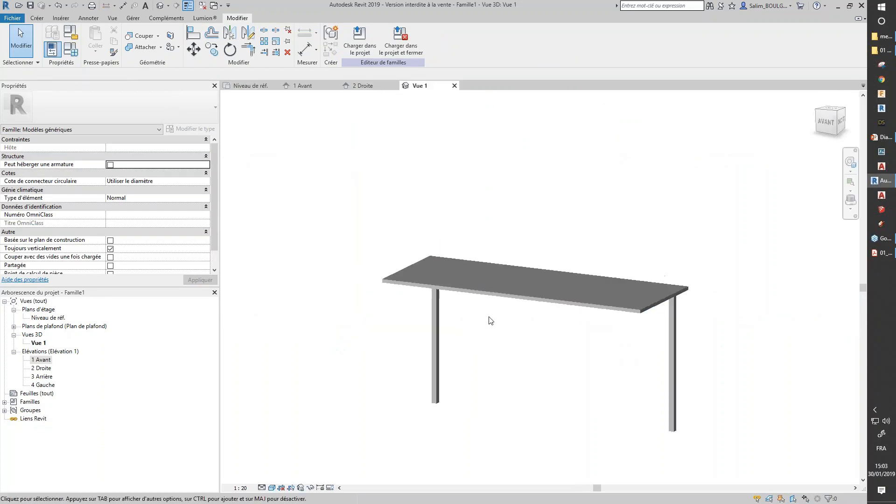
shift+middle_drag(493, 284, 541, 309)
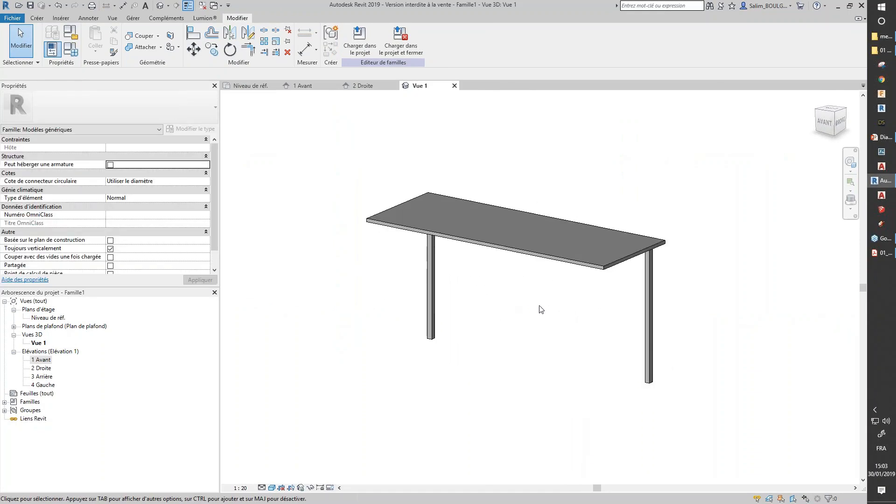
Step: Set the Niveau de réf. floor plan's visual style to wireframe (Image filaire)
click(251, 86)
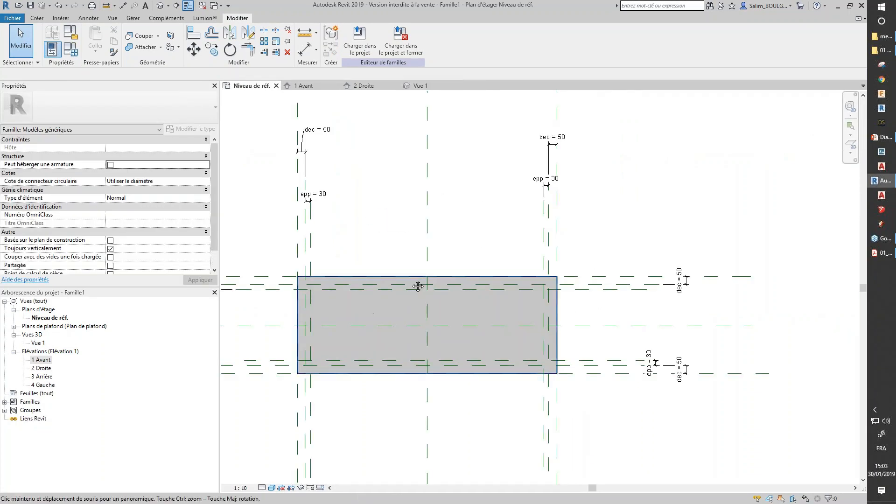
scroll(455, 257, up, 2)
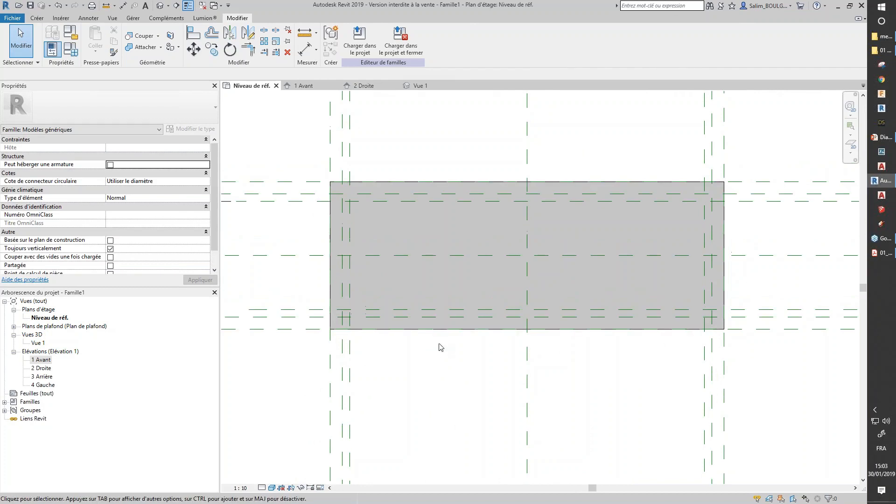
click(271, 487)
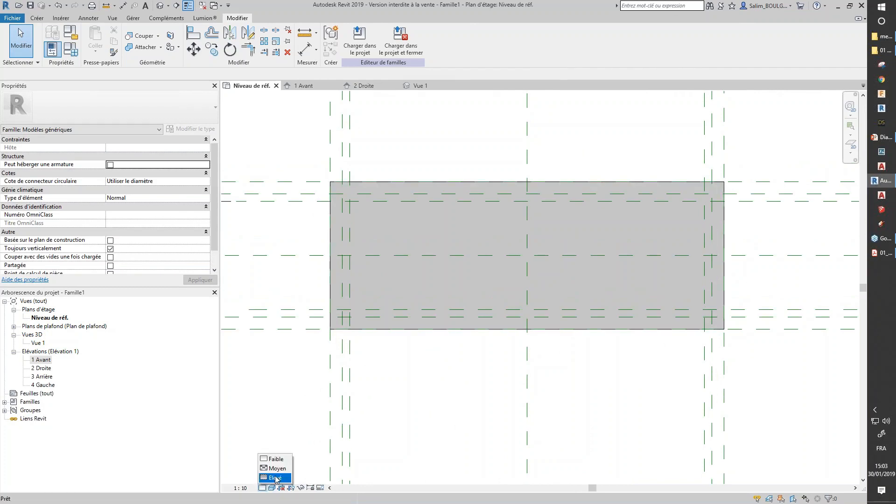
click(273, 488)
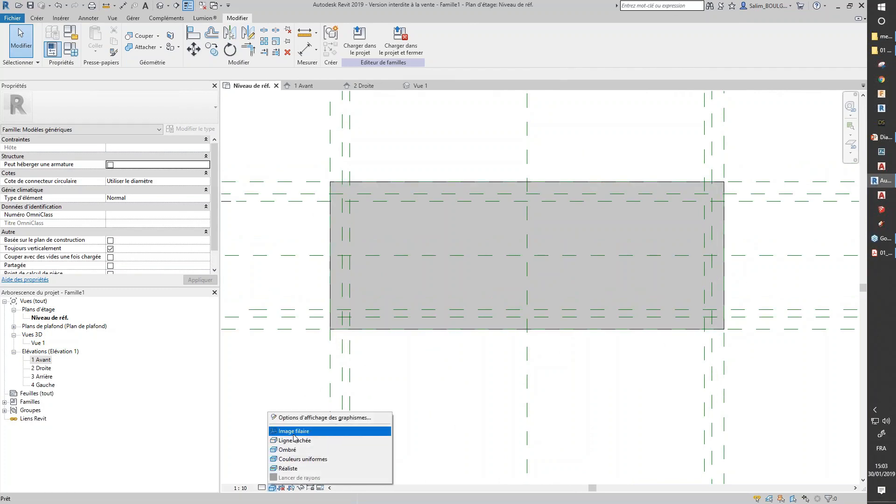
click(325, 430)
middle_drag(450, 395, 444, 372)
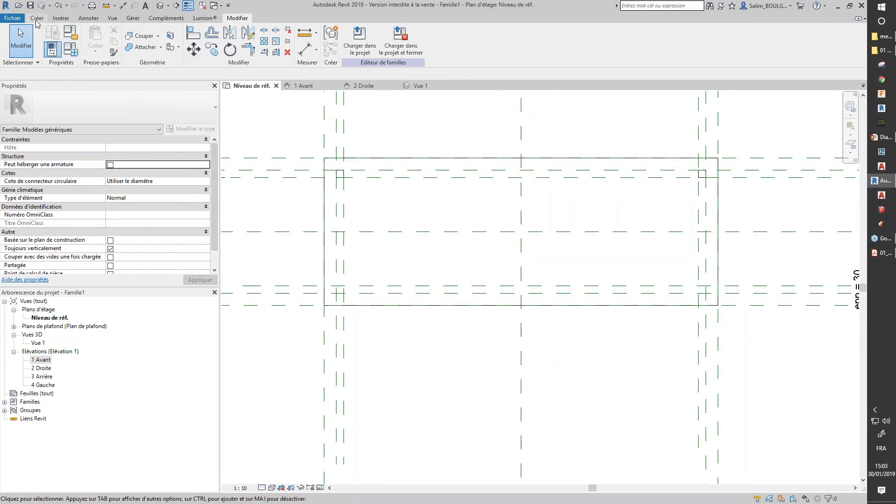
Step: Start a new extrusion and sketch a 30 by 30 mm rectangle at the lower-left leg's reference plane intersections
click(37, 18)
click(95, 39)
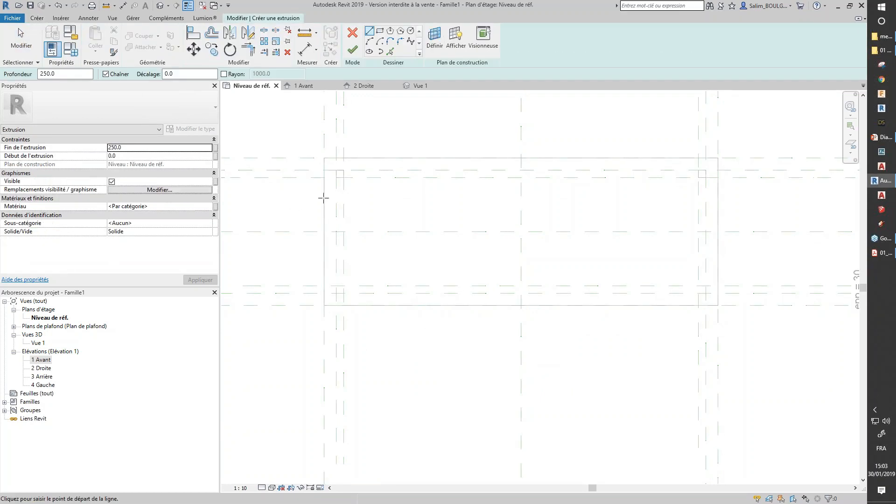
scroll(346, 210, up, 3)
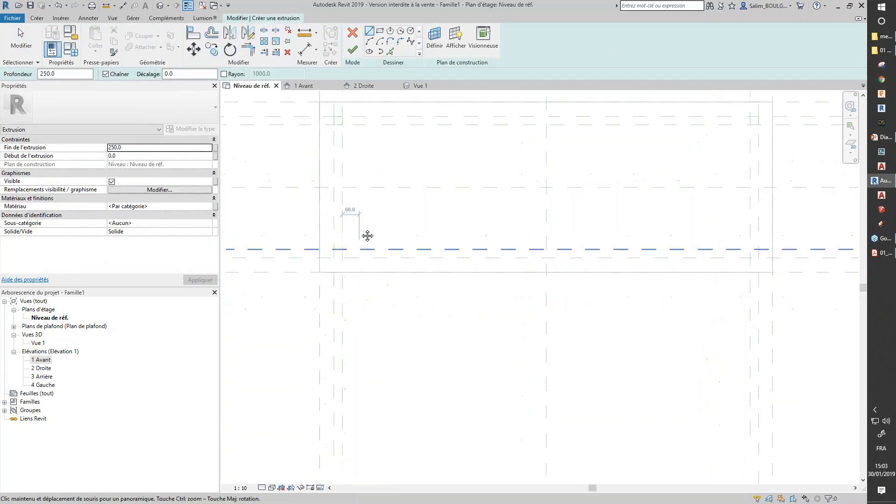
scroll(335, 222, up, 1)
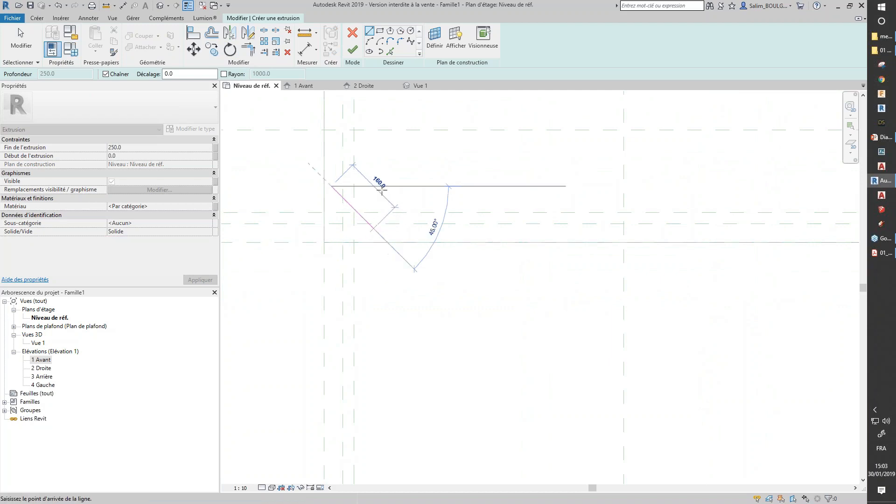
click(379, 30)
scroll(343, 211, up, 3)
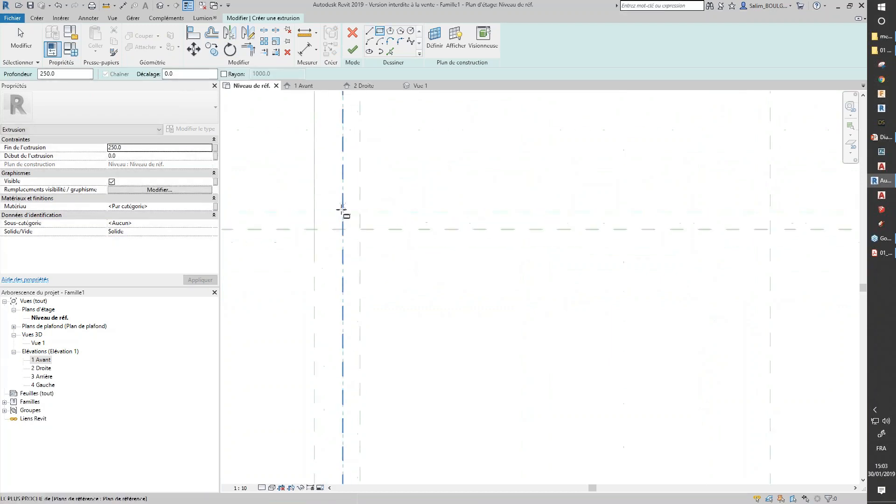
click(343, 213)
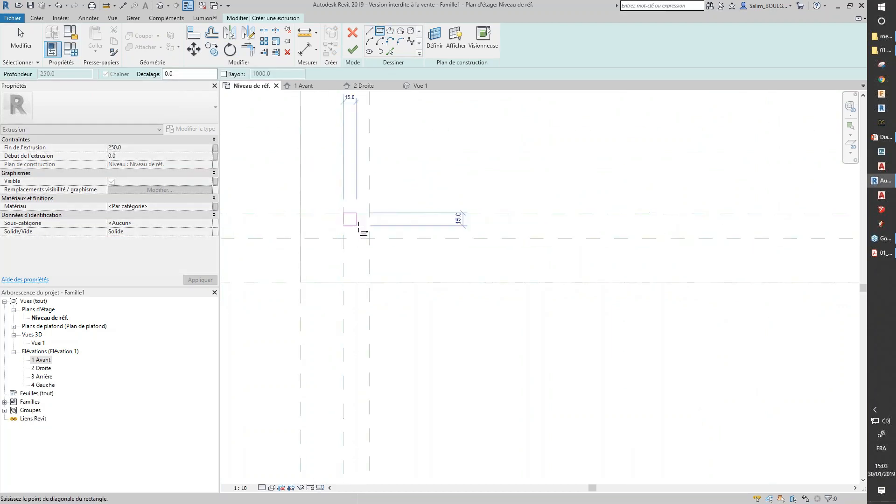
click(369, 238)
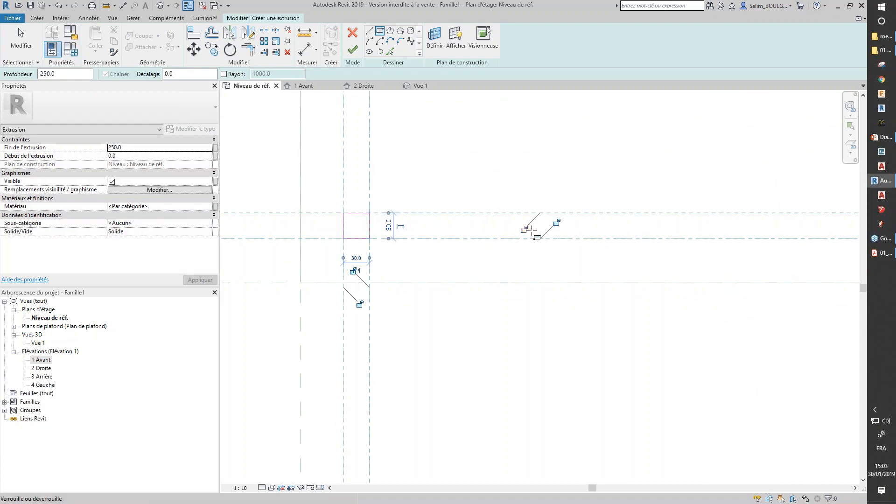
Step: Lock all four sides of the lower-left leg profile to their reference planes
click(523, 228)
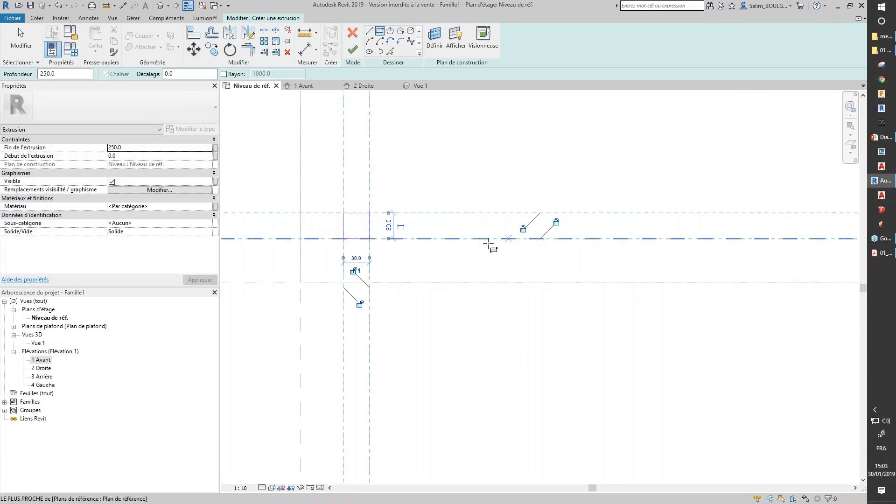
click(354, 270)
click(358, 302)
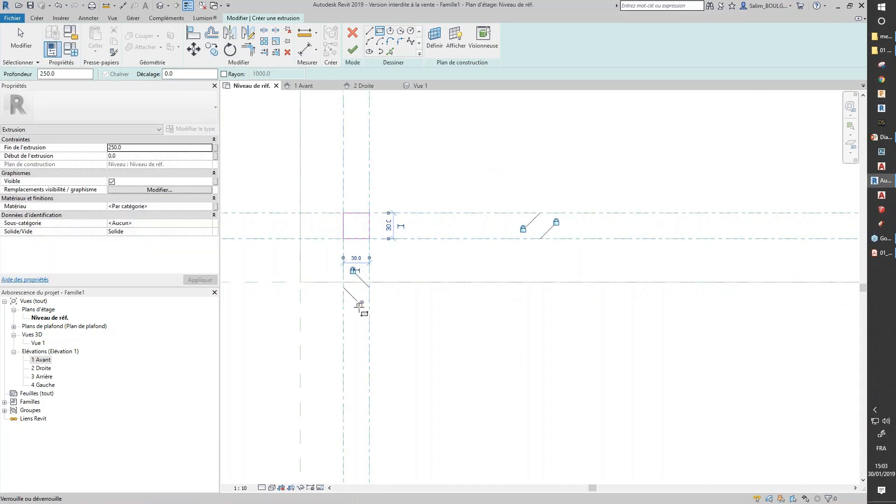
Step: Sketch a second 30 by 30 mm rectangle at the lower-right leg's reference plane intersections
scroll(327, 265, down, 3)
scroll(400, 263, up, 3)
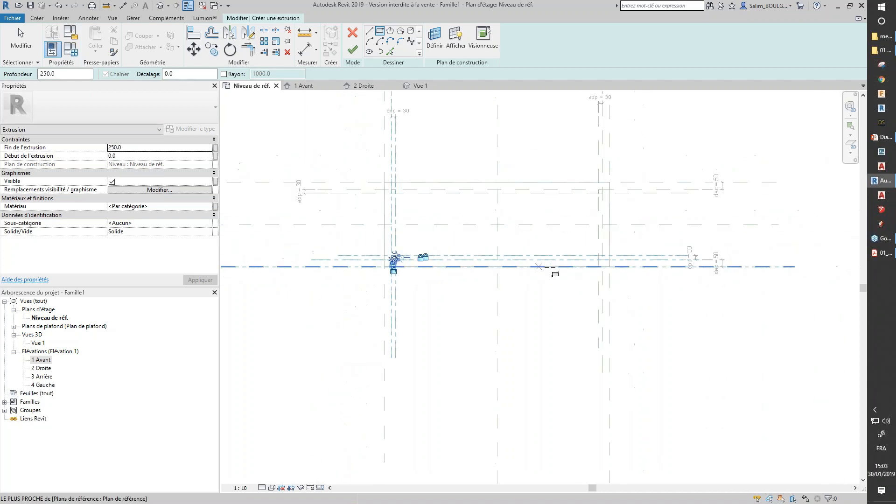
scroll(475, 248, up, 5)
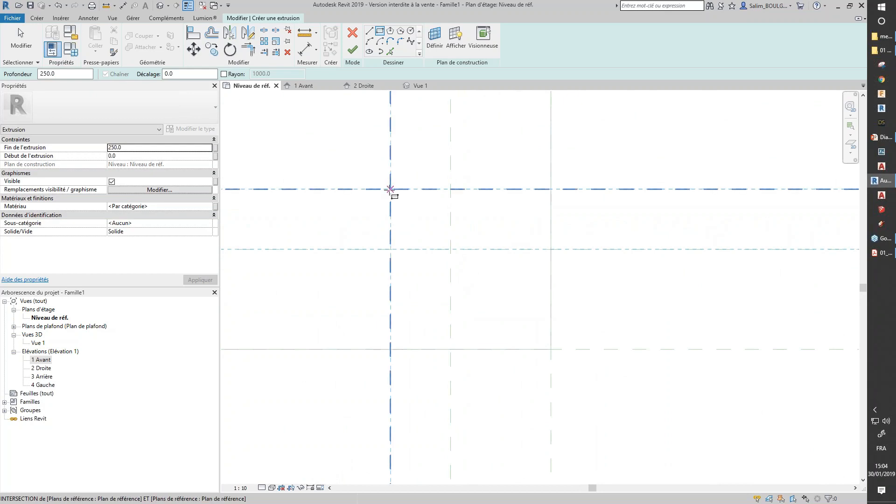
click(390, 189)
click(450, 249)
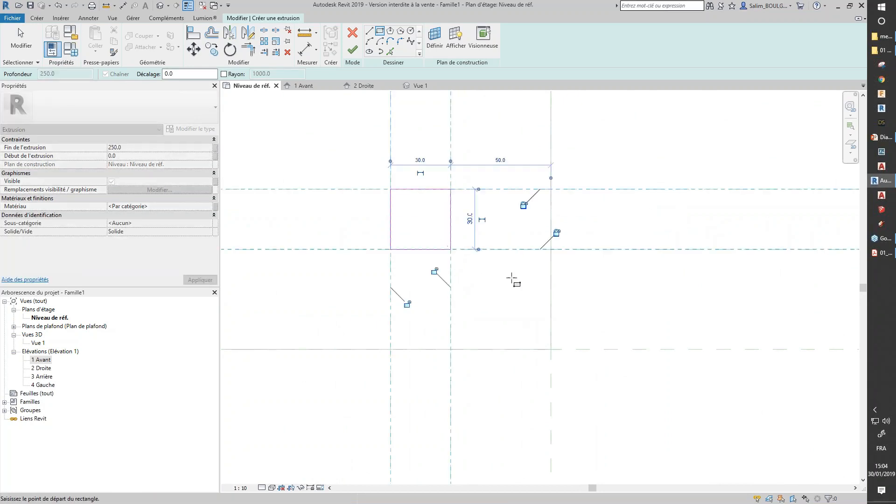
Step: Lock the four sides of the lower-right leg profile to their reference planes, and finish the extrusion
click(523, 206)
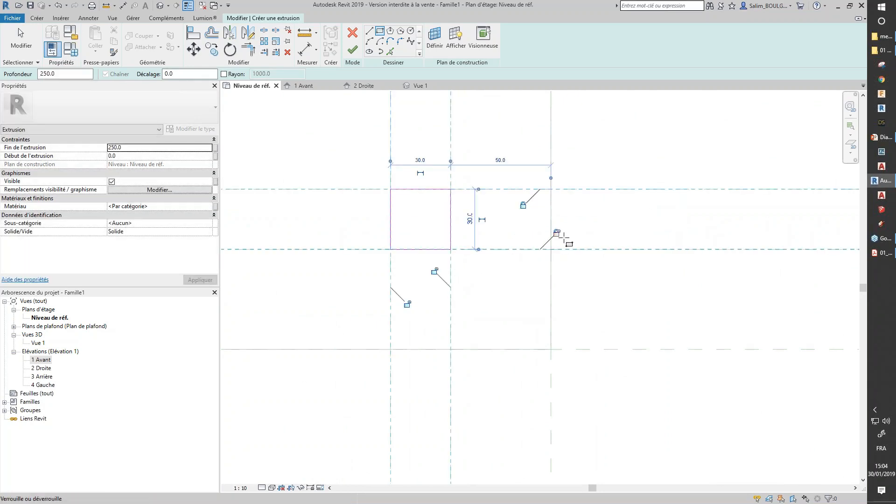
click(556, 233)
click(435, 272)
click(408, 304)
scroll(508, 300, down, 6)
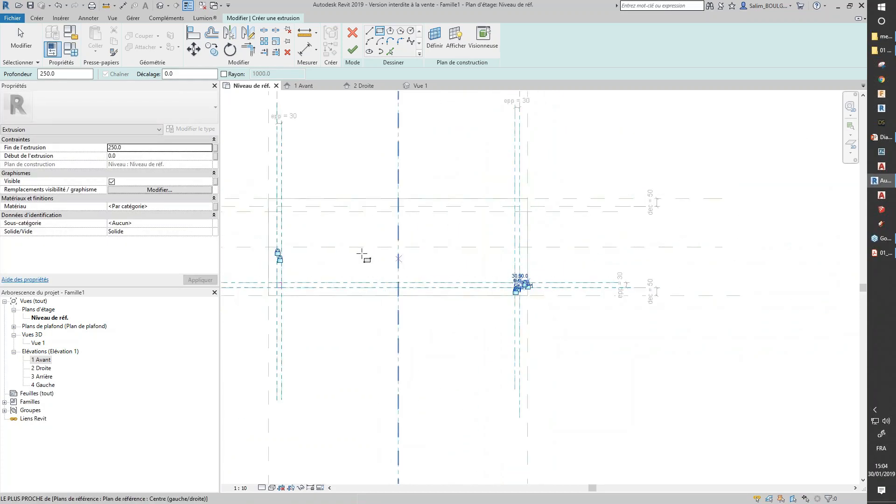
scroll(402, 270, up, 3)
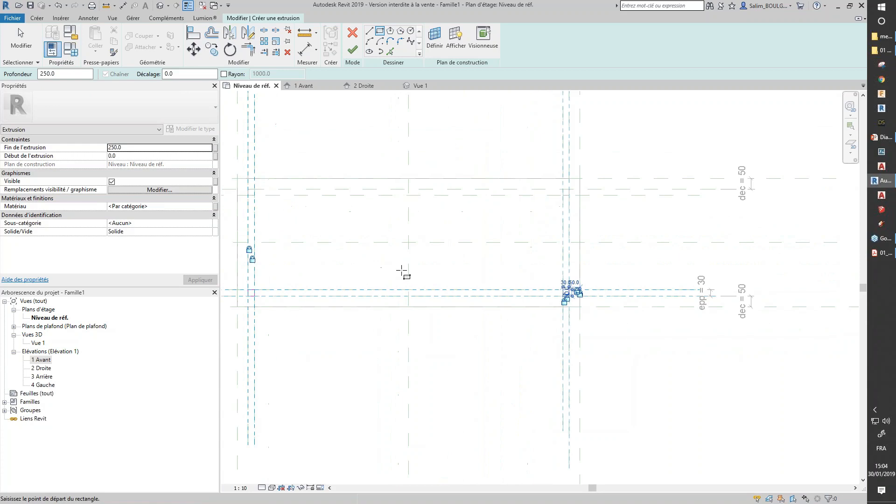
click(353, 49)
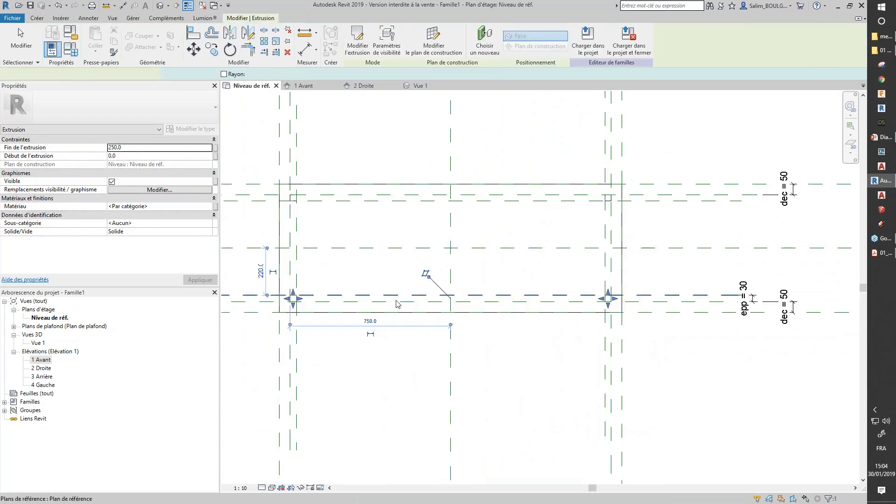
Step: In the 1 Avant elevation, stretch the front leg extrusion so its top sits partway below the tabletop and its base above the reference level
double_click(47, 360)
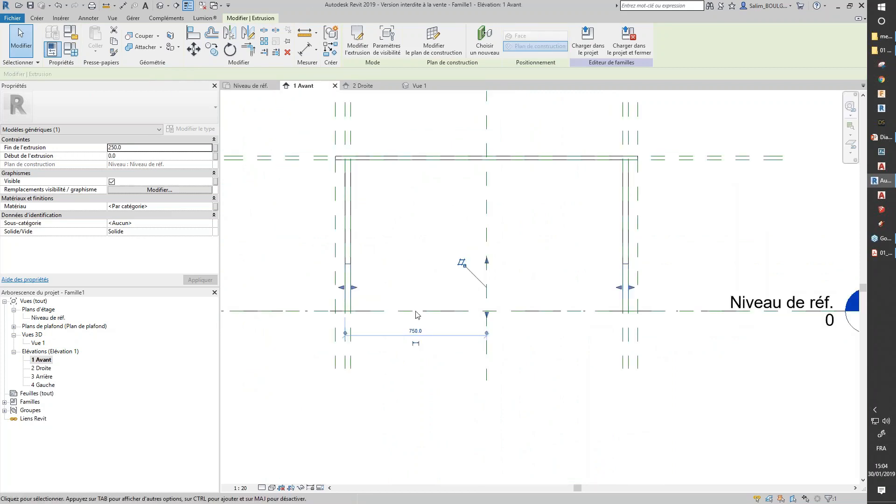
scroll(406, 299, up, 2)
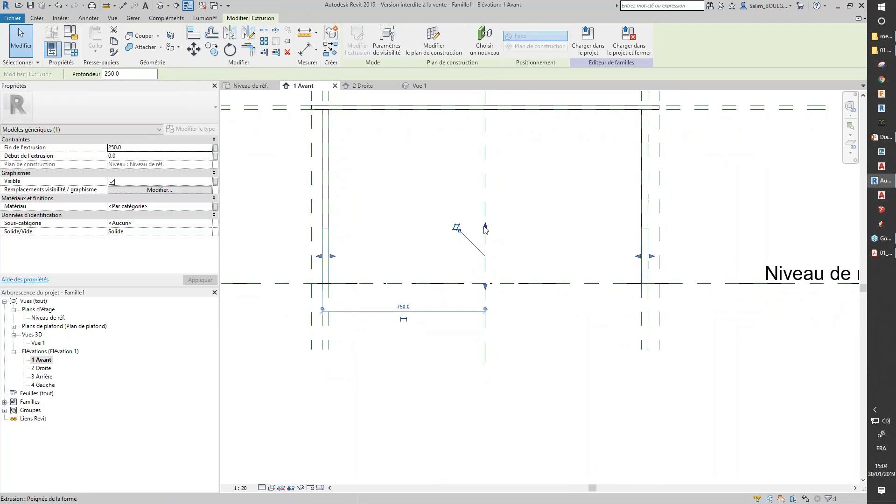
drag(485, 228, 484, 171)
drag(485, 285, 524, 220)
click(446, 230)
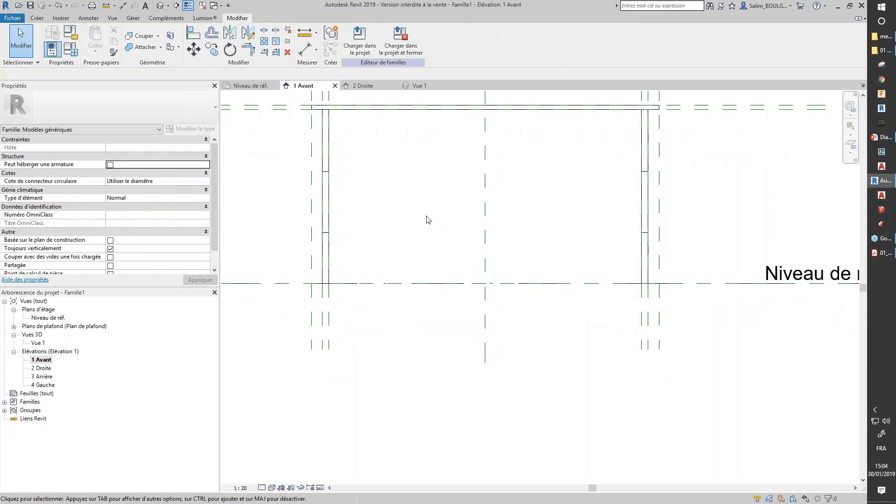
Step: Align the top of the front leg extrusion to the reference plane under the tabletop
key(a)
key(l)
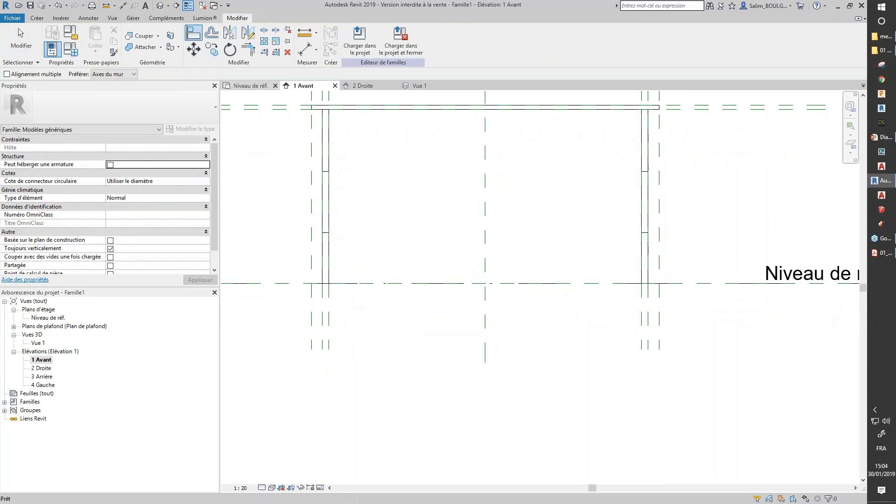
click(253, 110)
click(326, 172)
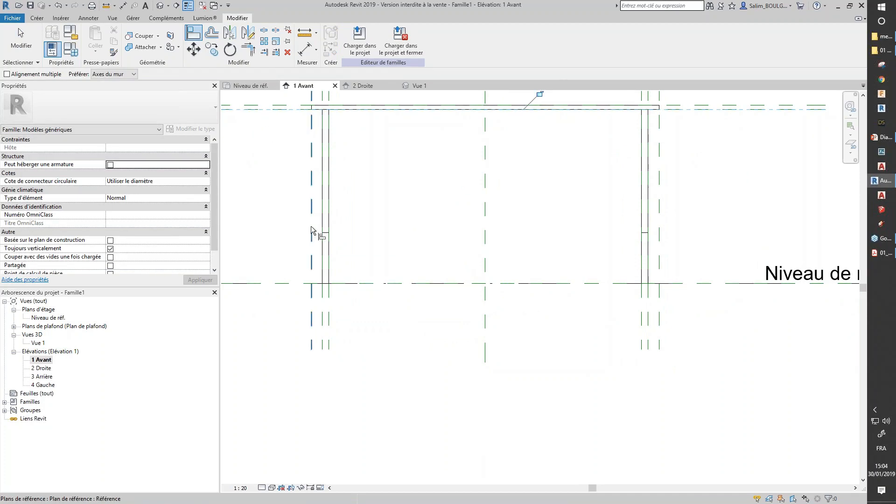
Step: Align and lock the bottom of the front leg extrusion to the reference level, and check the table in 3D
click(263, 282)
click(326, 233)
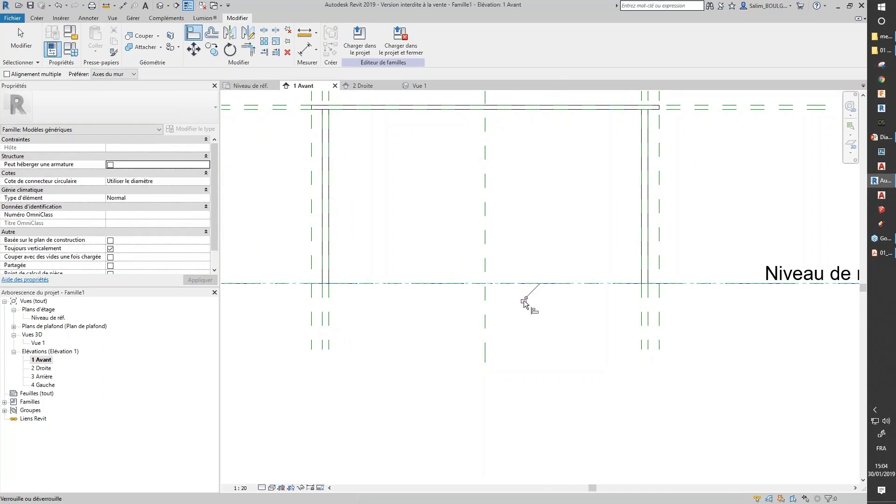
middle_drag(468, 193, 471, 250)
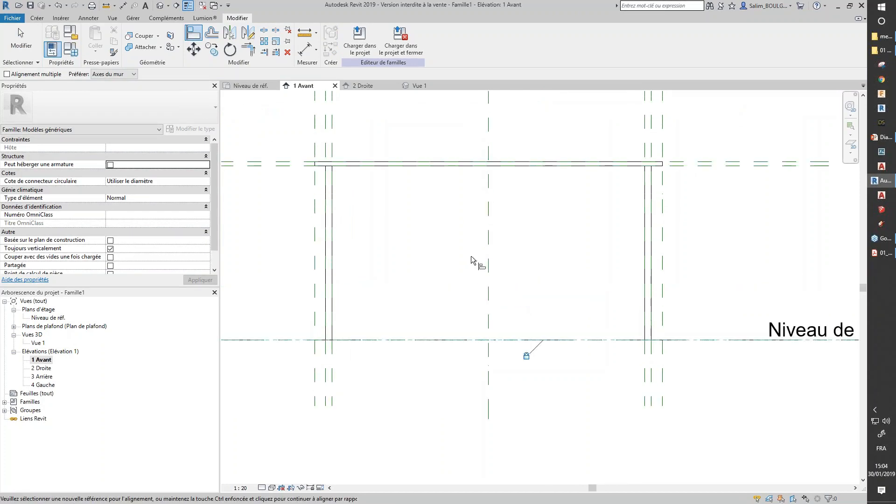
key(Escape)
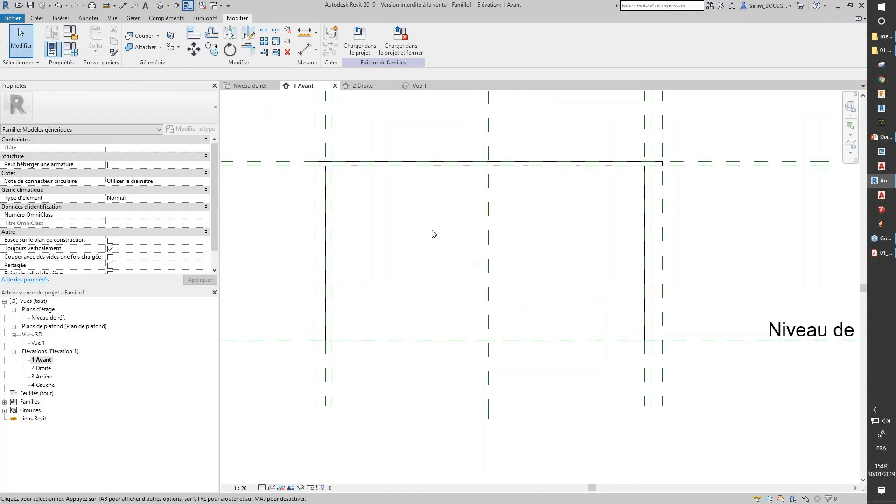
click(419, 86)
scroll(513, 266, up, 2)
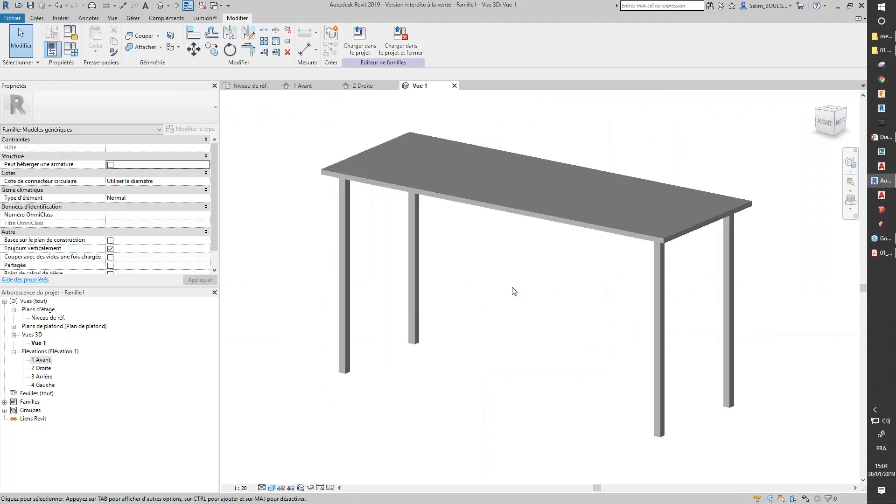
Step: Start a new family parameter named "visu pied avant" and make it an instance (Occurrence) parameter
shift+middle_drag(523, 289, 566, 290)
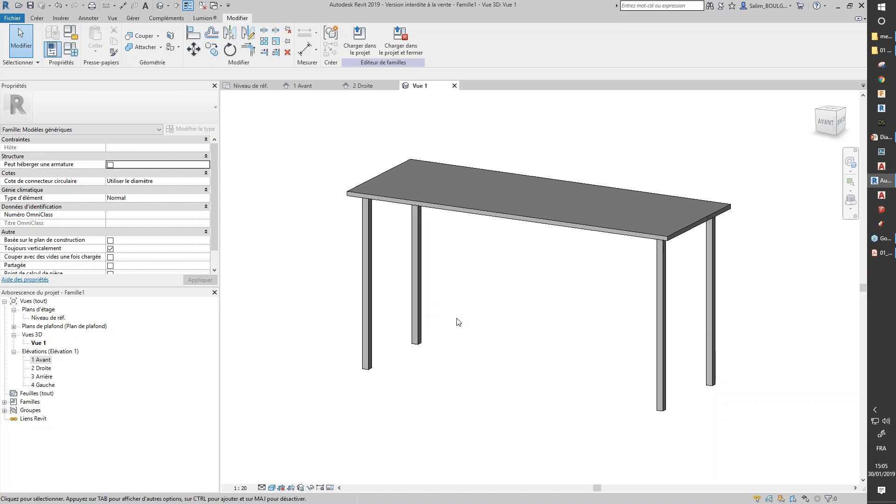
click(73, 52)
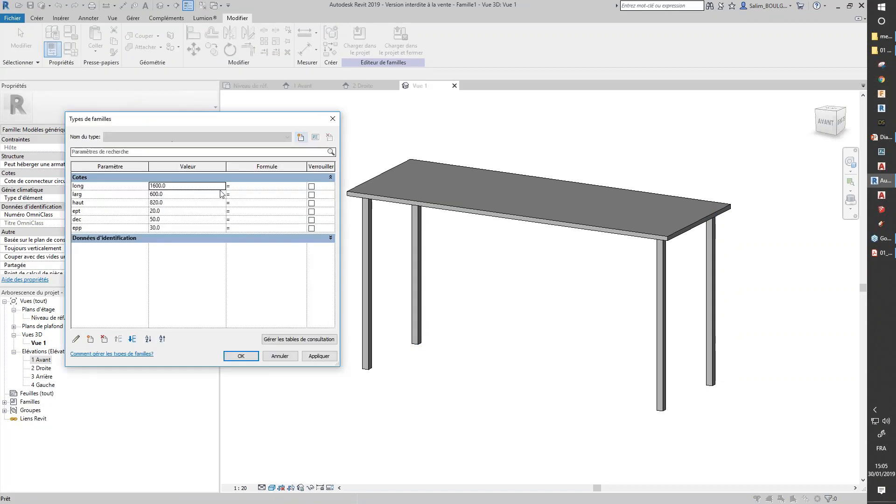
click(91, 340)
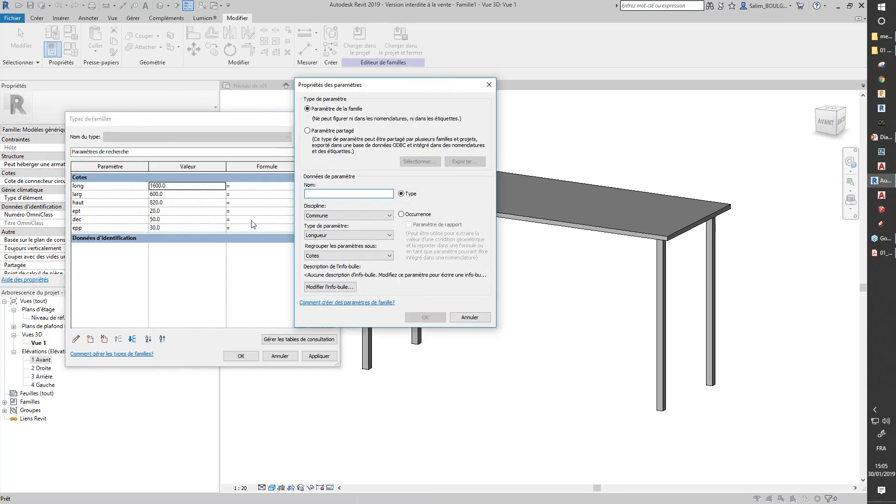
text(visu pied)
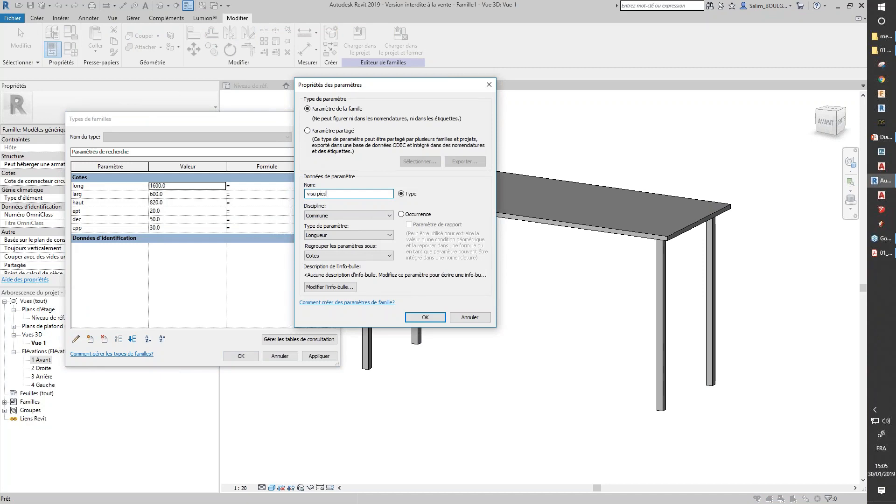
key(Left)
key(Left)
click(402, 215)
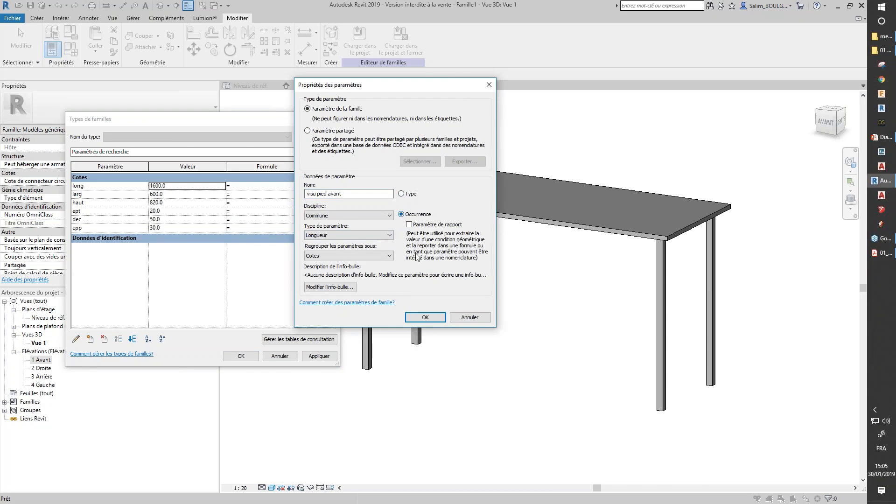
Step: Set the type of the visu pied avant parameter to Oui/Non, group it under Visibilité, and accept the new parameter
click(352, 235)
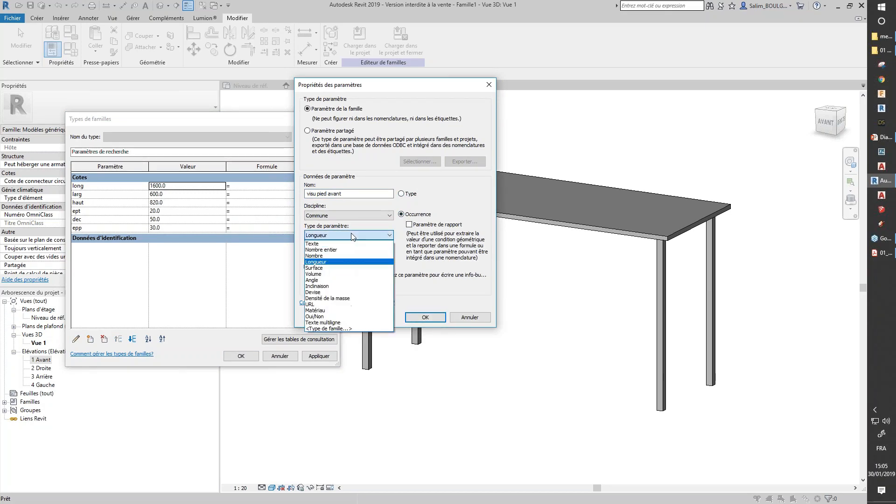
click(320, 317)
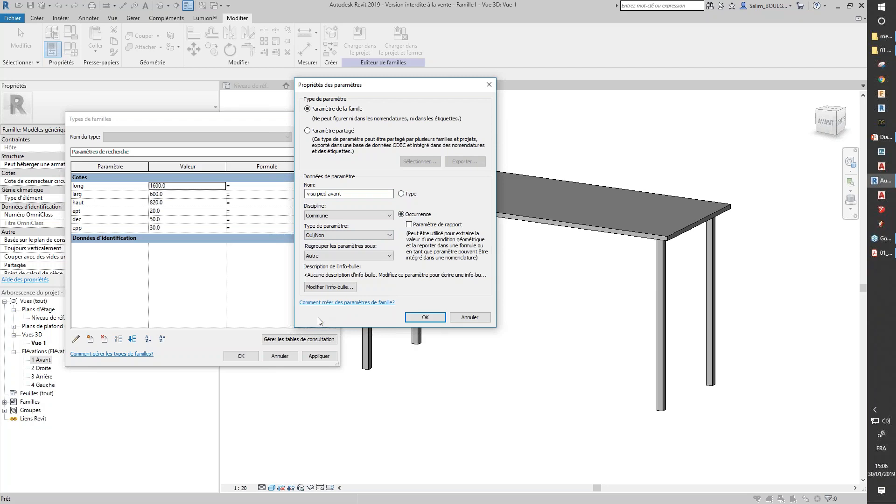
click(325, 255)
scroll(394, 310, down, 4)
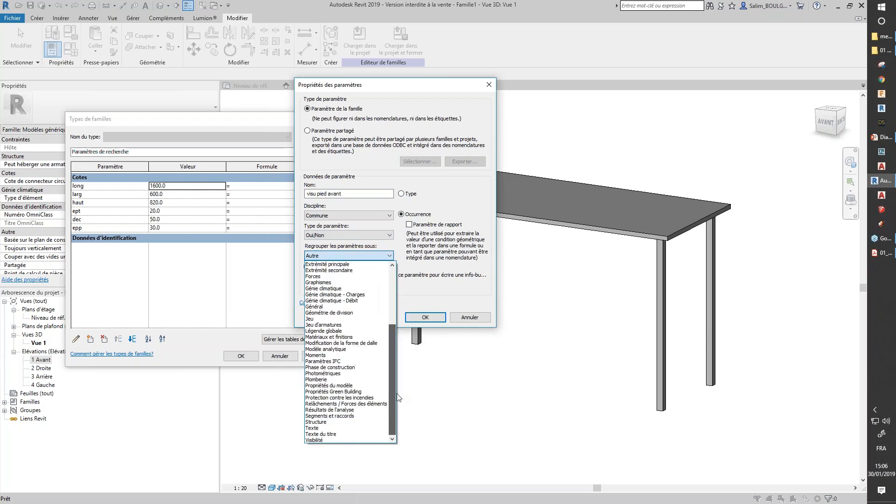
click(323, 441)
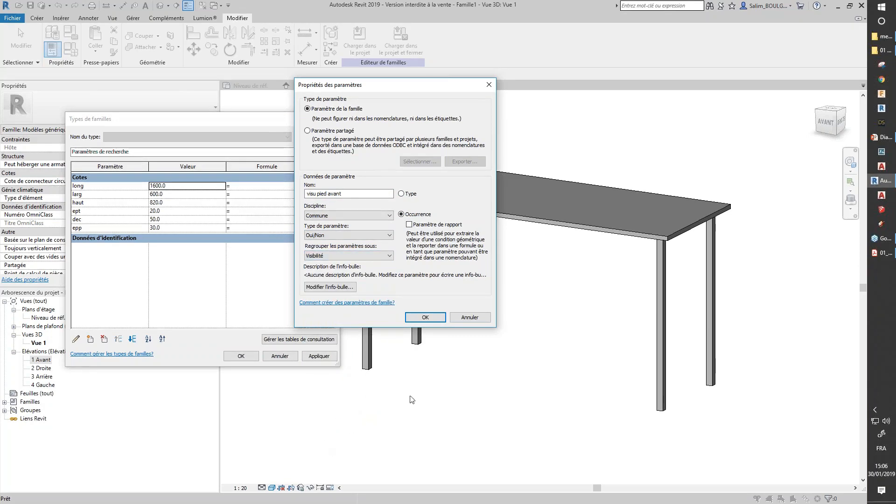
click(425, 318)
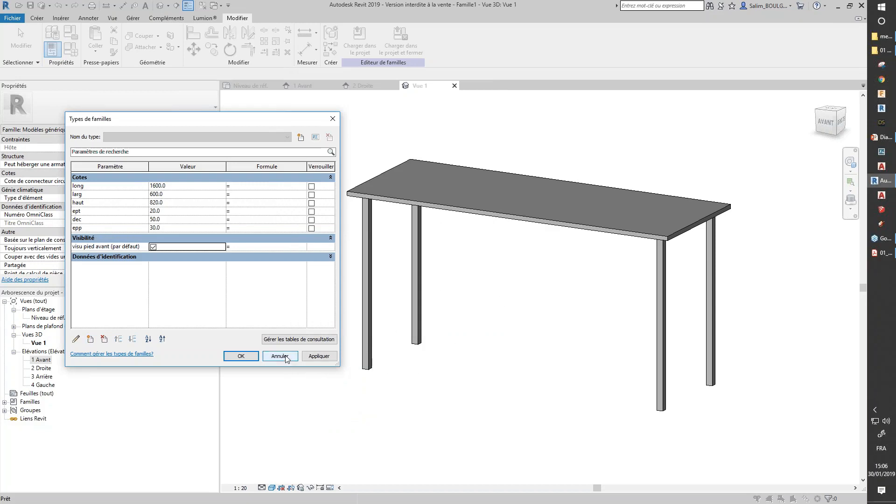
click(241, 356)
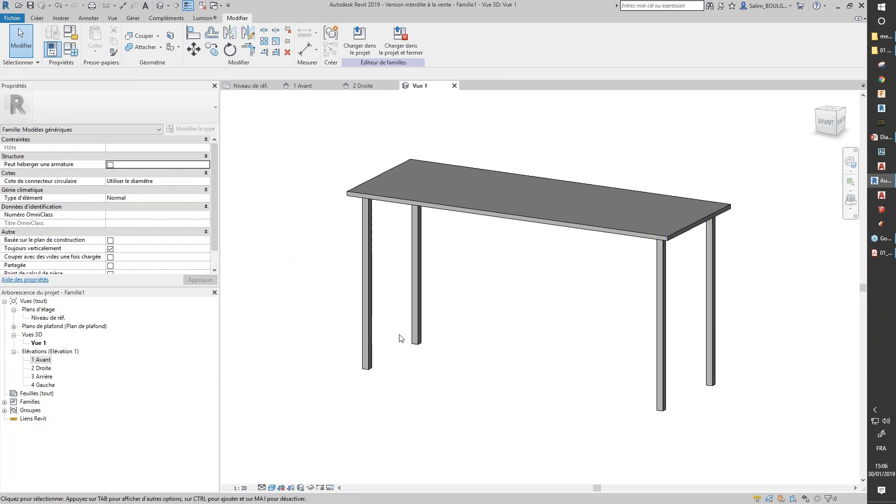
click(71, 49)
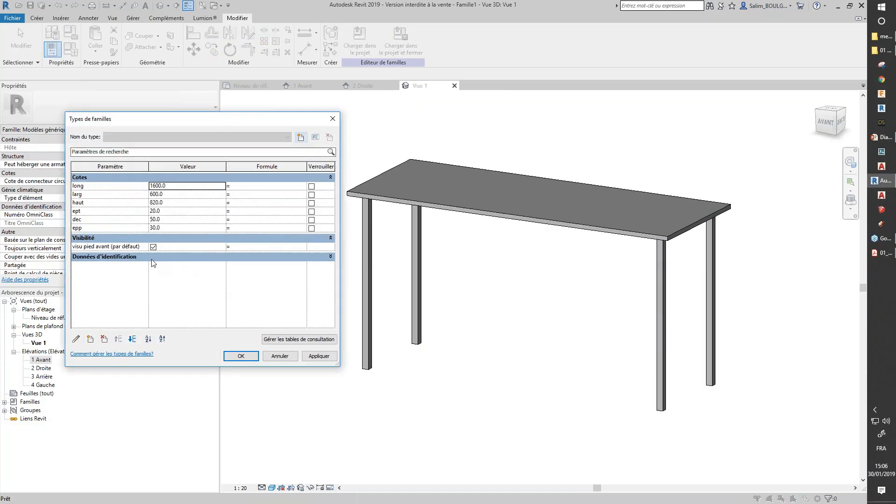
click(281, 356)
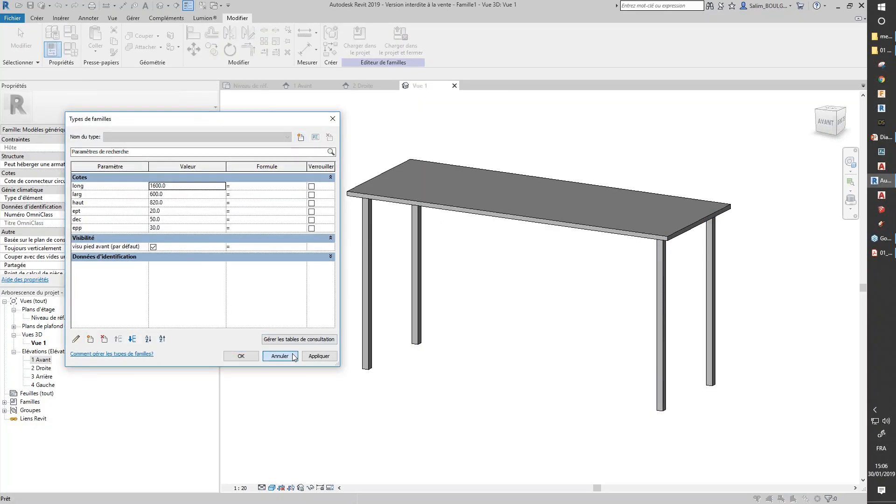
Step: For the rear leg extrusion's Visible property, start a new instance parameter named "visu pied arriere"
click(418, 327)
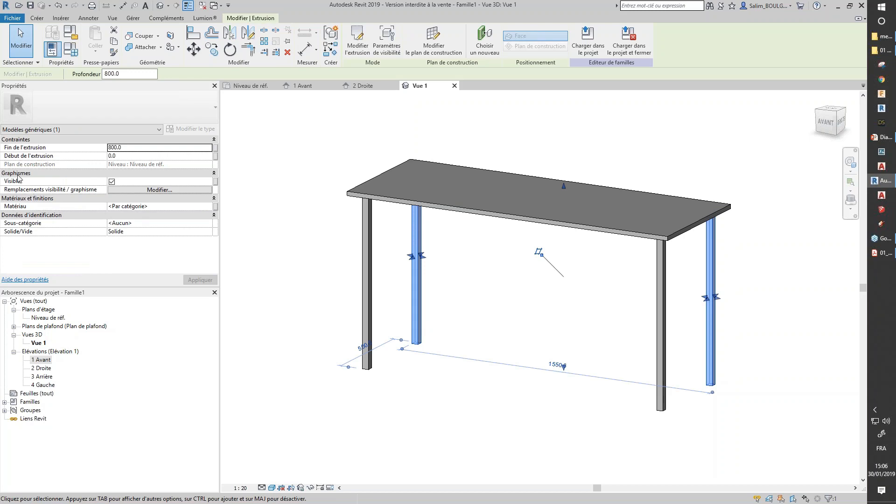
click(216, 186)
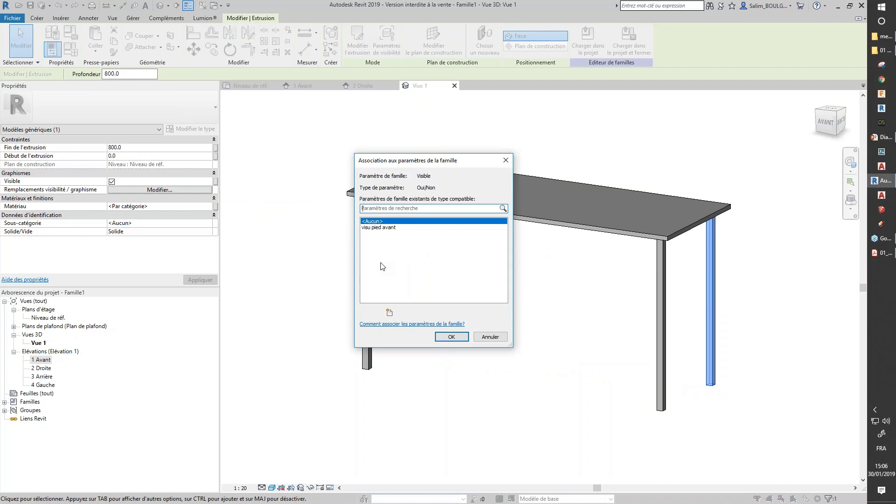
click(389, 313)
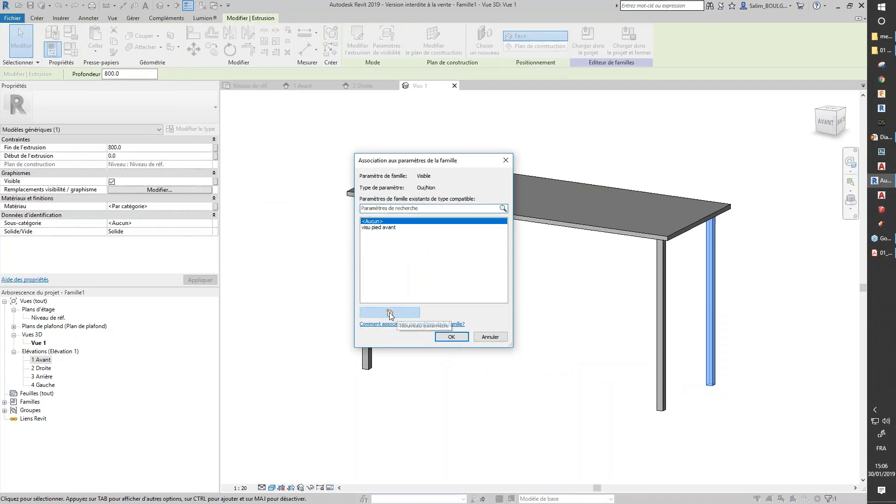
text(visu pied arriere)
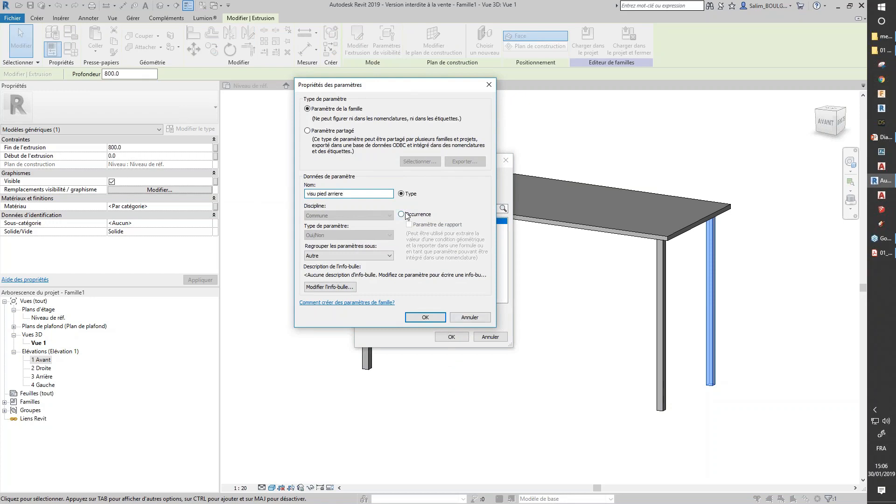
click(402, 215)
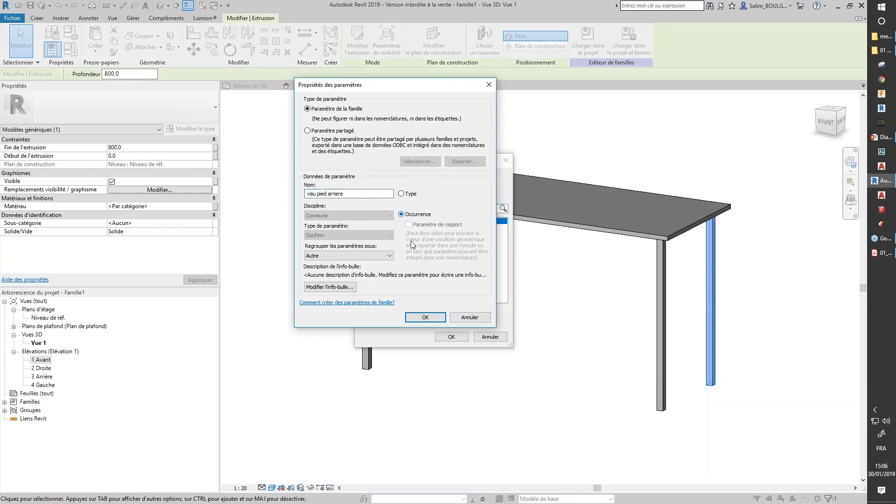
Step: Group visu pied arriere under Visibilité and associate it with the visibility of the rear leg extrusion
click(328, 256)
scroll(394, 419, down, 1)
scroll(393, 418, down, 4)
click(373, 383)
click(425, 317)
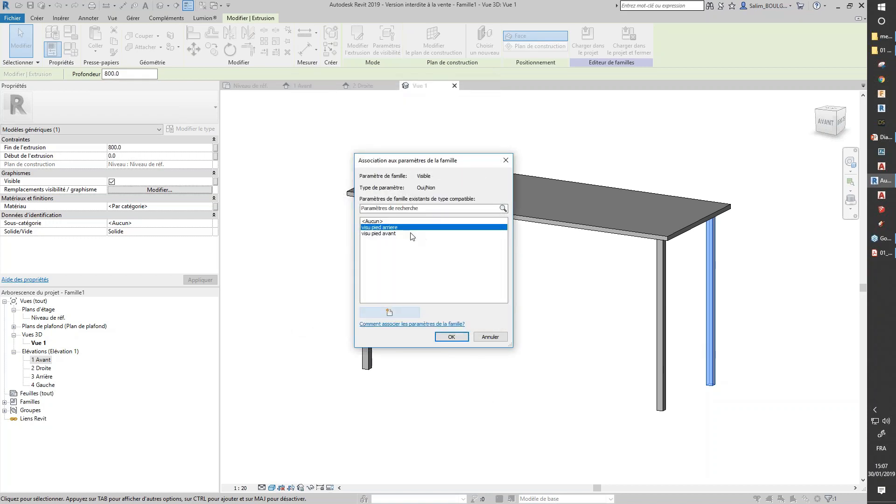
click(449, 336)
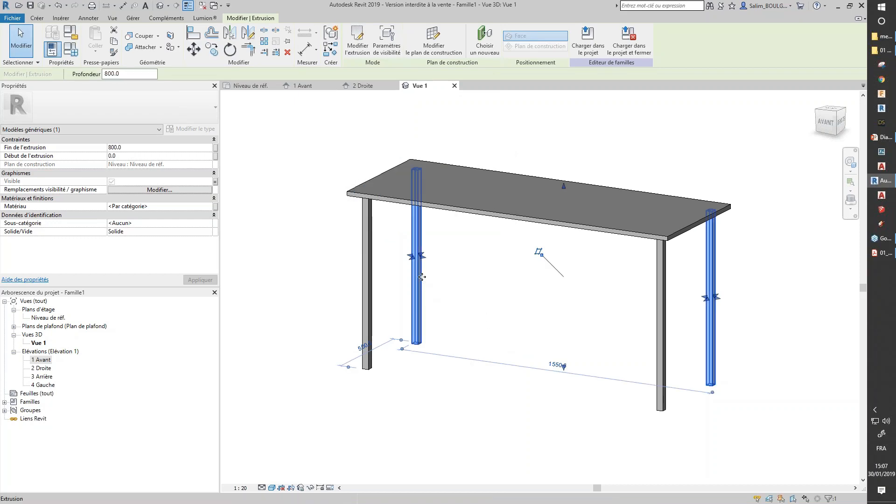
click(444, 281)
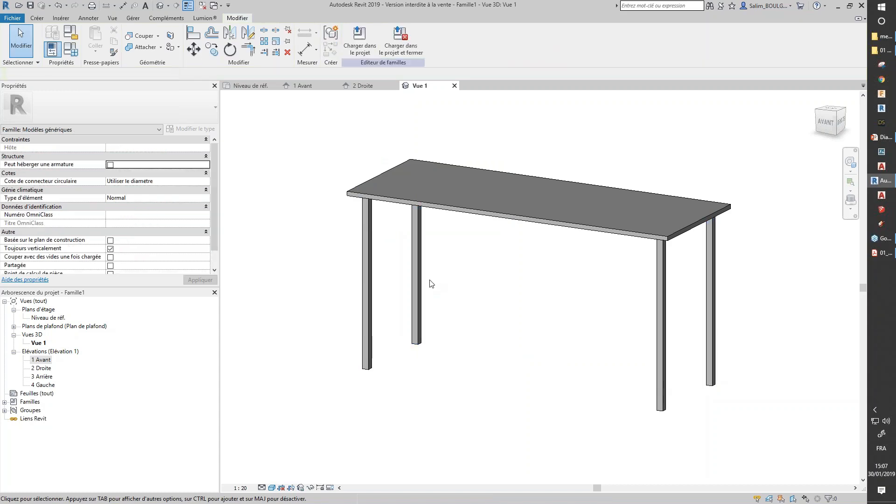
Step: Associate the Visible property of the front leg extrusion with the visu pied avant parameter
click(368, 343)
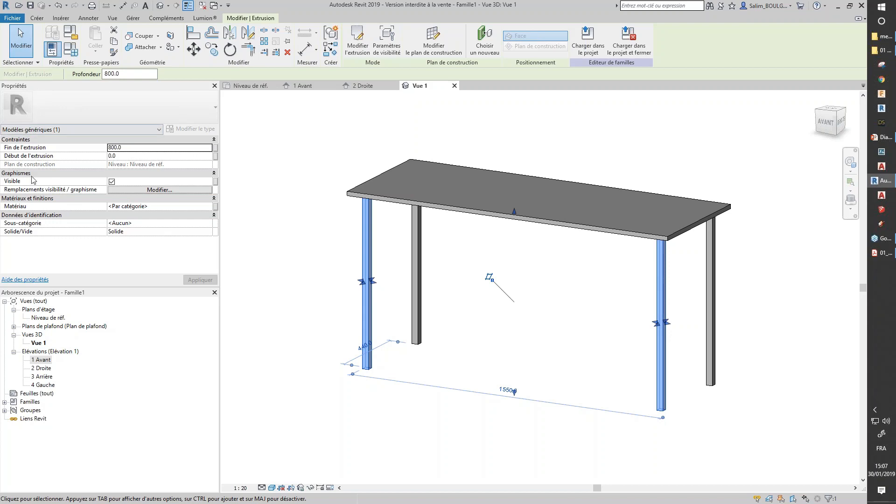
click(216, 182)
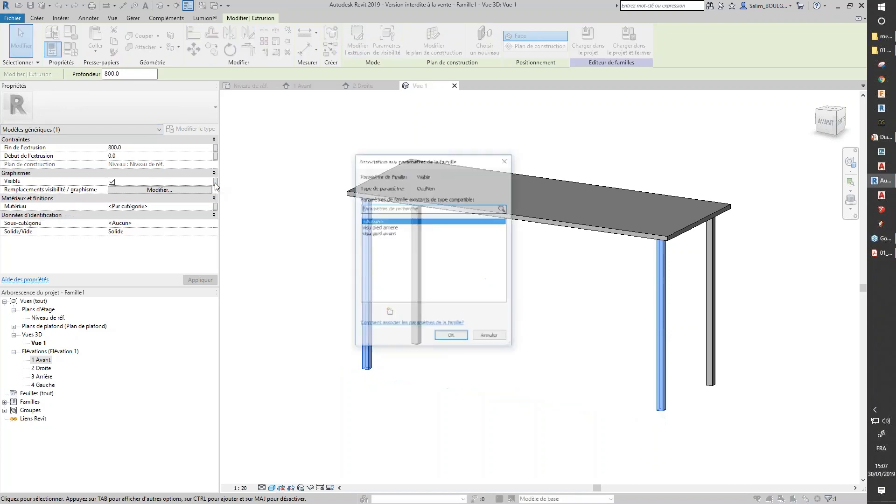
click(381, 233)
click(448, 337)
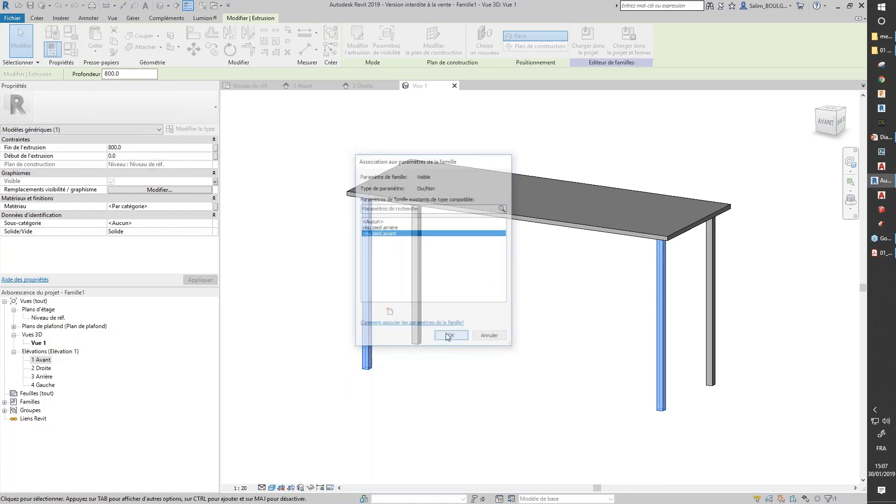
click(424, 421)
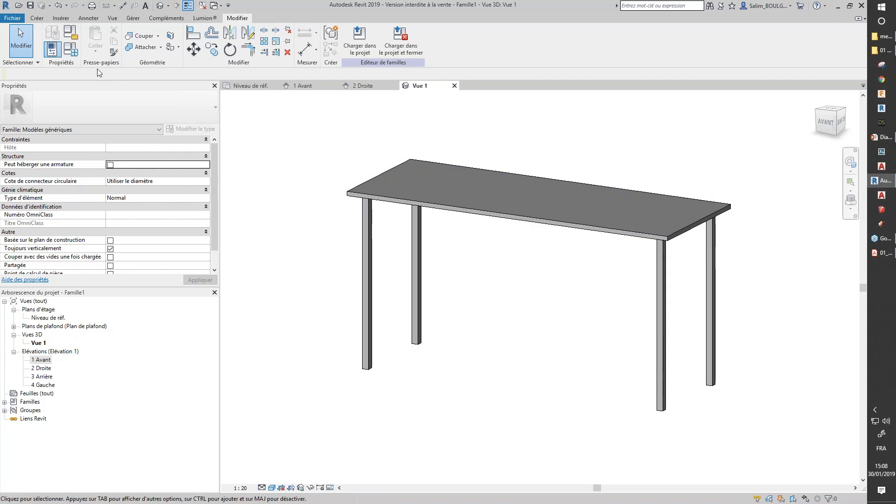
Step: Start a new family parameter named "mat pied" and make it an instance (Occurrence) parameter
click(52, 48)
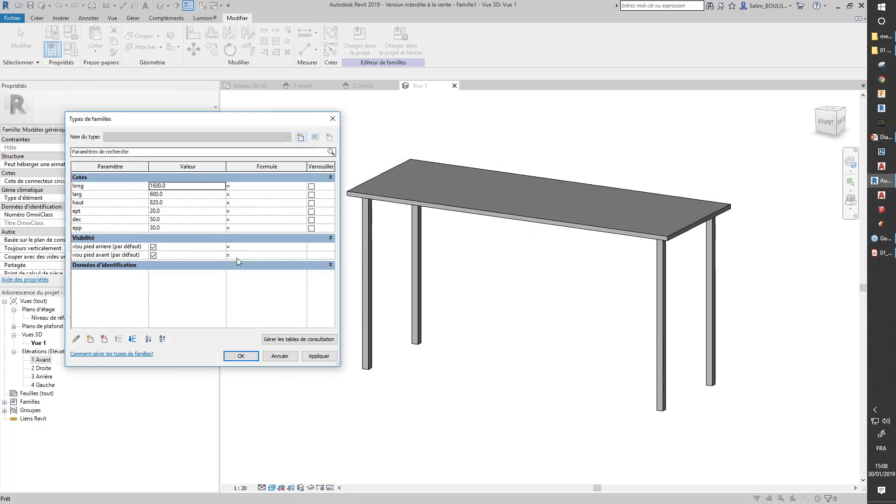
click(90, 338)
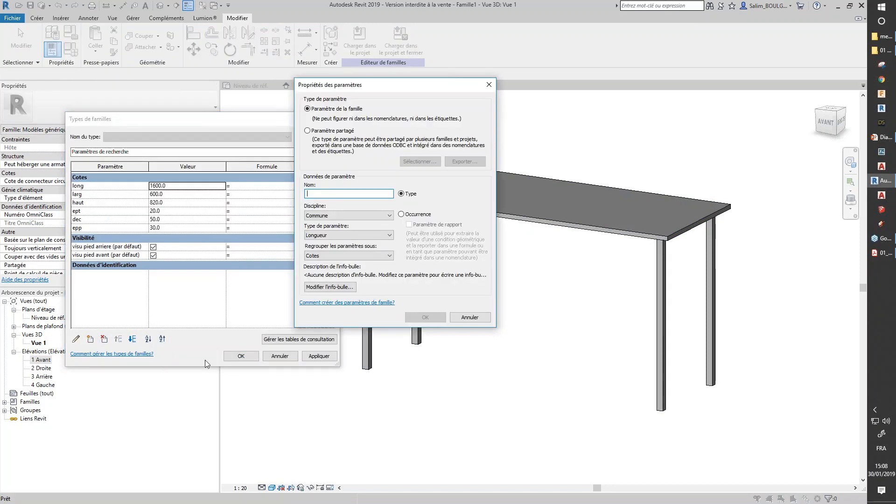
text(mat)
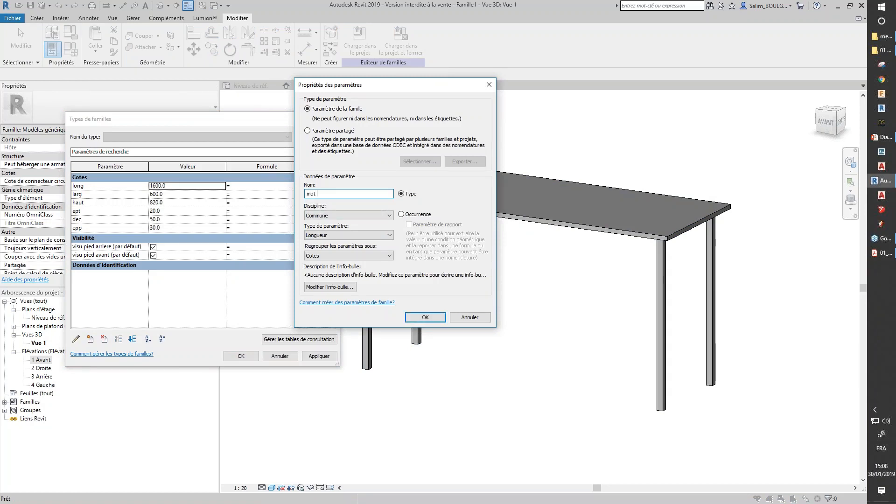
text( pied)
click(403, 215)
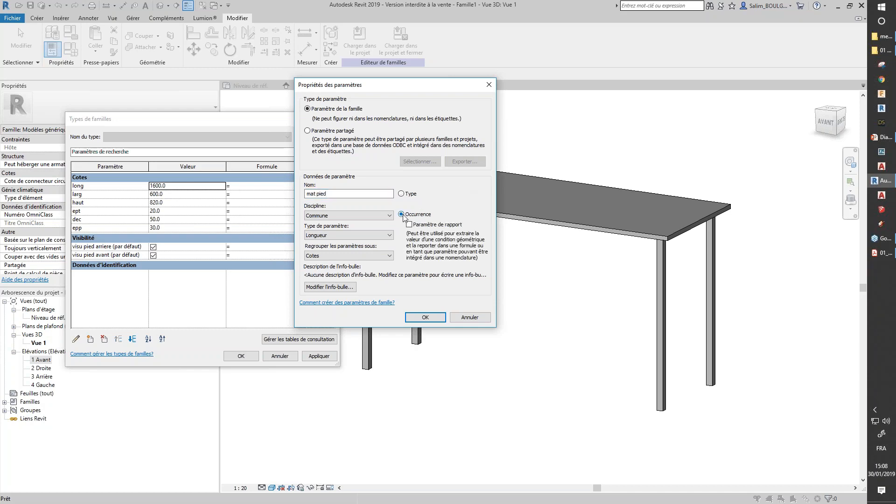
Step: Set the mat pied parameter's type to Matériau, grouped under Matériaux et finitions, and accept the family types changes
click(333, 235)
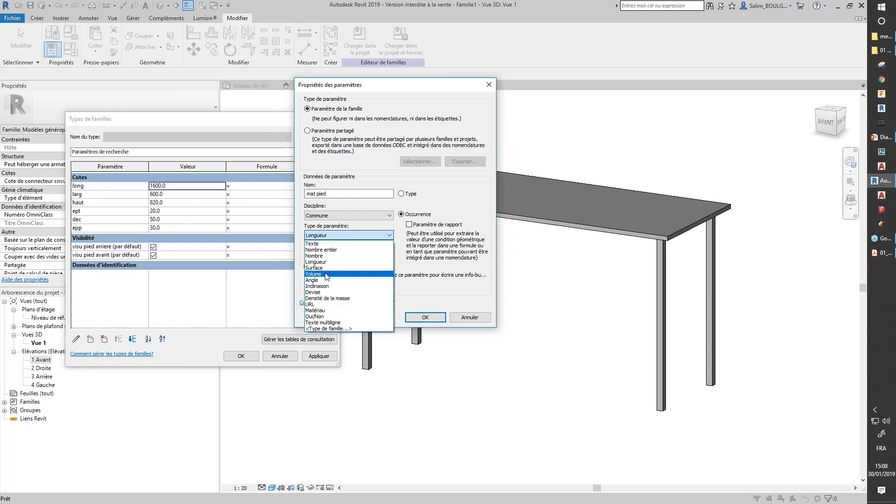
click(329, 311)
click(356, 256)
click(357, 258)
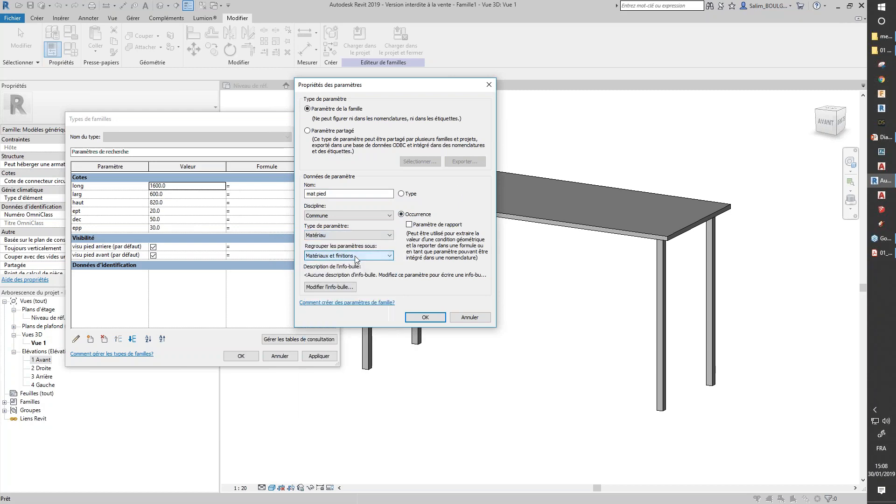
click(425, 317)
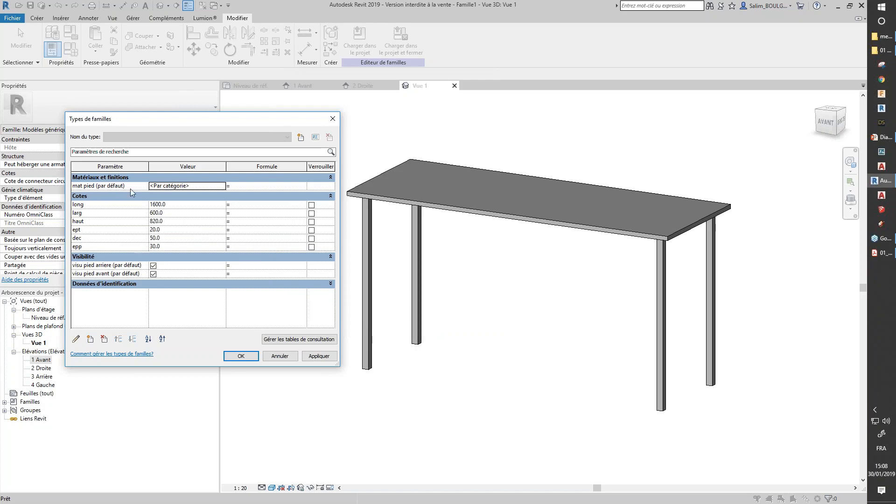
click(240, 357)
Step: Associate the Matériau property of the rear leg extrusion with the mat pied family parameter
click(415, 294)
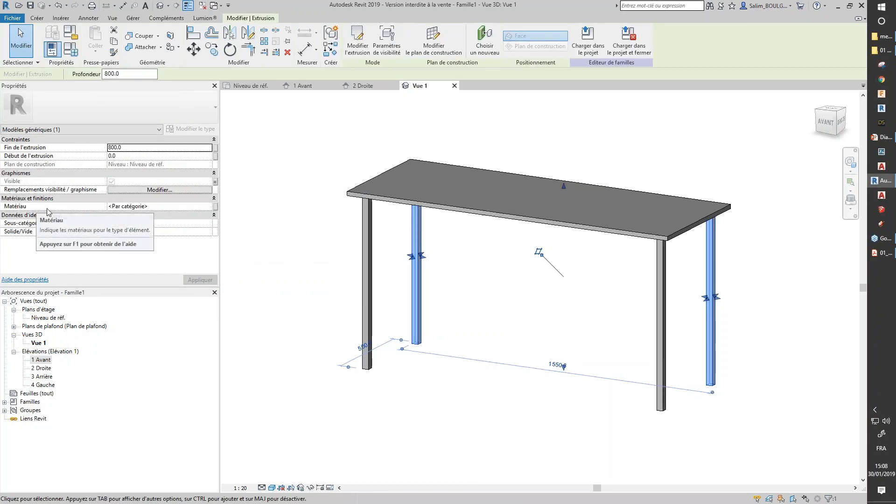
click(215, 206)
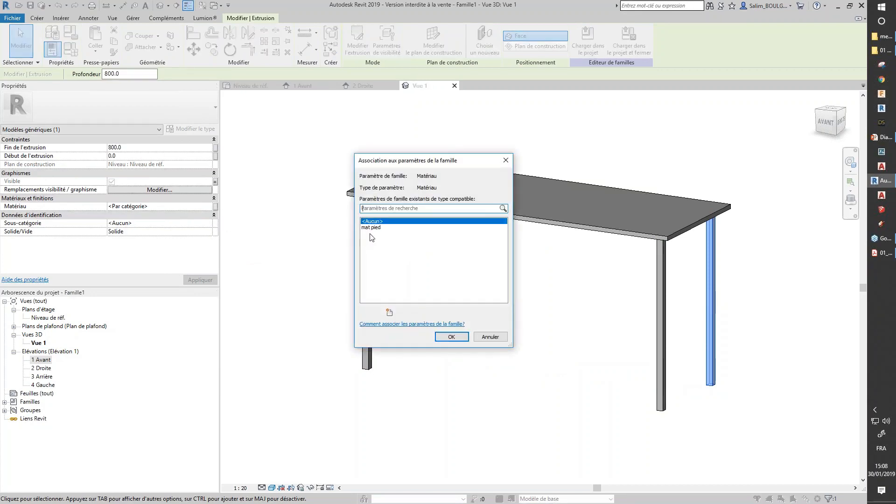
click(380, 228)
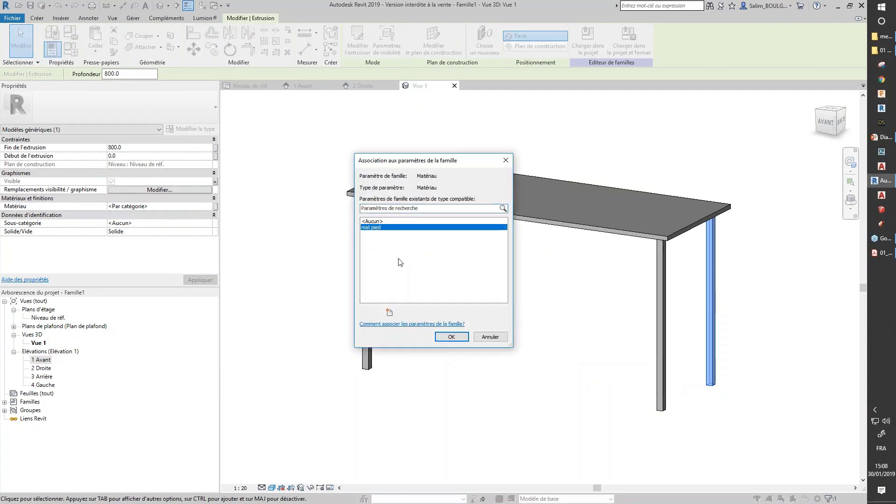
click(451, 337)
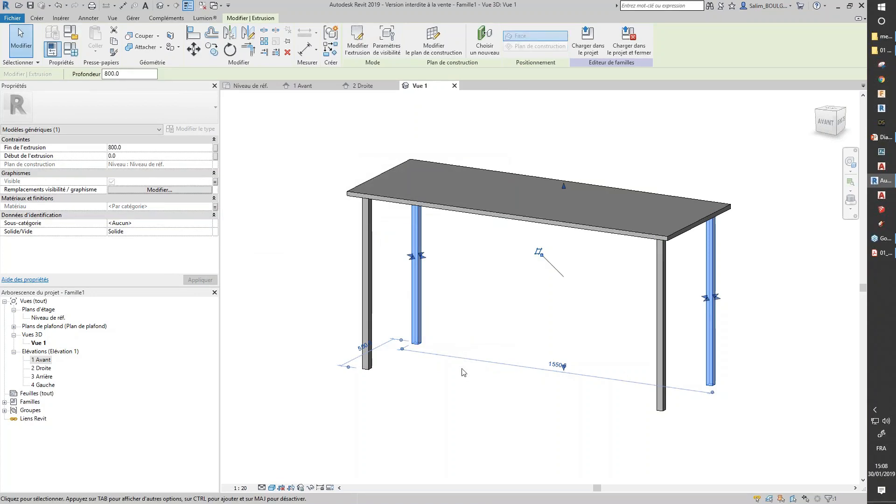
click(457, 385)
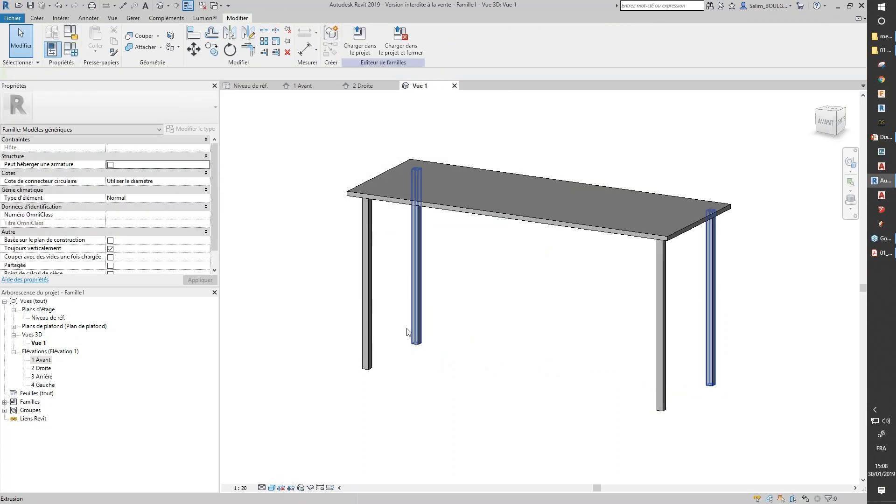
Step: Link the front leg extrusion's Matériau property to the mat pied family parameter
click(372, 289)
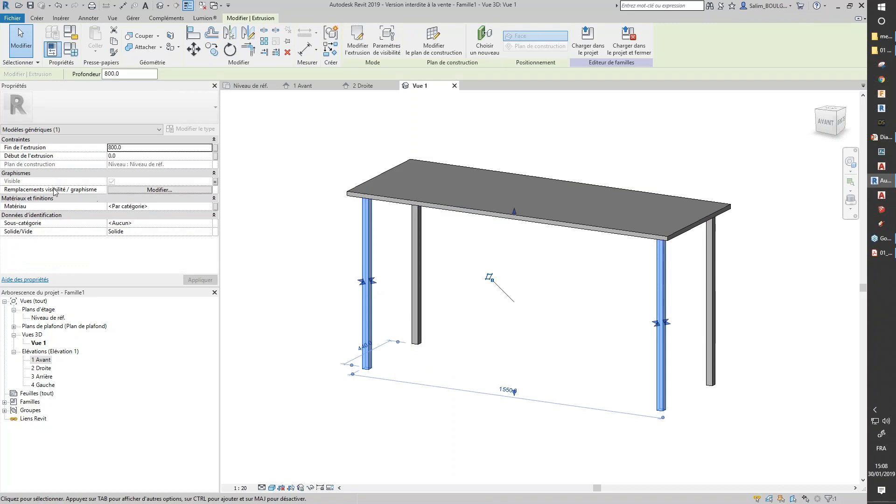
click(214, 206)
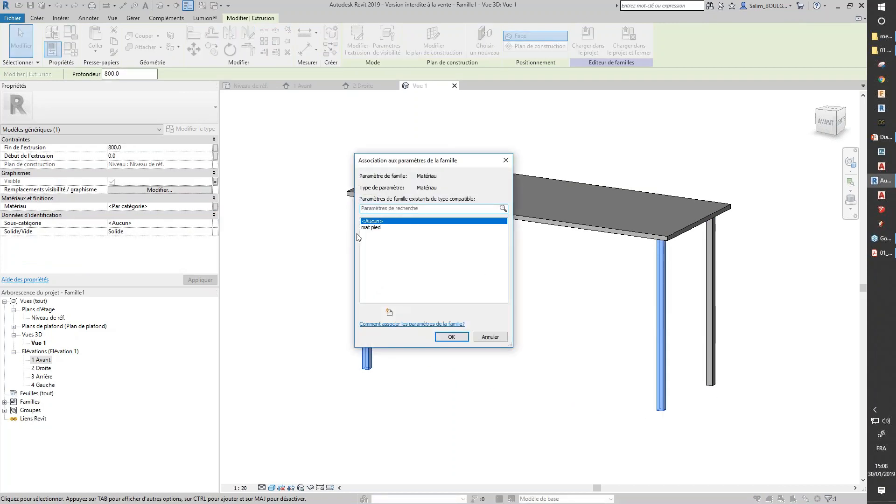
click(375, 228)
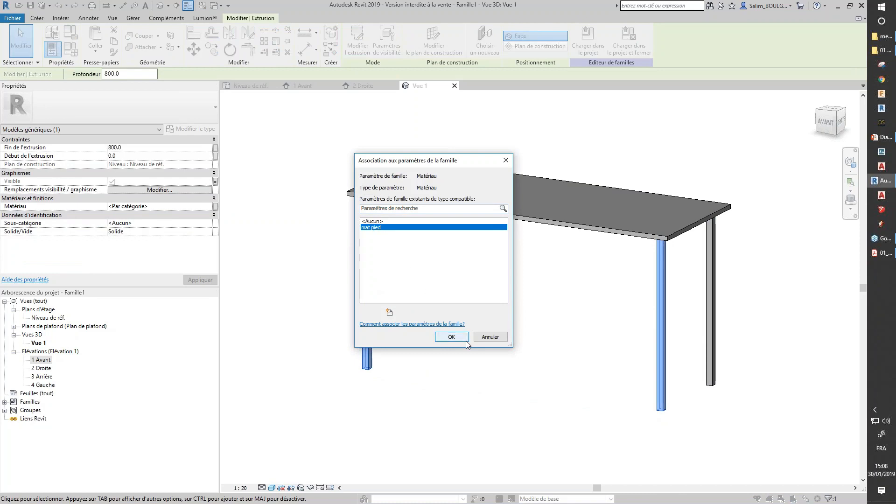
click(451, 337)
click(425, 420)
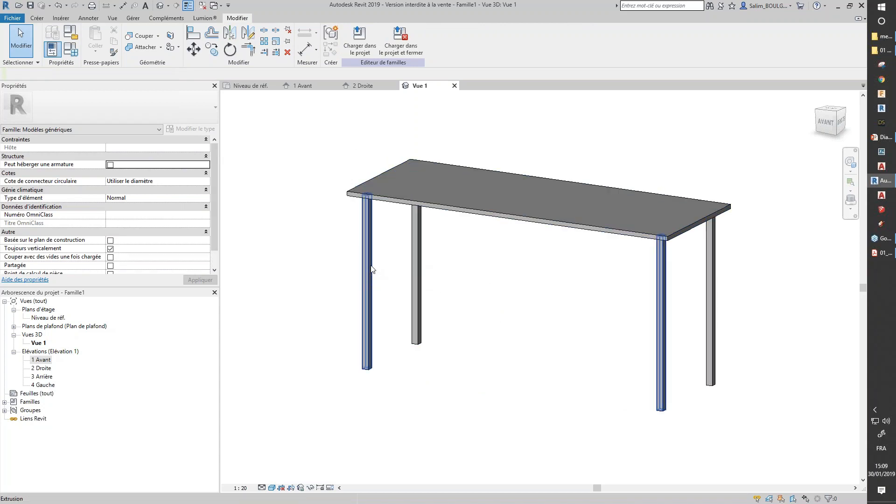
Step: Create a type parameter named "mat plateau" under Matériaux et finitions and associate it with the tabletop extrusion's material
click(488, 215)
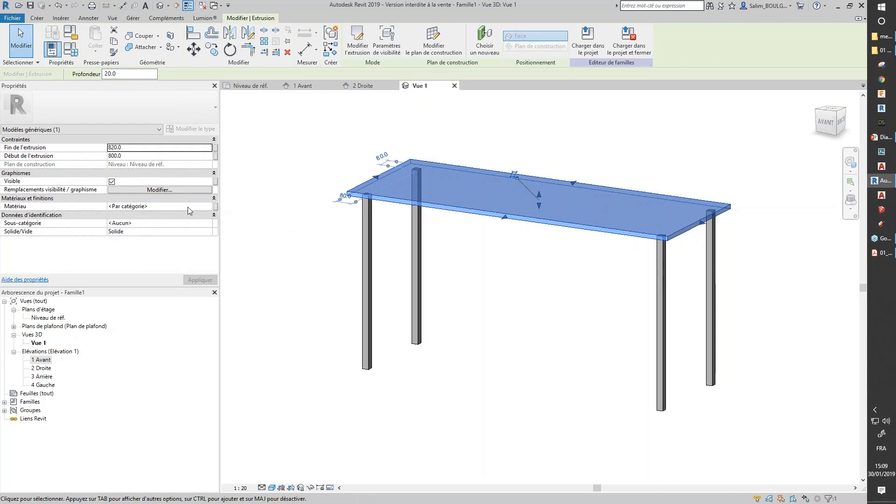
click(215, 206)
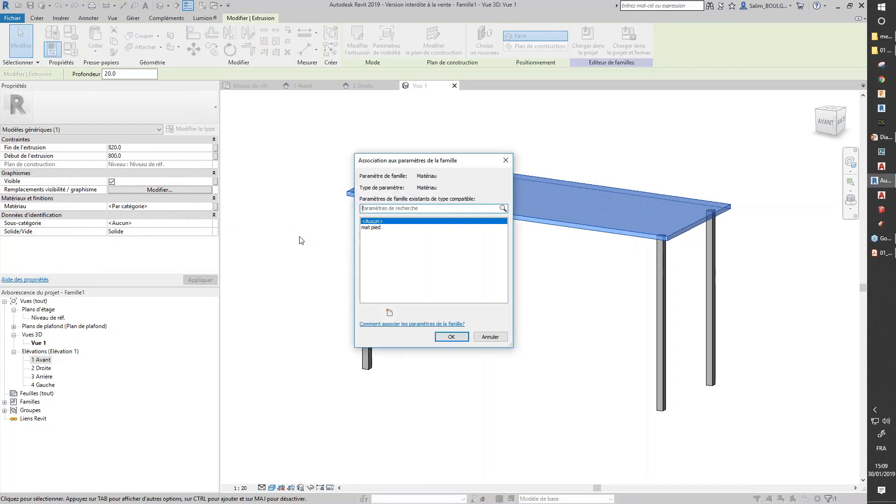
click(389, 312)
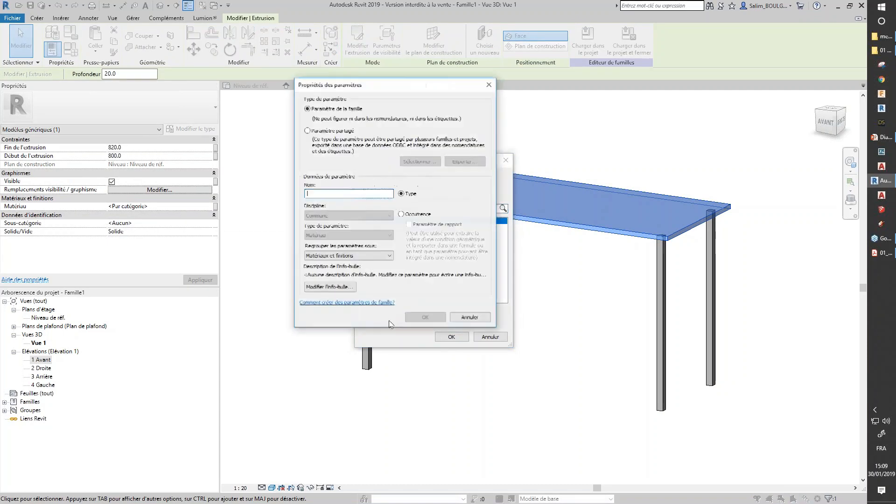
text(mat plateau)
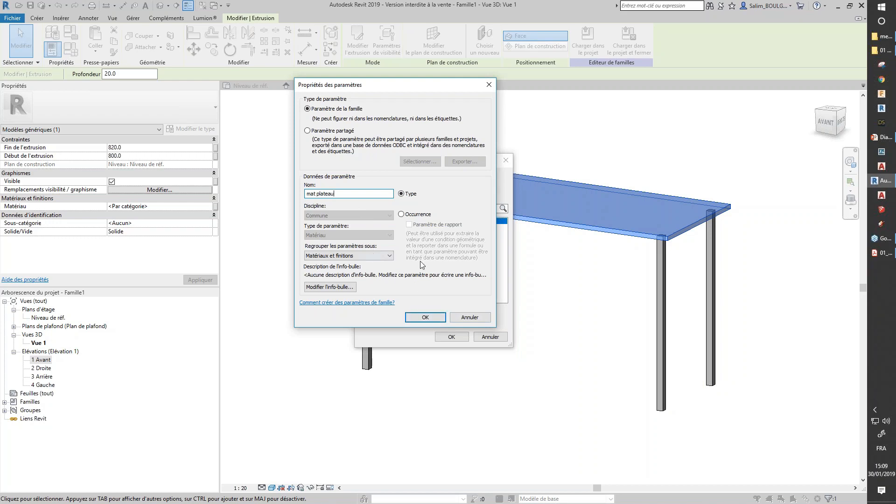
click(435, 318)
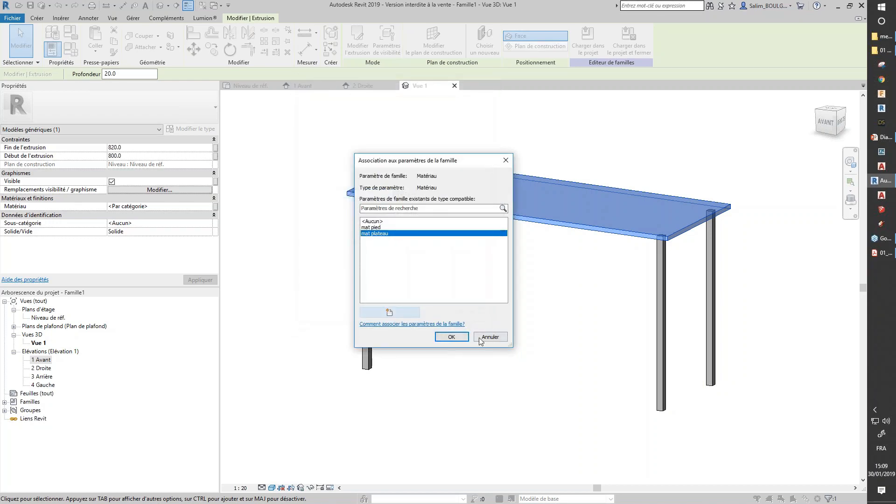
click(465, 341)
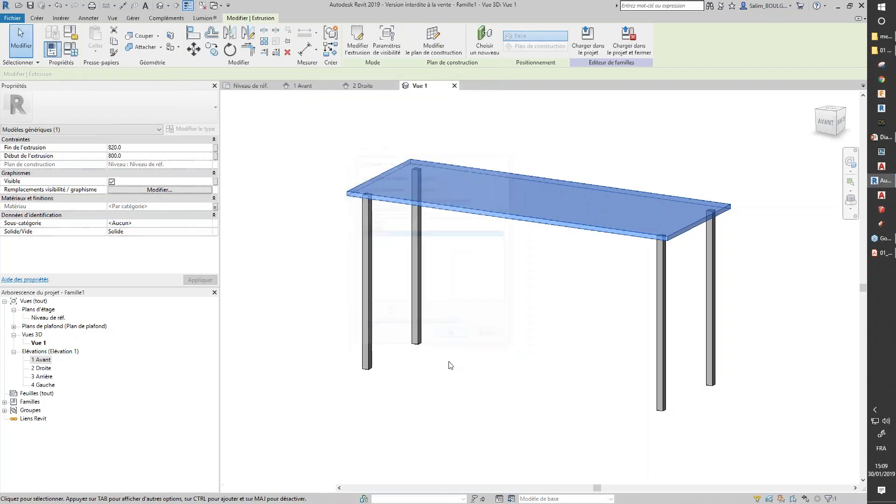
click(490, 348)
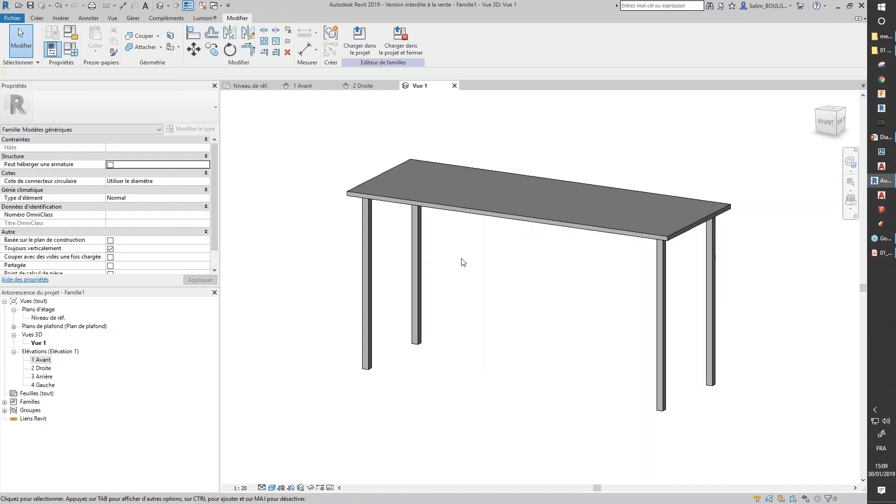
Step: Start saving the family and browse on drive E: through projet FormaBIM to the mesfamilles folder inside Revit
click(30, 5)
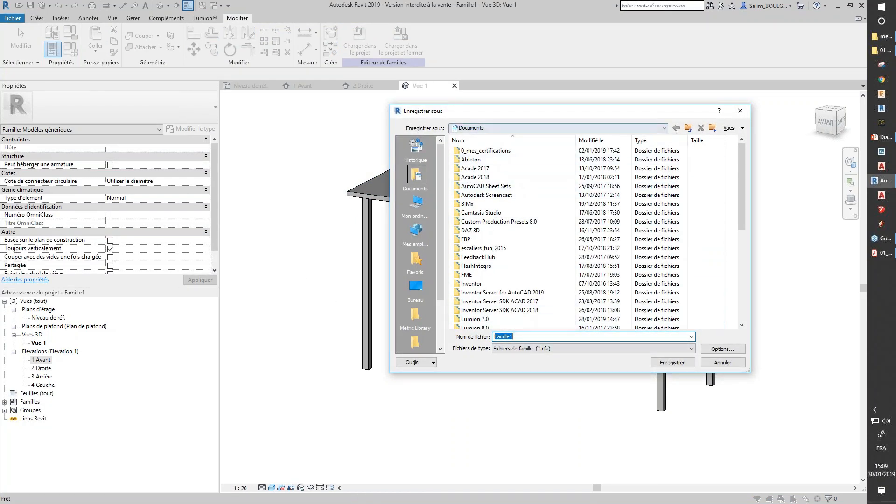
click(662, 128)
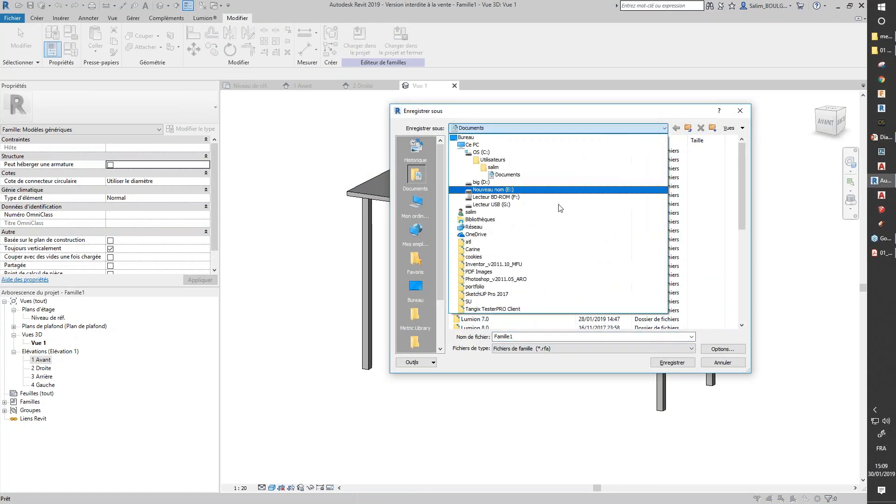
click(493, 190)
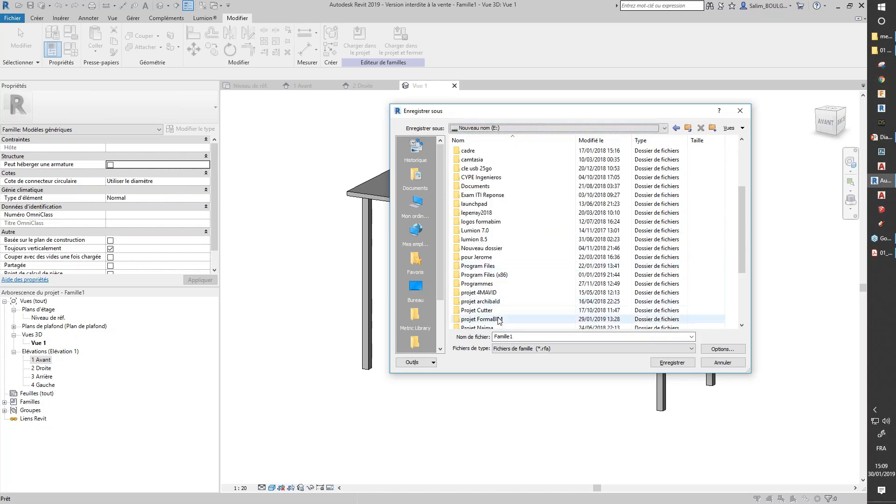
double_click(498, 319)
scroll(513, 260, down, 3)
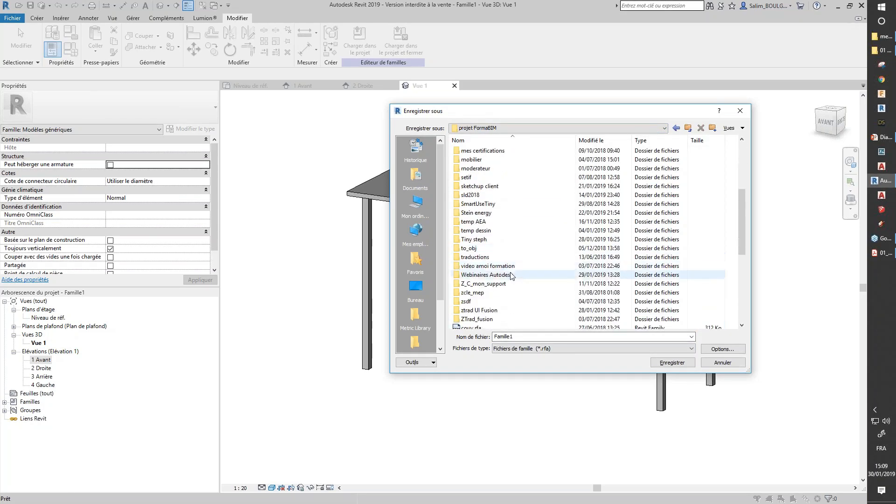
double_click(485, 284)
double_click(468, 150)
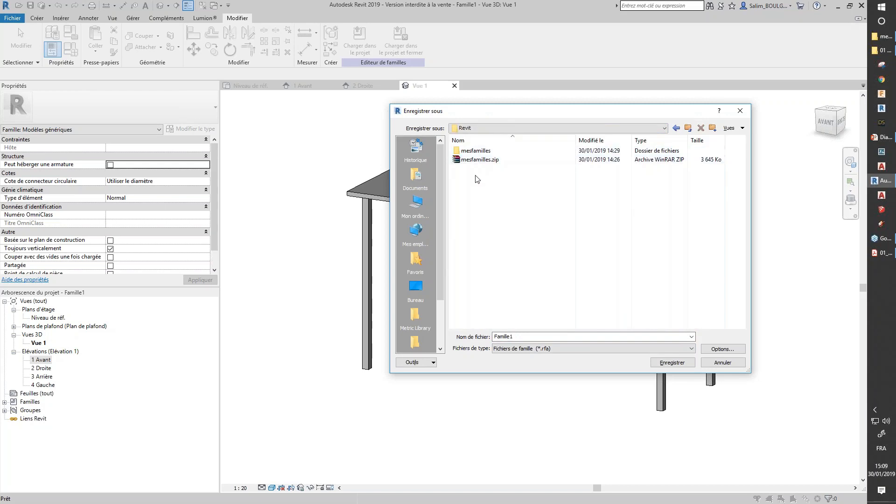
double_click(476, 151)
double_click(476, 151)
Step: Name the family file tablewebinaire, check the save options and save it
double_click(520, 339)
text(tab)
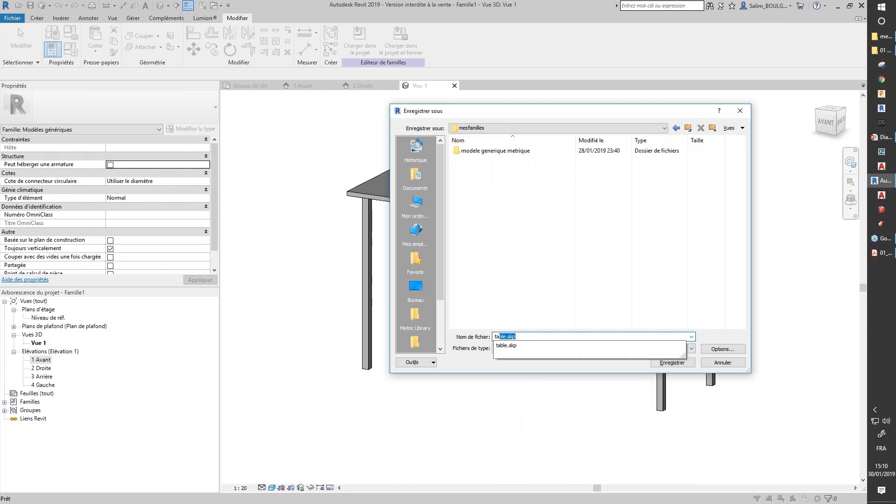
text(lewebinaire)
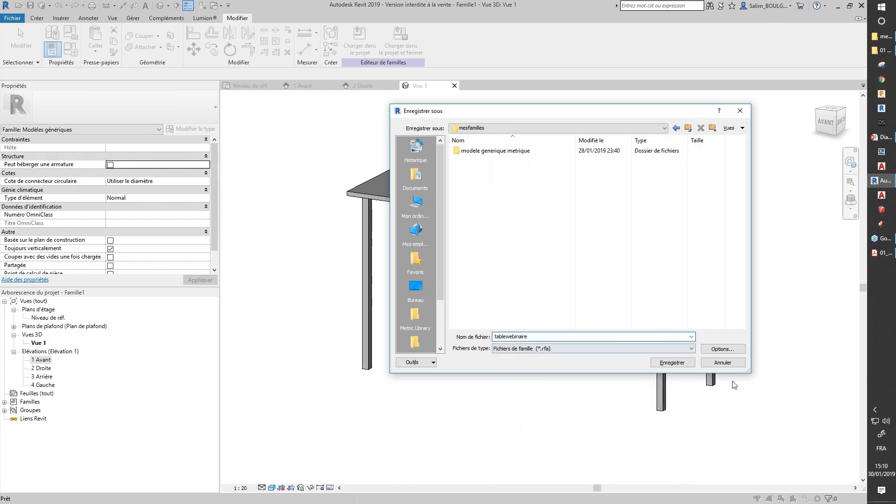
click(722, 350)
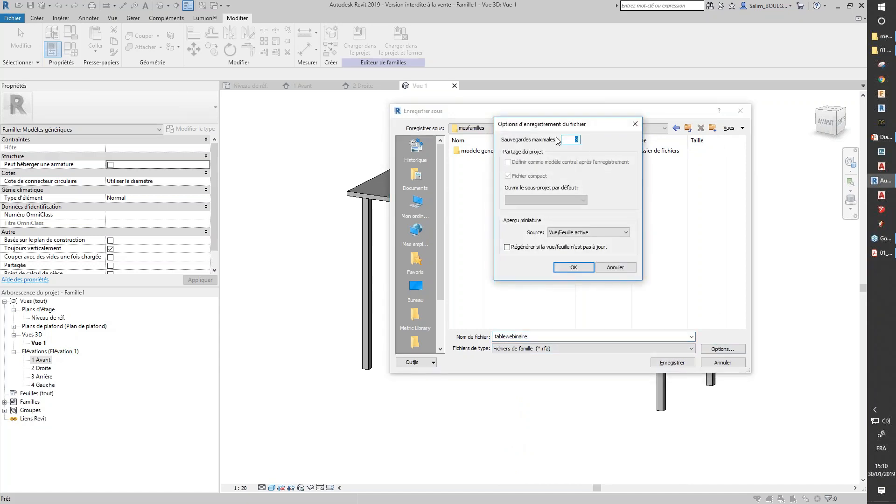
click(581, 267)
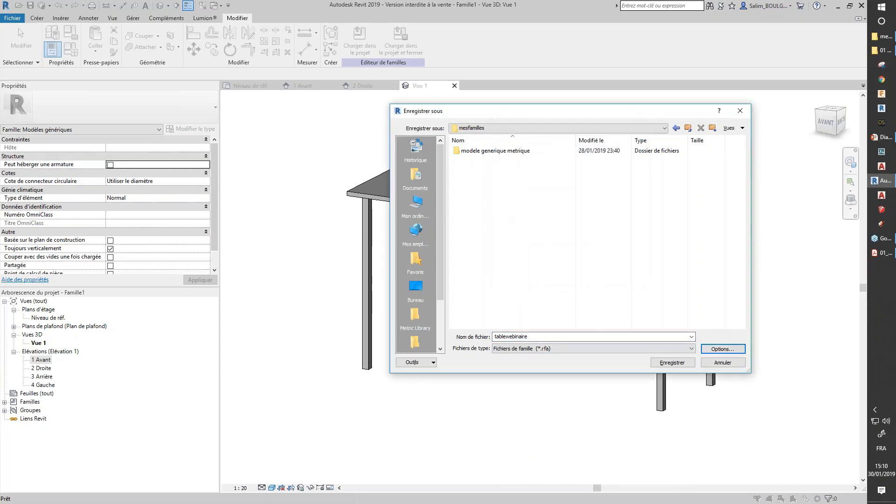
click(673, 363)
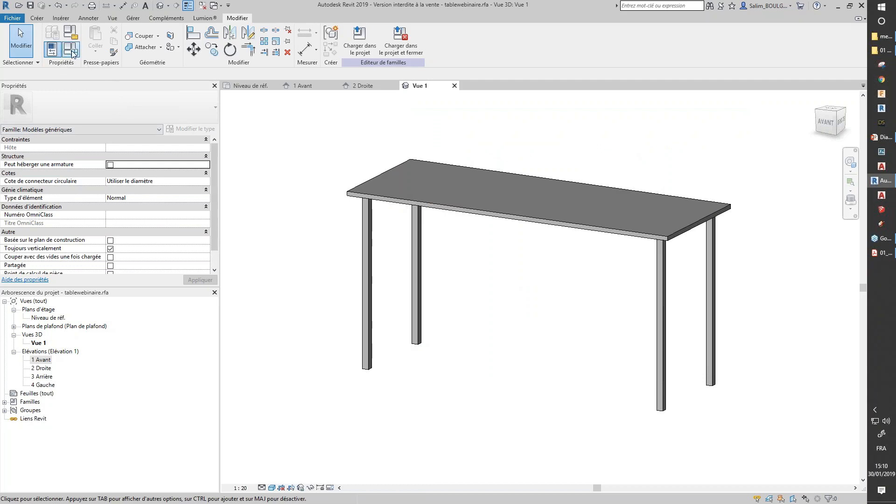
Step: Create a new family type named 1600x600x820 in the family types
click(52, 49)
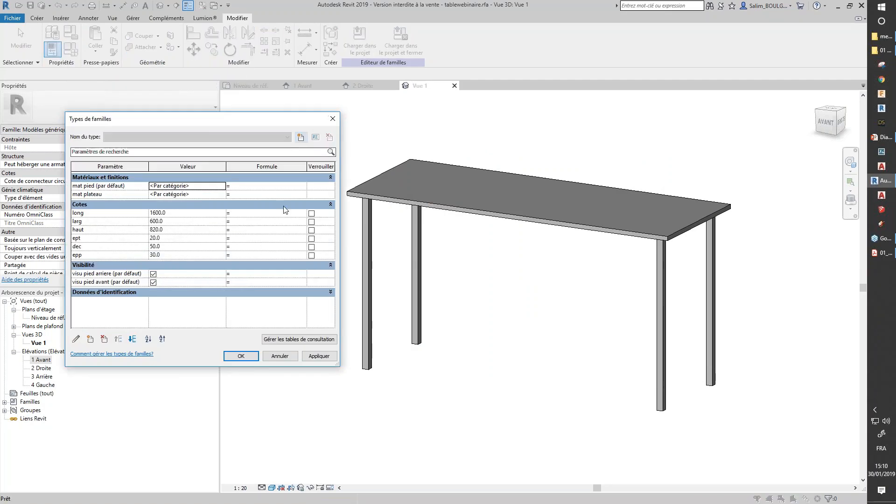
drag(201, 122, 359, 100)
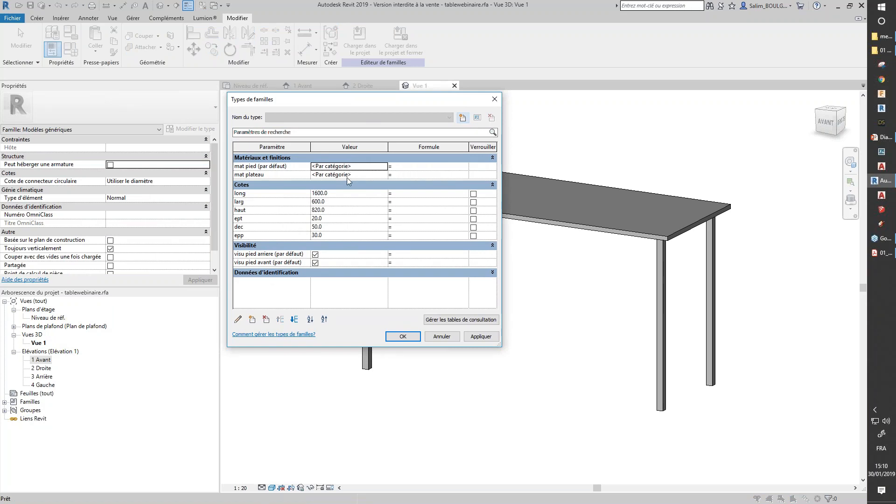
click(463, 118)
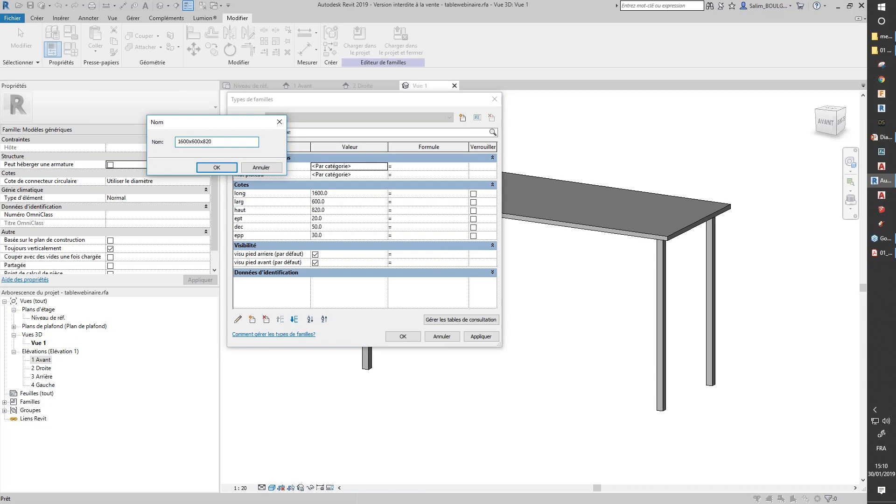
click(218, 167)
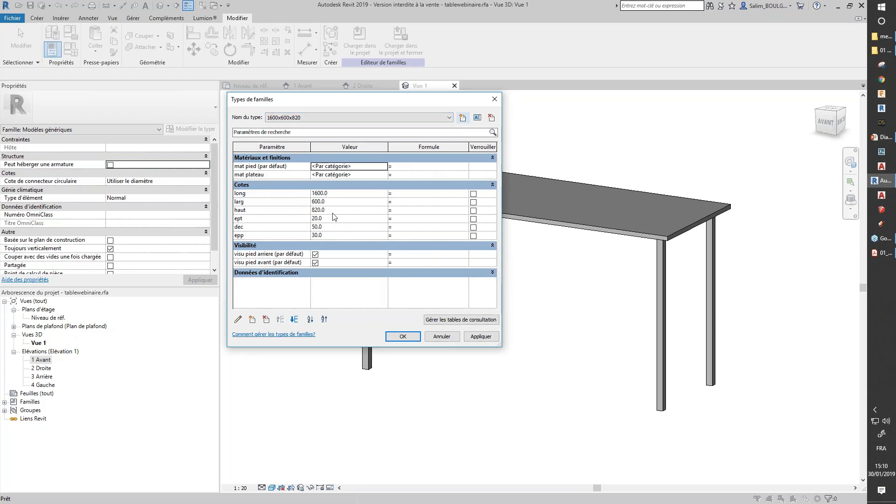
Step: Create a second family type named 800x600x820 and apply a long value of 800 to it
click(463, 118)
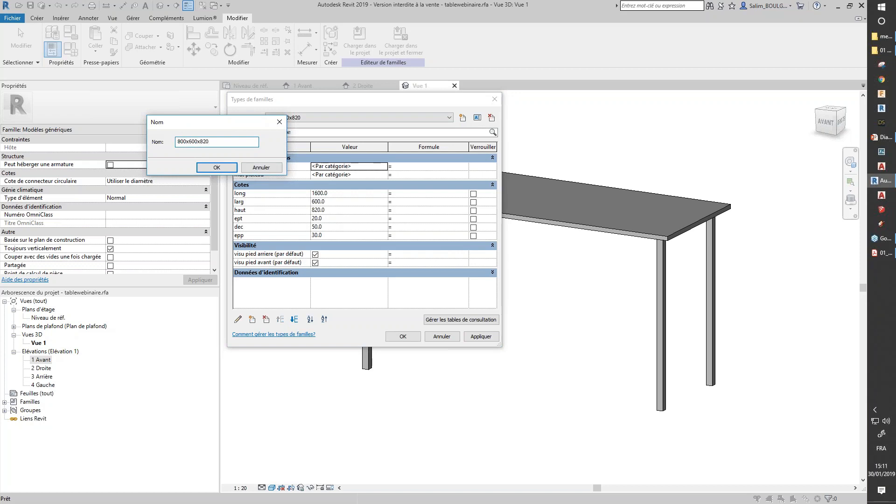
text(800x600x820)
click(229, 168)
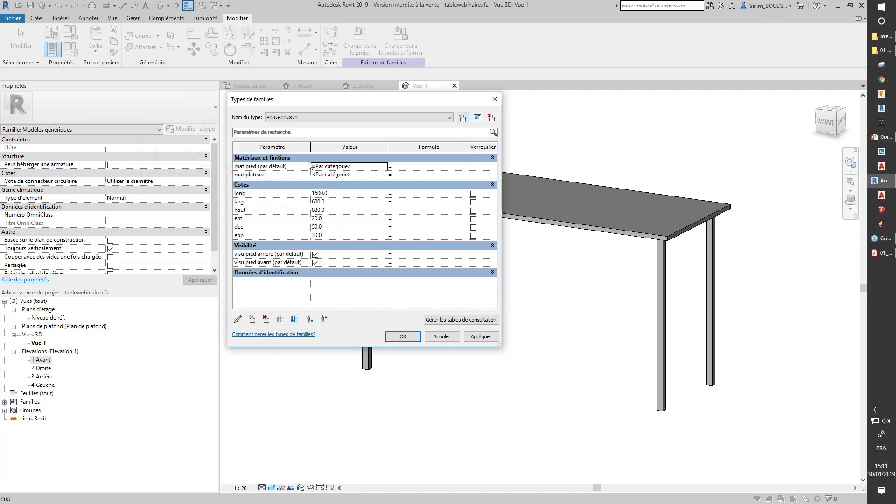
click(327, 193)
text(800)
key(Tab)
key(Tab)
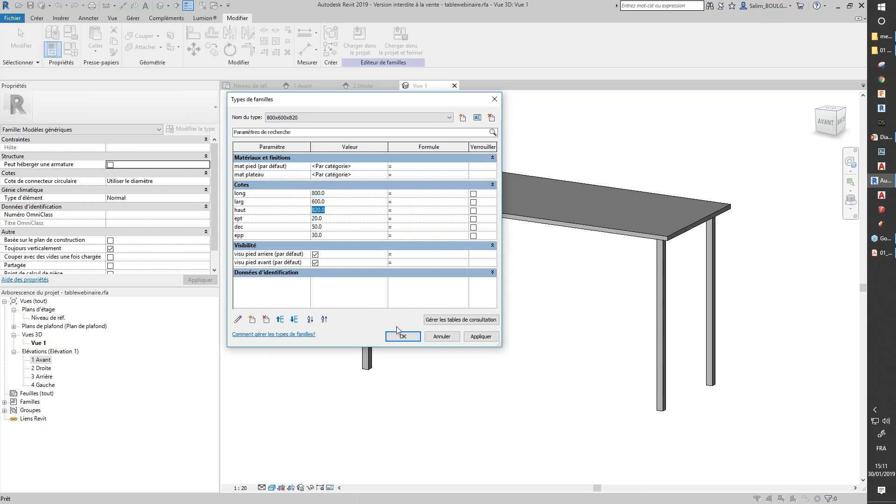
click(481, 336)
Step: Switch the current family type to 1600x600x820 and apply it to the table
click(317, 117)
click(280, 125)
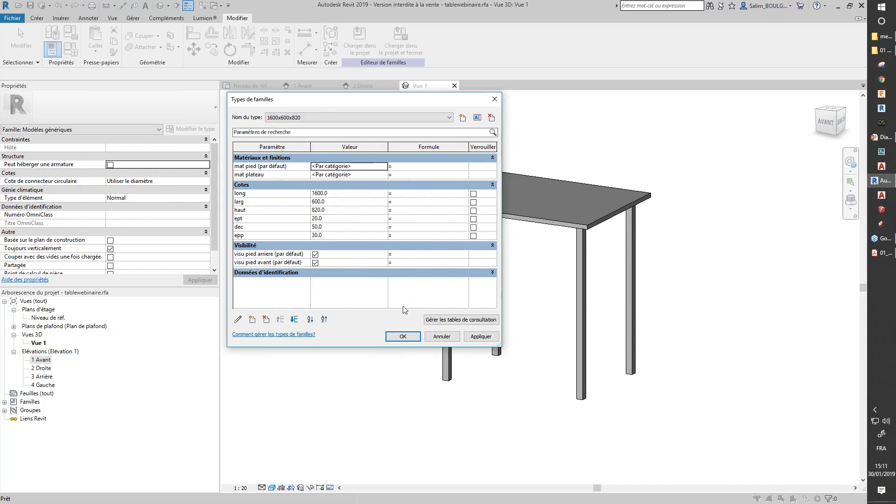
click(480, 336)
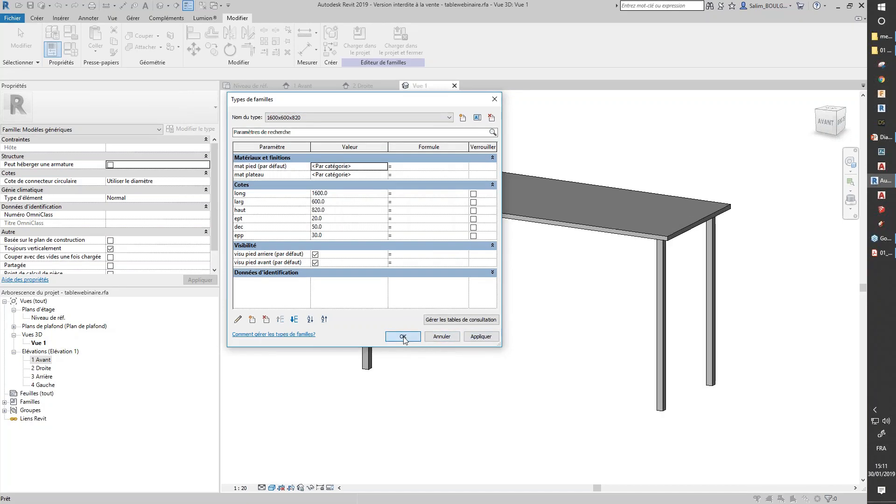
Step: Confirm the family types and create a new project from the Gabarit architectural template
click(405, 336)
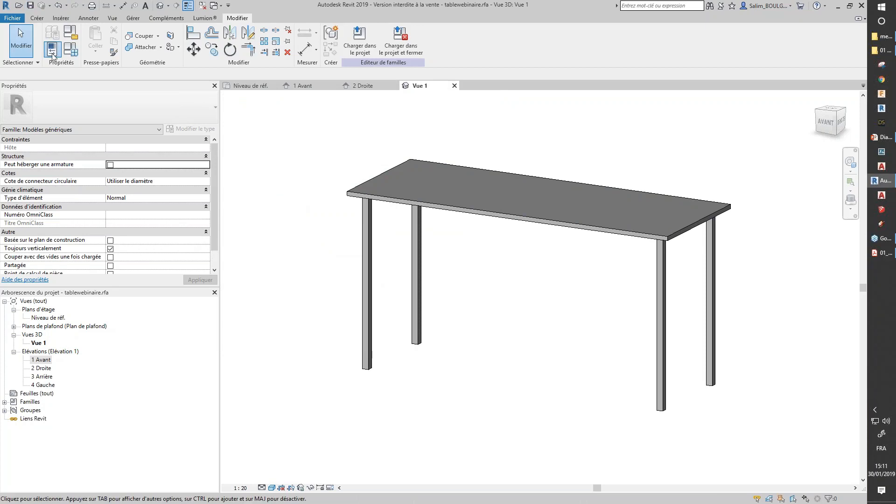
click(15, 20)
mouse_move(40, 60)
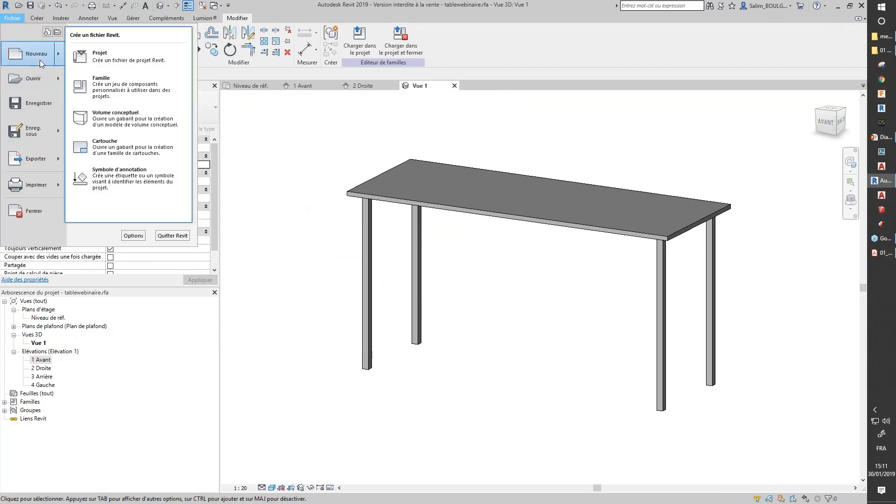
click(132, 57)
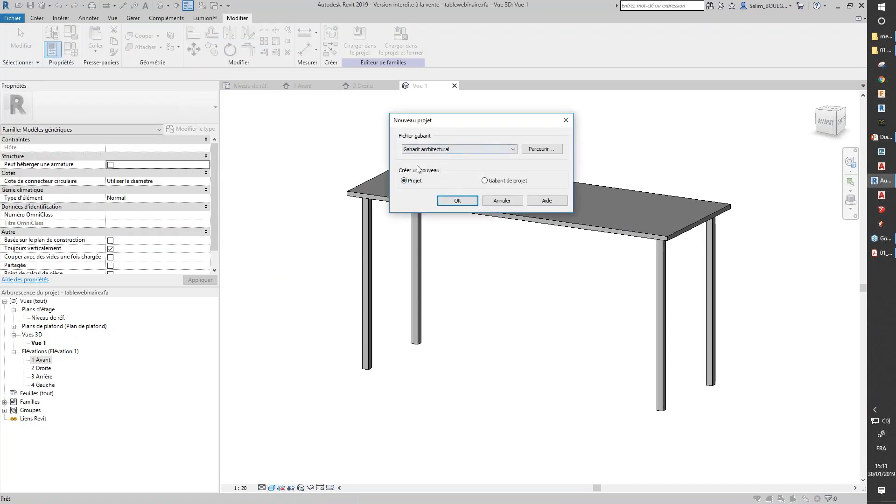
click(458, 200)
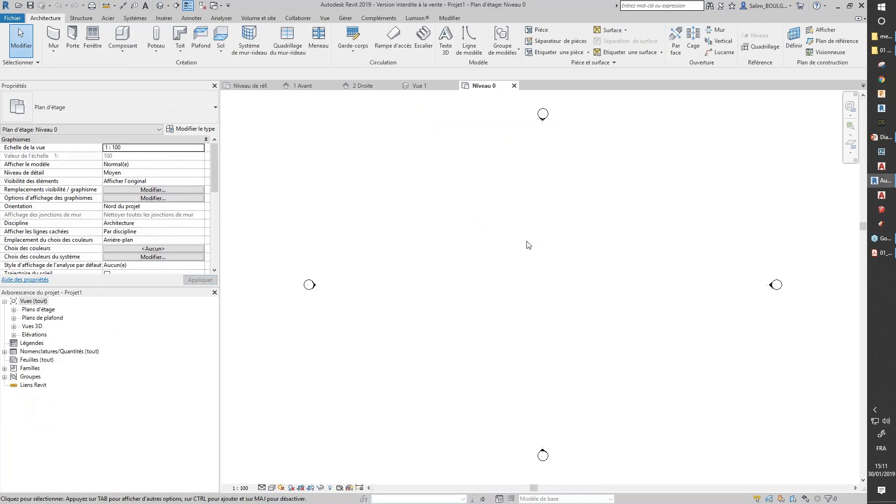
Step: Create a rectangular Dalle en béton - 250 mm floor of about 34 by 23 m on Niveau 0
click(221, 49)
click(237, 70)
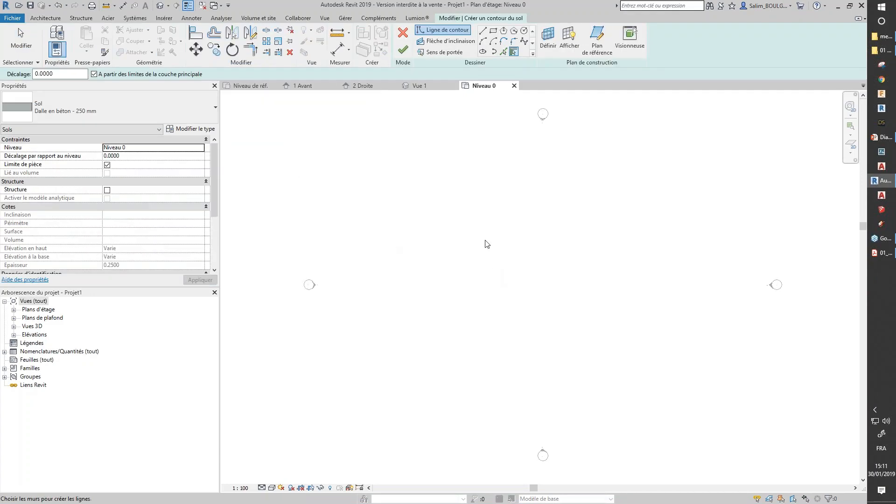
click(493, 30)
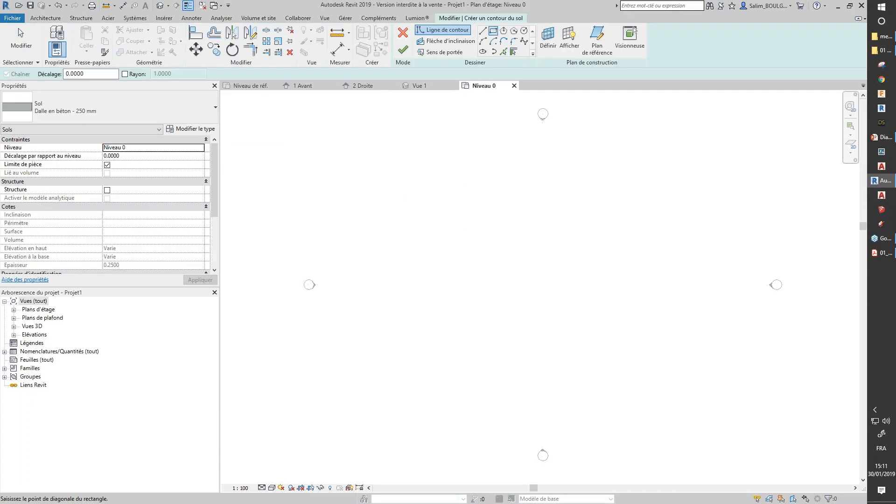
click(397, 198)
click(681, 389)
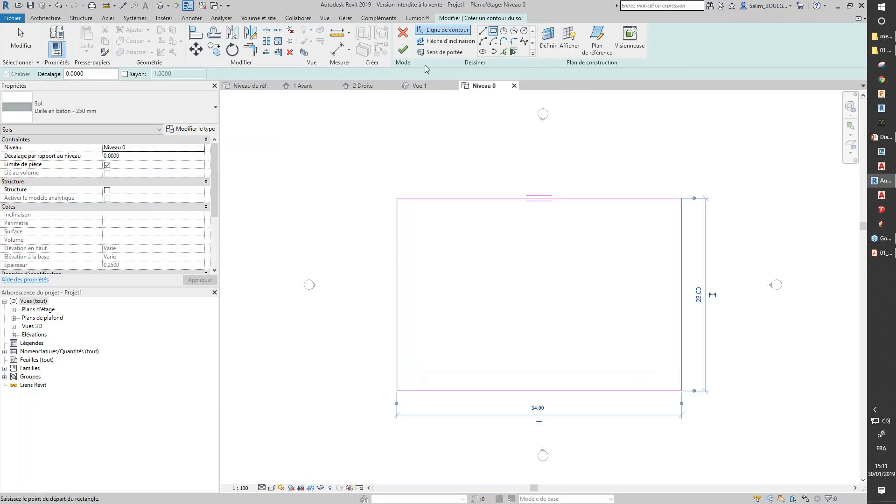
click(403, 50)
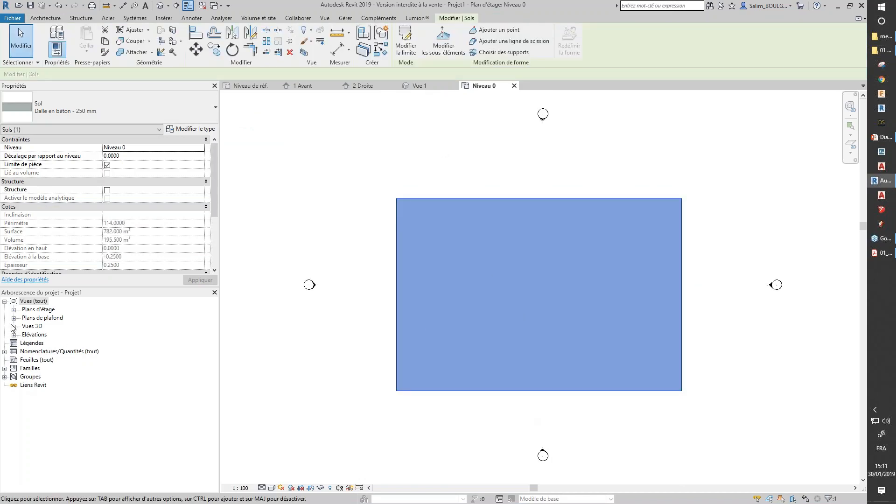
Step: Open the project's {3D} view and inspect the new slab from the front at an angle
click(13, 326)
click(37, 335)
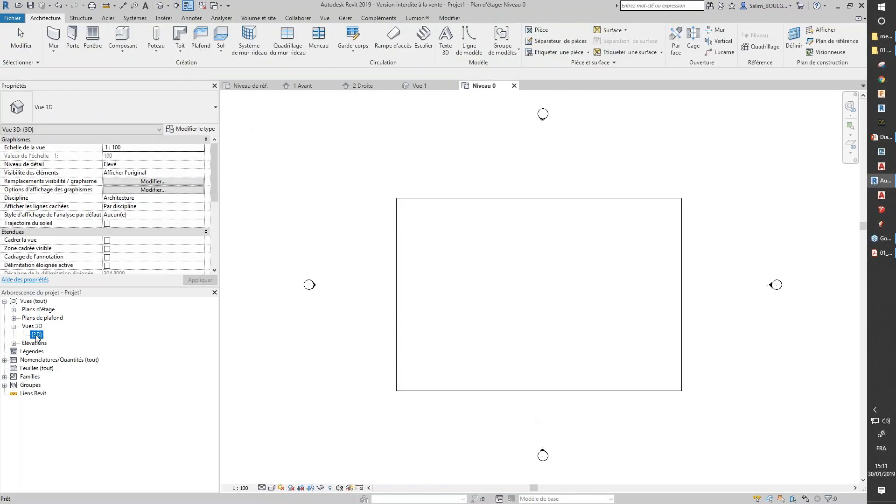
double_click(36, 335)
click(496, 230)
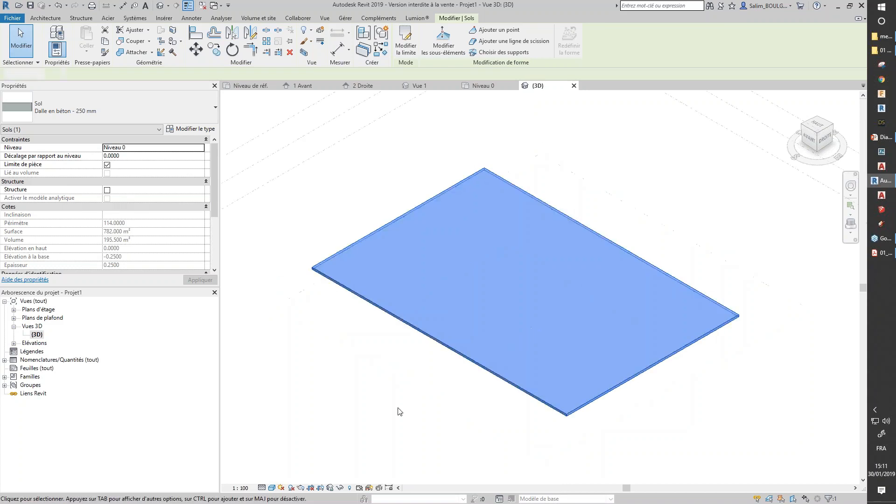
click(399, 412)
scroll(490, 287, up, 2)
scroll(447, 278, down, 1)
scroll(447, 278, up, 2)
middle_drag(447, 278, 355, 356)
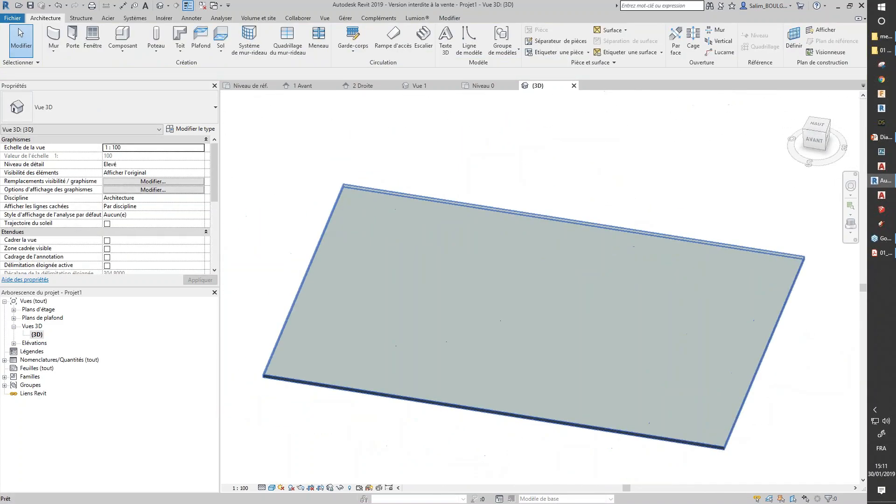
scroll(482, 284, up, 2)
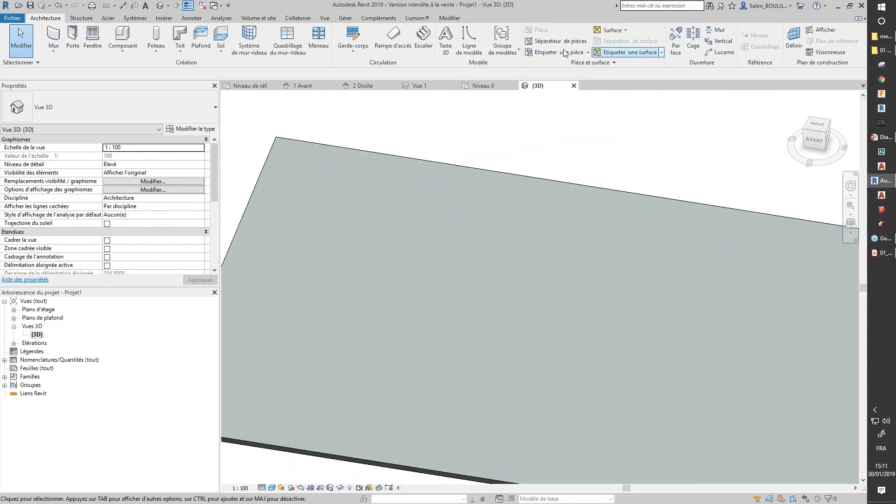
click(125, 55)
click(133, 61)
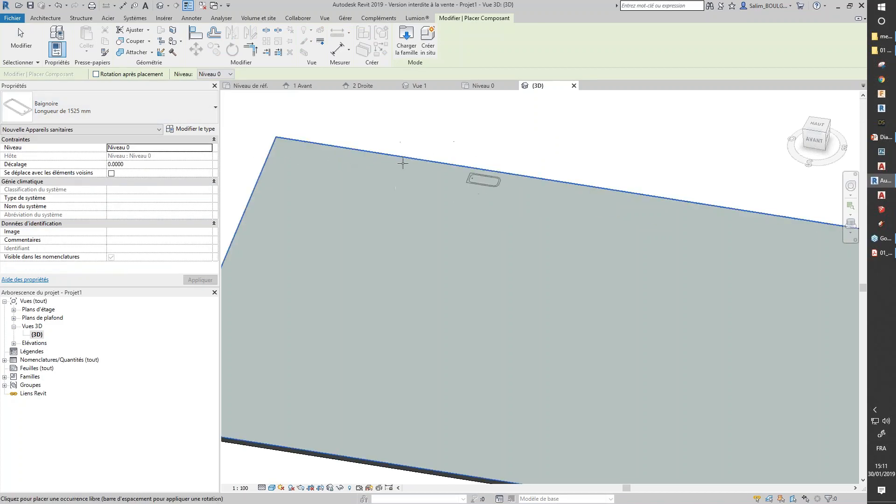
key(Escape)
key(Escape)
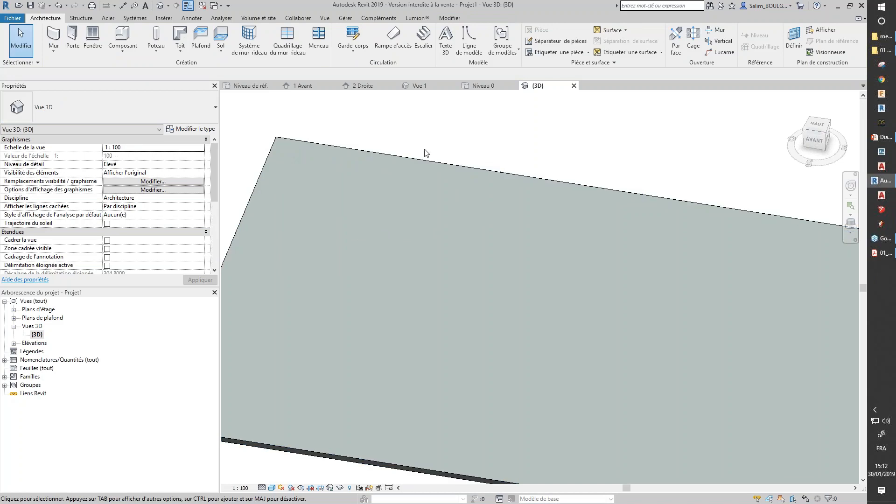
click(165, 18)
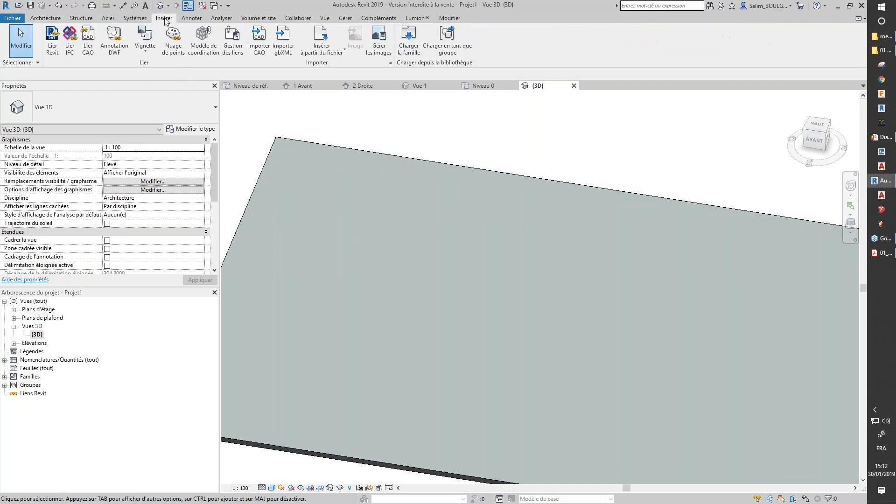
click(408, 39)
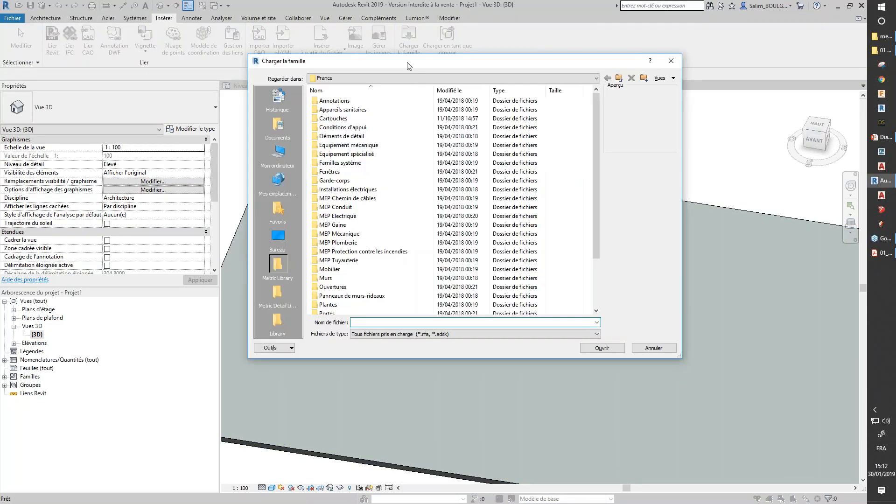
click(462, 78)
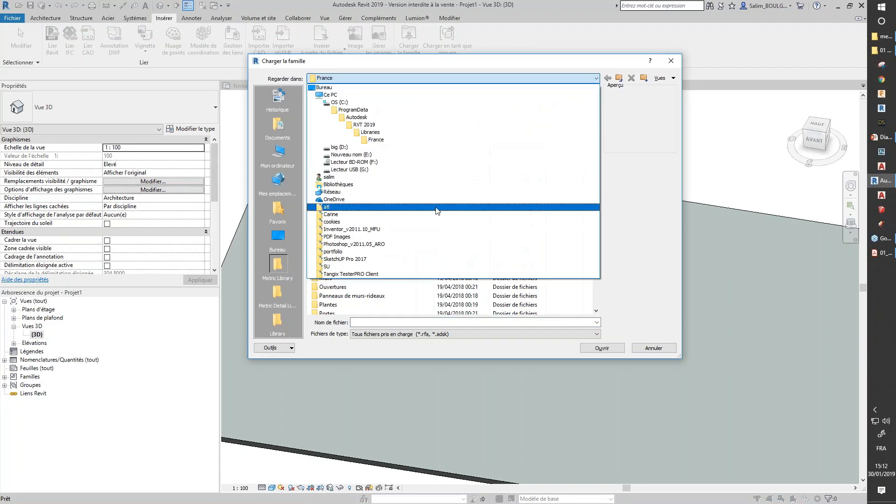
click(670, 62)
click(670, 62)
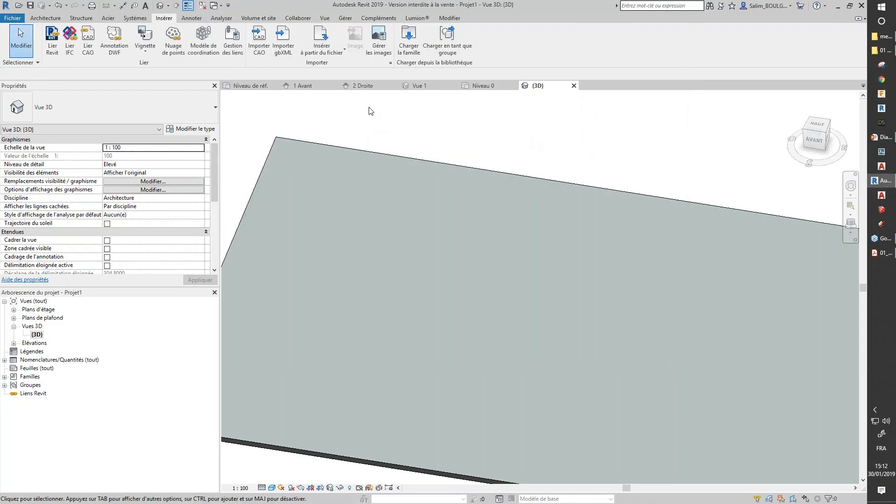
Step: Load the tablewebinaire family into the project and place three 1600x600x820 tables in a row on the Niveau 0 slab
click(419, 86)
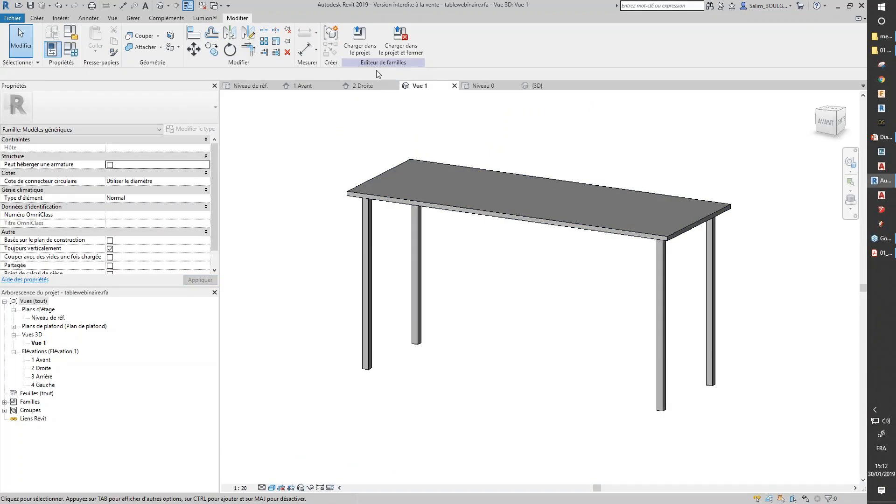
click(360, 47)
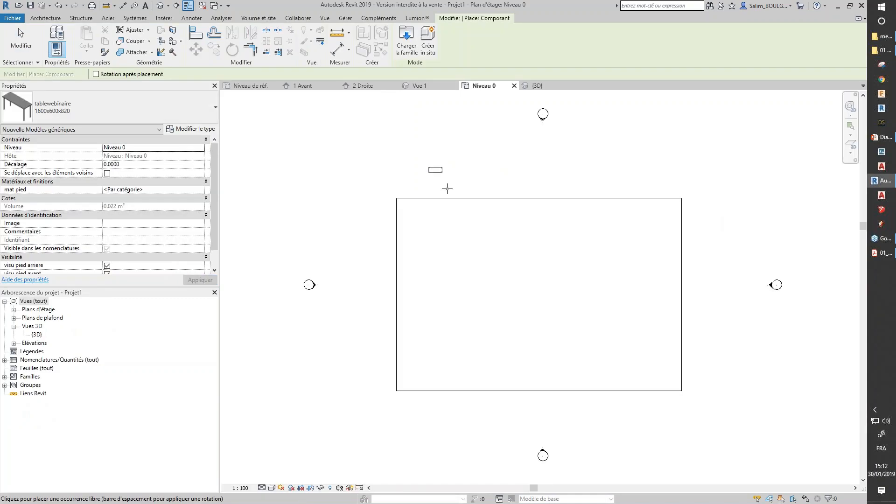
scroll(474, 289, up, 2)
scroll(474, 289, up, 1)
scroll(480, 292, down, 1)
middle_drag(481, 292, 396, 298)
scroll(356, 238, up, 1)
middle_drag(361, 233, 392, 232)
click(363, 204)
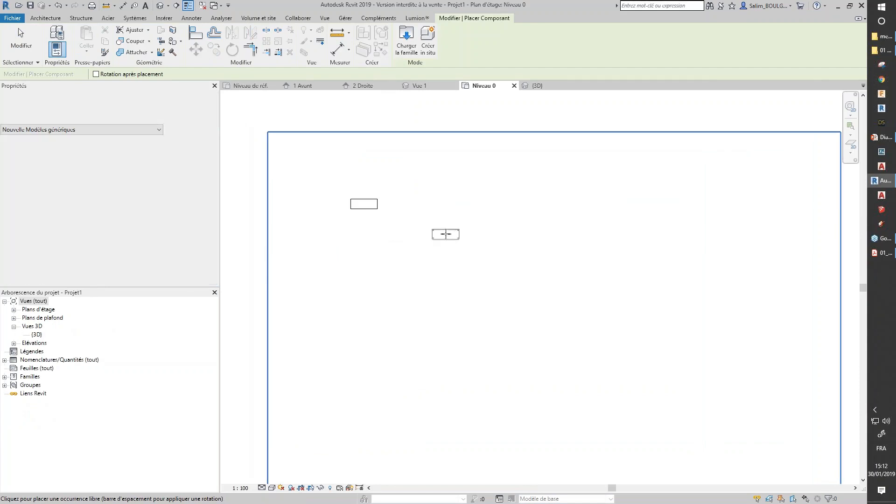
click(422, 204)
click(472, 201)
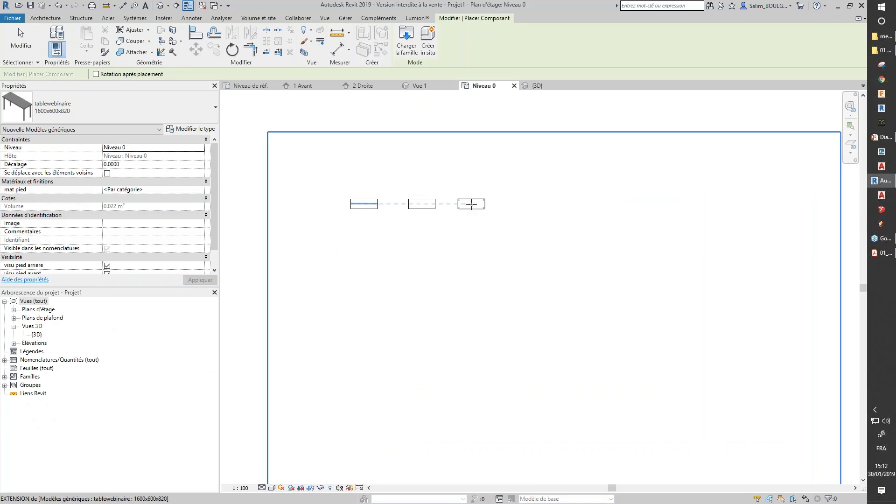
key(Escape)
key(Escape)
Step: Show the placed tables in the {3D} view and select the first table of the row to review its instance properties
click(533, 87)
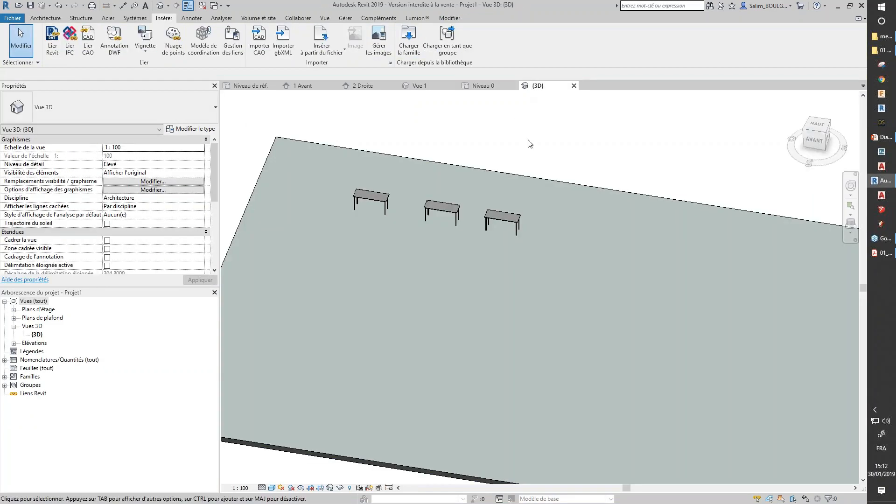
scroll(417, 205, up, 5)
middle_drag(474, 309, 585, 310)
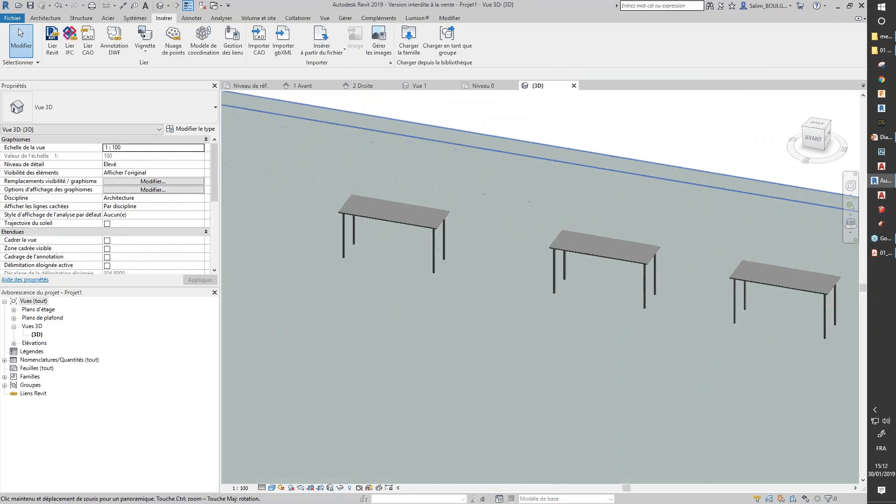
click(440, 228)
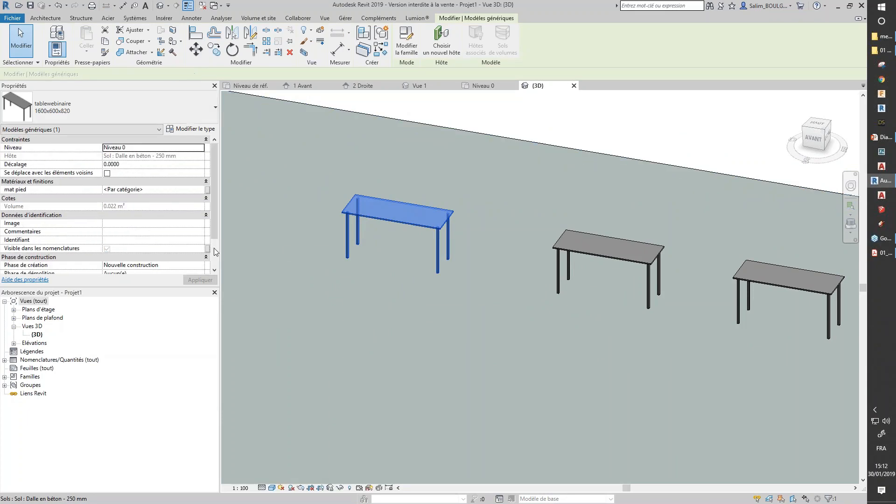
scroll(216, 226, down, 3)
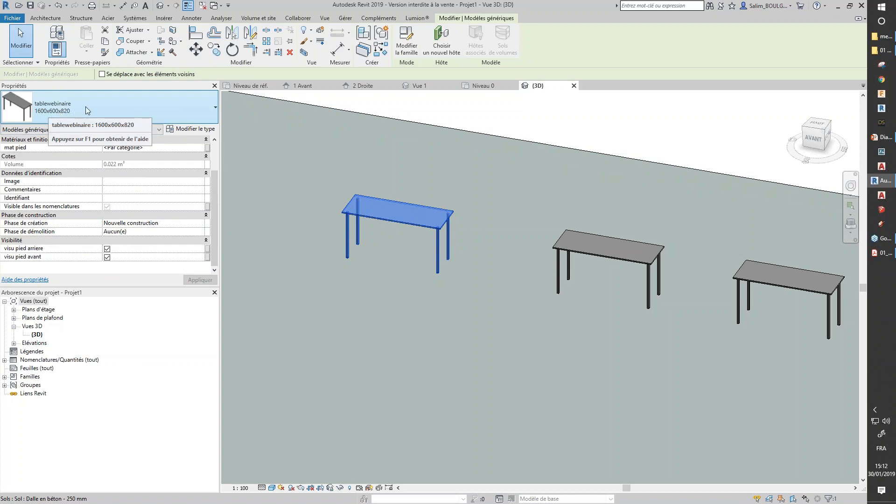
Step: Switch the selected table to type 800x600x820 and back to 1600x600x820, and review its type parameters without editing them
click(108, 99)
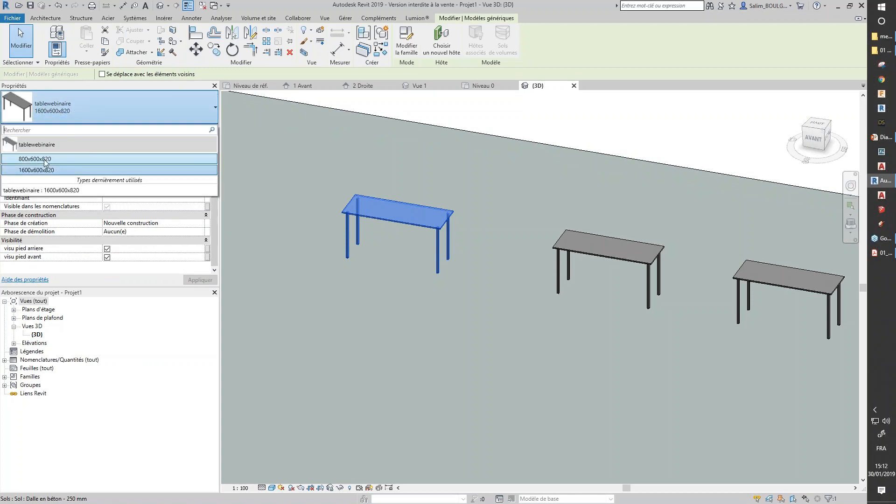
click(45, 160)
click(86, 101)
click(64, 170)
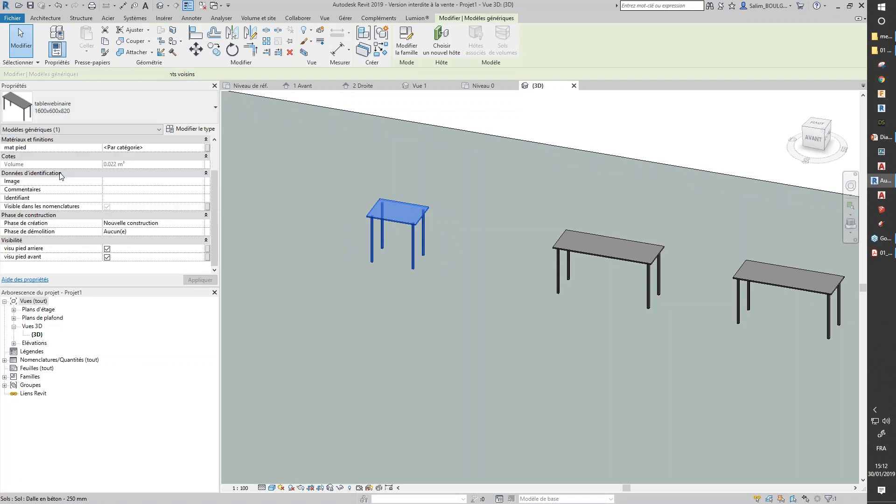
click(191, 129)
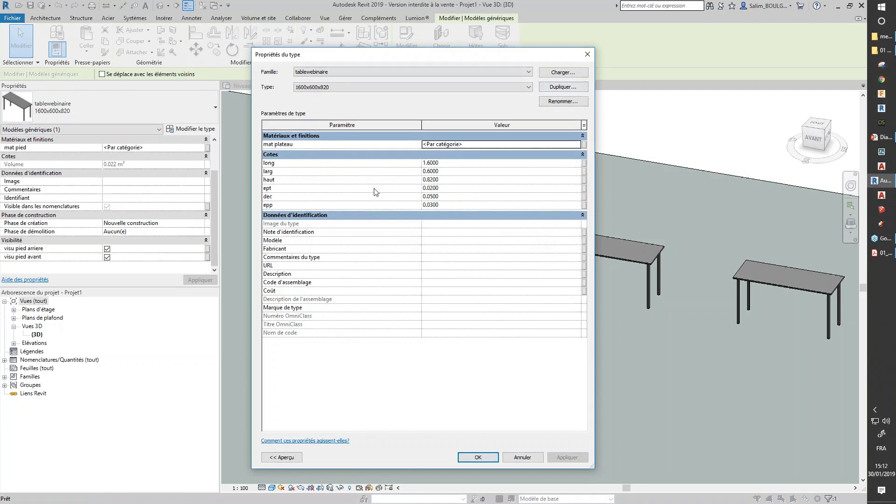
click(586, 54)
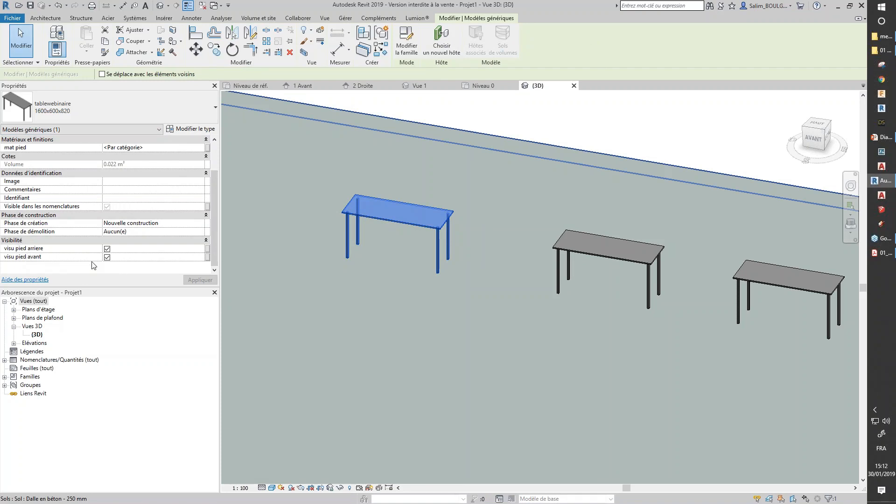
Step: Turn off the rear legs (visu pied arriere) on the selected table
click(106, 248)
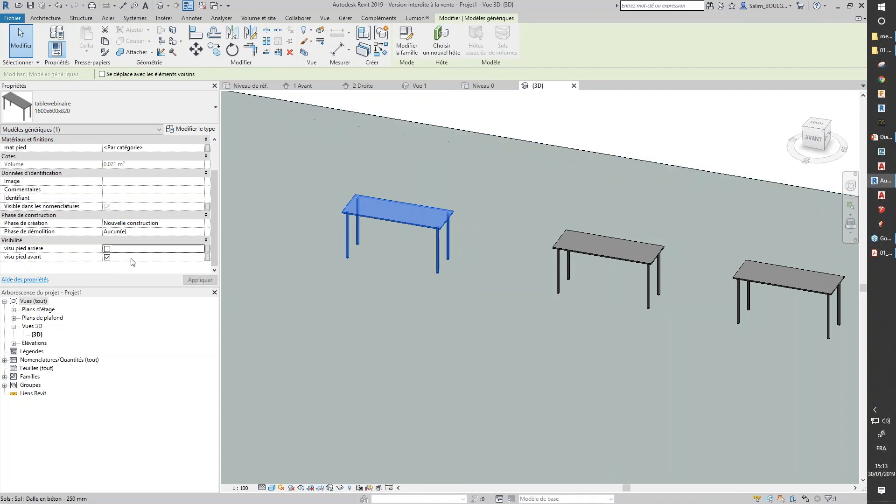
scroll(481, 251, up, 2)
scroll(479, 247, up, 3)
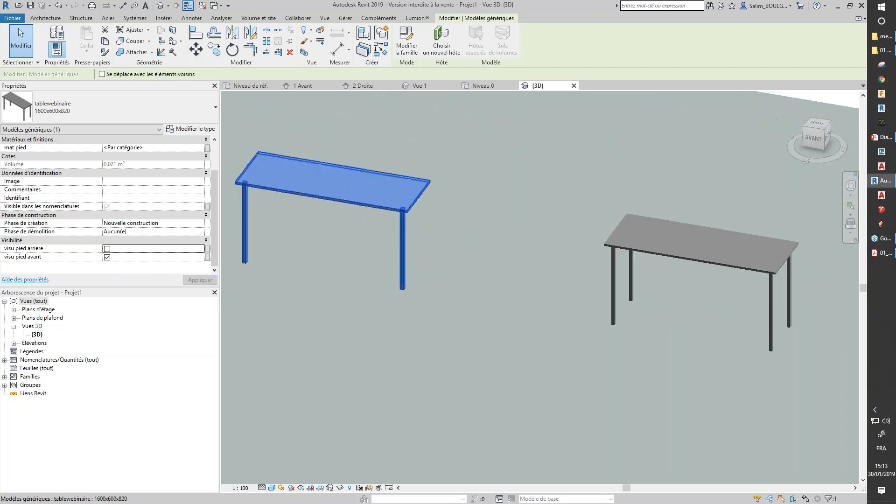
Step: Turn the front legs (visu pied avant) off and back on for the selected table, applying each change
click(107, 257)
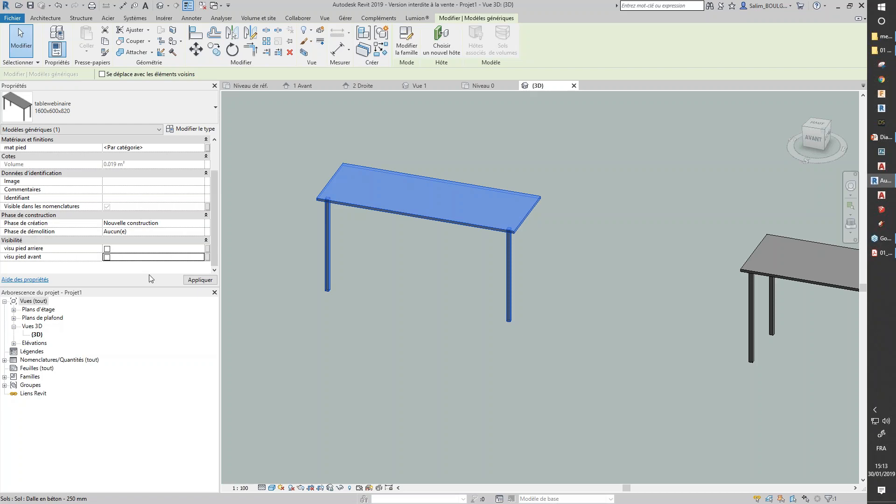
click(200, 280)
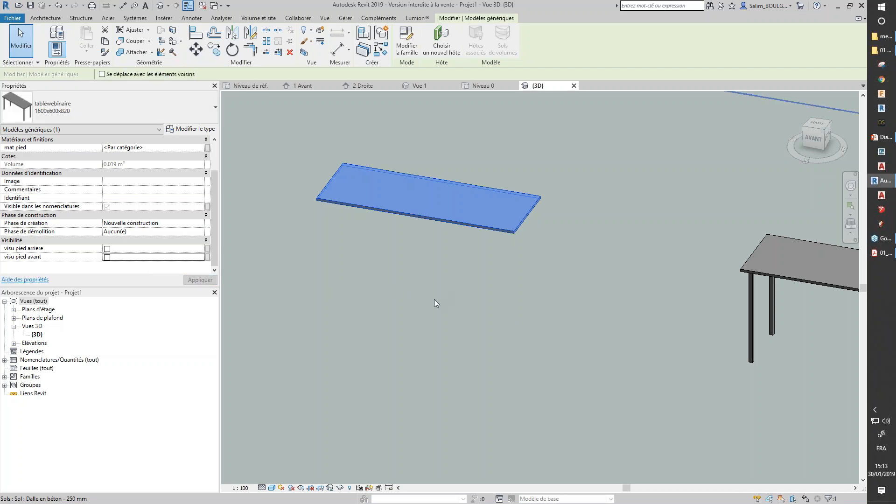
click(107, 257)
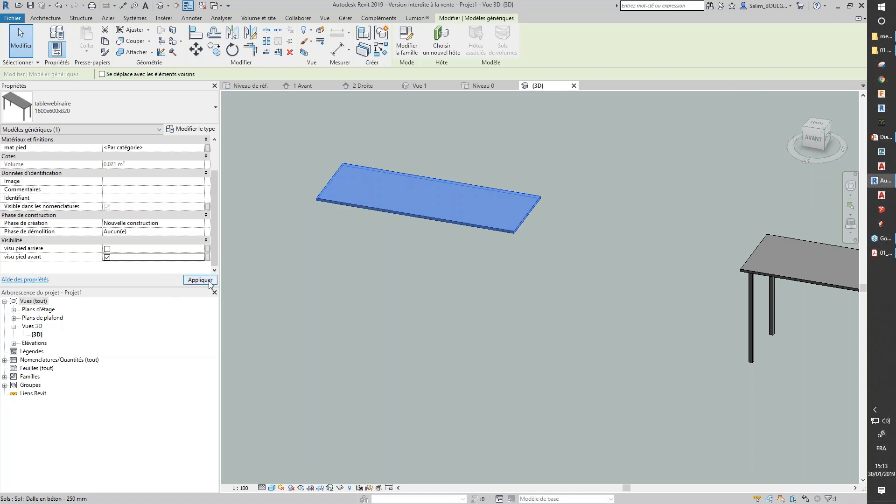
click(200, 279)
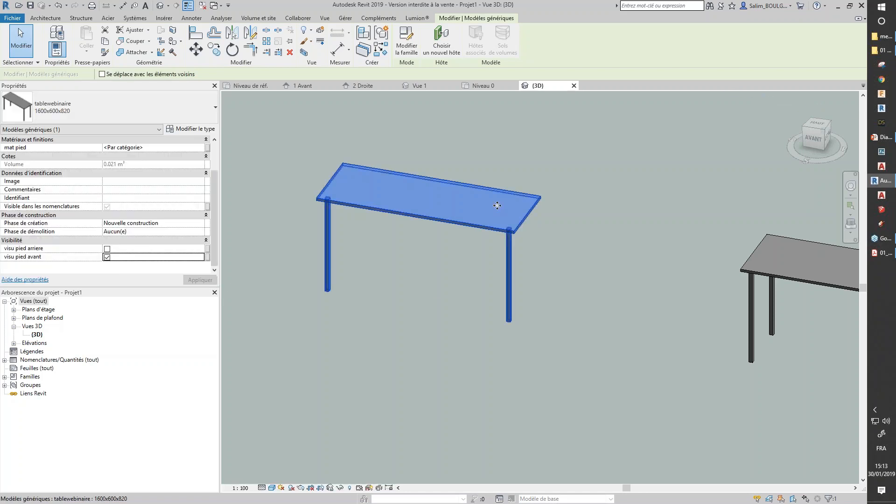
click(472, 282)
Step: Set the middle table's leg material (mat pied) to Bois - Cadre de porte
middle_drag(583, 305, 372, 300)
click(503, 285)
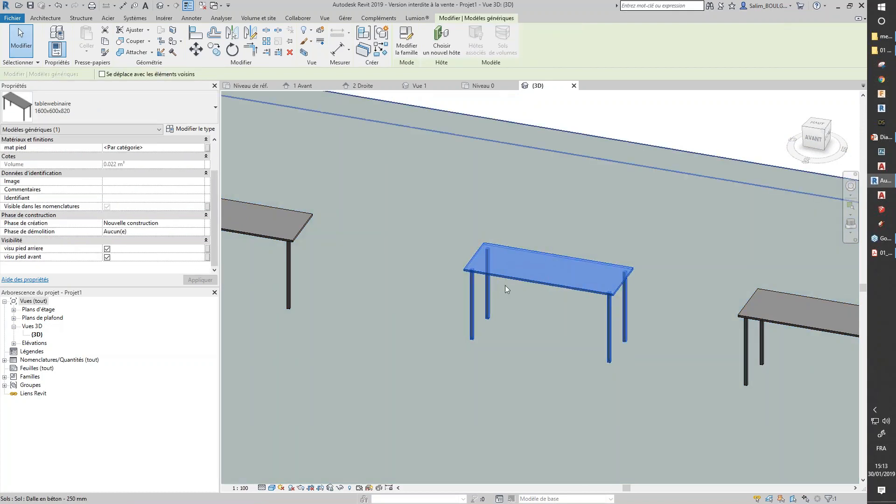
scroll(502, 288, up, 2)
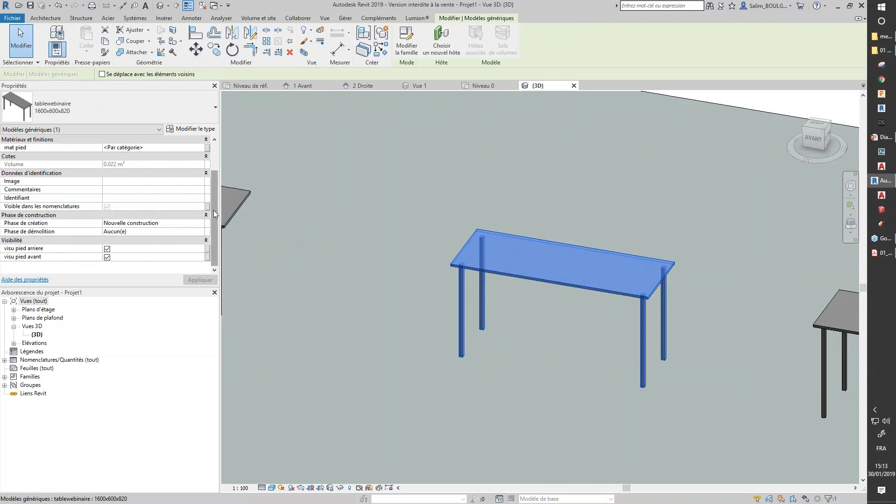
scroll(184, 201, up, 3)
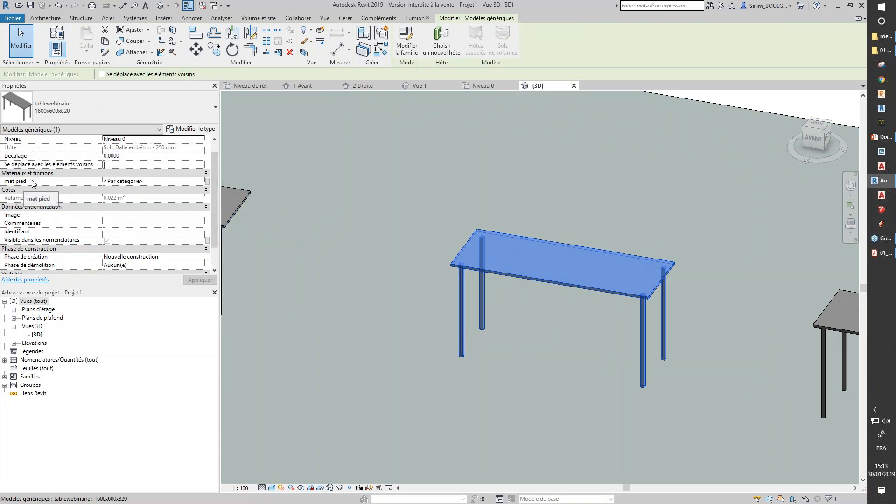
click(134, 181)
click(200, 181)
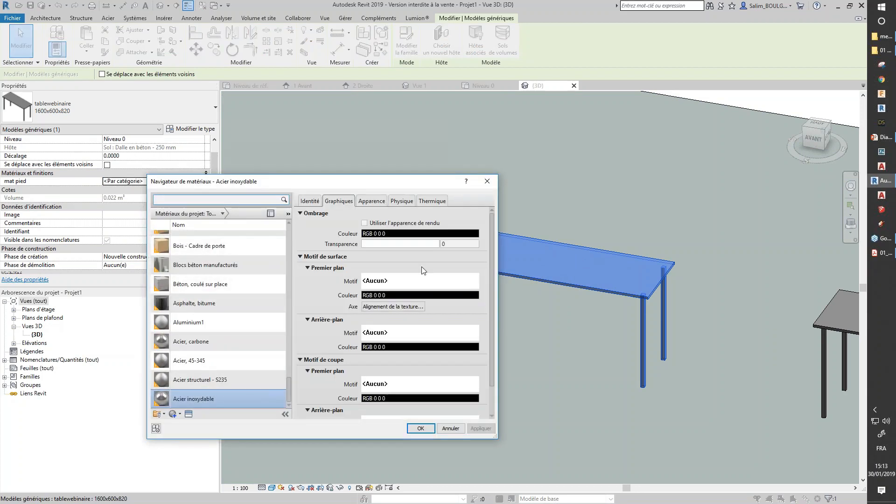
click(228, 246)
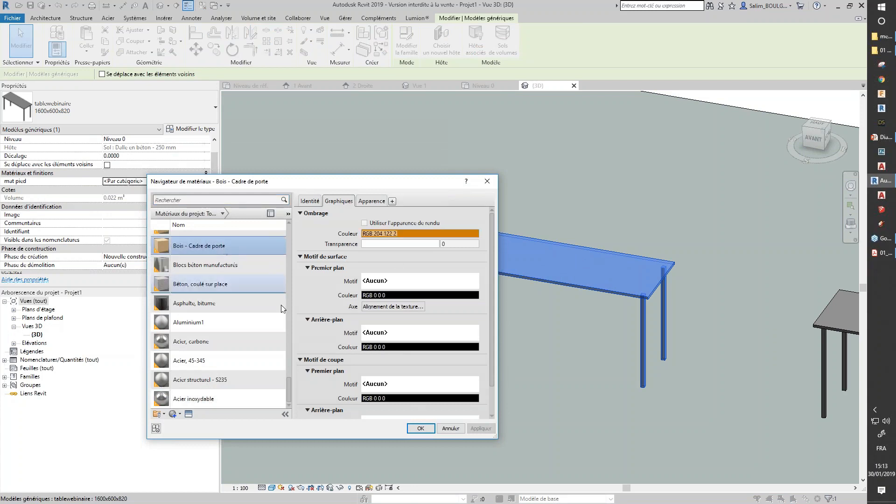
click(420, 428)
scroll(538, 315, down, 2)
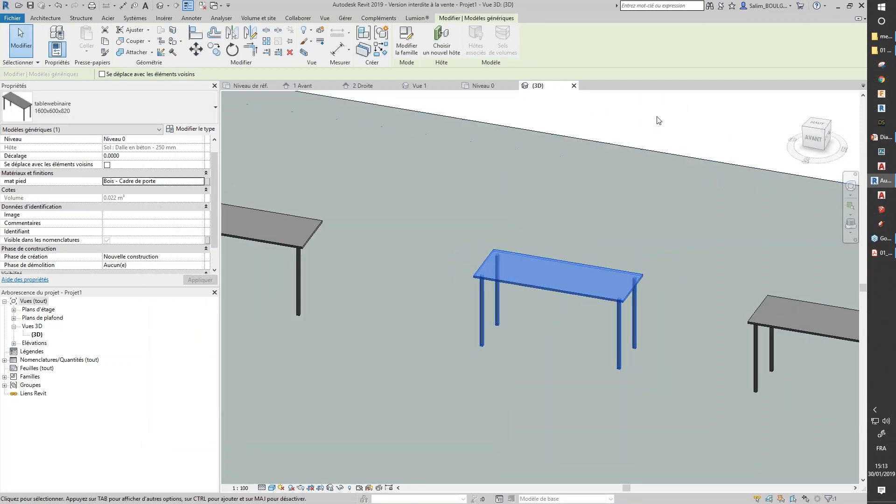
key(Escape)
scroll(543, 302, up, 4)
middle_drag(543, 303, 404, 138)
middle_drag(488, 283, 427, 201)
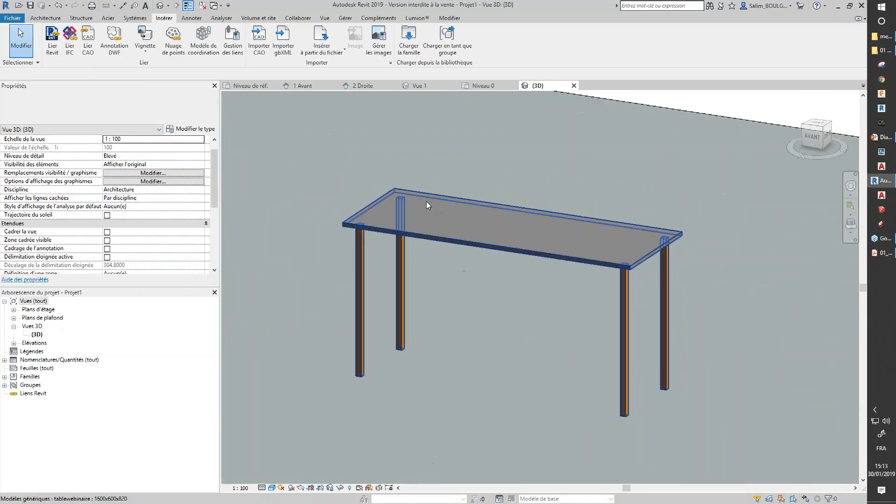
scroll(457, 233, up, 2)
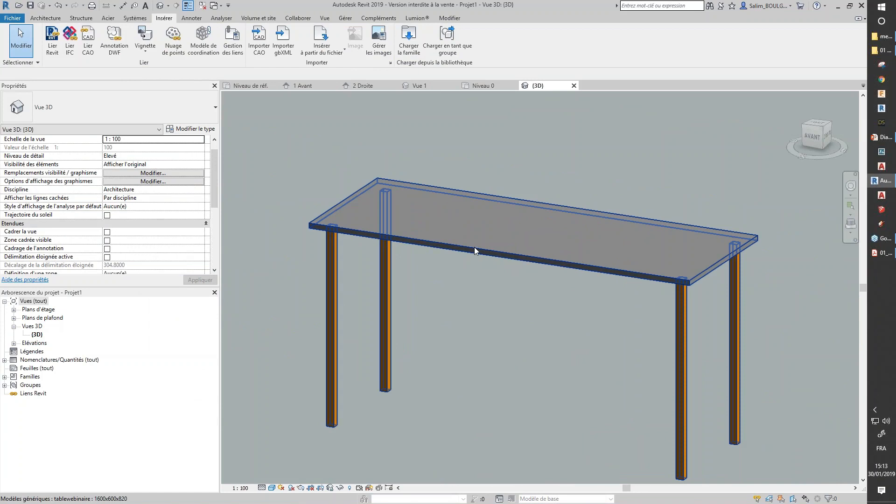
Step: Review the middle table's type properties, including the mat plateau parameter, without editing them
click(474, 247)
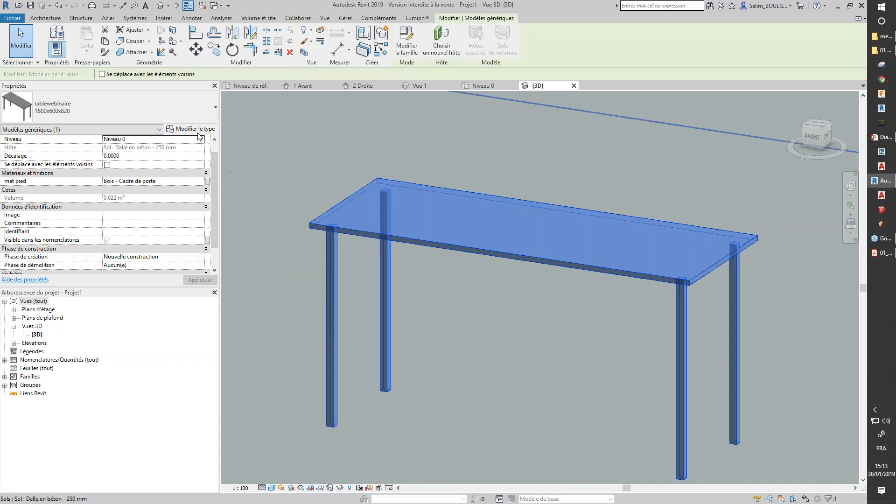
click(189, 130)
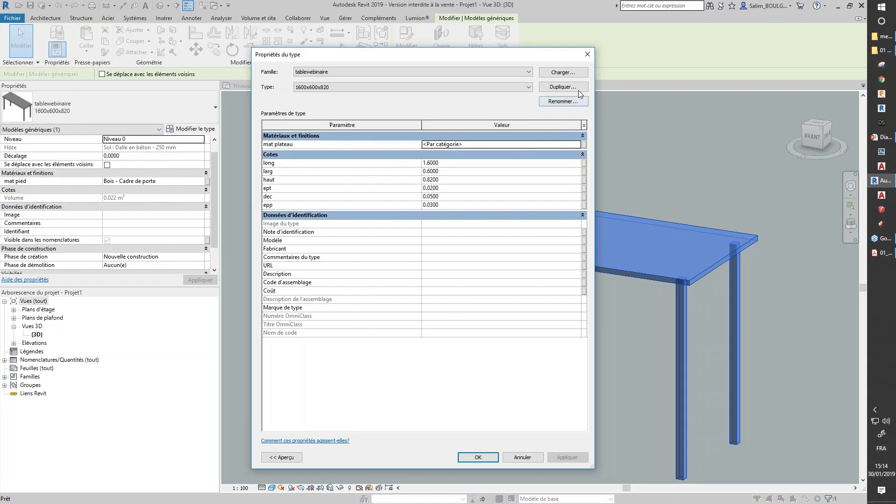
click(587, 54)
Step: Edit the middle table's family and change the mat plateau parameter from a type to an instance (Occurrence) parameter
scroll(385, 220, down, 5)
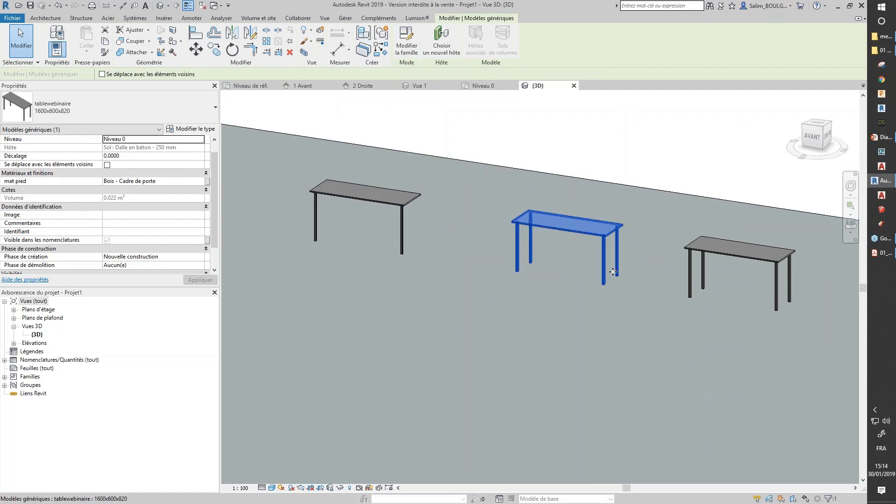
middle_drag(386, 220, 360, 249)
middle_drag(553, 344, 548, 349)
double_click(539, 242)
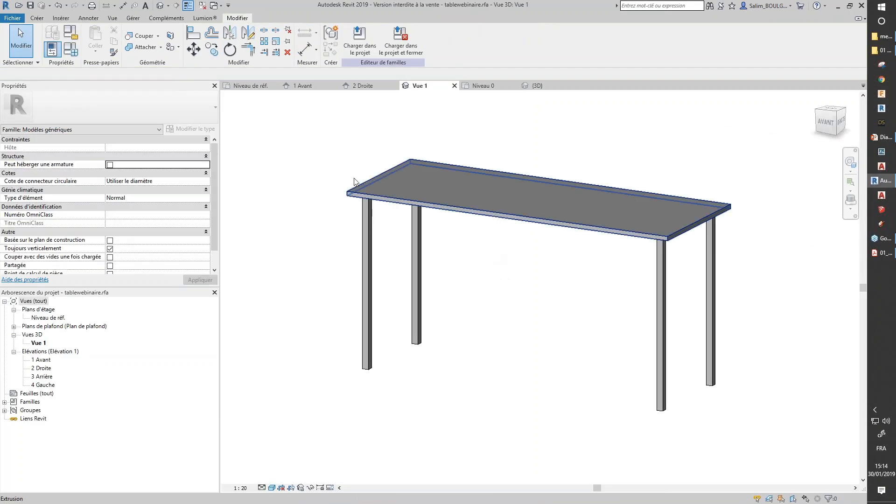
click(73, 50)
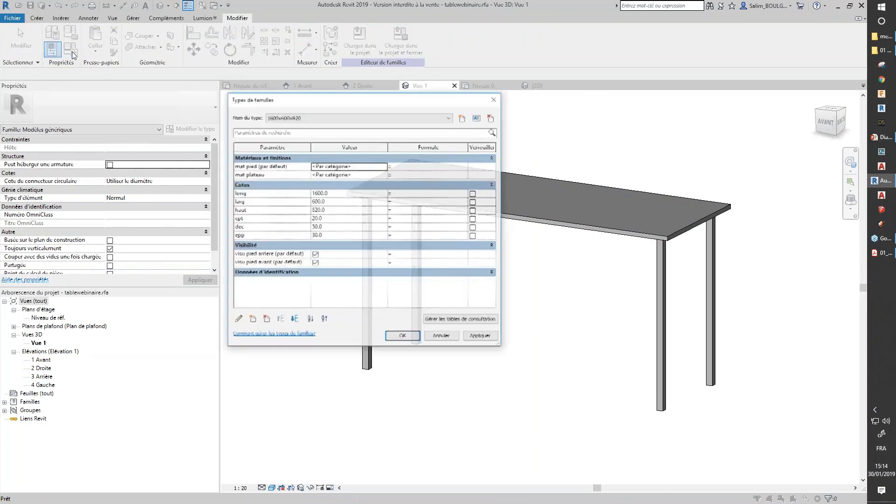
click(254, 176)
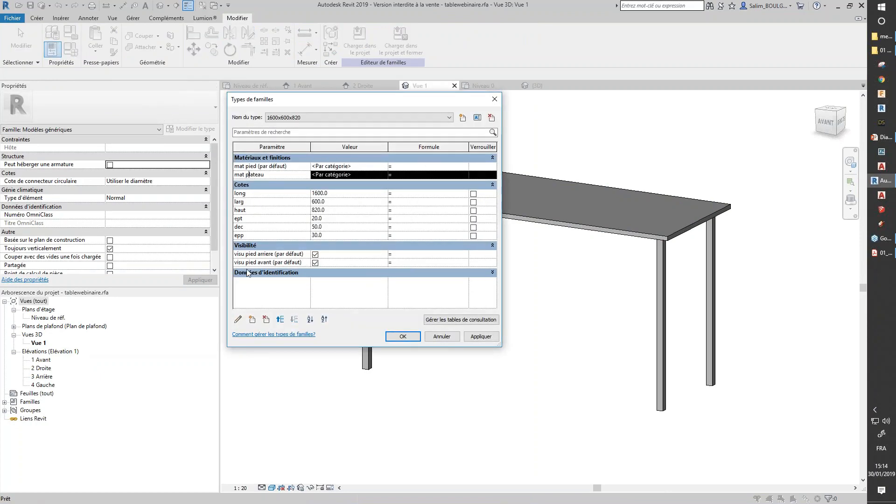
click(240, 318)
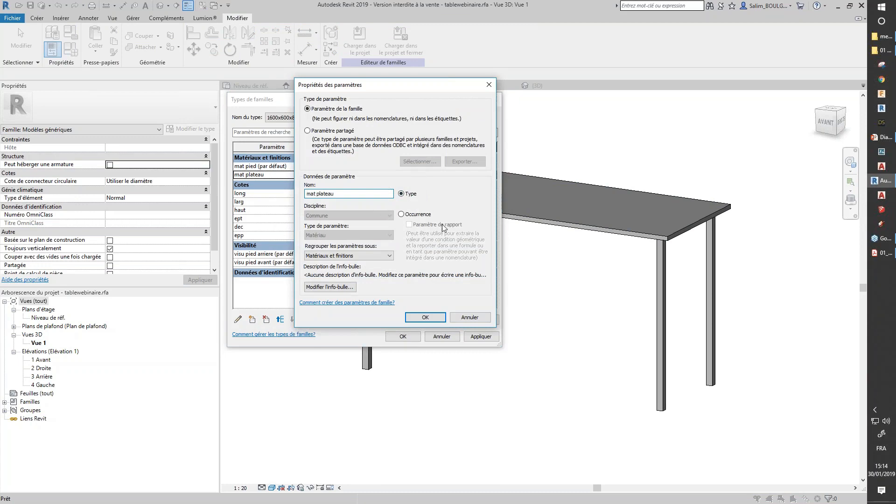
click(425, 317)
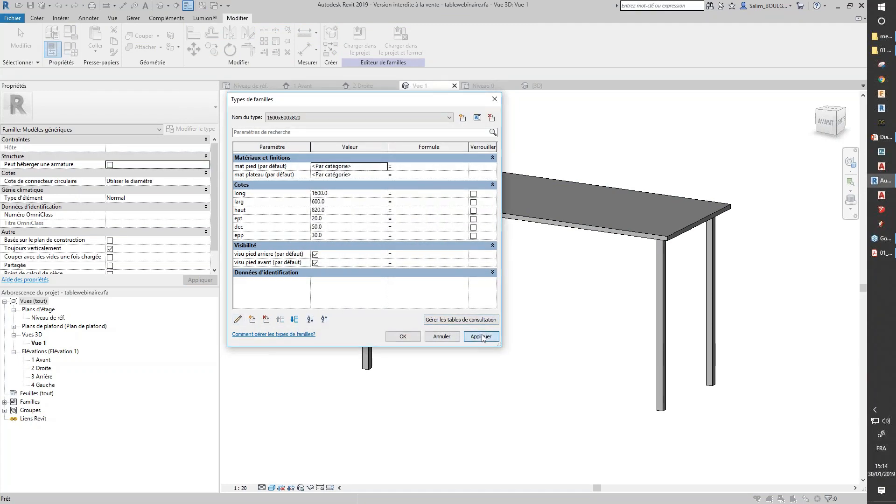
click(402, 337)
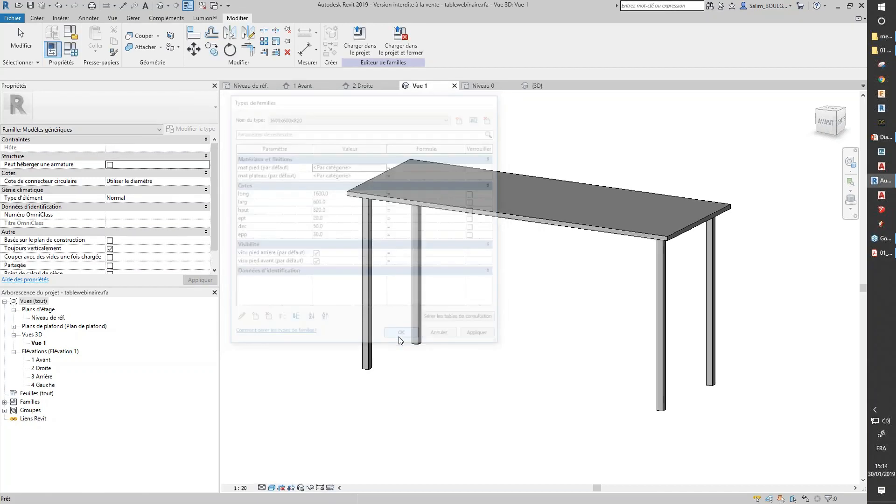
Step: Reload the family into the project, replacing the existing version and its parameter values, and return to the {3D} view
click(357, 50)
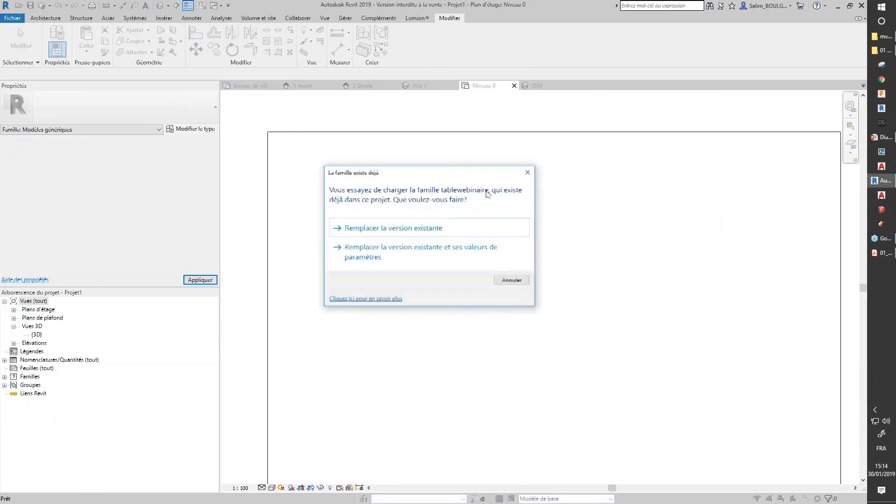
click(414, 252)
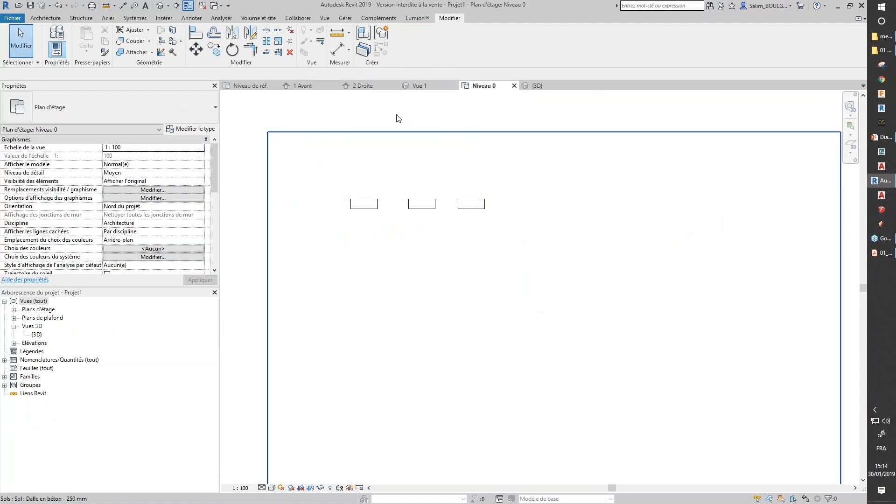
click(537, 86)
scroll(466, 261, up, 2)
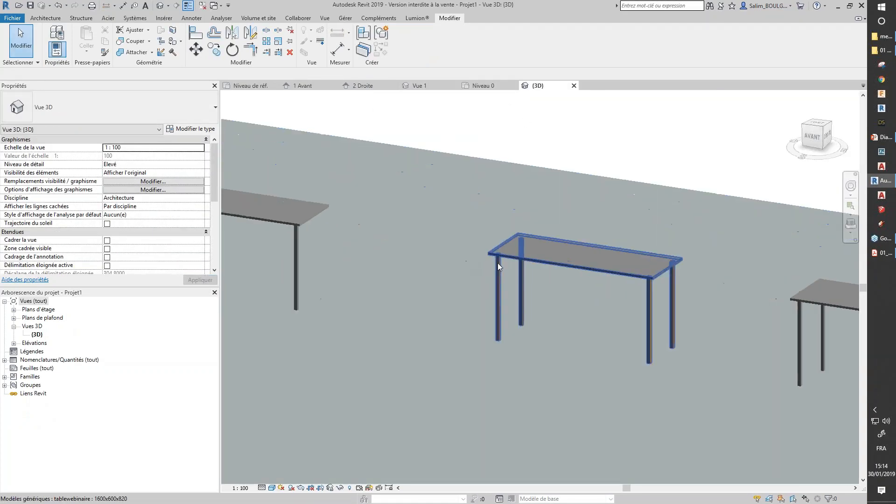
scroll(434, 316, down, 2)
scroll(439, 296, up, 2)
Step: Set the middle table's top material (mat plateau) to Fenêtre - Cadre from the Bois material category
click(438, 296)
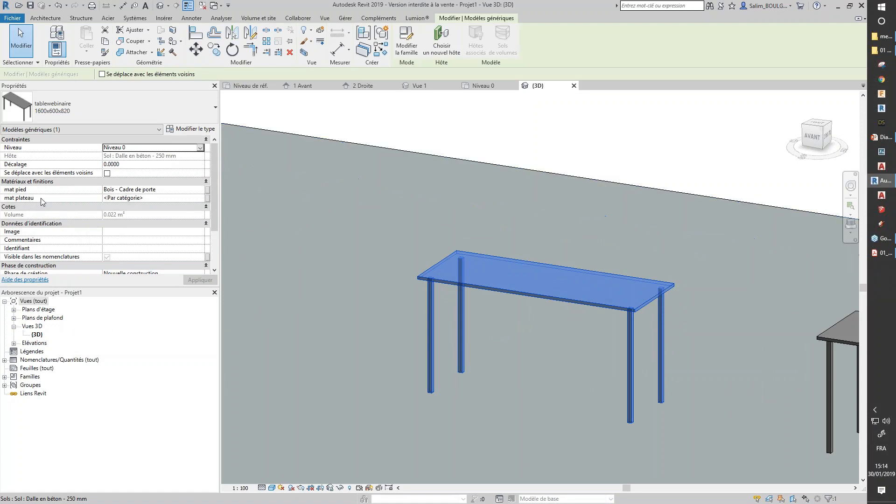
click(126, 197)
click(201, 199)
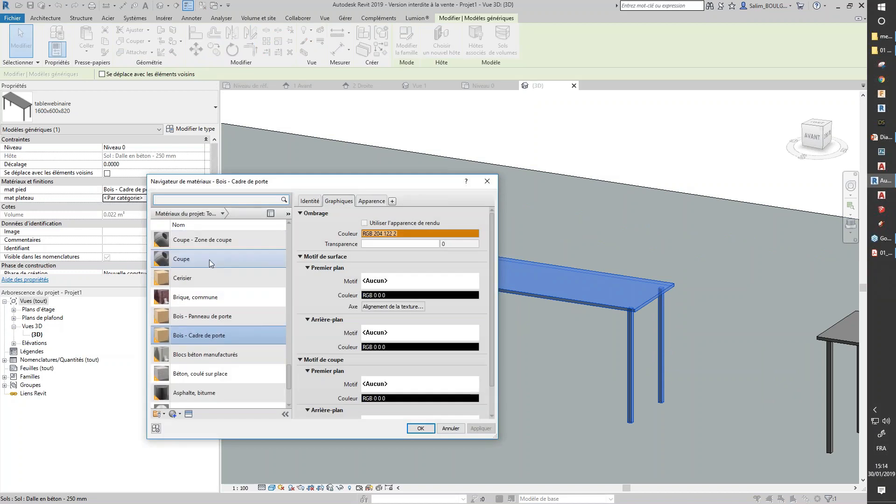
scroll(212, 317, up, 4)
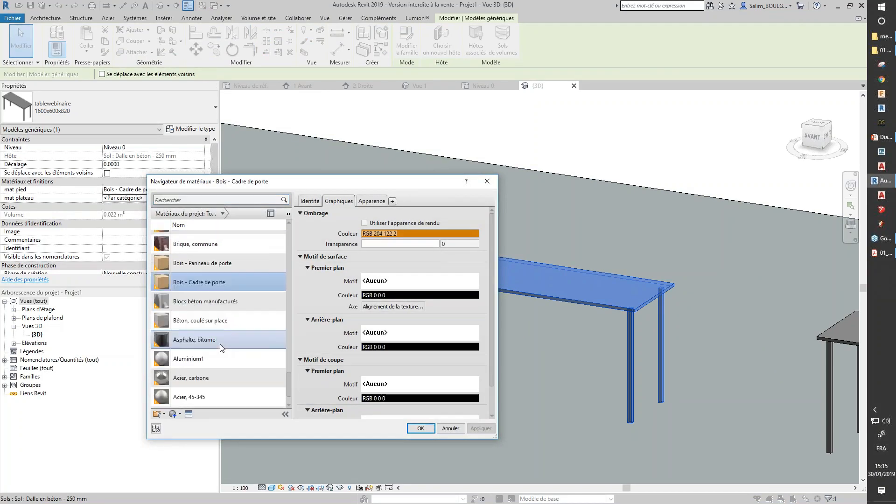
click(217, 214)
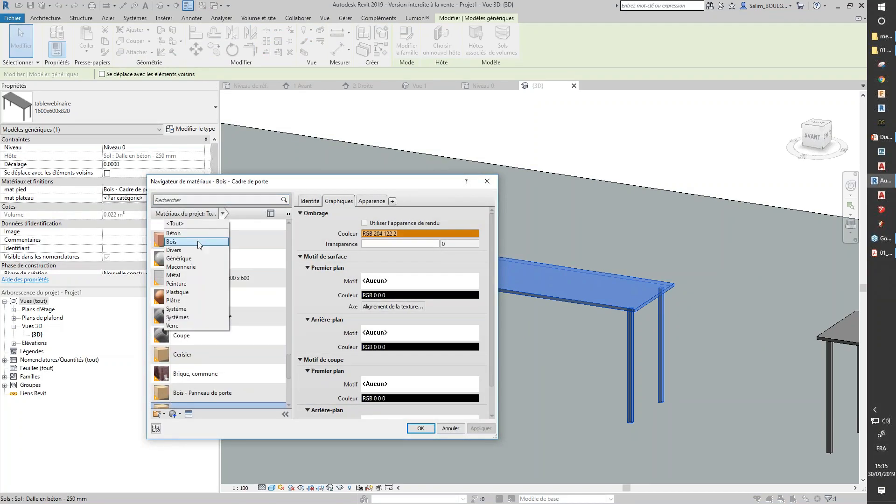
click(189, 242)
click(197, 318)
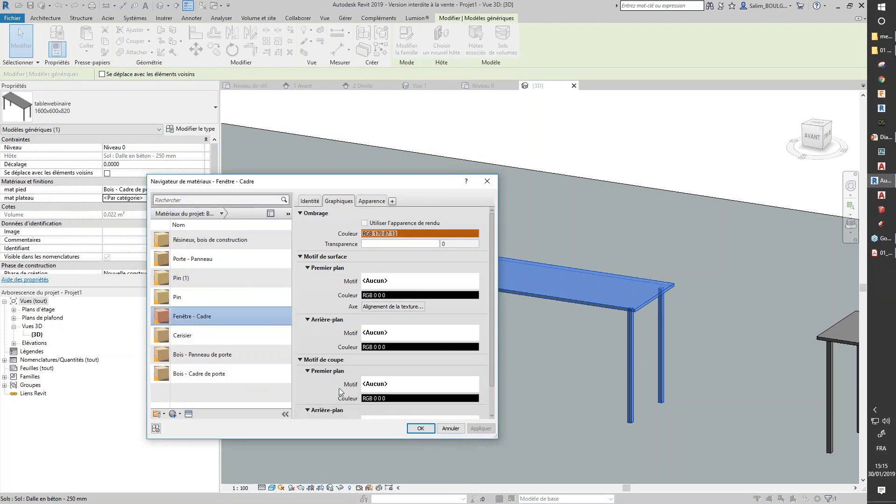
click(420, 428)
click(594, 170)
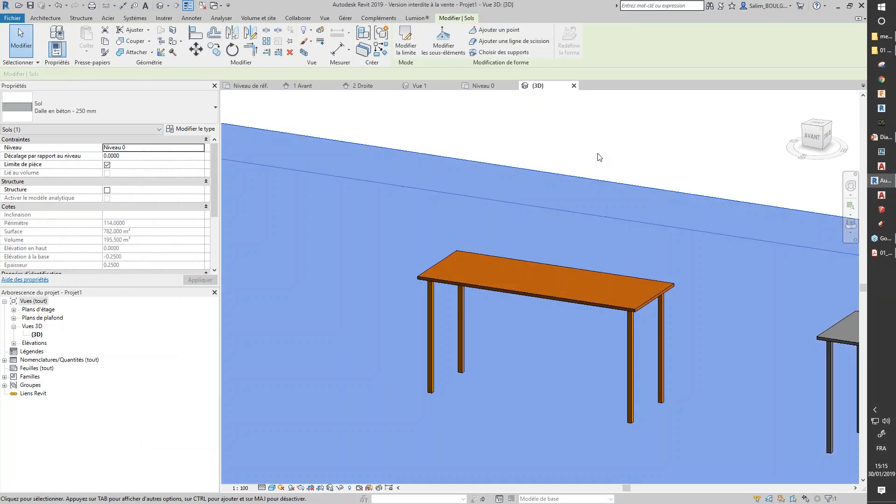
click(628, 135)
Step: Examine the middle table's leg and top materials in the {3D} view and in its instance properties
scroll(535, 315, up, 5)
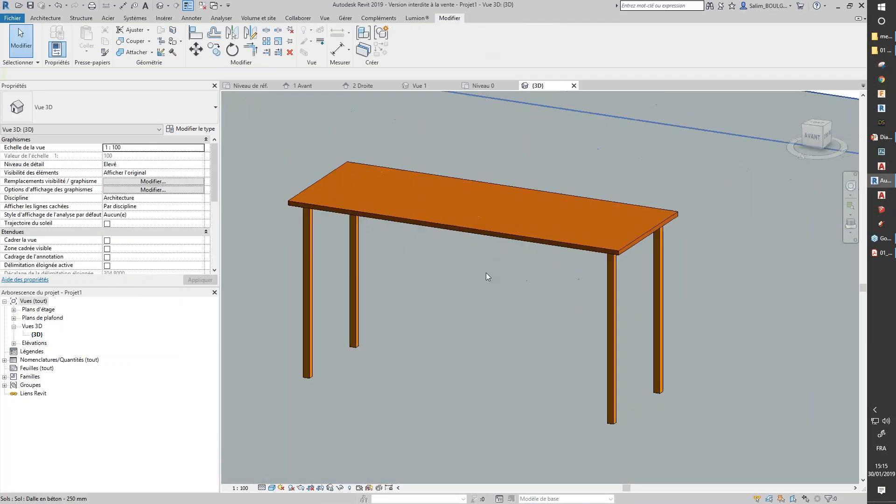
shift+middle_drag(460, 267, 508, 239)
scroll(547, 275, up, 2)
scroll(547, 276, down, 3)
scroll(544, 276, up, 3)
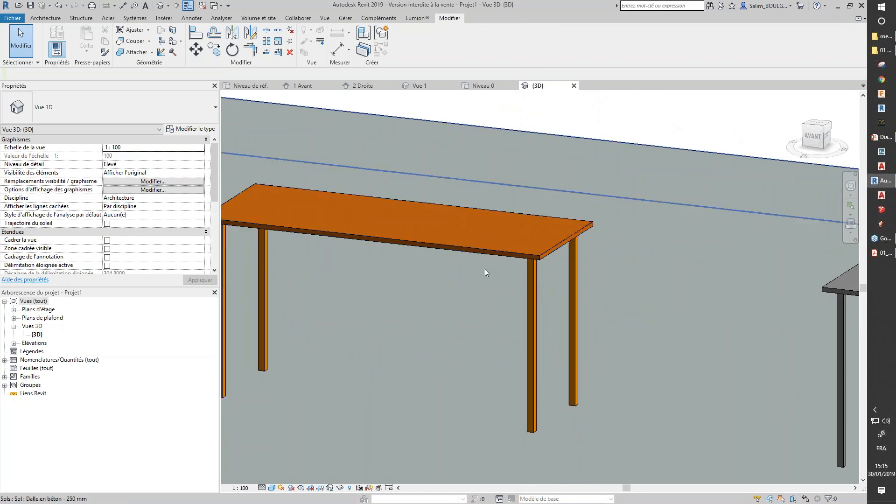
click(347, 233)
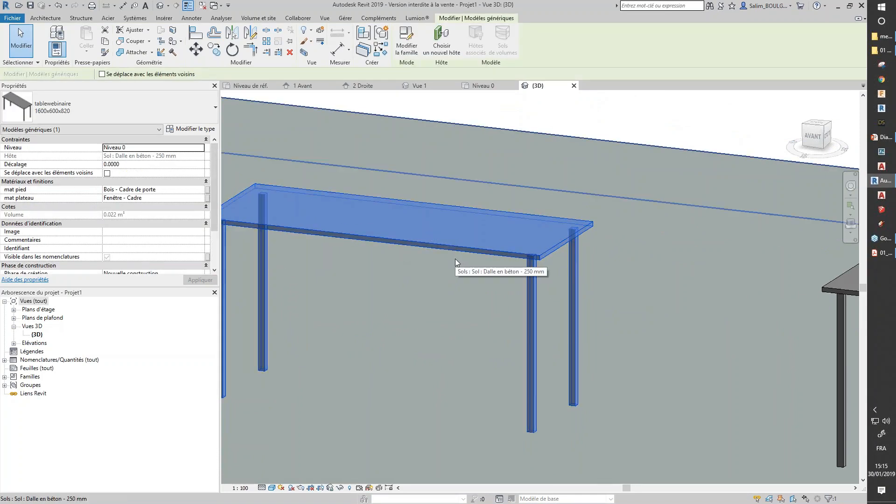
scroll(458, 260, down, 2)
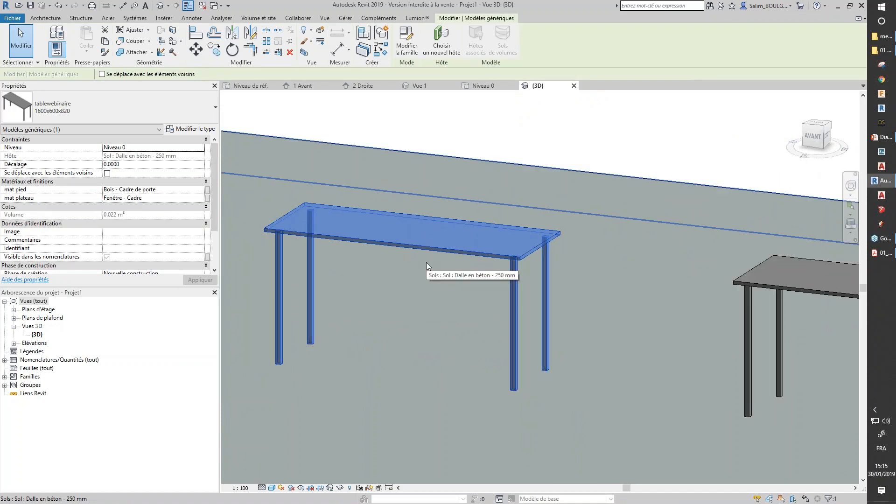
click(480, 136)
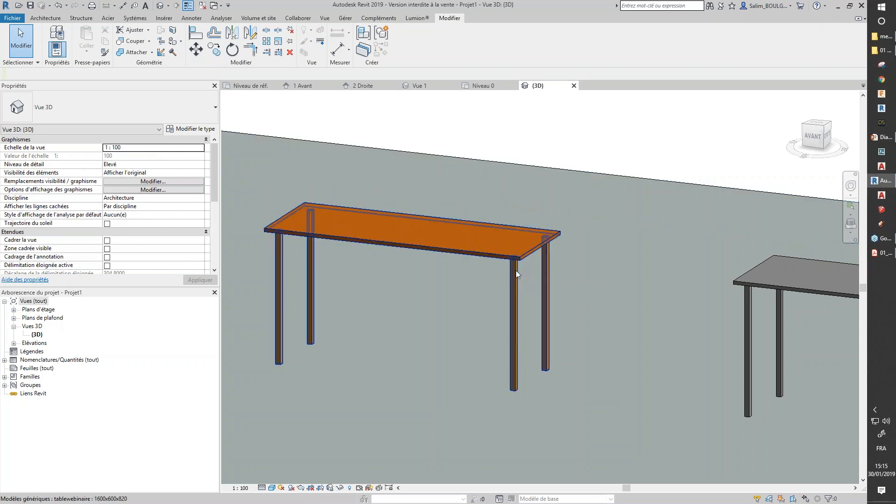
Step: Examine the tablewebinaire family's paired leg extrusions and top in the Niveau de réf. plan and the 3D Vue 1
click(259, 87)
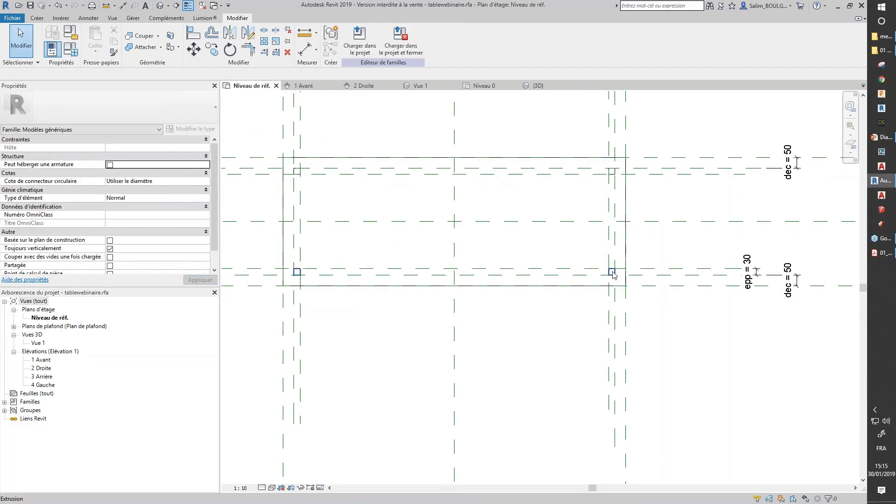
click(612, 273)
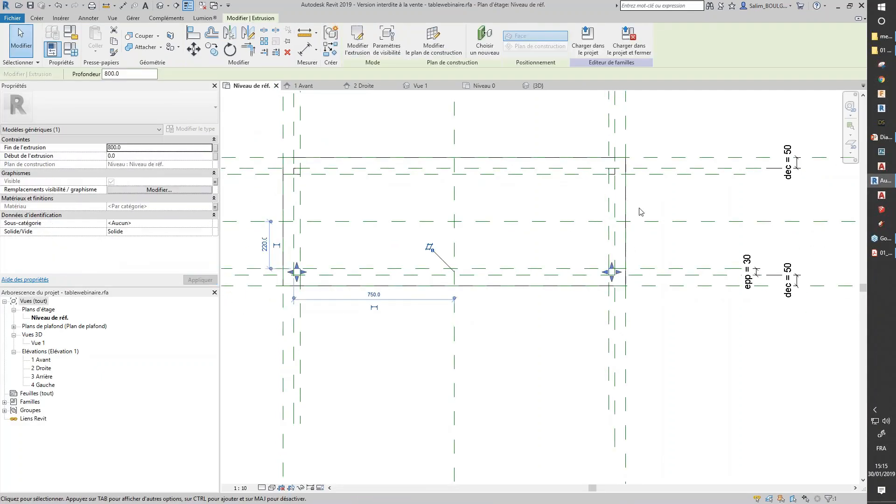
click(612, 173)
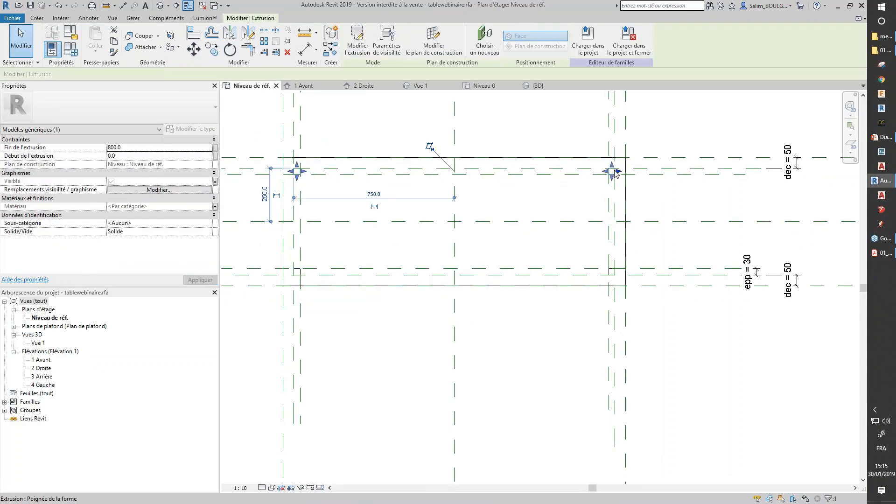
click(551, 163)
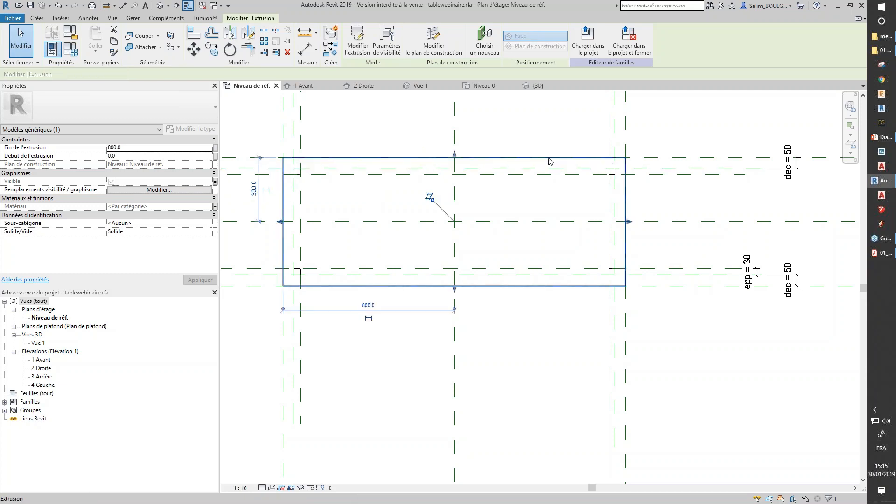
click(419, 85)
click(442, 217)
click(442, 217)
click(417, 244)
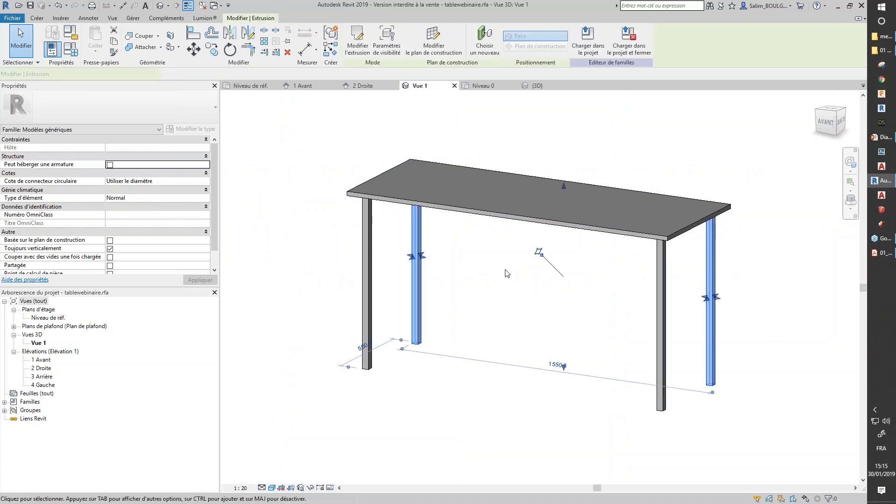
key(Escape)
click(373, 270)
key(Escape)
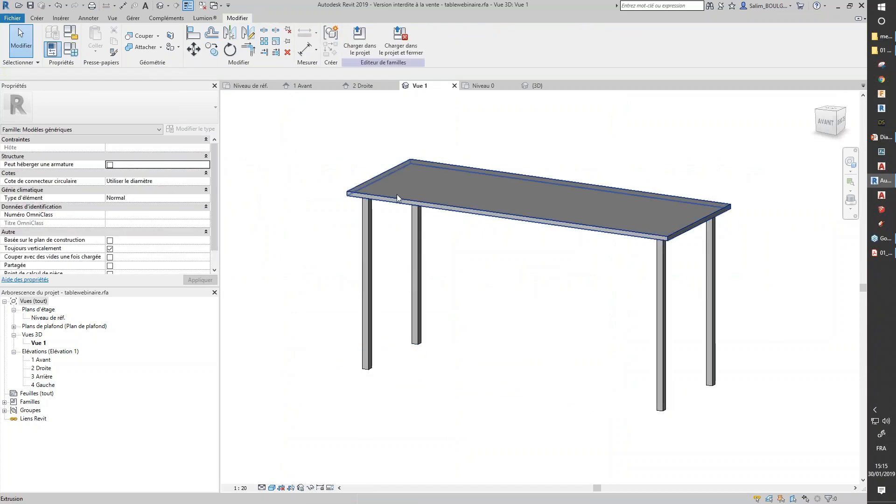
Step: Open the family file table_06_pieds_P1_P2_P3_P4_finitions_ok_terminee.rfa from the modele generique metrique folder
click(18, 6)
double_click(355, 218)
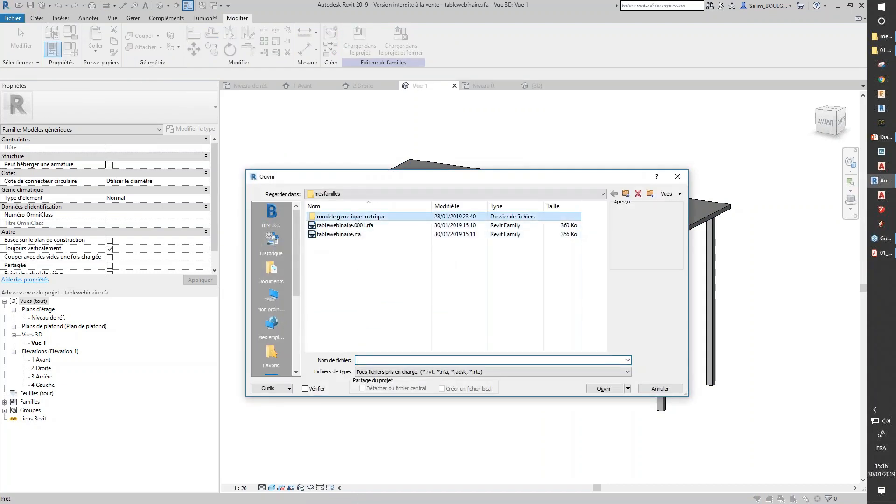
drag(432, 205, 467, 213)
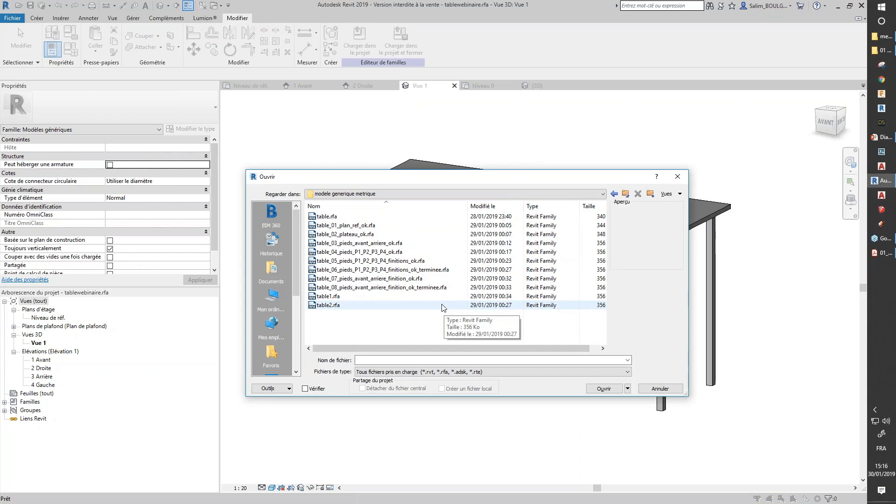
click(383, 269)
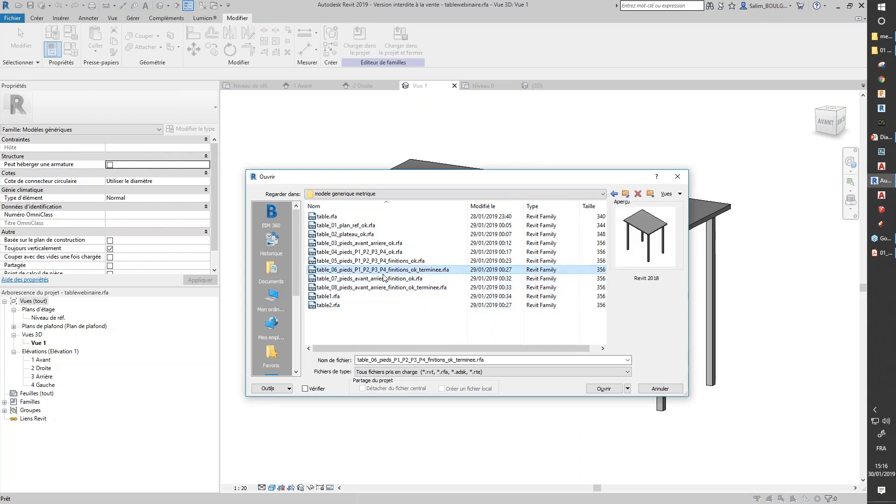
click(603, 388)
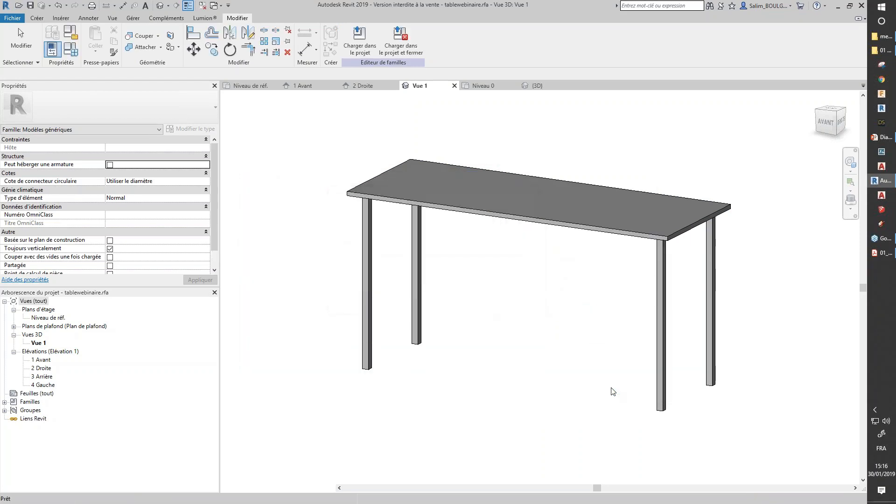
Step: Check in the opened family's 3D view whether each of the table's legs is a separate extrusion
middle_drag(550, 334, 553, 314)
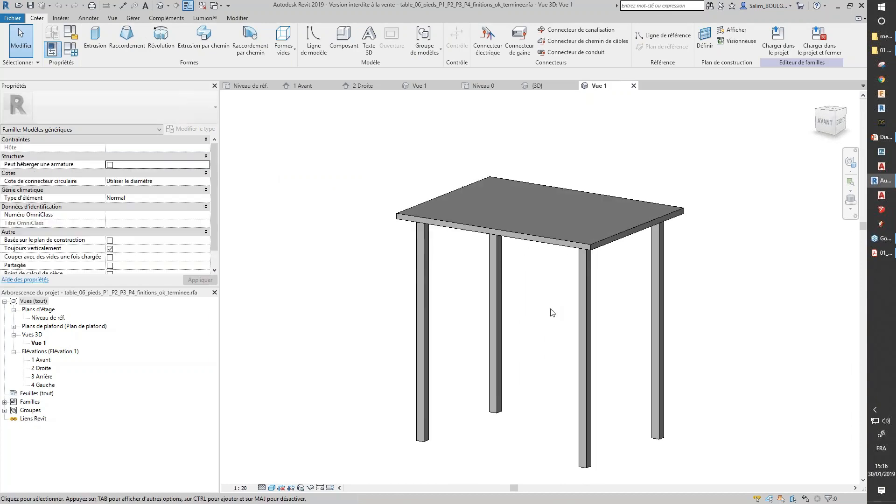
click(426, 269)
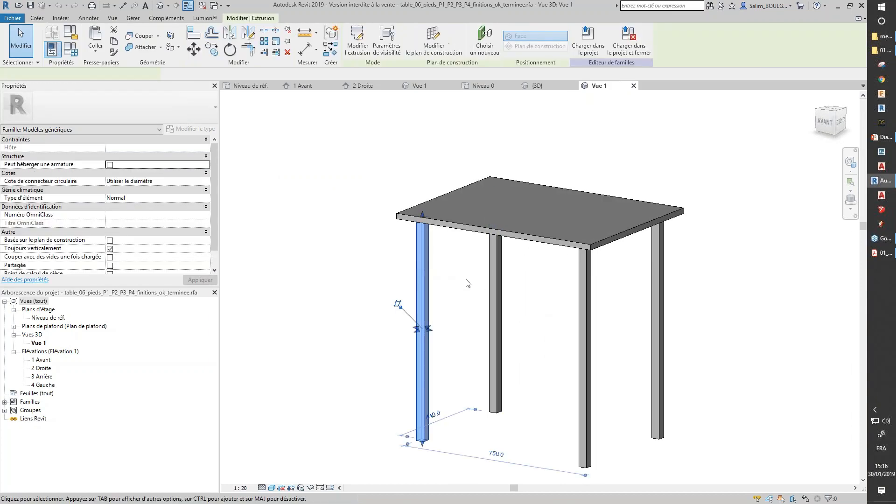
click(543, 302)
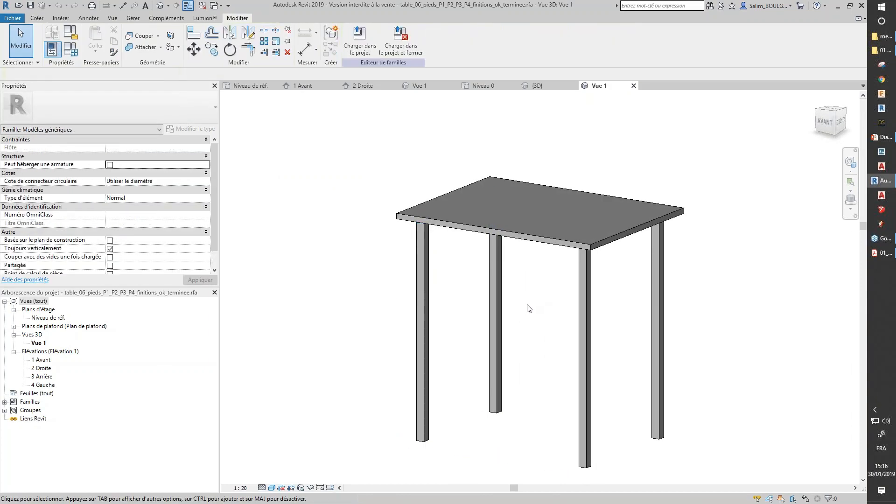
click(495, 294)
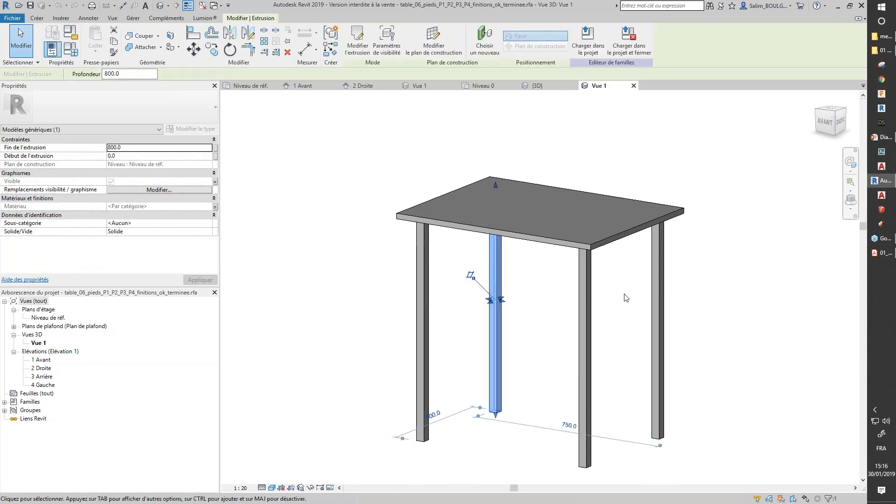
click(657, 300)
click(584, 306)
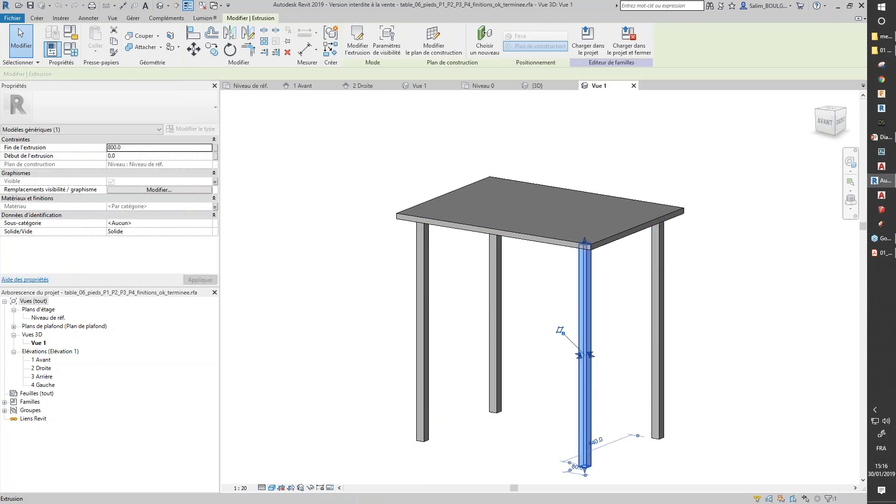
click(428, 308)
click(349, 310)
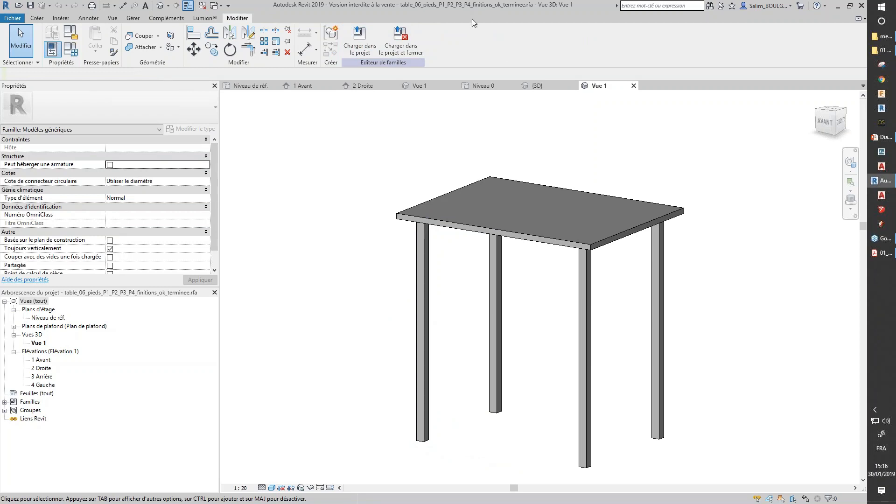
Step: Load the family into Projet1 only and place one 1600x600x820 table below the middle table in the Niveau 0 plan
click(362, 50)
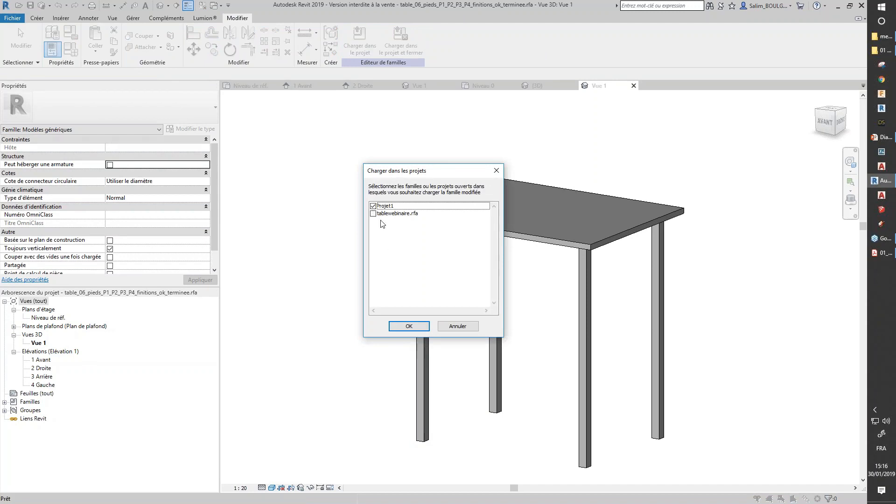
click(408, 326)
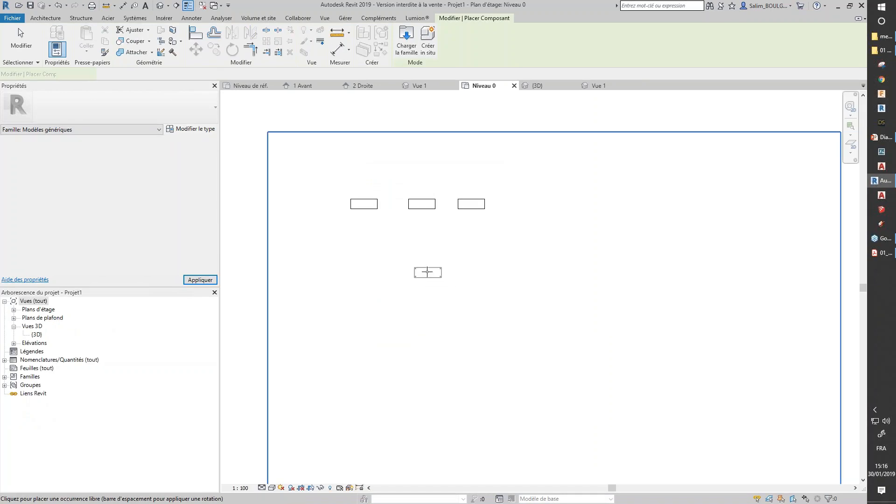
click(422, 267)
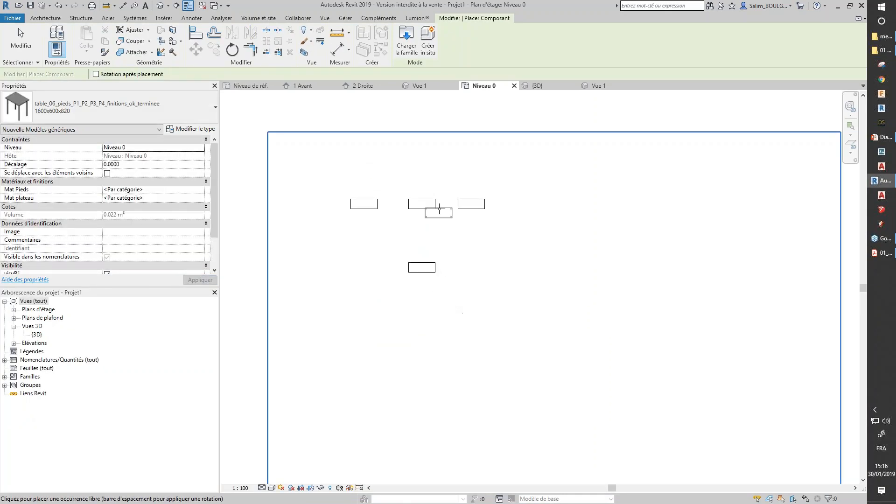
key(Escape)
key(Escape)
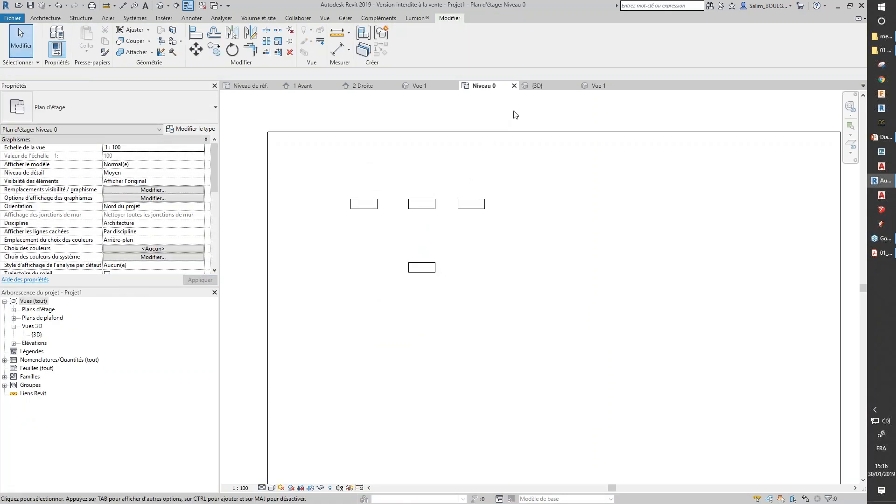
Step: In the {3D} view, turn off the visuP2 and visuP3 leg visibility parameters of the newly placed table
click(555, 86)
middle_drag(427, 286, 577, 229)
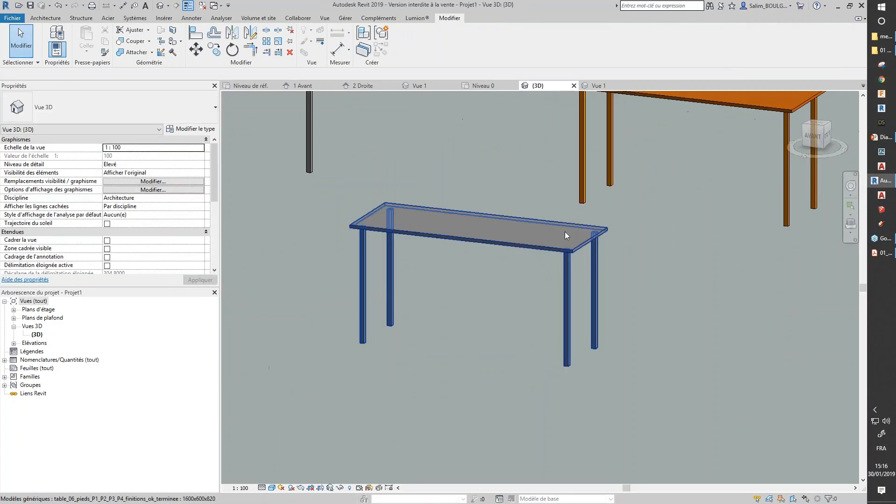
click(550, 246)
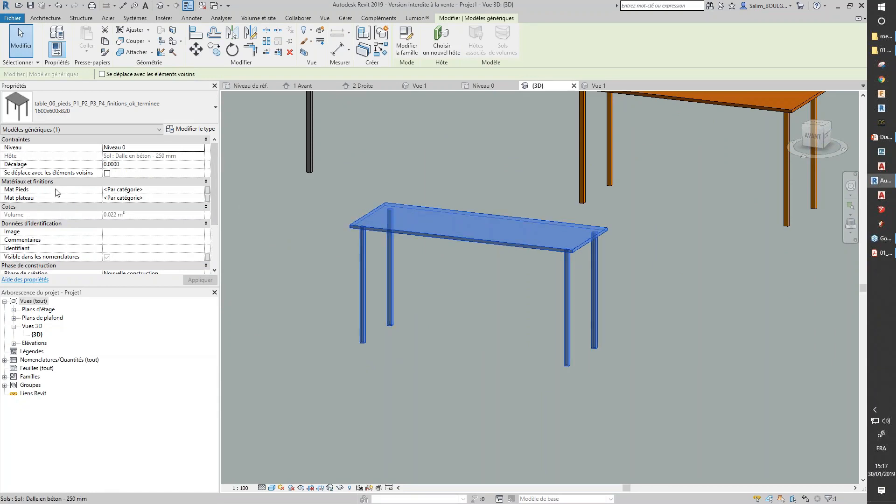
scroll(215, 174, down, 3)
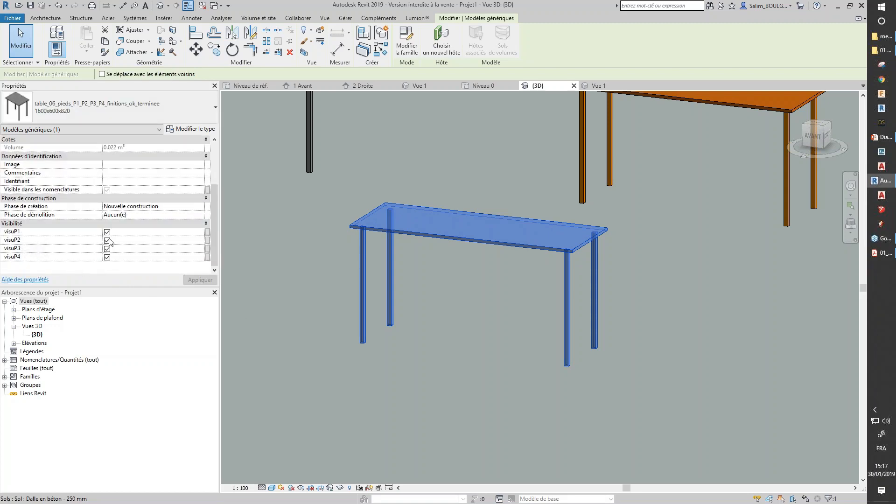
click(108, 243)
click(108, 250)
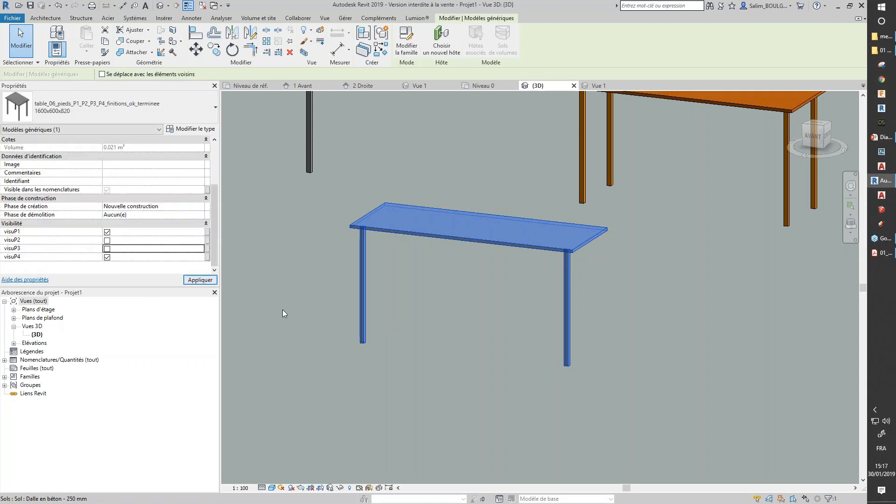
Step: Turn off the visuP4 leg visibility parameter of the same table, leaving visuP1 on
click(418, 320)
scroll(410, 297, down, 2)
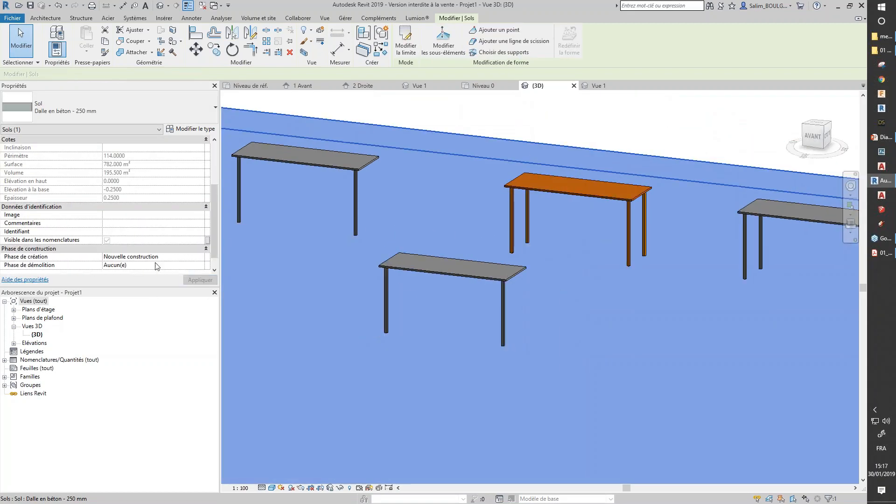
click(398, 266)
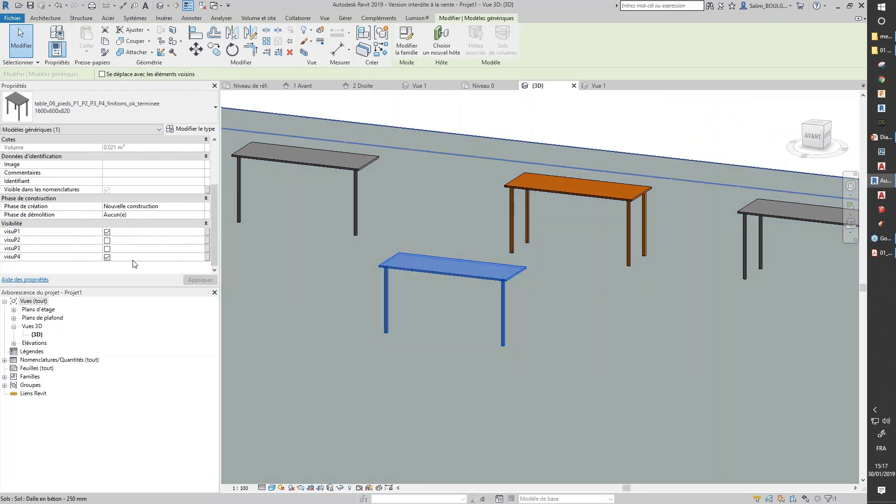
click(107, 257)
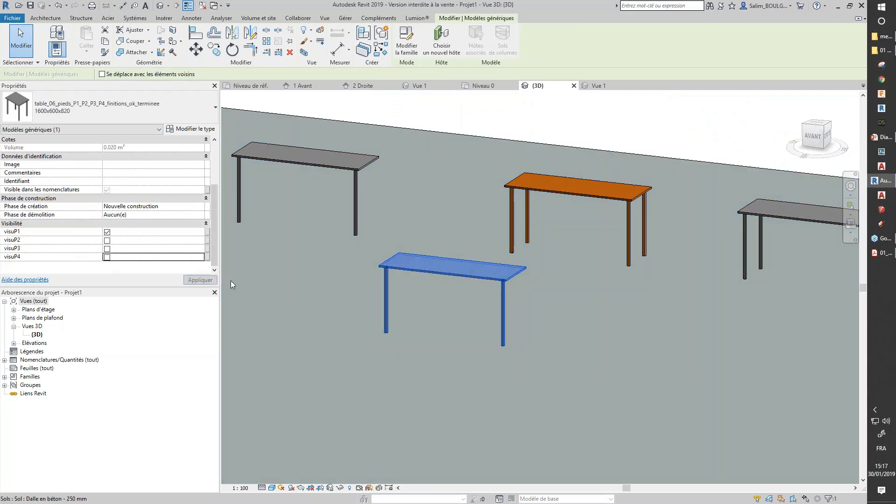
click(399, 344)
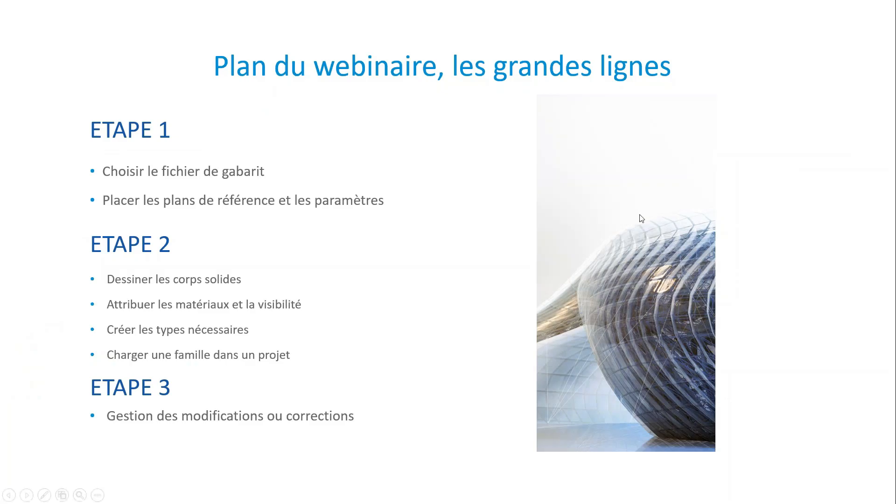
click(562, 263)
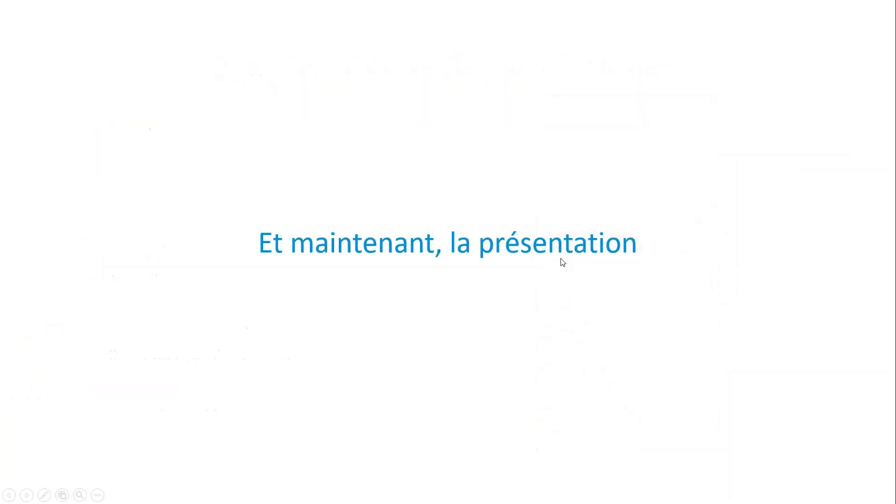
key(Right)
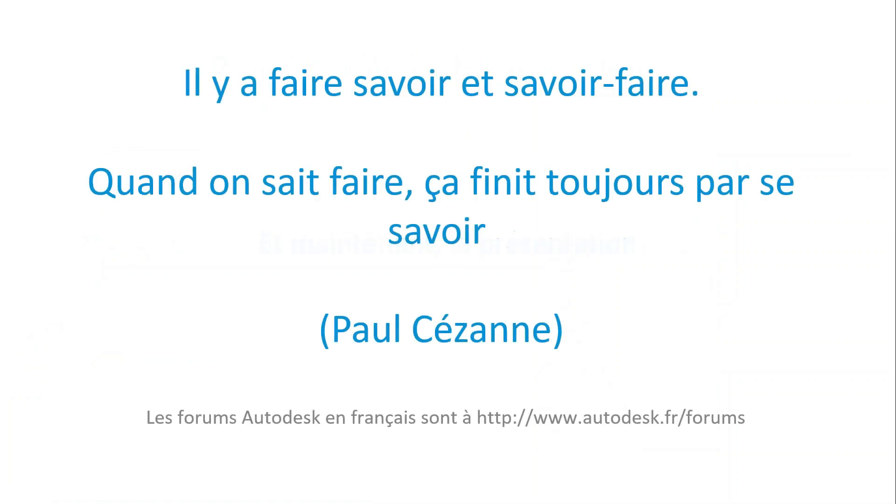